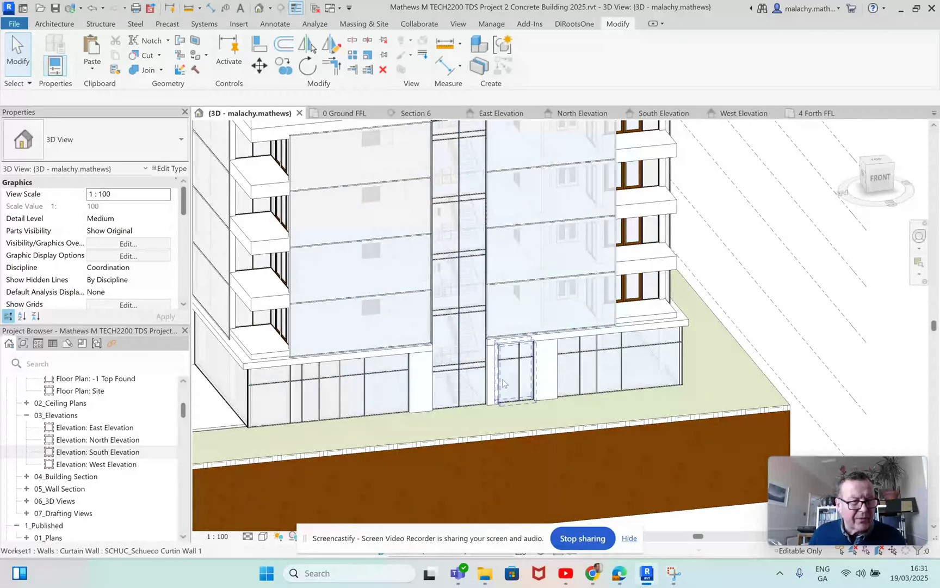
# Step: Orbit the 3D model and open the South Elevation to examine the facade panels on the upper storeys
pyautogui.scroll(-4, 509, 377)
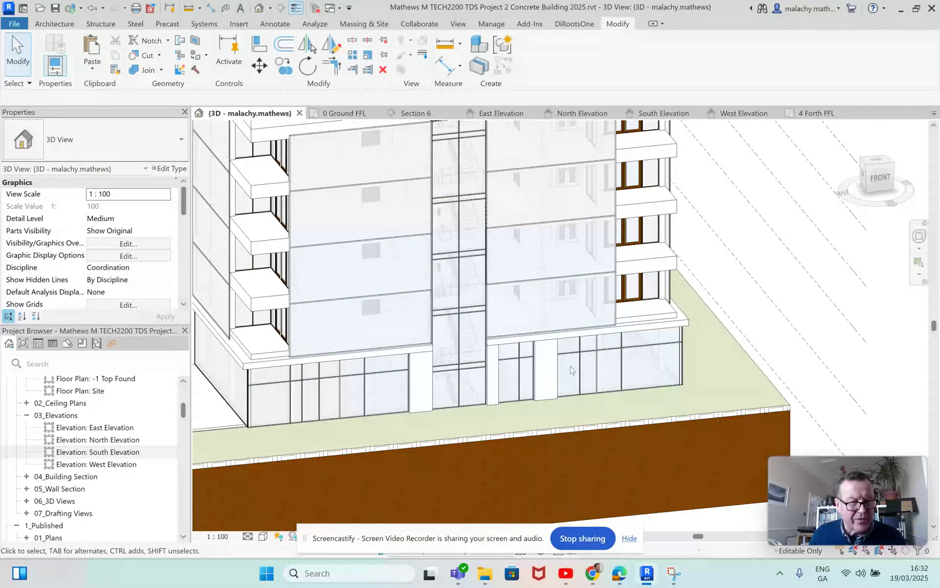
pyautogui.keyDown('shift'); pyautogui.moveTo(608, 343); pyautogui.dragTo(525, 149, button='middle'); pyautogui.keyUp('shift')
pyautogui.click(656, 114)
pyautogui.scroll(5, 485, 351)
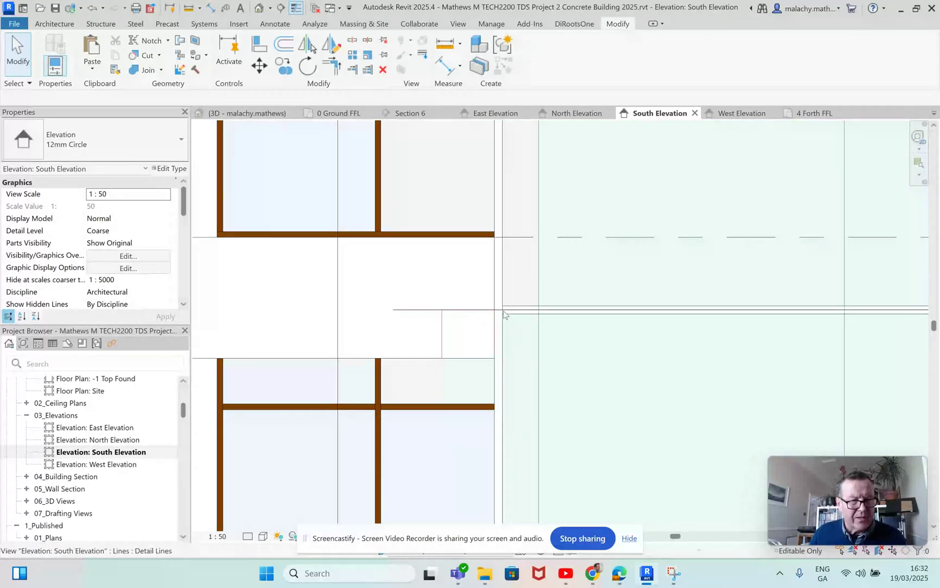
pyautogui.scroll(-3, 504, 316)
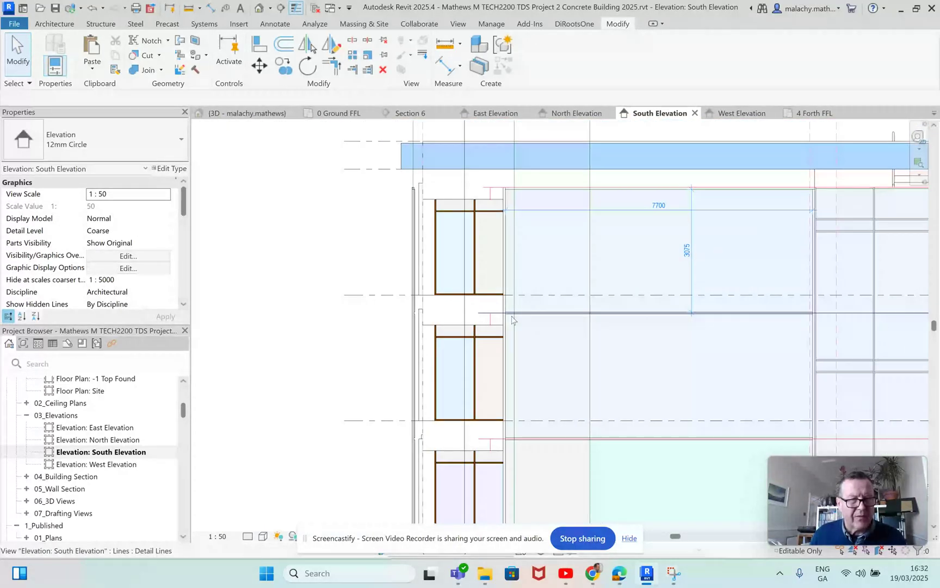
pyautogui.moveTo(612, 294); pyautogui.dragTo(482, 321, button='middle')
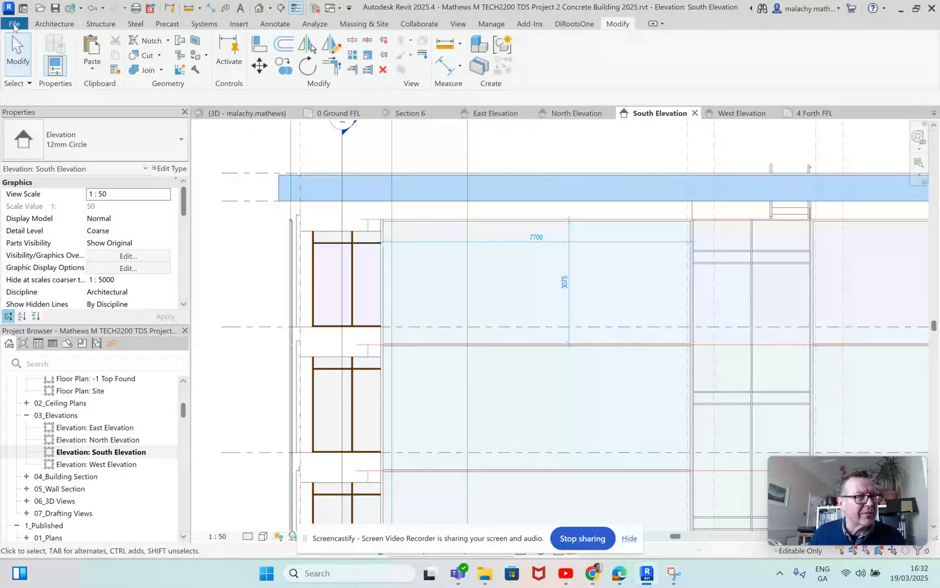
# Step: Switch to the S2P2-TDS-ZZ-ZZ-DR-A-4000.pdf drawing in Edge and review Panel Designs A to D
pyautogui.click(619, 573)
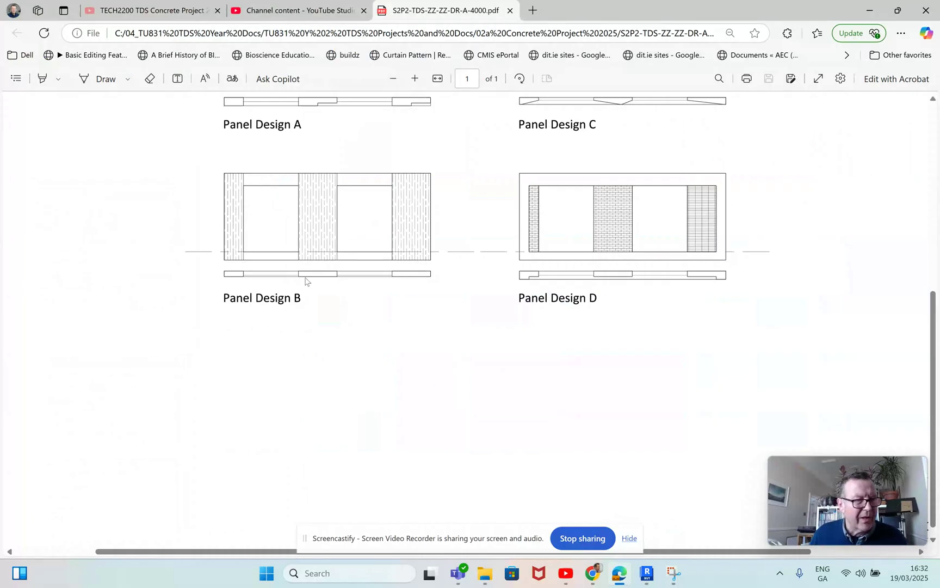
pyautogui.scroll(5, 305, 281)
pyautogui.scroll(-3, 326, 305)
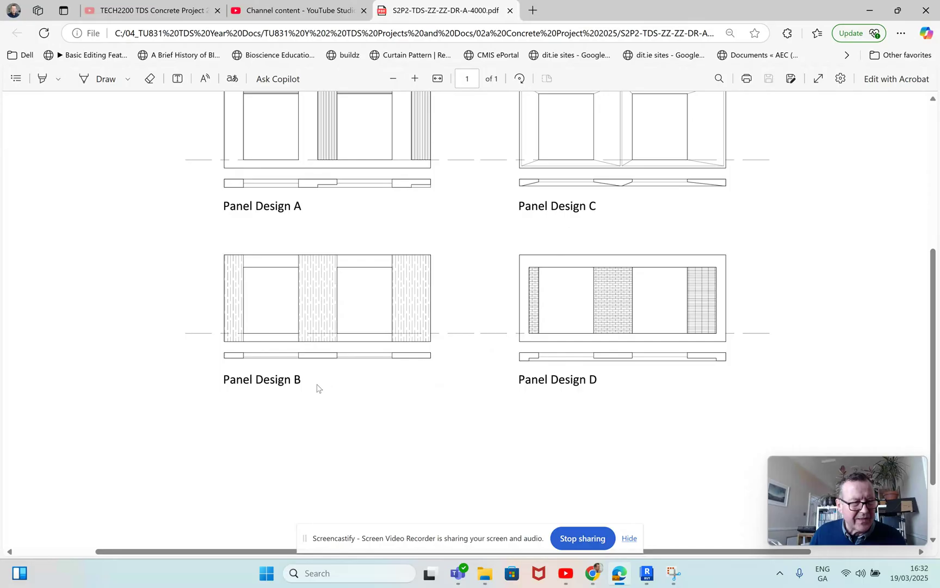
pyautogui.scroll(3, 314, 408)
pyautogui.scroll(-2, 314, 431)
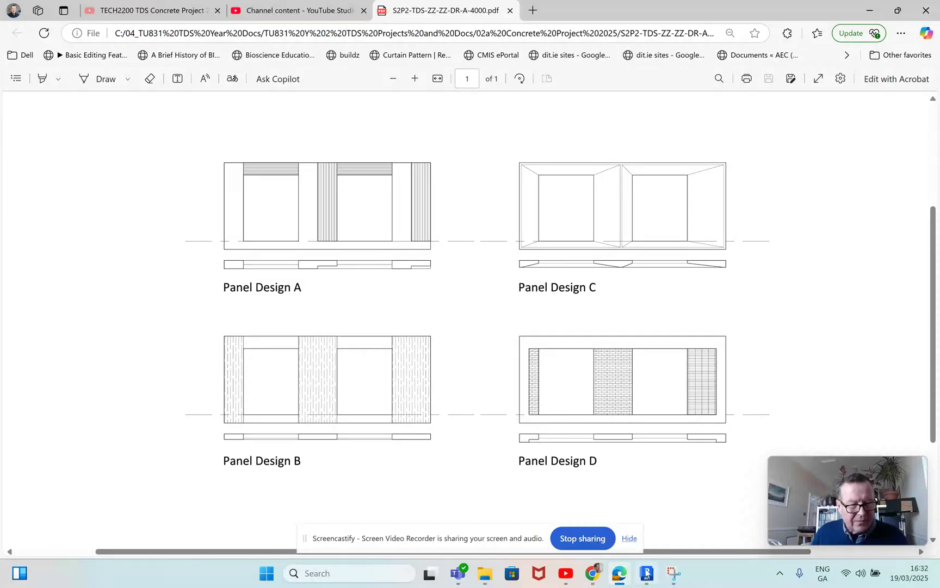
# Step: Switch back to Revit and create a new family from the Metric Curtain Wall Panel.rft template
pyautogui.click(647, 573)
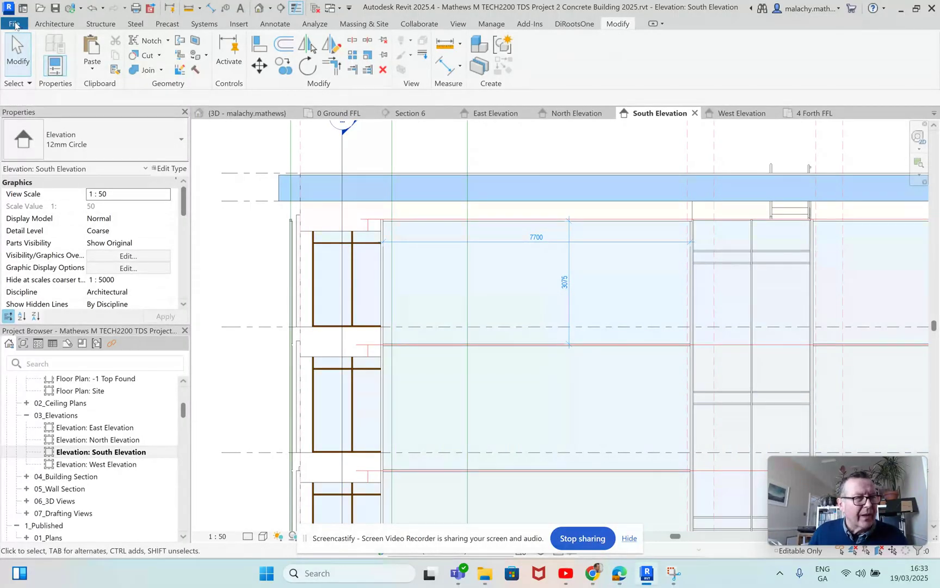
pyautogui.click(14, 24)
pyautogui.moveTo(26, 81)
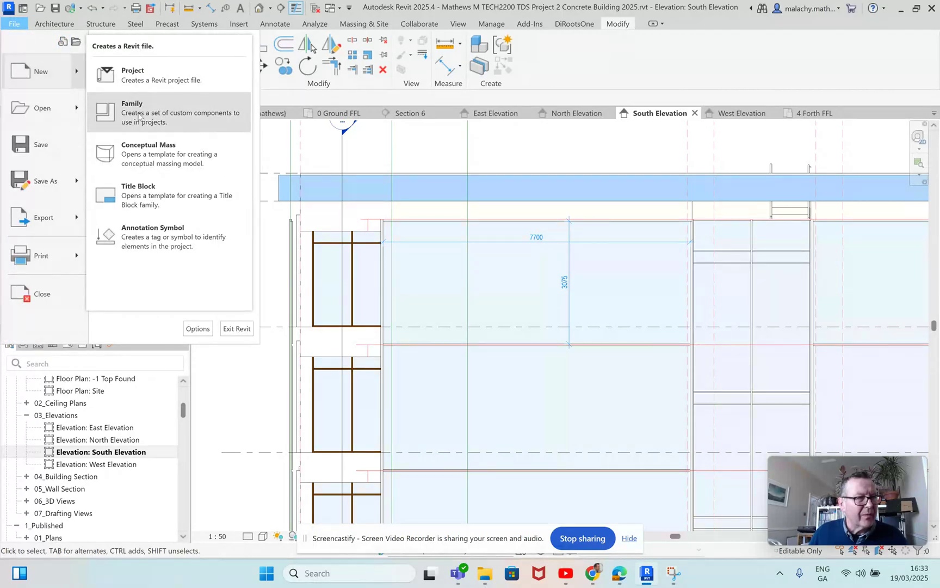
pyautogui.click(139, 116)
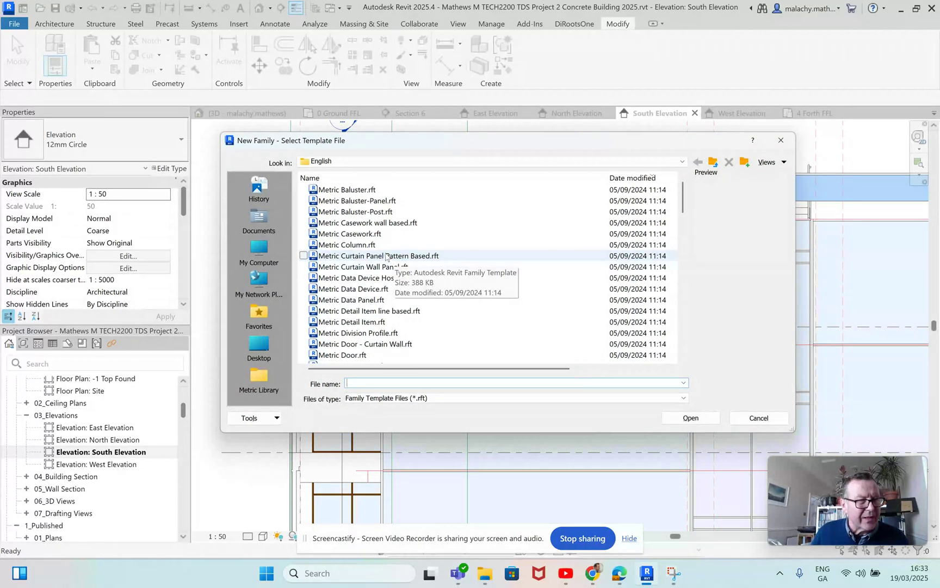
pyautogui.click(380, 268)
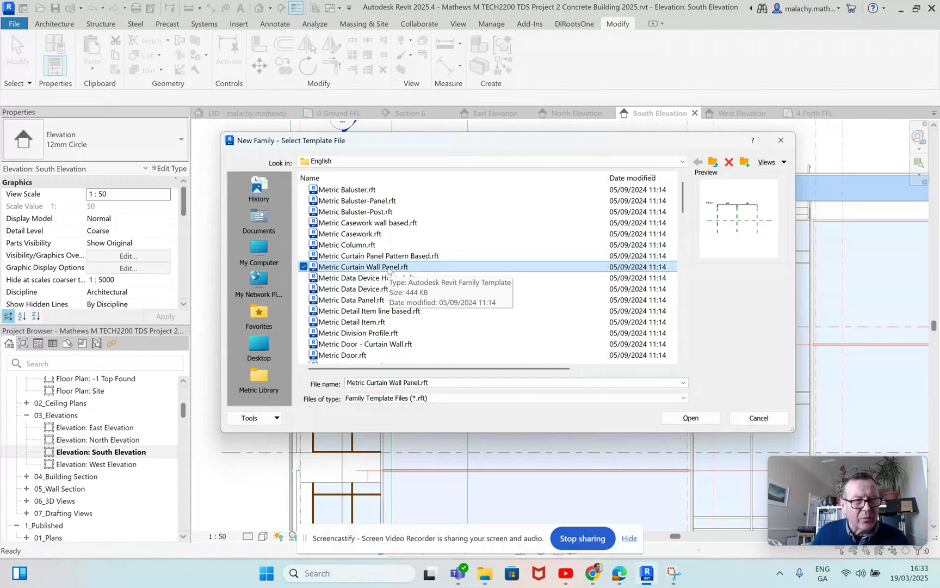
pyautogui.click(694, 419)
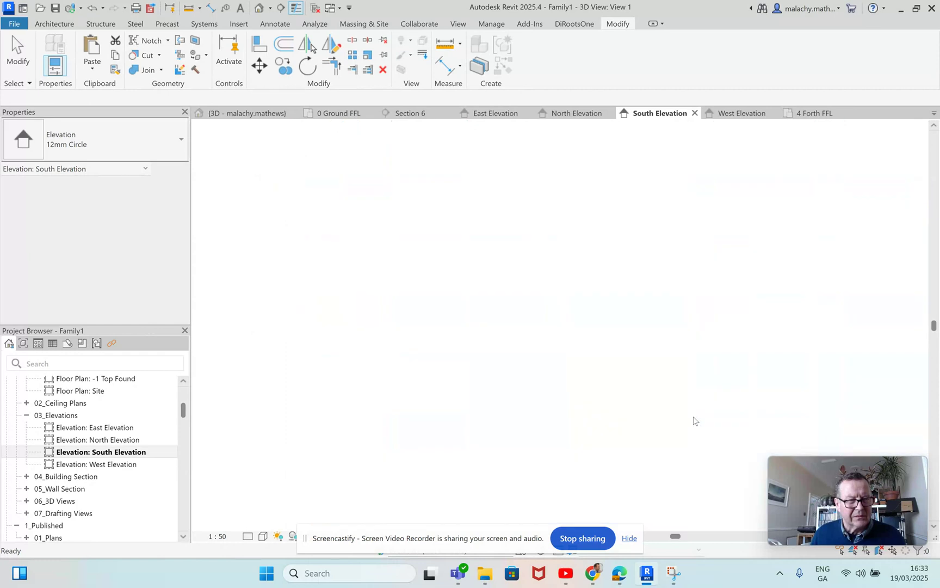
# Step: Save the new family as Concrete Panel B in TU831 Y 2 TDS Projects and Docs, folder 02a Concrete Project 2025
pyautogui.scroll(-2, 609, 343)
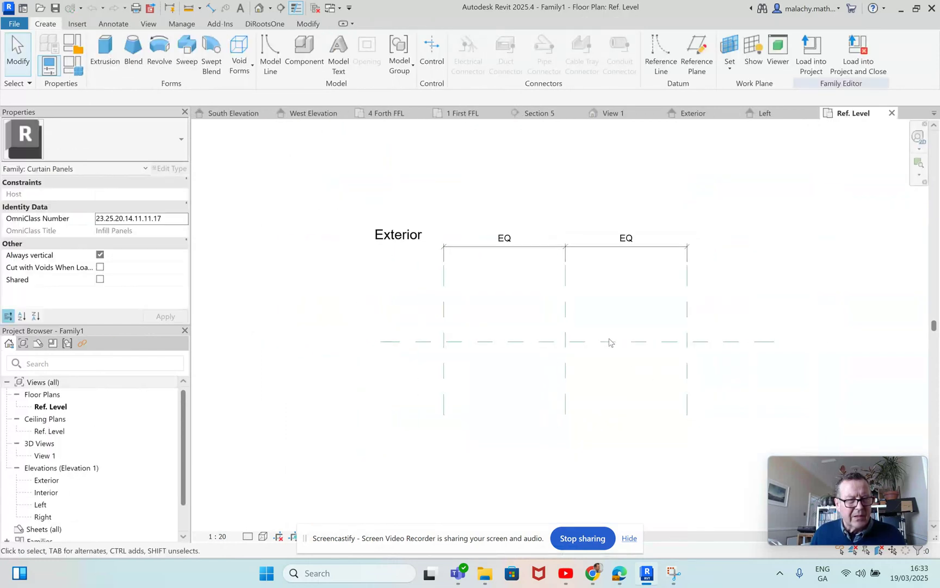
pyautogui.click(14, 24)
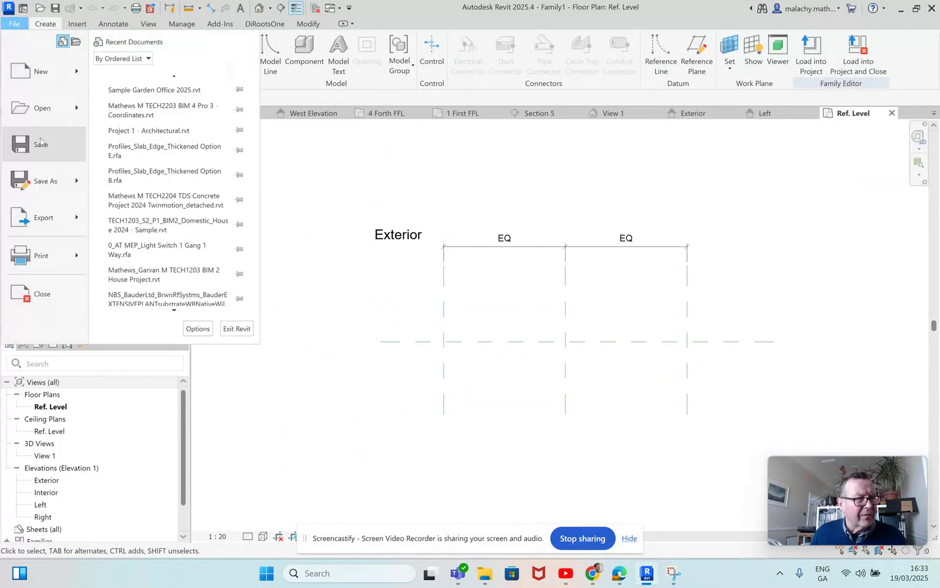
pyautogui.moveTo(54, 185)
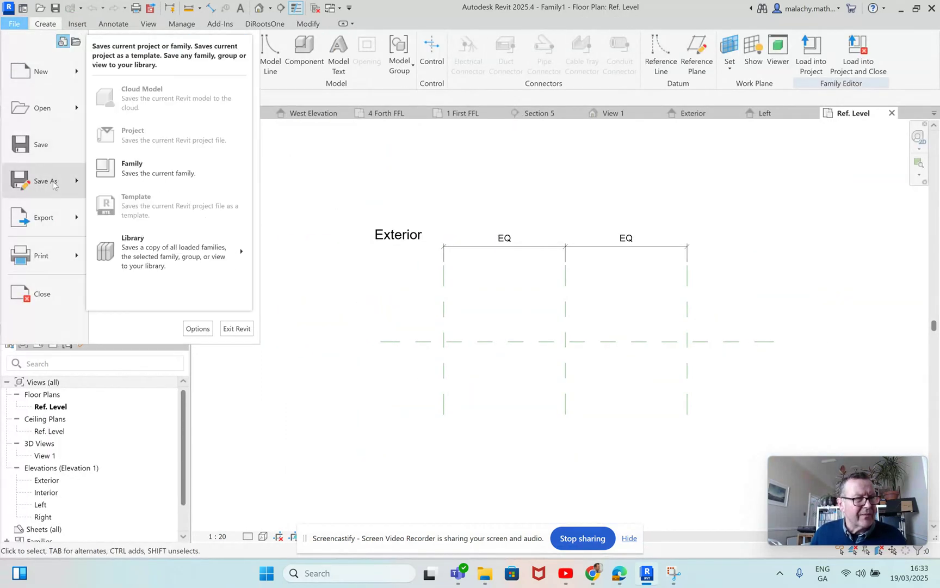
pyautogui.click(136, 170)
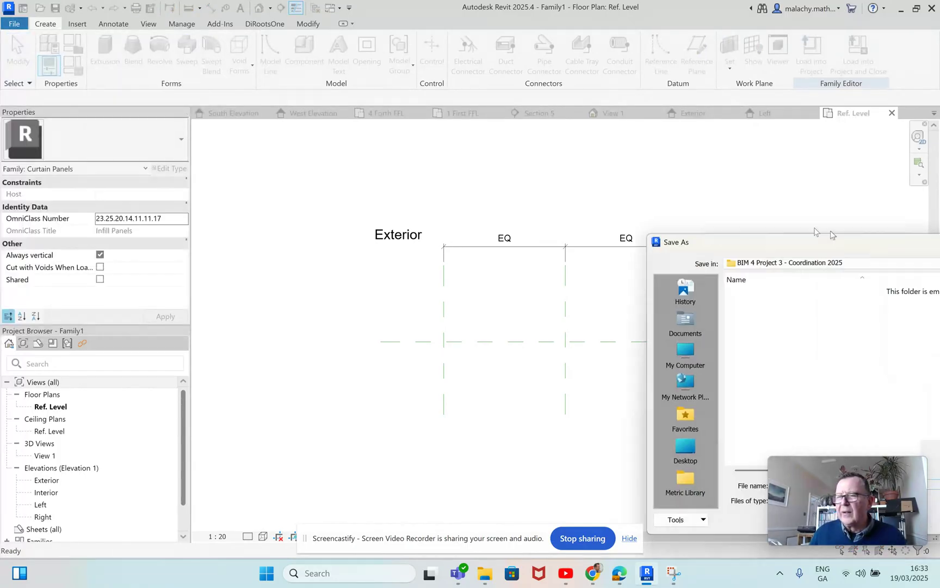
pyautogui.moveTo(648, 170); pyautogui.dragTo(598, 149)
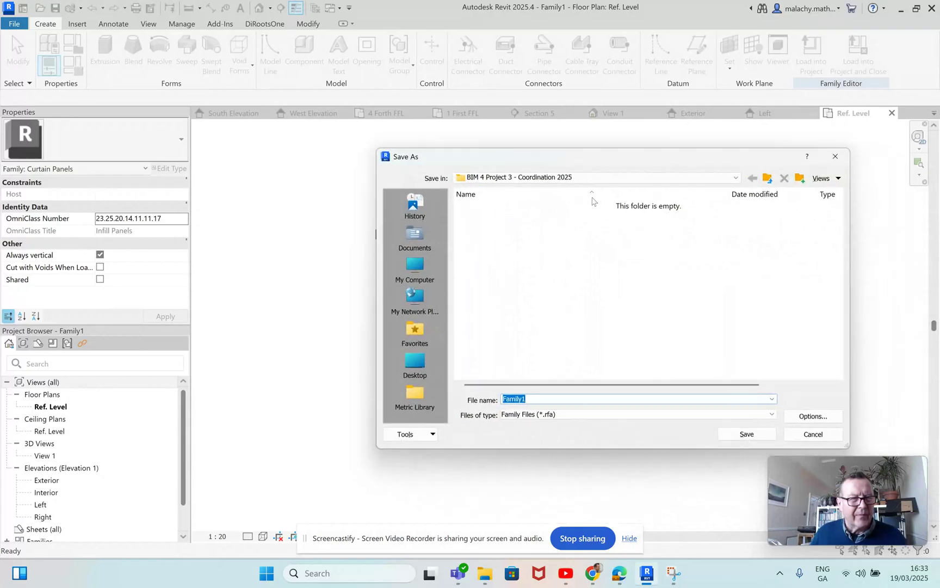
pyautogui.click(767, 180)
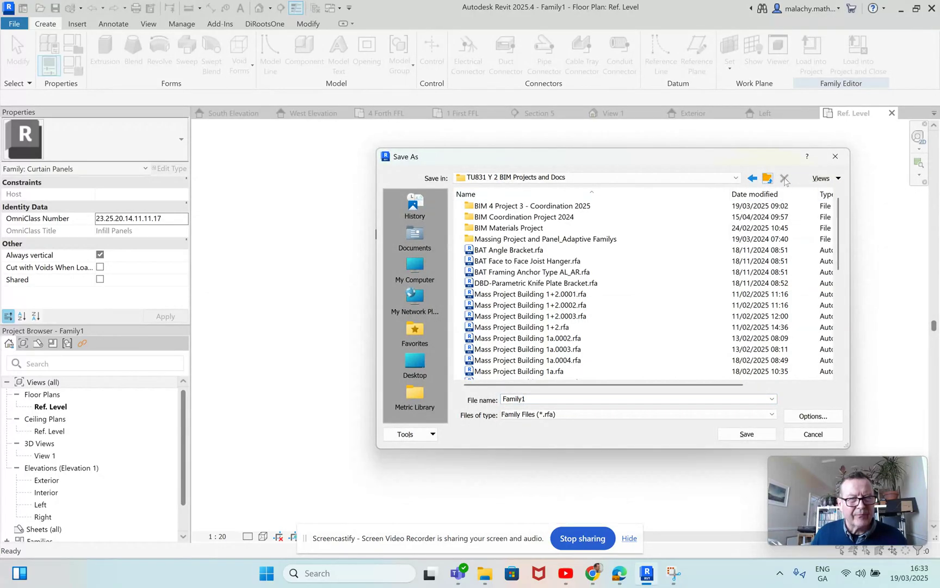
pyautogui.click(724, 183)
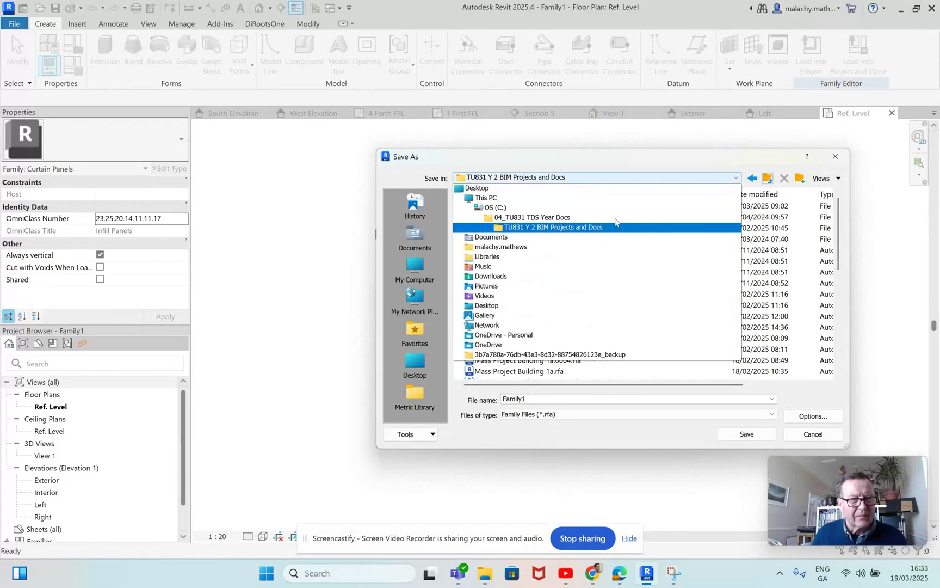
pyautogui.click(546, 220)
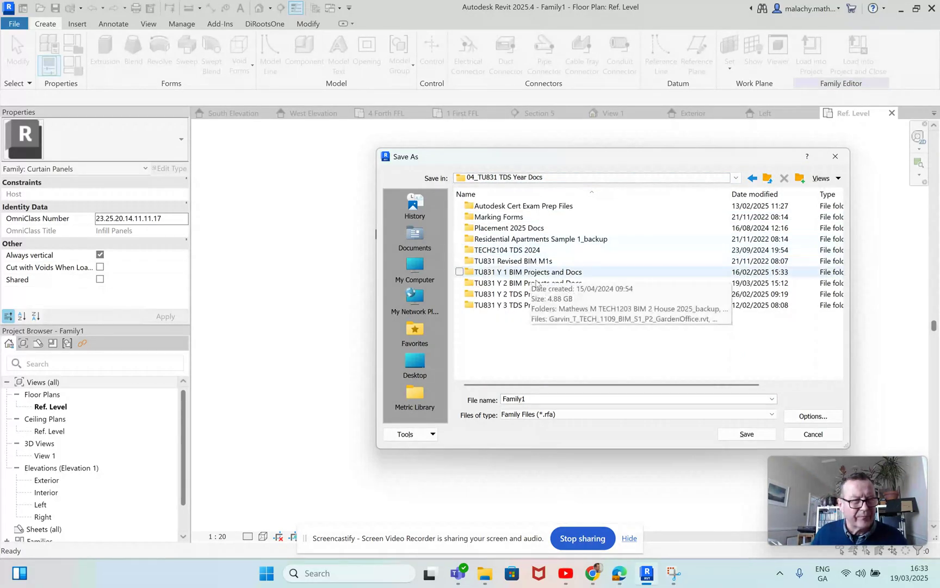
pyautogui.doubleClick(511, 294)
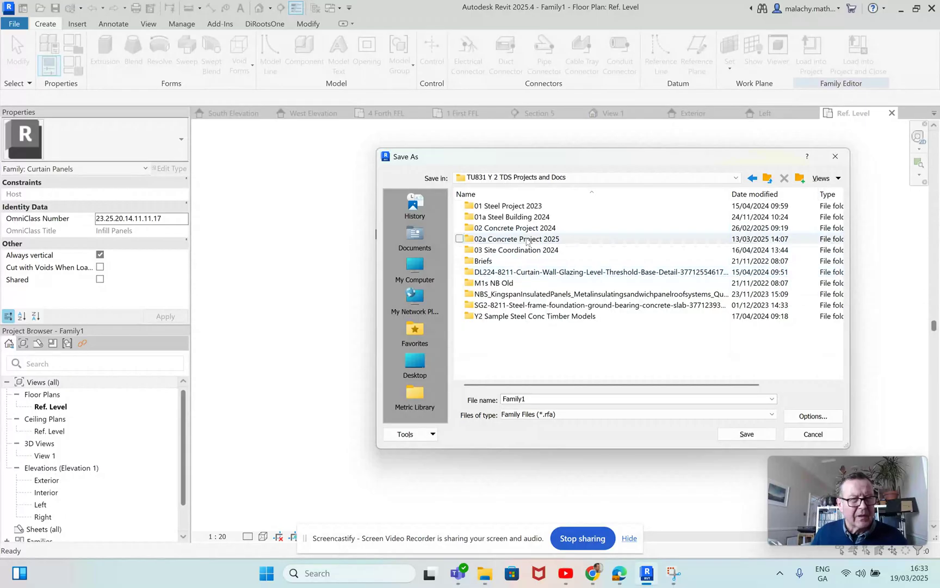
pyautogui.doubleClick(525, 240)
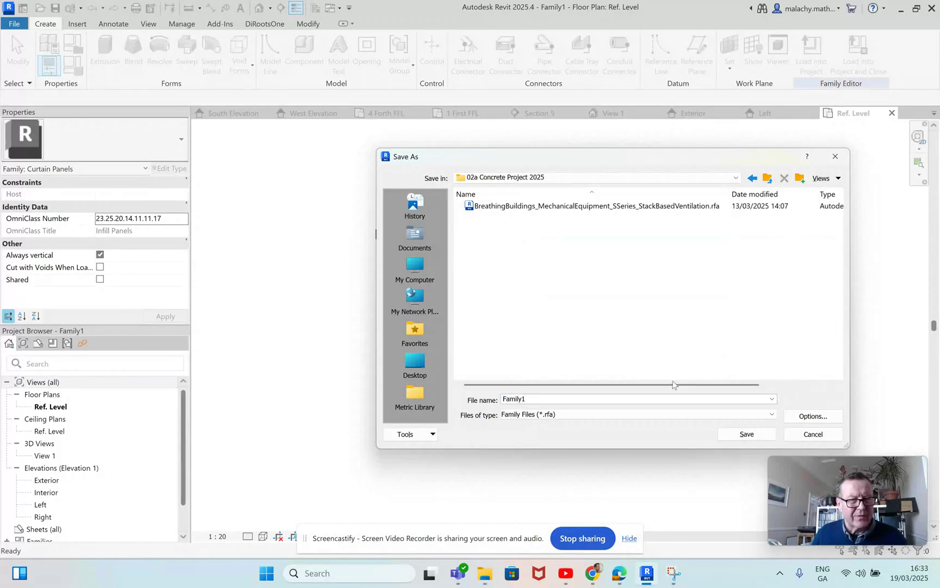
pyautogui.click(553, 398)
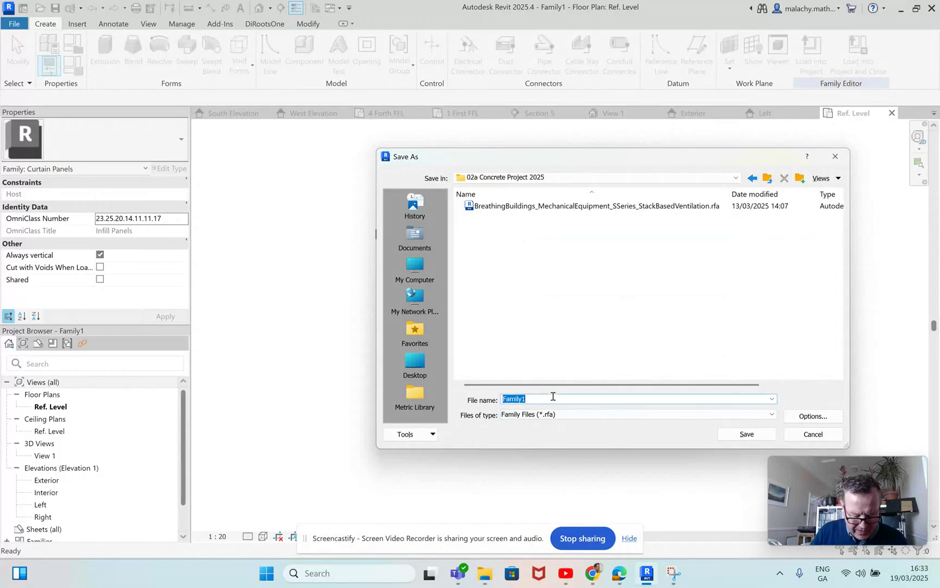
pyautogui.write('Concrete Panel B')
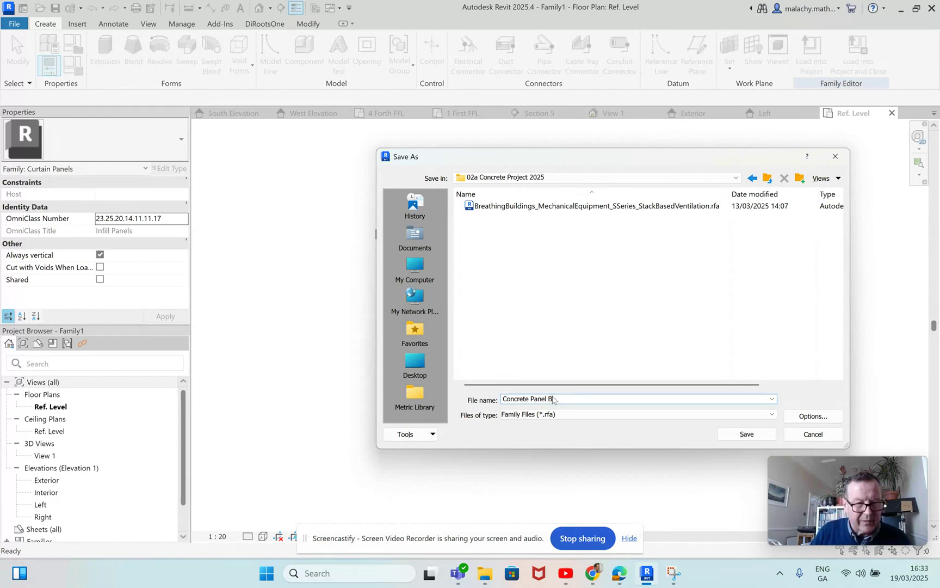
pyautogui.click(746, 434)
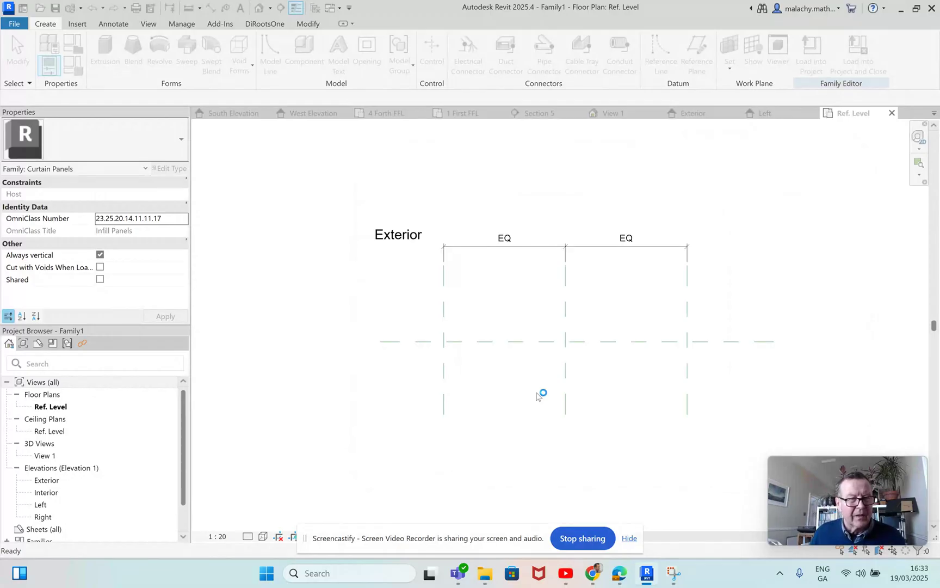
# Step: Place a continuous aligned dimension across the Left, Center and Right reference planes, below the horizontal plane in the Ref. Level plan
pyautogui.scroll(-2, 537, 396)
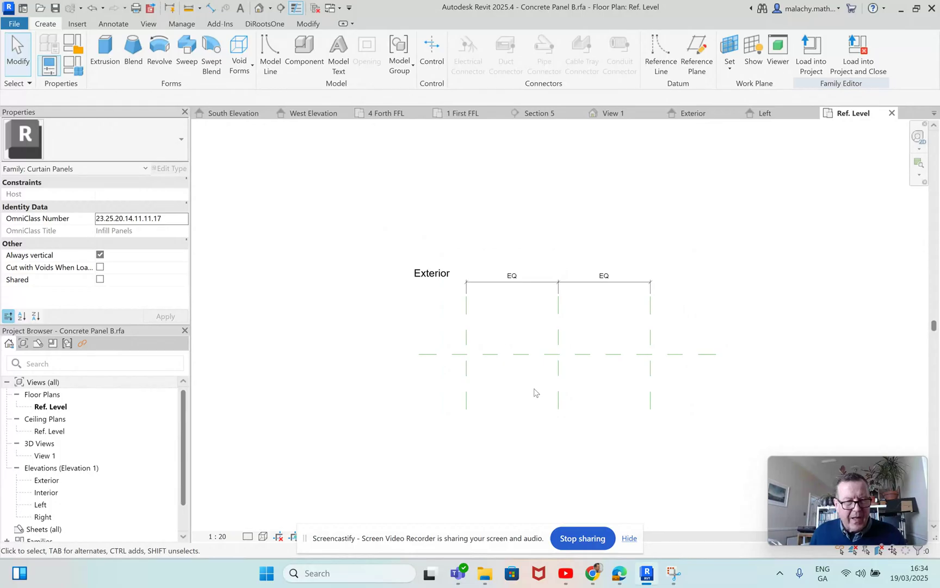
pyautogui.click(466, 368)
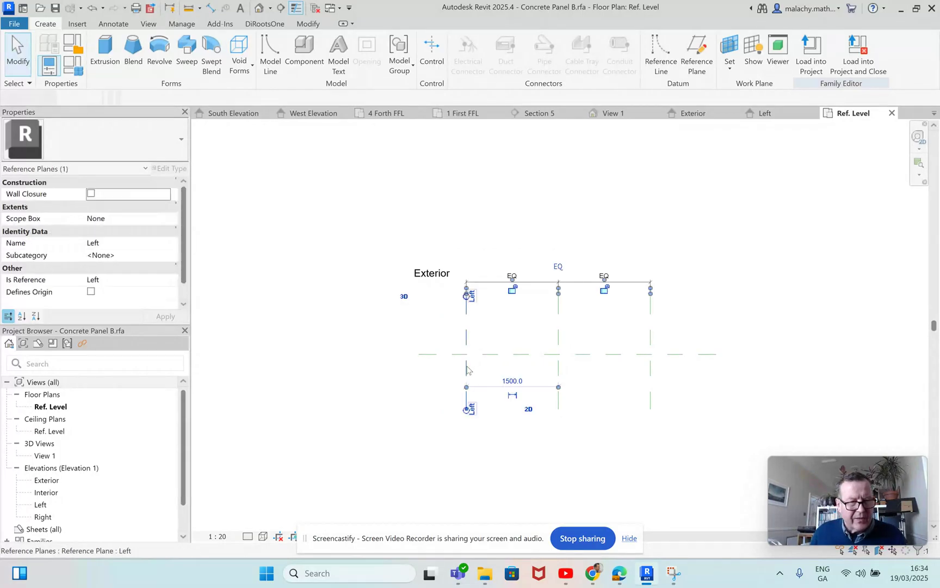
pyautogui.click(649, 367)
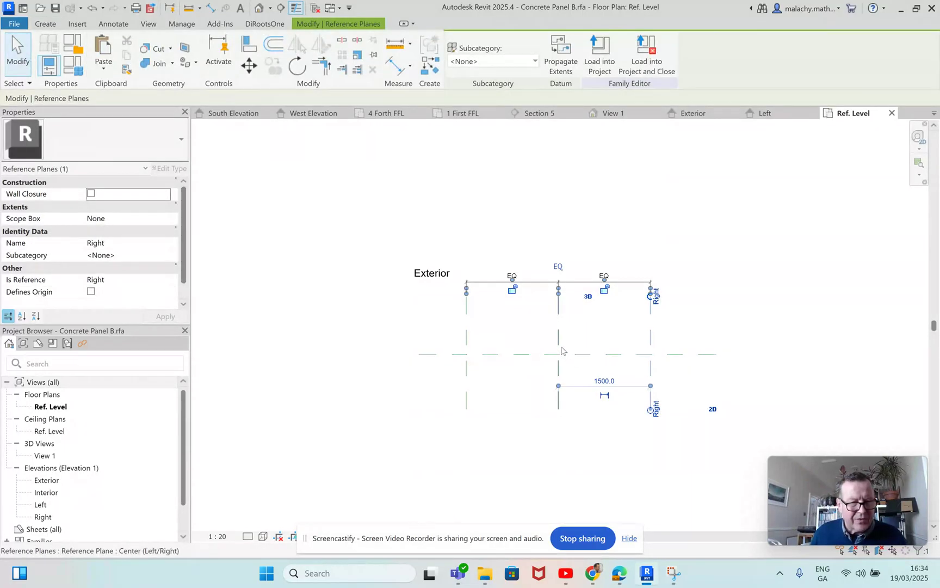
pyautogui.click(697, 386)
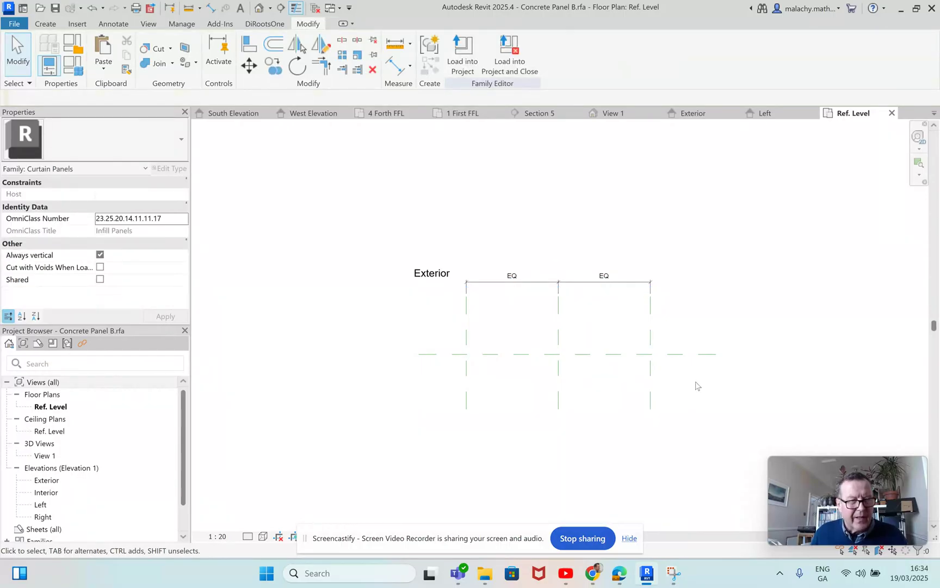
pyautogui.click(211, 7)
pyautogui.click(491, 405)
pyautogui.click(559, 399)
pyautogui.click(650, 402)
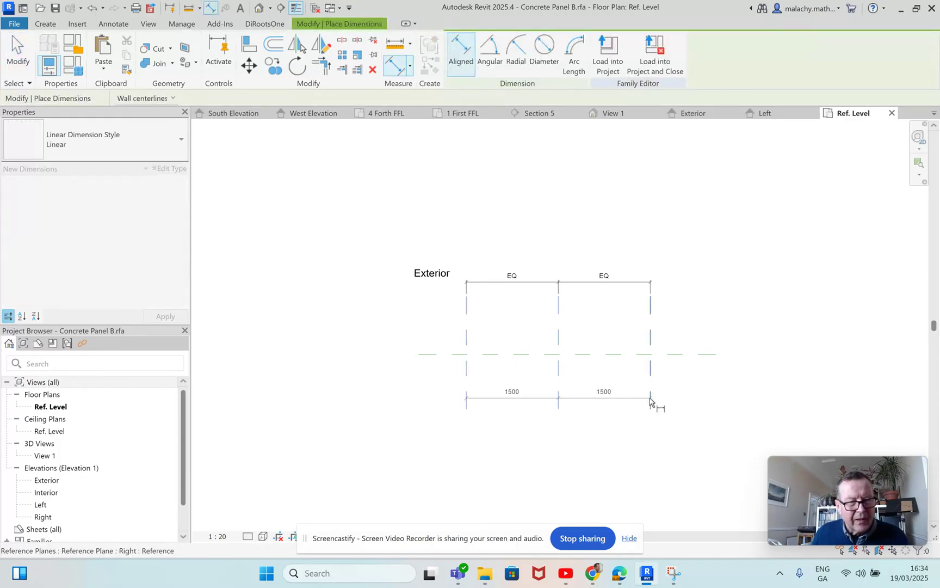
pyautogui.click(685, 400)
pyautogui.press('Escape')
pyautogui.press('Escape')
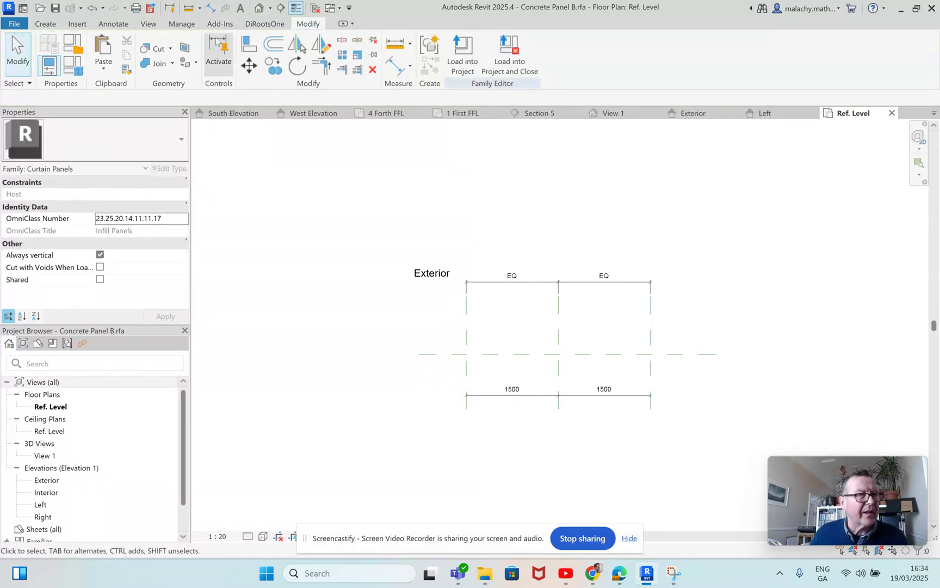
# Step: Add an overall aligned dimension from the Left to the Right reference plane, below the continuous dimension
pyautogui.click(210, 8)
pyautogui.click(464, 415)
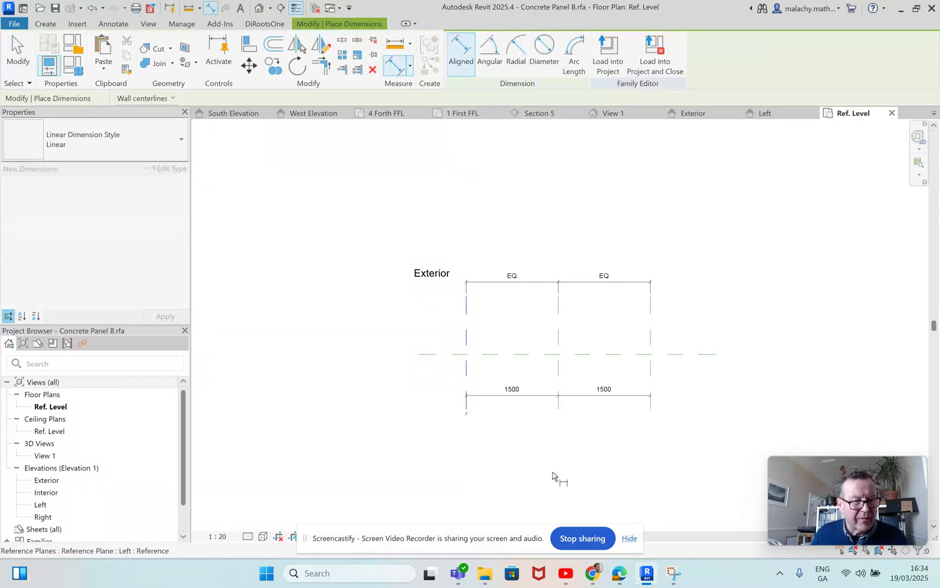
pyautogui.click(653, 414)
pyautogui.click(653, 447)
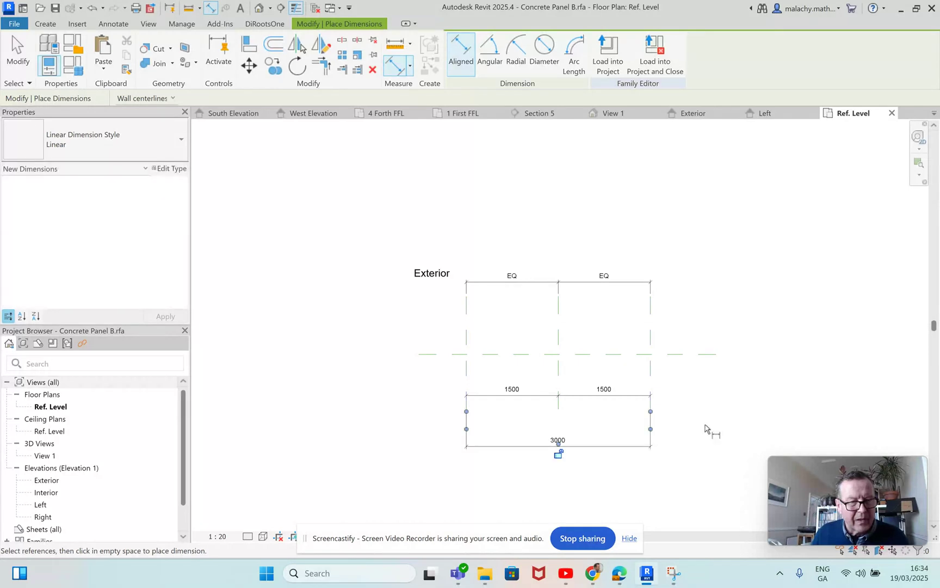
pyautogui.press('Escape')
pyautogui.press('Escape')
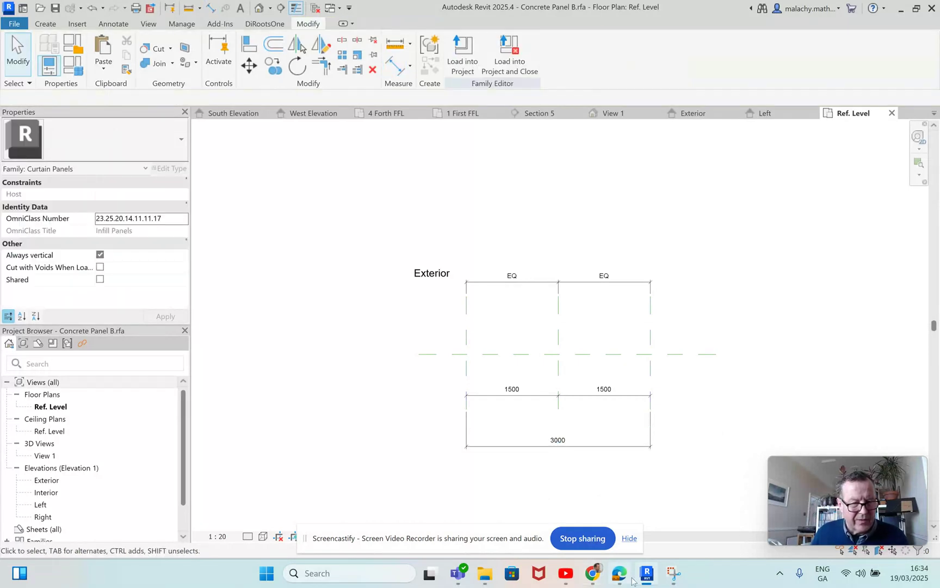
pyautogui.moveTo(625, 576)
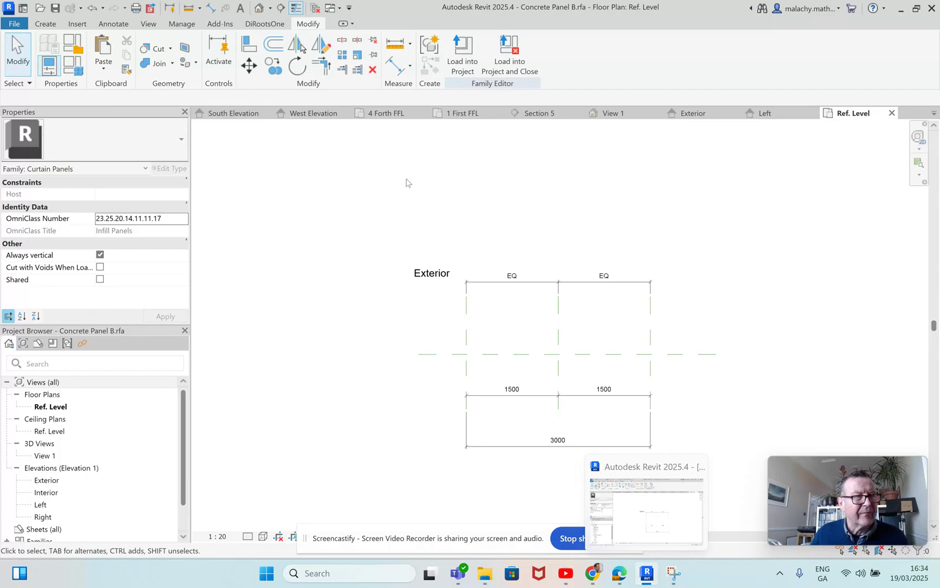
# Step: Check the panel opening width in the South Elevation, then move the Ref. Level plan's Left reference plane outward to about 3800 mm from centre
pyautogui.click(239, 113)
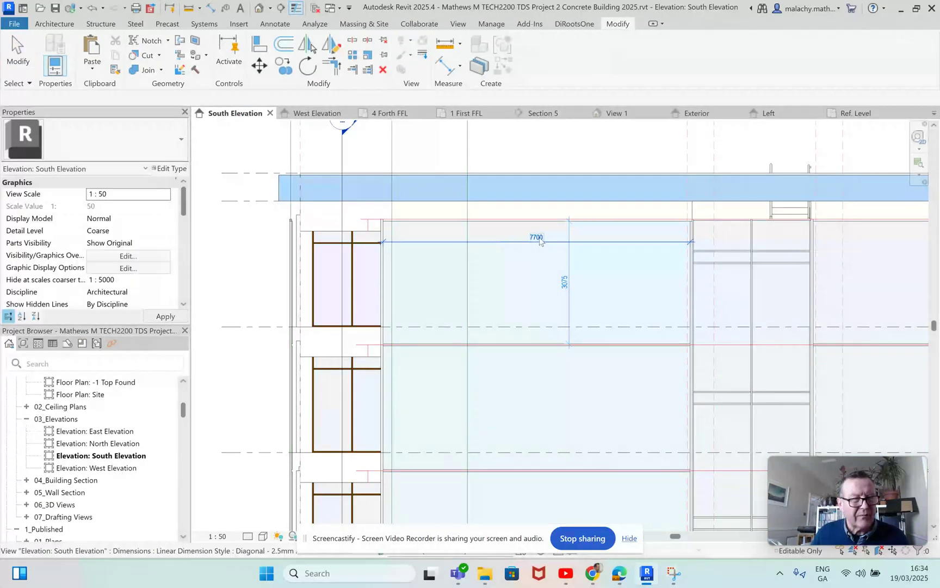
pyautogui.click(858, 114)
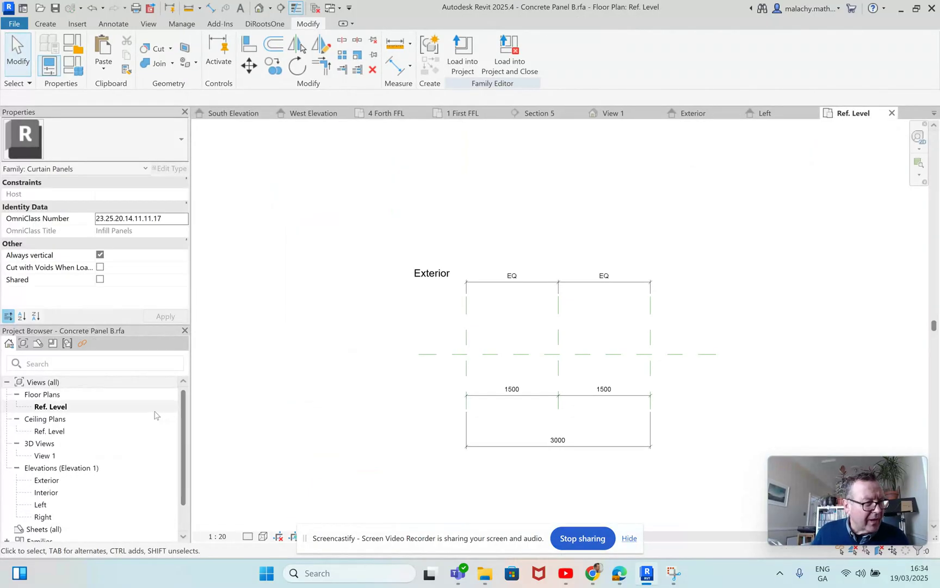
pyautogui.click(467, 335)
pyautogui.moveTo(451, 337); pyautogui.dragTo(328, 340)
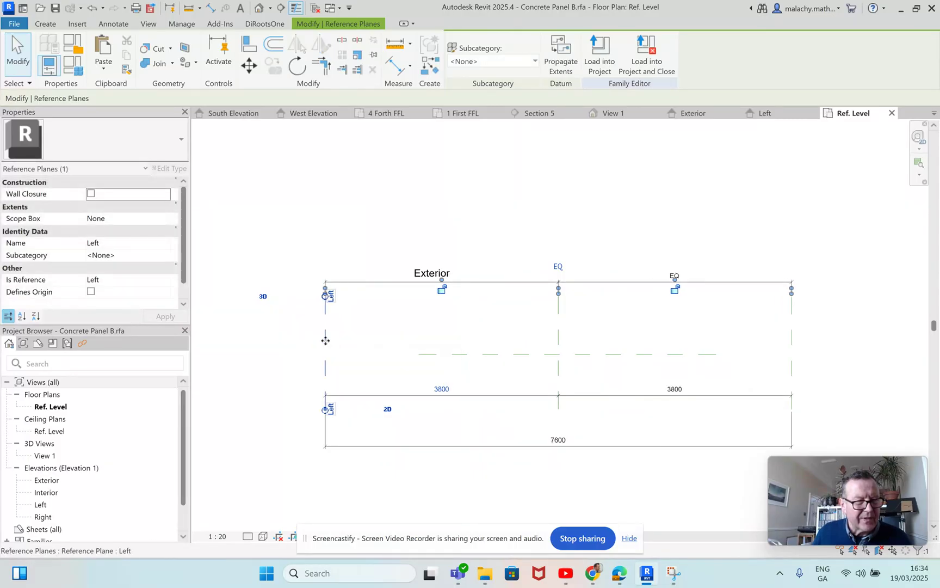
# Step: Set the distance from the Left reference plane to the centre reference plane to 3850 mm
pyautogui.scroll(3, 322, 340)
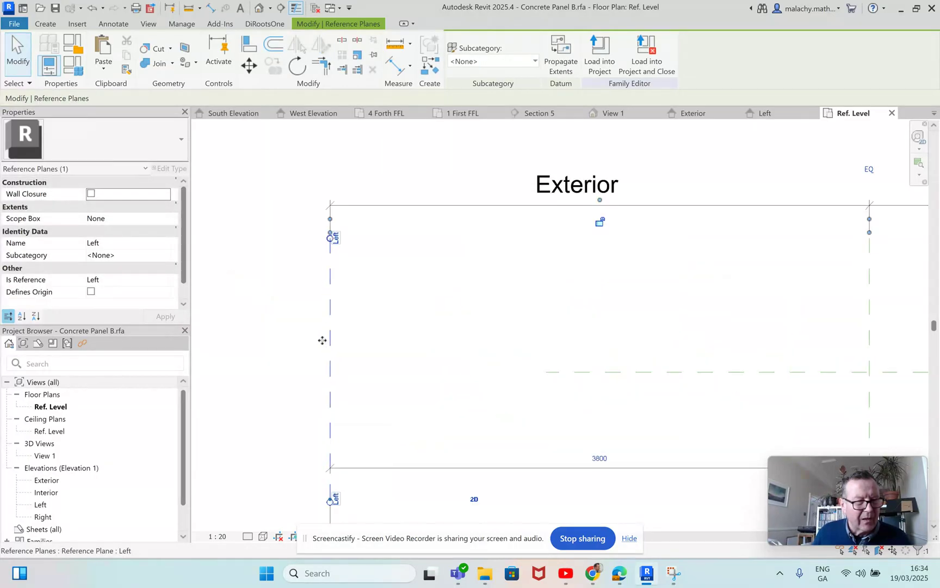
pyautogui.moveTo(382, 331); pyautogui.dragTo(227, 245, button='middle')
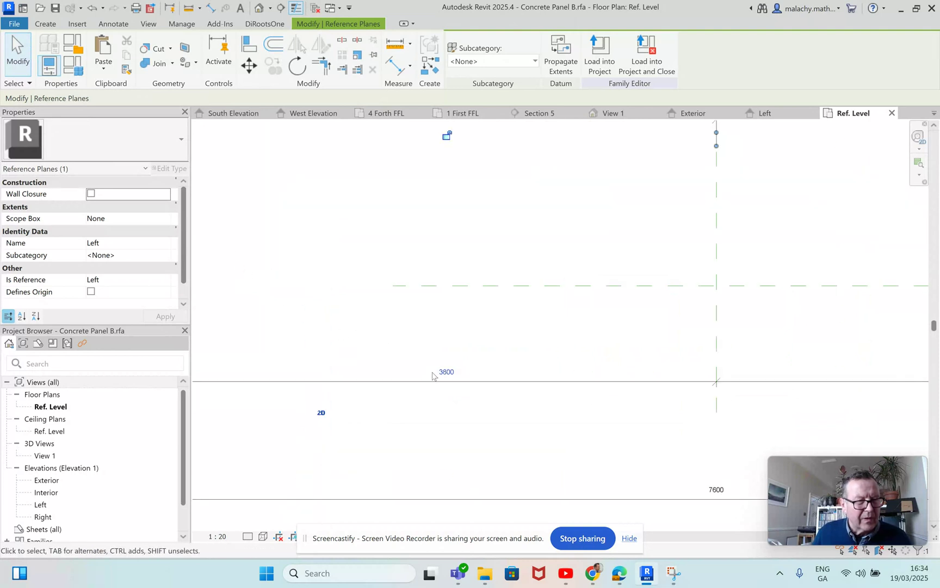
pyautogui.scroll(-1, 296, 342)
pyautogui.moveTo(308, 345); pyautogui.dragTo(421, 372, button='middle')
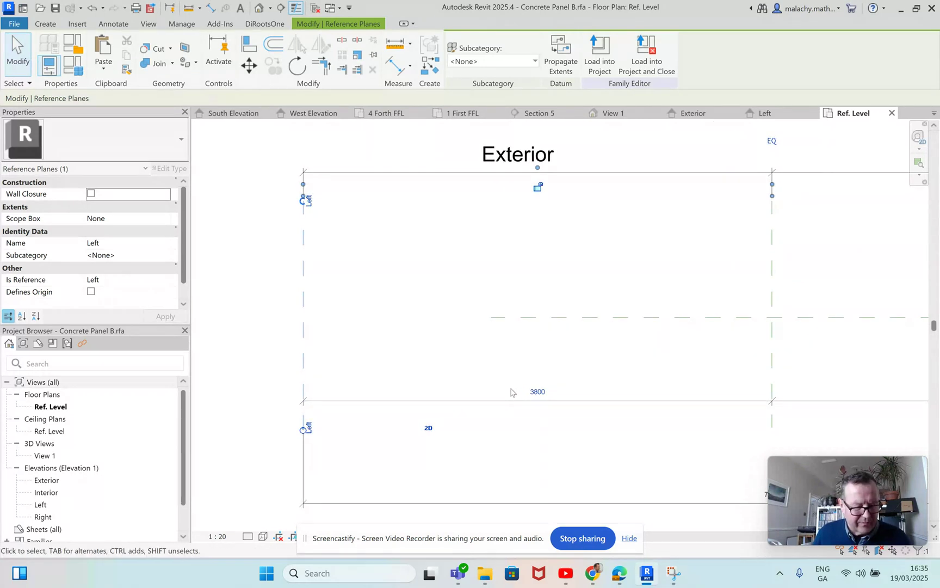
pyautogui.click(411, 349)
pyautogui.click(305, 361)
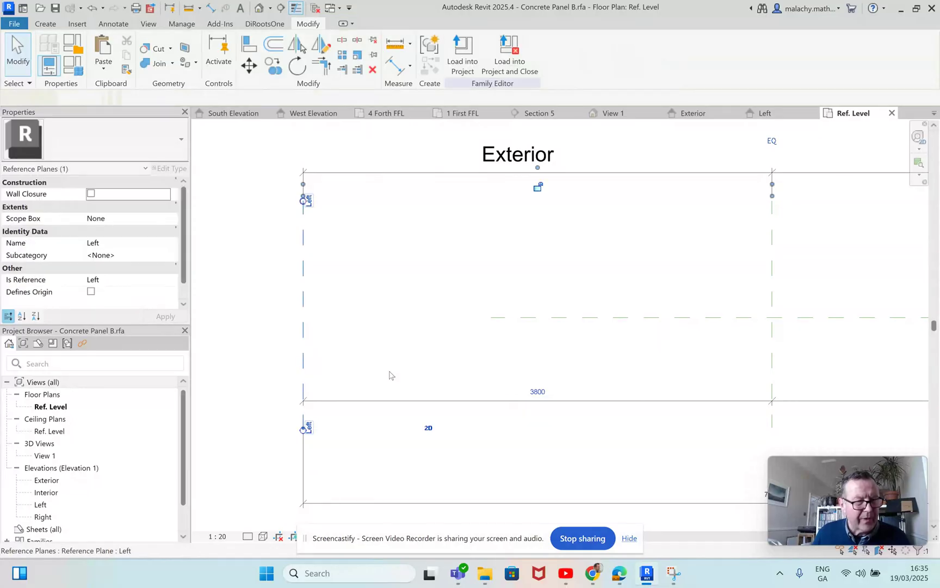
pyautogui.click(538, 387)
pyautogui.write('38')
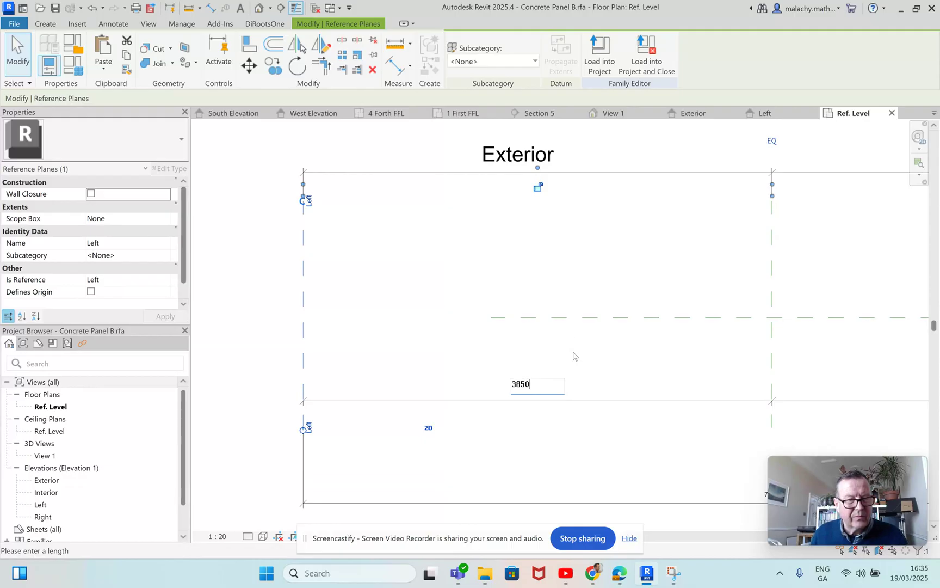
pyautogui.write('50')
pyautogui.press('Return')
# Step: Unpin the Center (Front/Back) reference plane and extend its left end beyond the Left reference plane
pyautogui.scroll(-3, 574, 357)
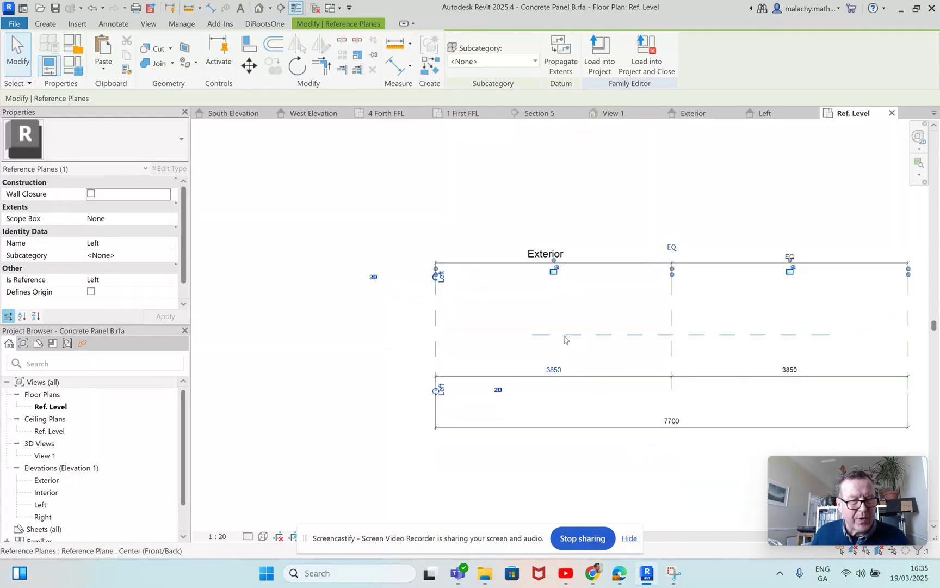
pyautogui.click(528, 335)
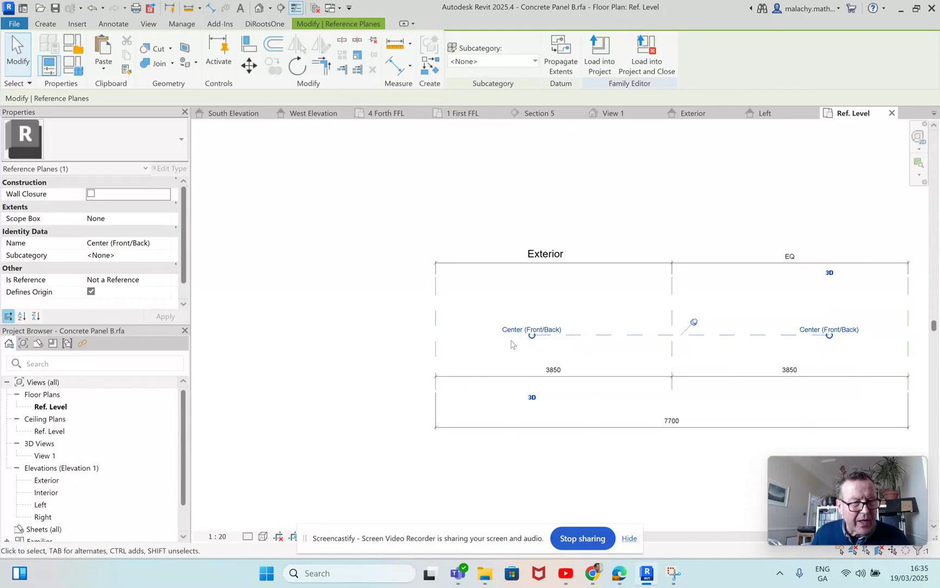
pyautogui.scroll(3, 533, 340)
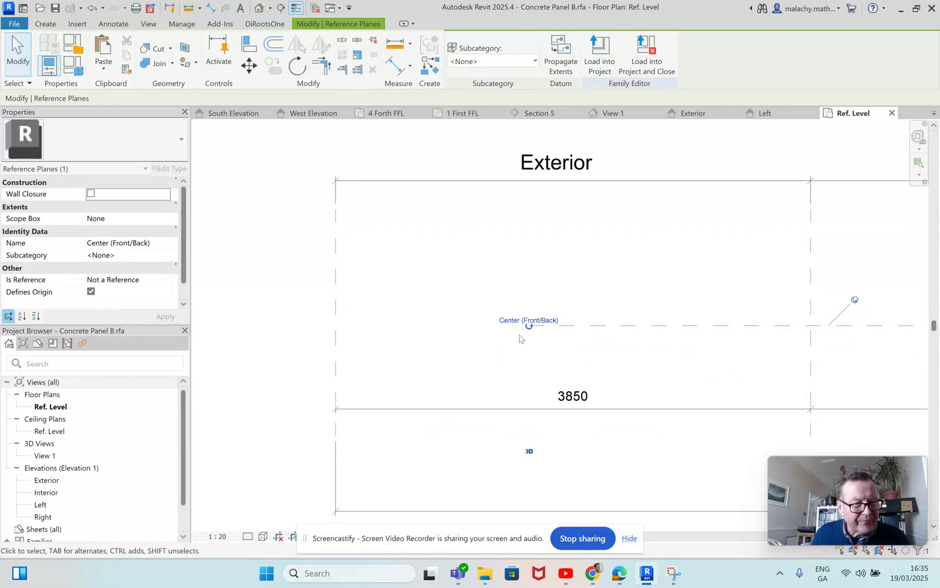
pyautogui.scroll(3, 520, 339)
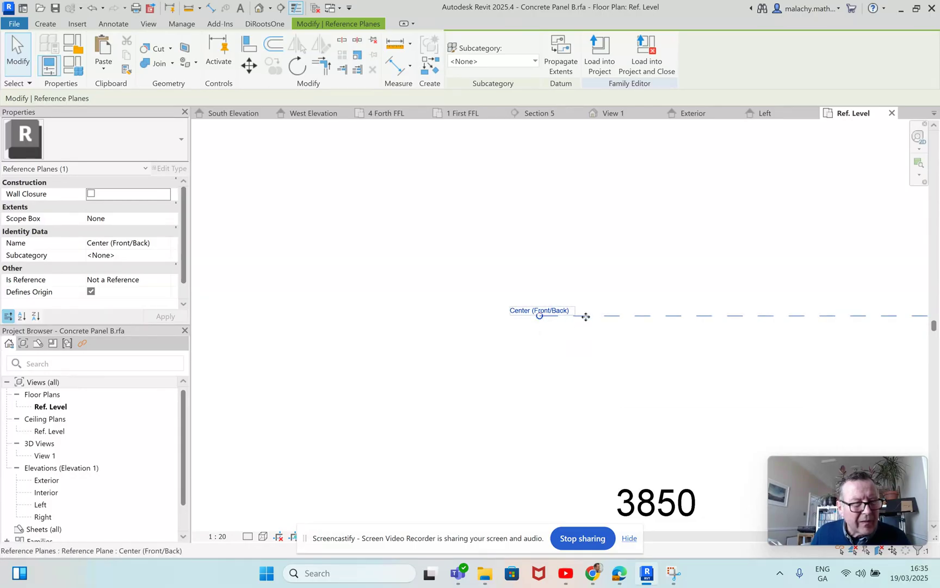
pyautogui.click(607, 364)
pyautogui.click(607, 320)
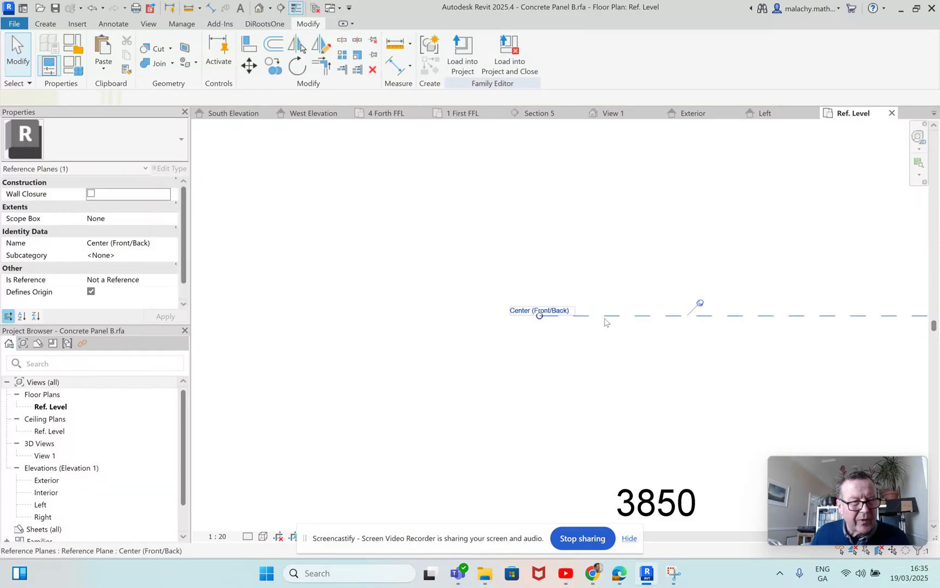
pyautogui.click(701, 305)
pyautogui.moveTo(538, 318); pyautogui.dragTo(356, 317)
# Step: Extend the other end of the Center (Front/Back) reference plane beyond the Right reference plane
pyautogui.scroll(-5, 522, 316)
pyautogui.moveTo(619, 324); pyautogui.dragTo(402, 323, button='middle')
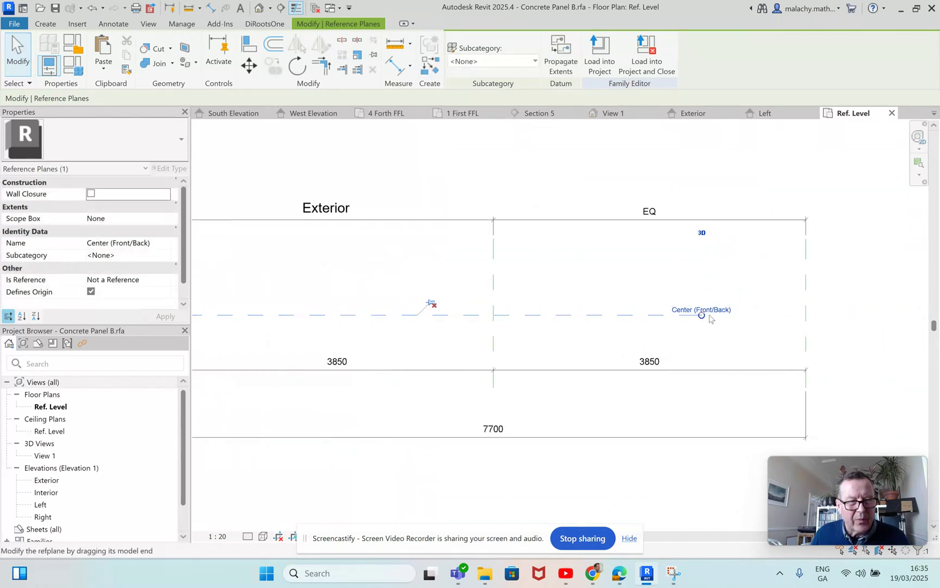
pyautogui.moveTo(703, 321); pyautogui.dragTo(852, 318)
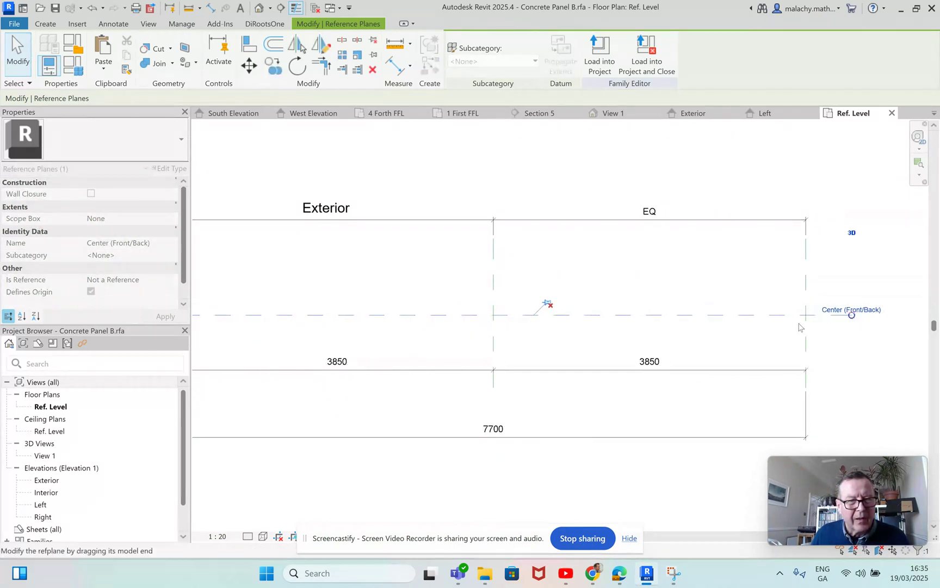
pyautogui.click(596, 284)
pyautogui.scroll(-2, 601, 286)
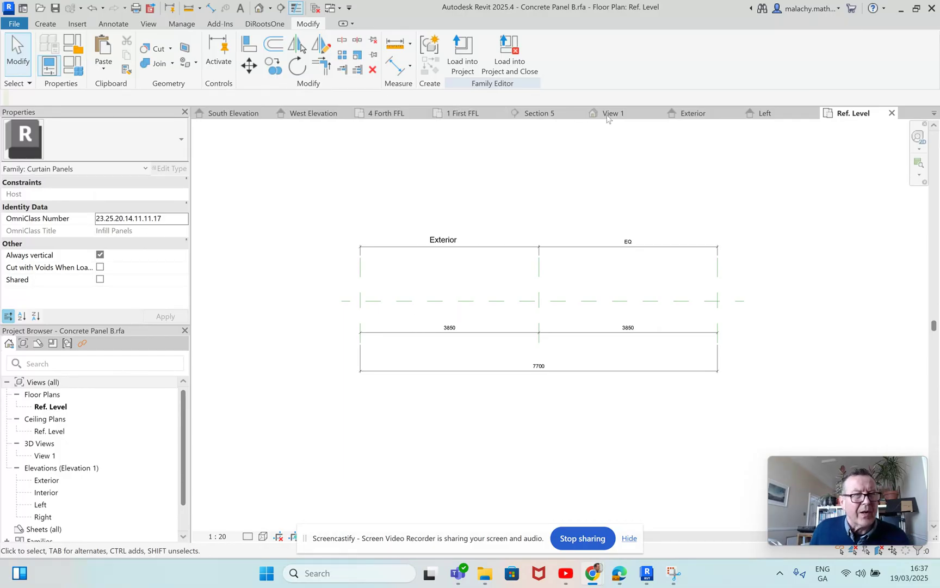
# Step: Draw two full-width horizontal reference planes, one about 190 mm above and one about 200 mm below the Center (Front/Back) plane
pyautogui.click(45, 24)
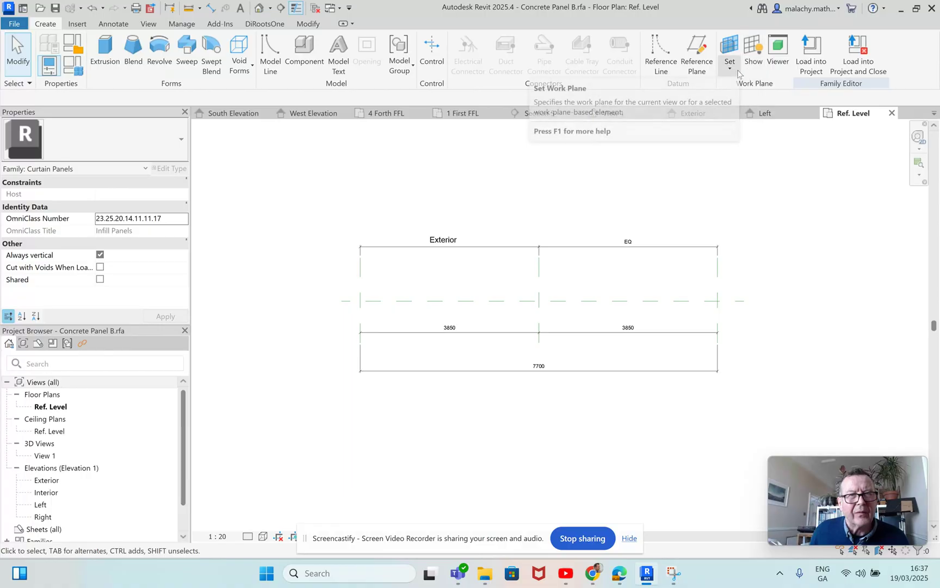
pyautogui.click(695, 61)
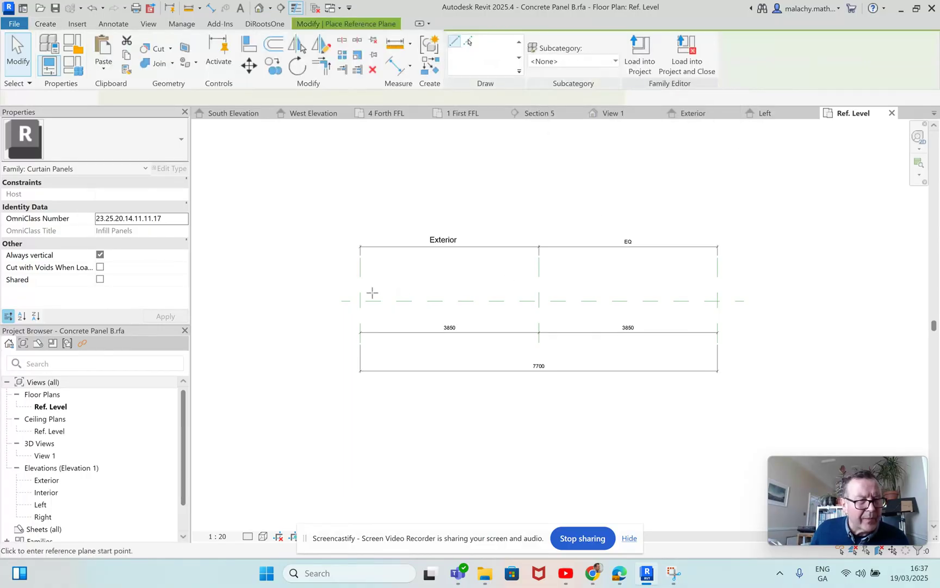
pyautogui.click(347, 293)
pyautogui.click(758, 293)
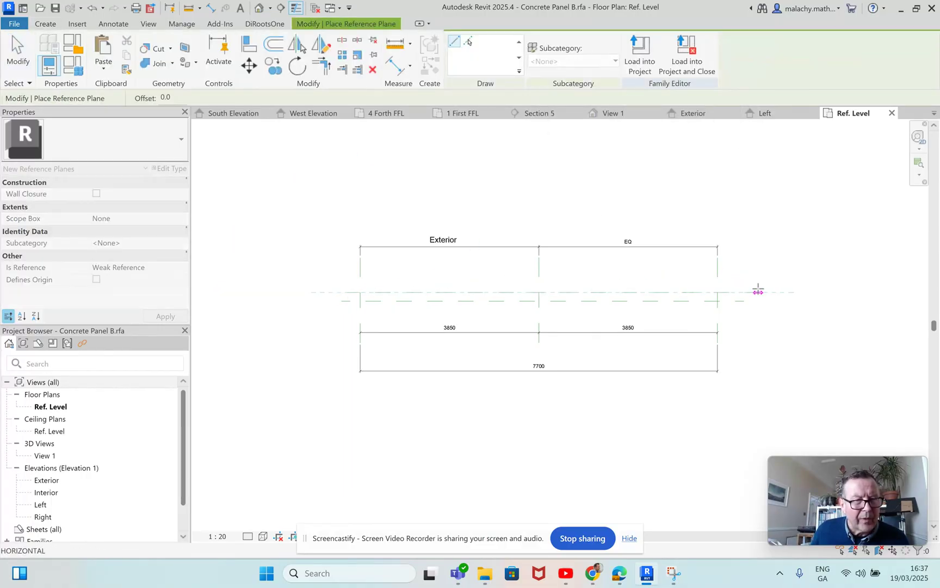
pyautogui.click(345, 310)
pyautogui.click(750, 310)
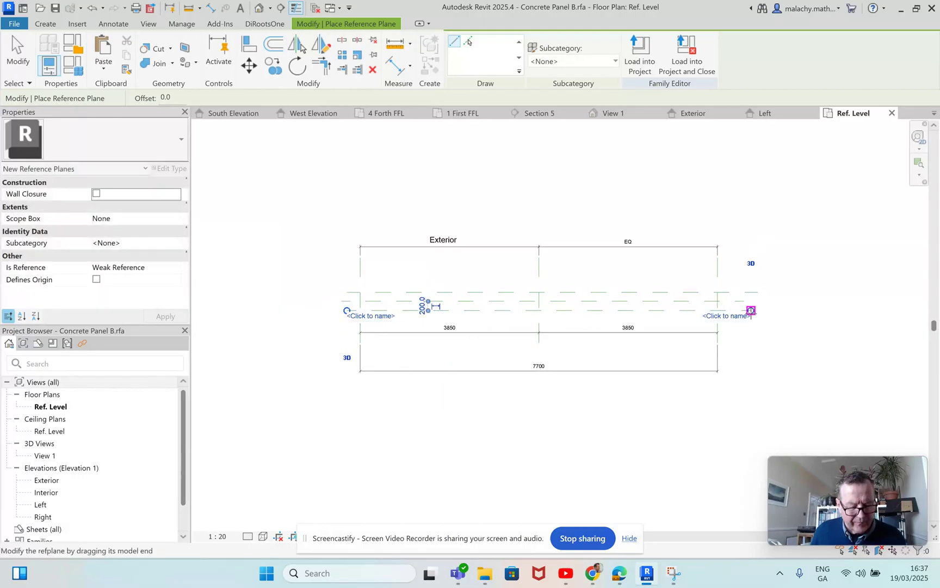
pyautogui.press('Escape')
pyautogui.press('Escape')
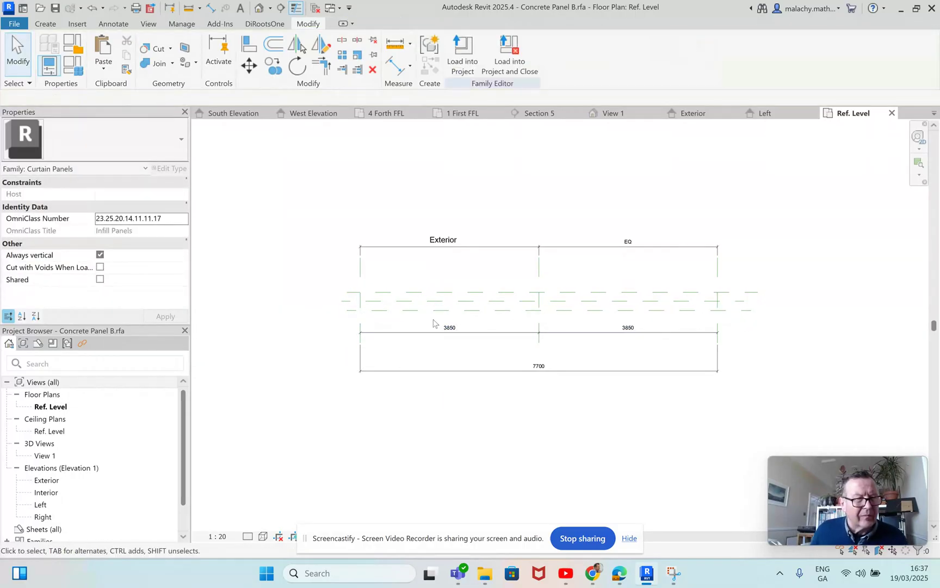
# Step: Name the new reference plane on the exterior side Front Panel
pyautogui.click(349, 294)
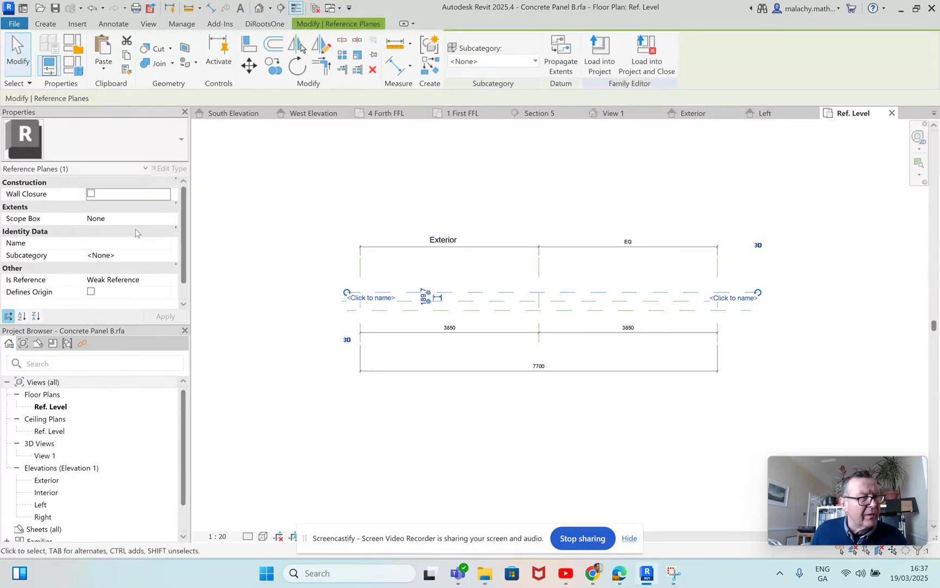
pyautogui.click(122, 242)
pyautogui.write('Front Panel')
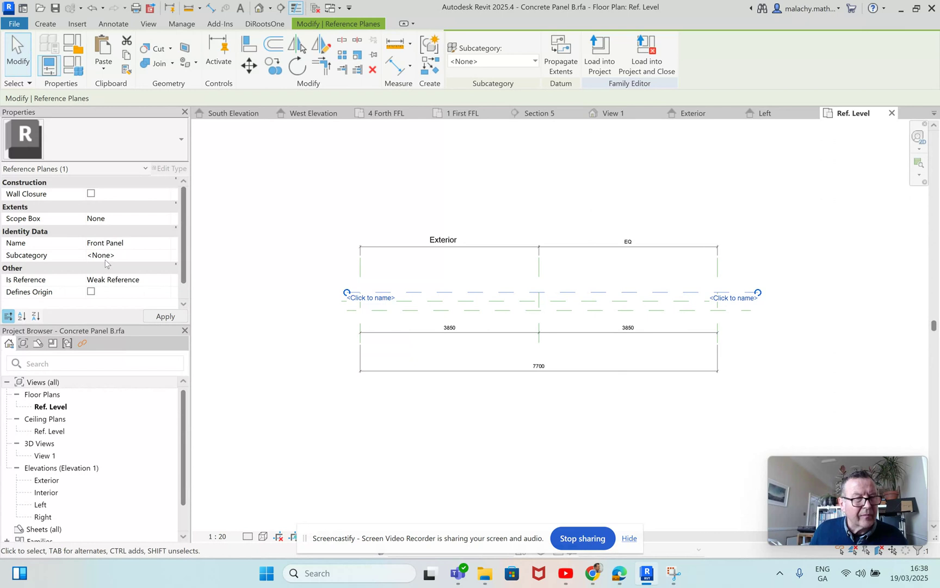
pyautogui.click(767, 325)
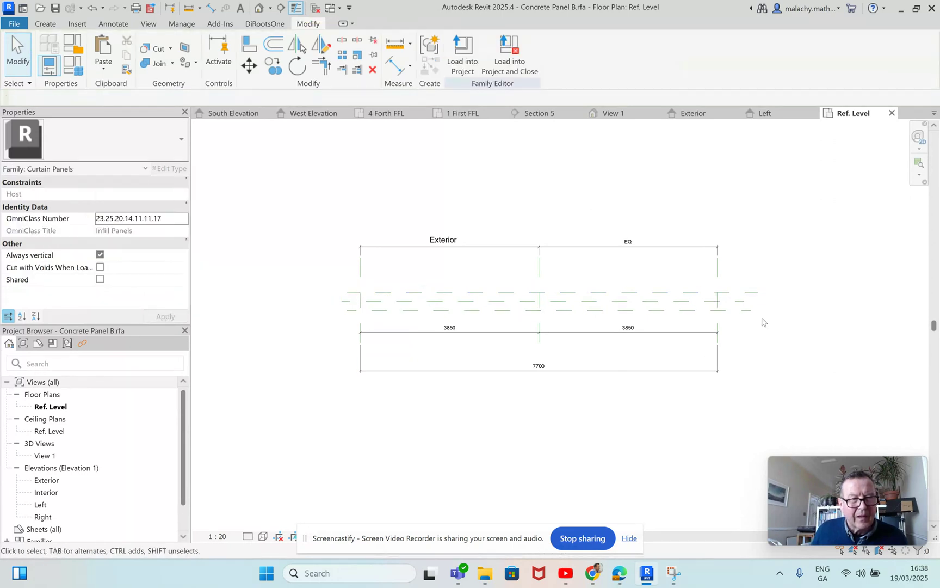
# Step: Name the reference plane below the Center (Front/Back) plane Rear Panel
pyautogui.click(750, 310)
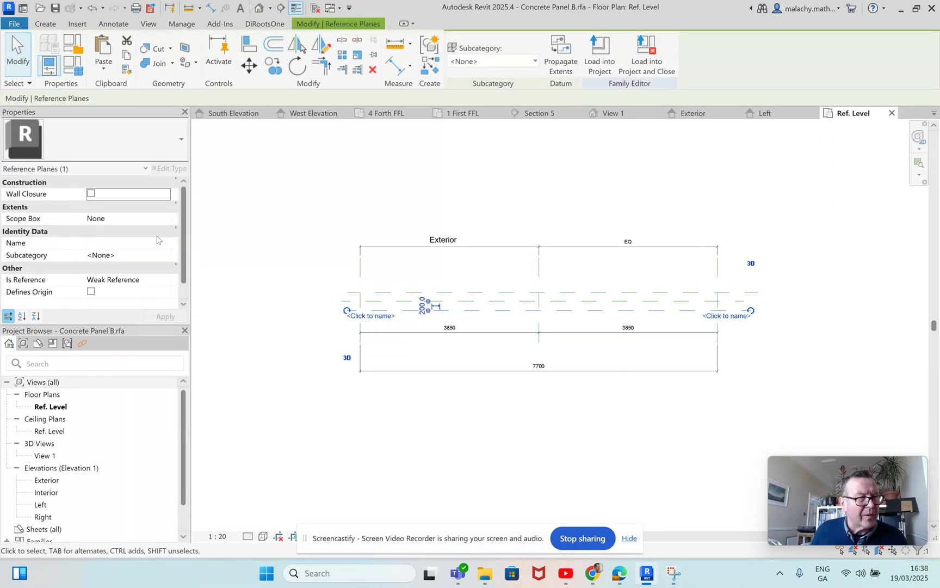
pyautogui.click(114, 242)
pyautogui.write('Rear Pa')
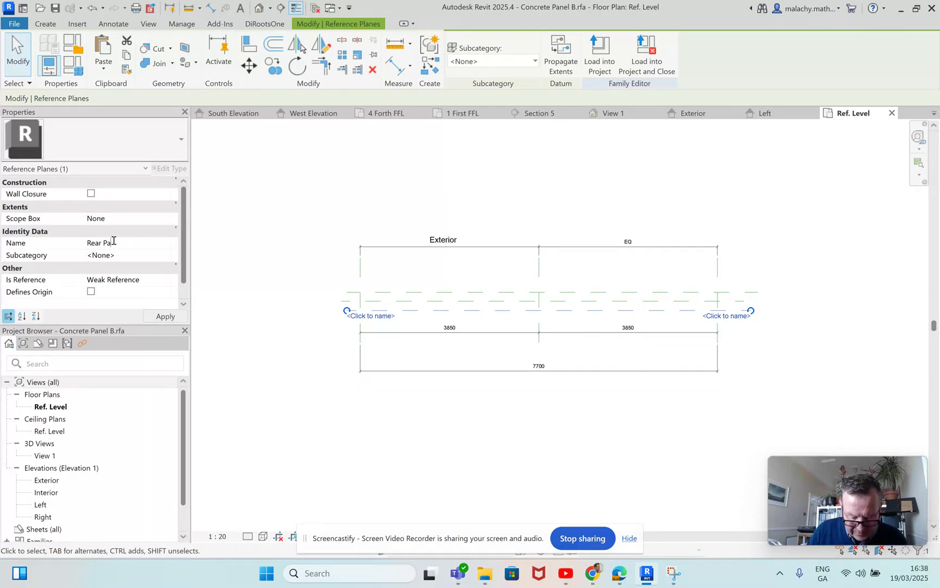
pyautogui.write('nel')
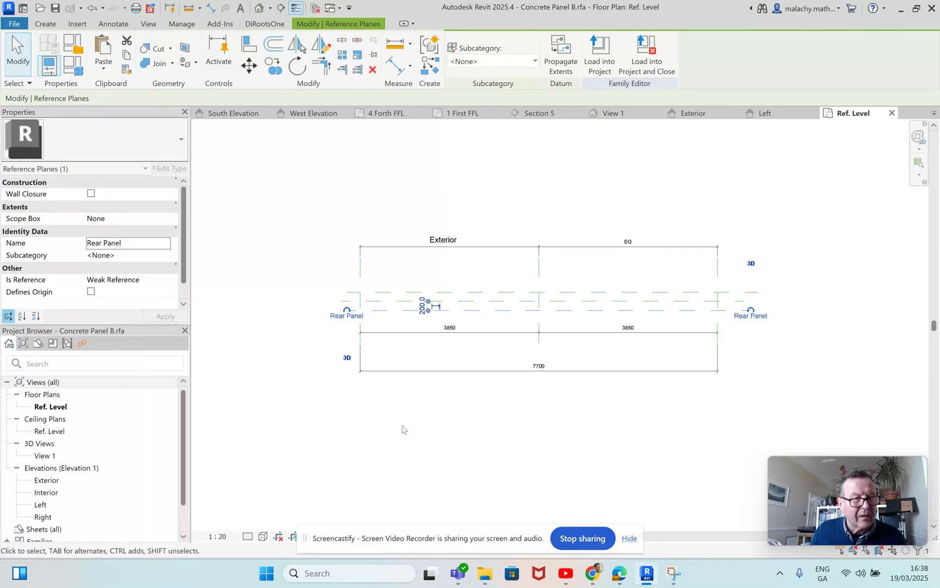
pyautogui.click(403, 428)
# Step: Add an aligned dimension between the Front Panel and Rear Panel reference planes, to the left of the Left plane
pyautogui.scroll(3, 351, 310)
pyautogui.scroll(1, 350, 309)
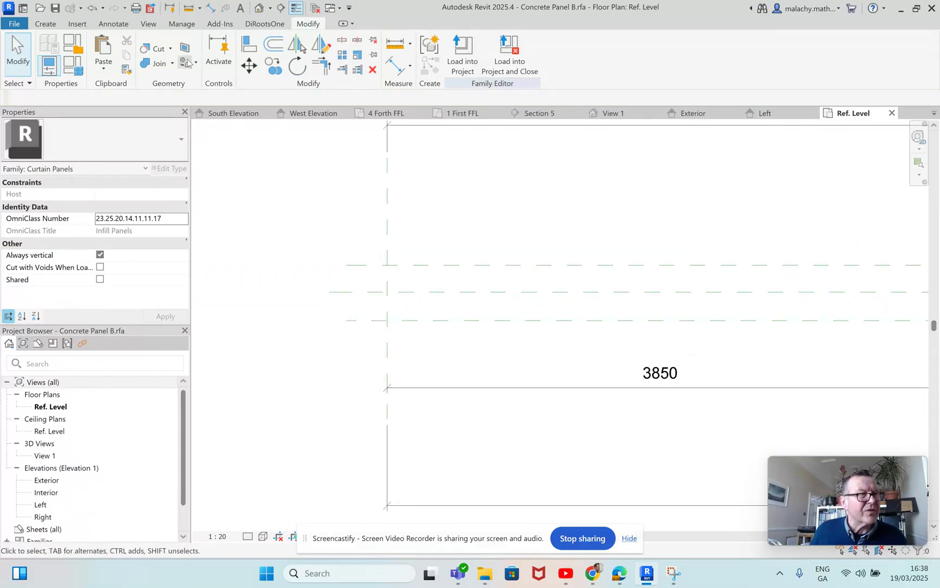
pyautogui.click(211, 8)
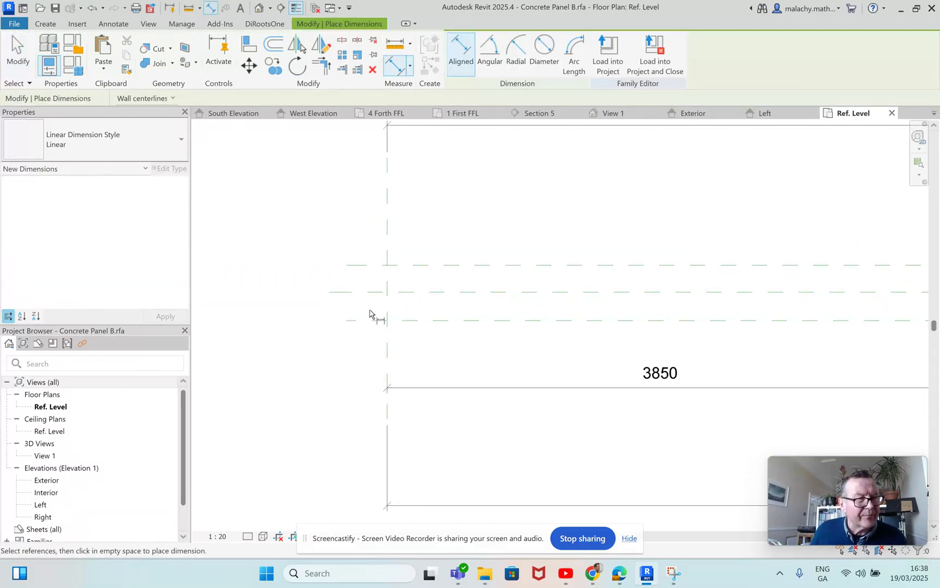
pyautogui.click(358, 265)
pyautogui.click(354, 322)
pyautogui.click(298, 323)
# Step: Add a continuous dimension across the Front Panel, Center (Front/Back) and Rear Panel planes and make its segments equal (EQ)
pyautogui.scroll(-2, 327, 305)
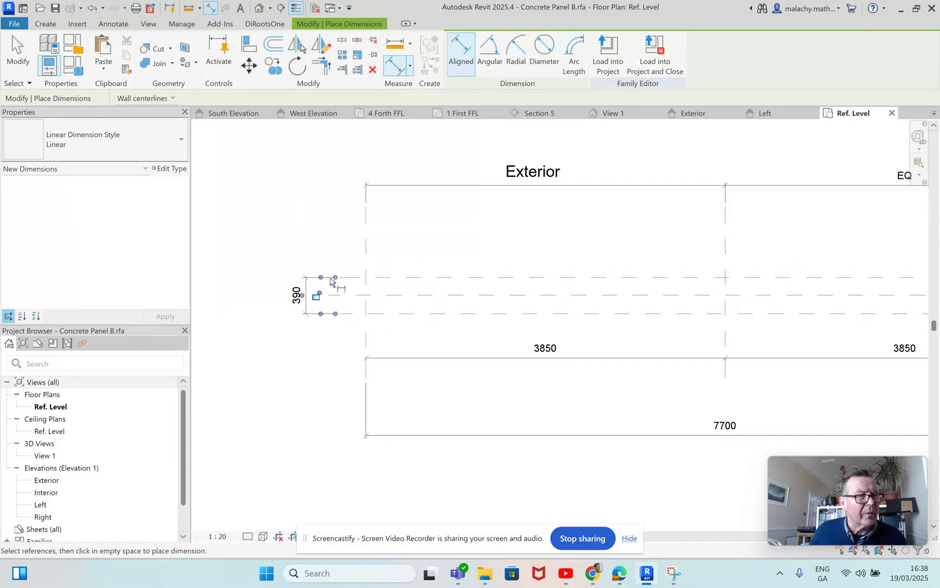
pyautogui.click(354, 279)
pyautogui.click(359, 295)
pyautogui.click(357, 314)
pyautogui.click(348, 338)
pyautogui.click(373, 297)
pyautogui.press('Escape')
pyautogui.press('Escape')
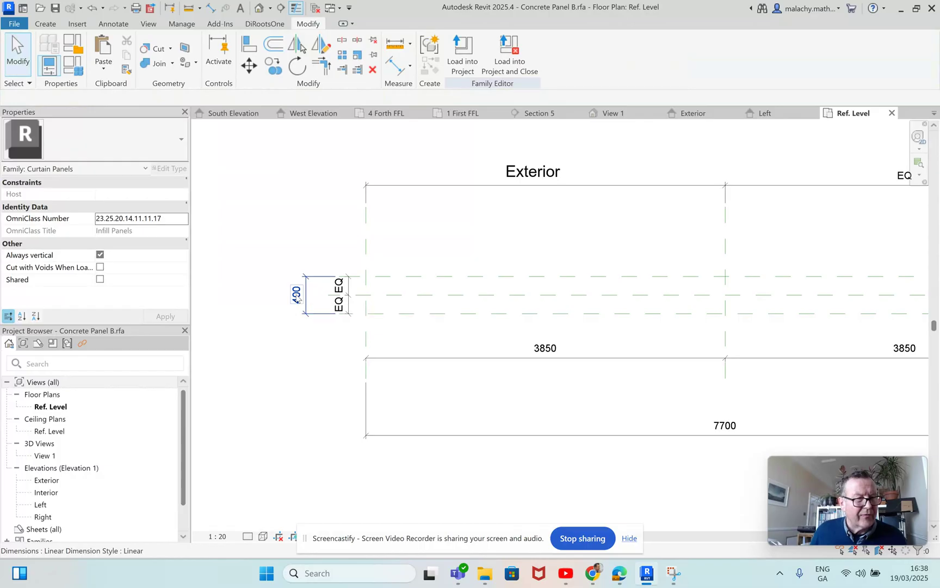
# Step: Move the Front Panel reference plane inward until the overall panel thickness is 260 mm, undoing the extra nudge
pyautogui.click(297, 297)
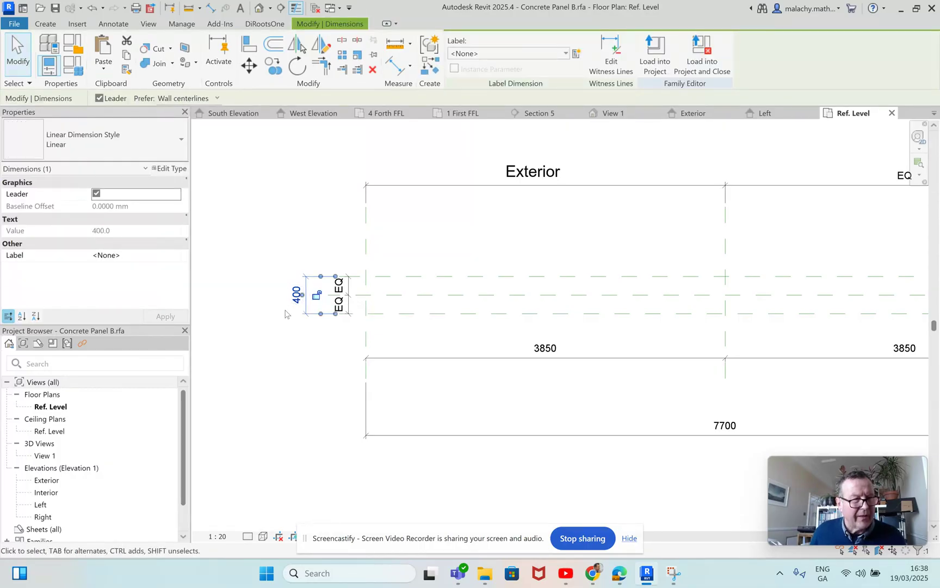
pyautogui.click(287, 313)
pyautogui.scroll(5, 321, 300)
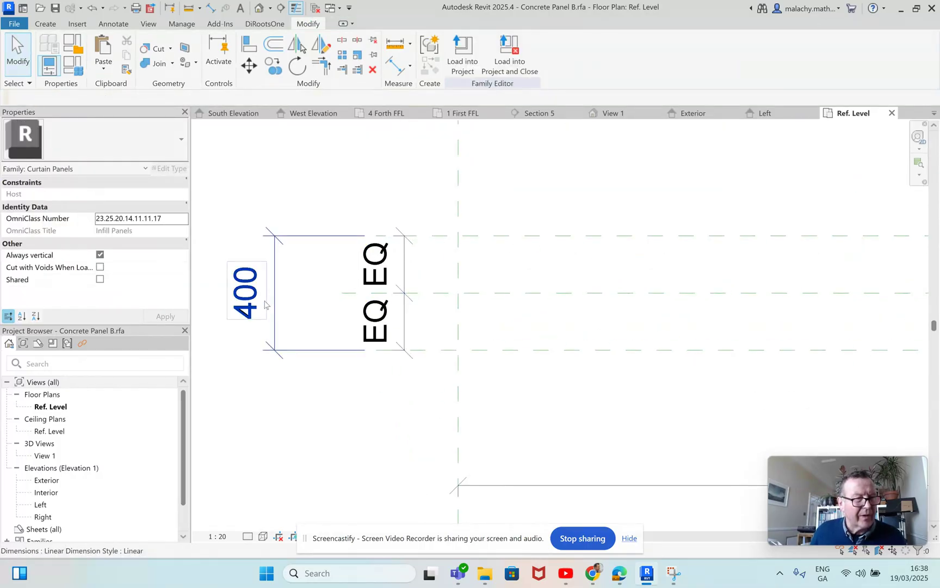
pyautogui.click(490, 236)
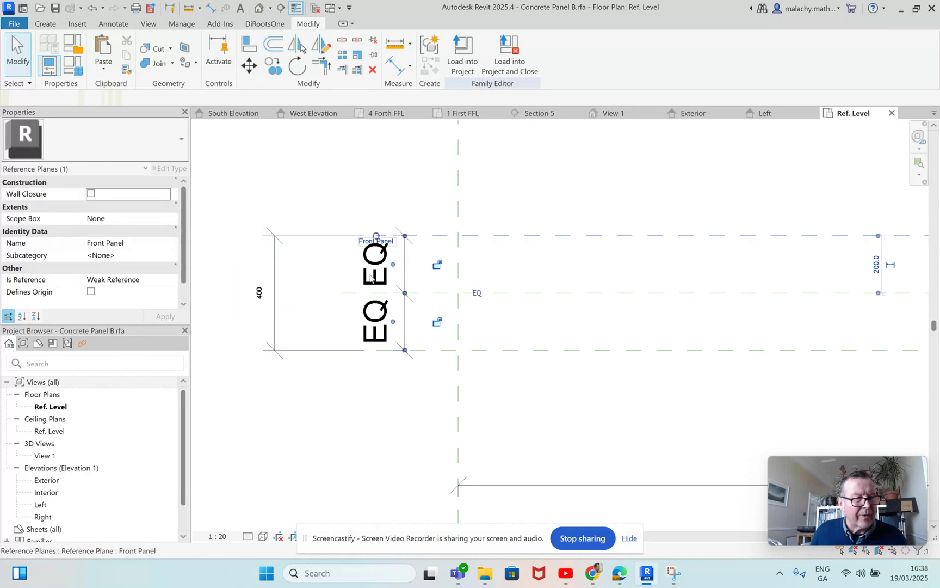
pyautogui.click(260, 295)
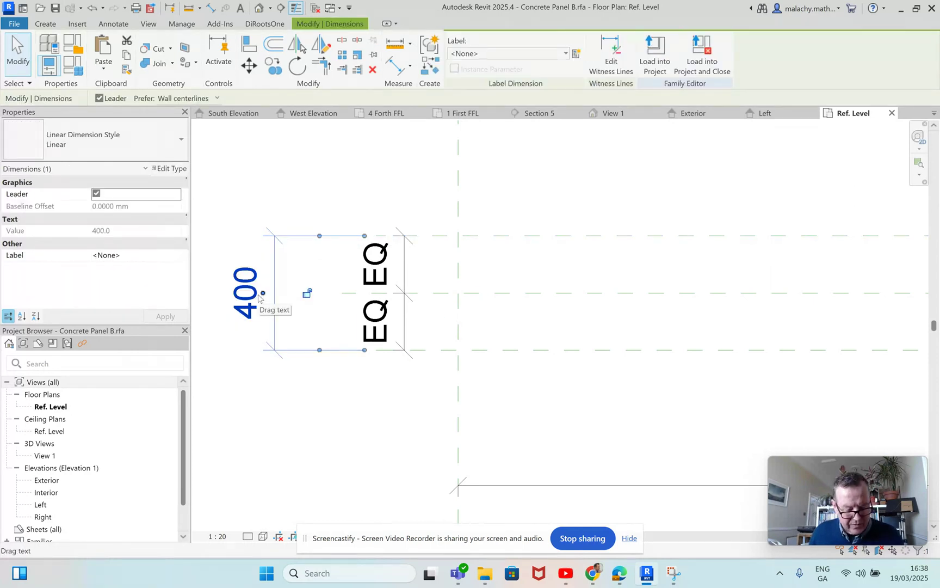
pyautogui.click(502, 243)
pyautogui.moveTo(503, 243); pyautogui.dragTo(510, 278)
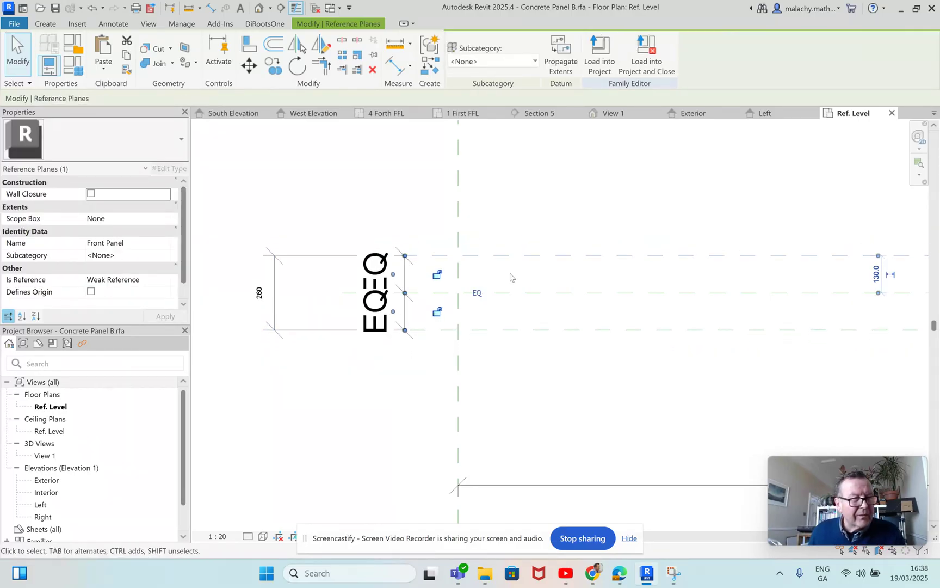
pyautogui.press('Down')
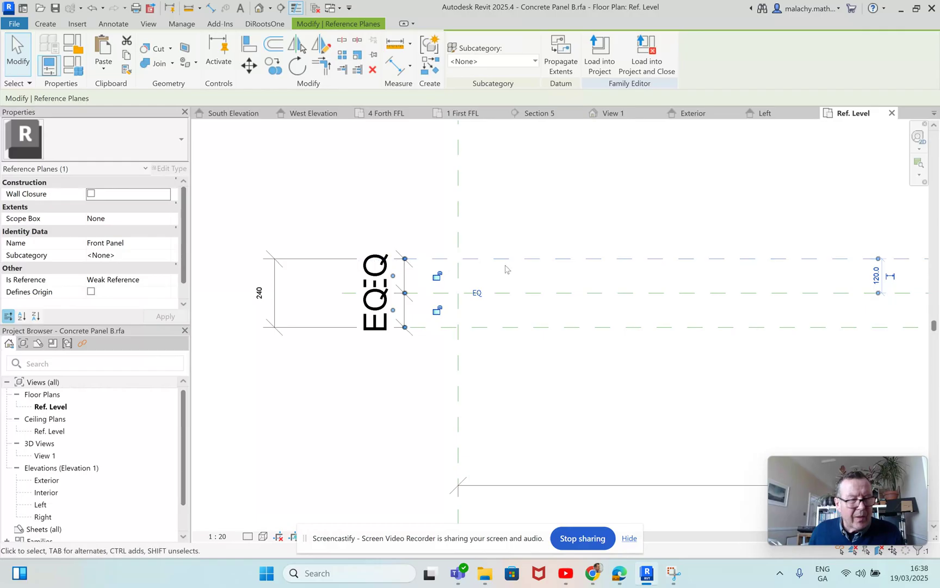
pyautogui.hotkey('ctrl', 'z')
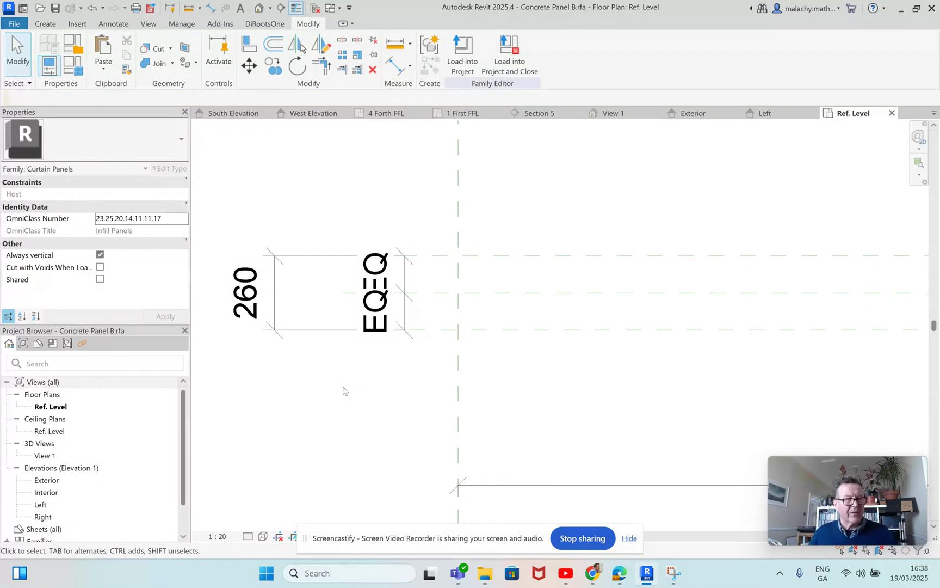
# Step: Cut a section across the panel's reference planes, between the Left and Center (Left/Right) planes, and open its view
pyautogui.scroll(-5, 343, 391)
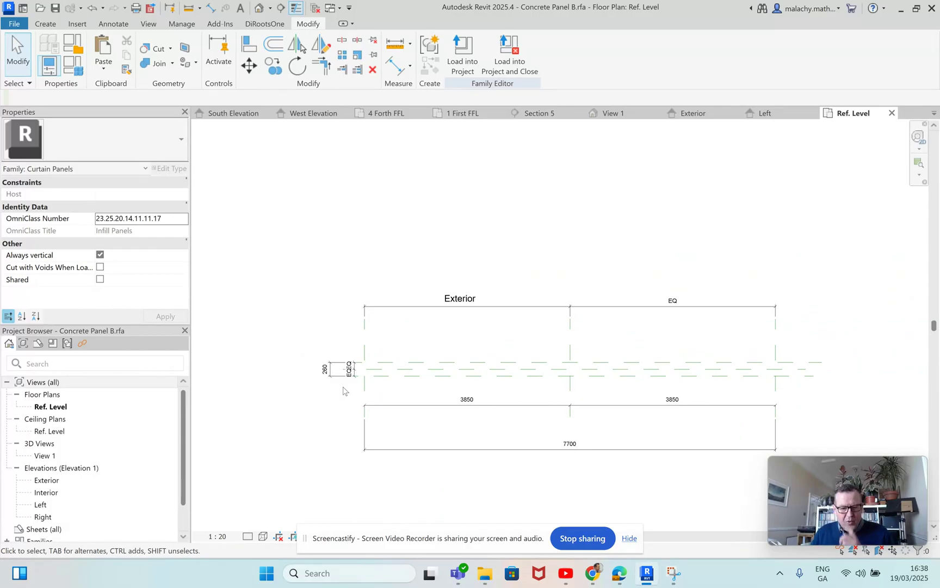
pyautogui.click(570, 351)
pyautogui.click(603, 373)
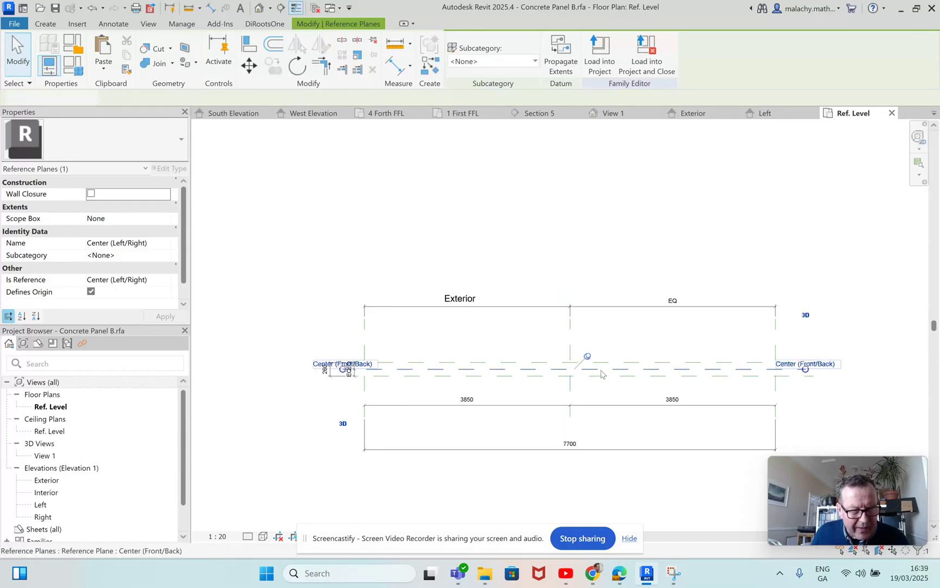
pyautogui.click(598, 398)
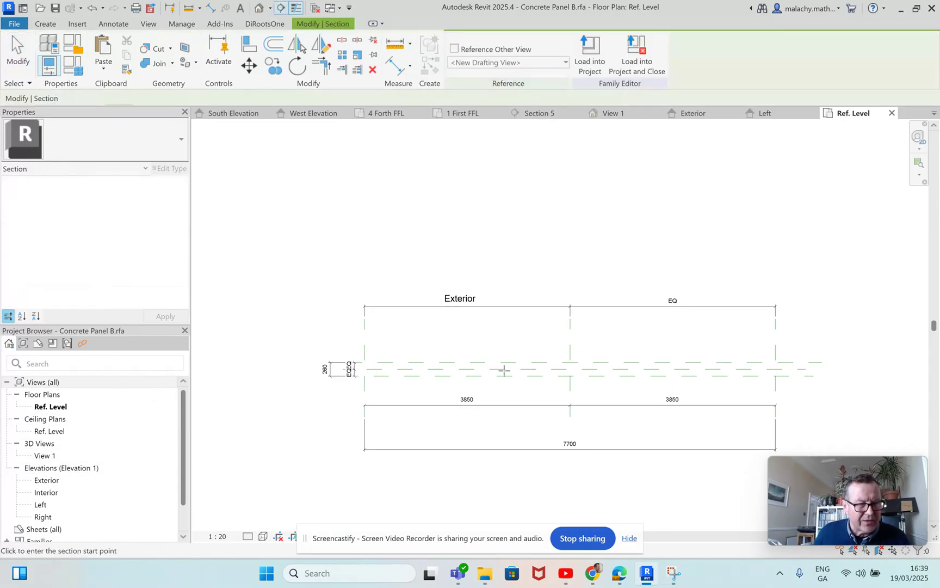
pyautogui.click(280, 7)
pyautogui.click(525, 278)
pyautogui.click(525, 469)
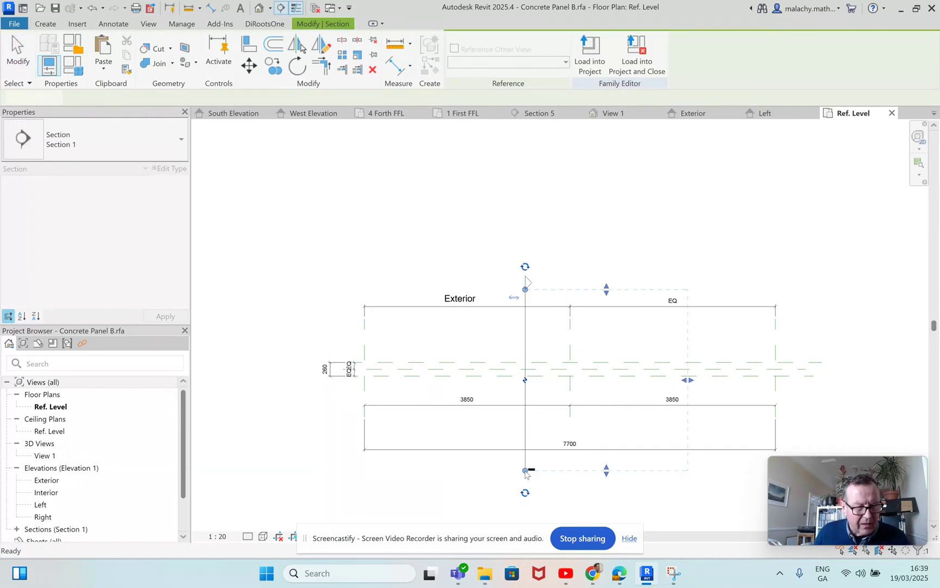
pyautogui.press('Escape')
pyautogui.press('Escape')
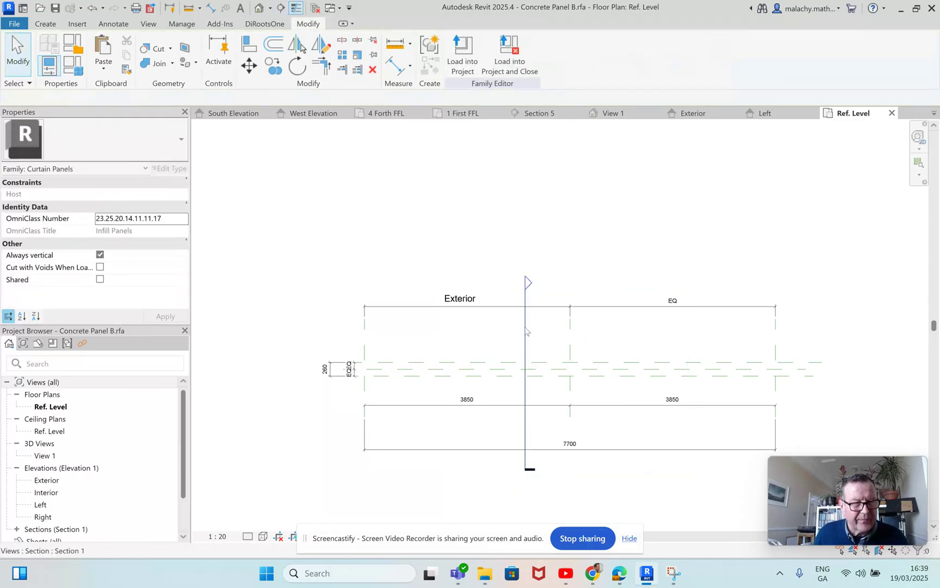
pyautogui.doubleClick(529, 282)
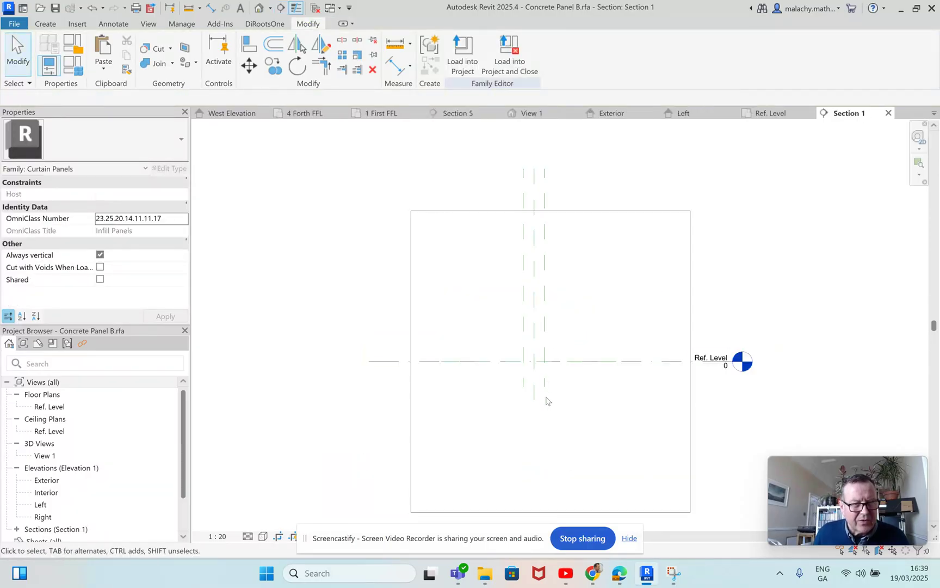
# Step: Enlarge the section view's crop region on all four sides, well clear of the Top plane and Ref. Level
pyautogui.scroll(-3, 594, 407)
pyautogui.moveTo(595, 408); pyautogui.dragTo(593, 452, button='middle')
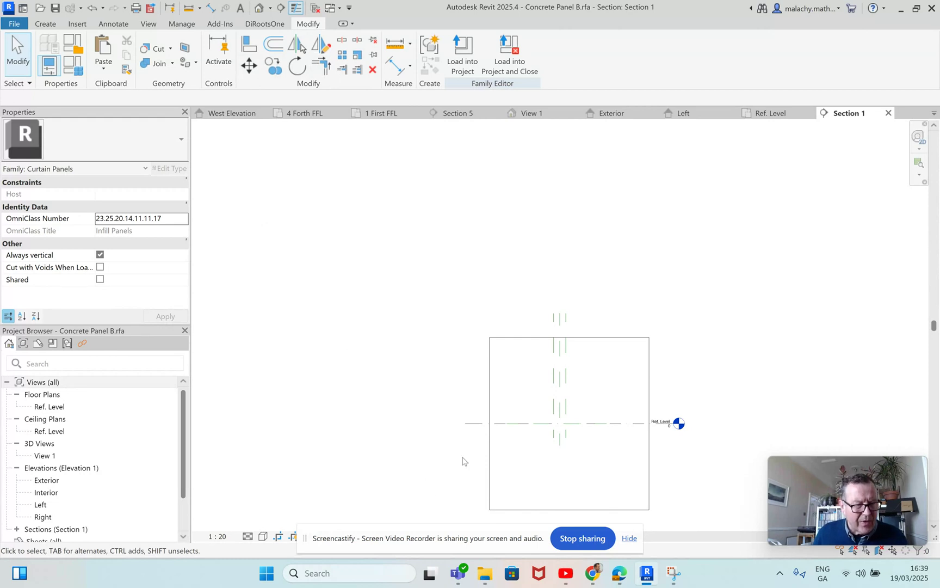
pyautogui.click(542, 339)
pyautogui.moveTo(567, 337); pyautogui.dragTo(568, 179)
pyautogui.scroll(-2, 562, 302)
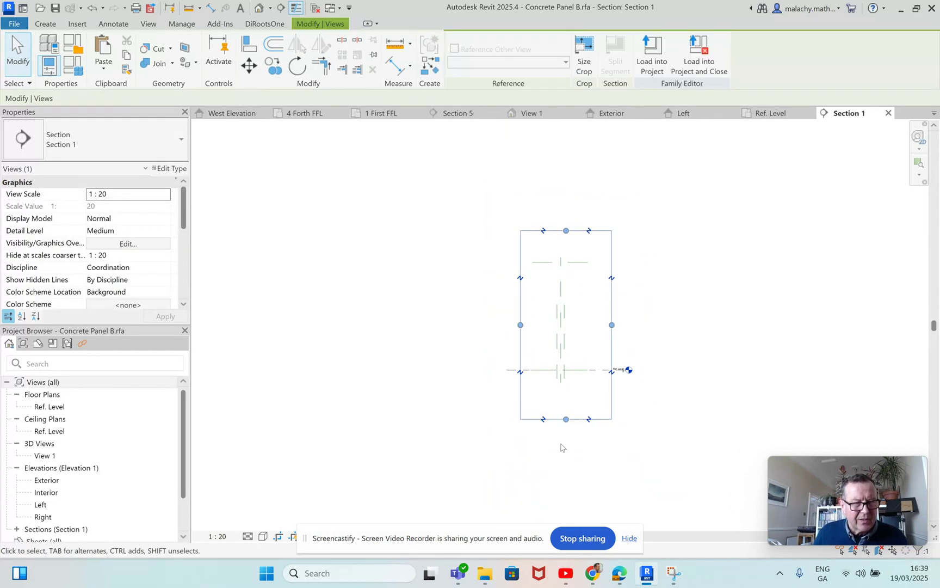
pyautogui.moveTo(566, 419); pyautogui.dragTo(566, 508)
pyautogui.moveTo(521, 371); pyautogui.dragTo(407, 370)
pyautogui.moveTo(612, 370); pyautogui.dragTo(700, 371)
pyautogui.moveTo(553, 231); pyautogui.dragTo(554, 197)
pyautogui.click(576, 263)
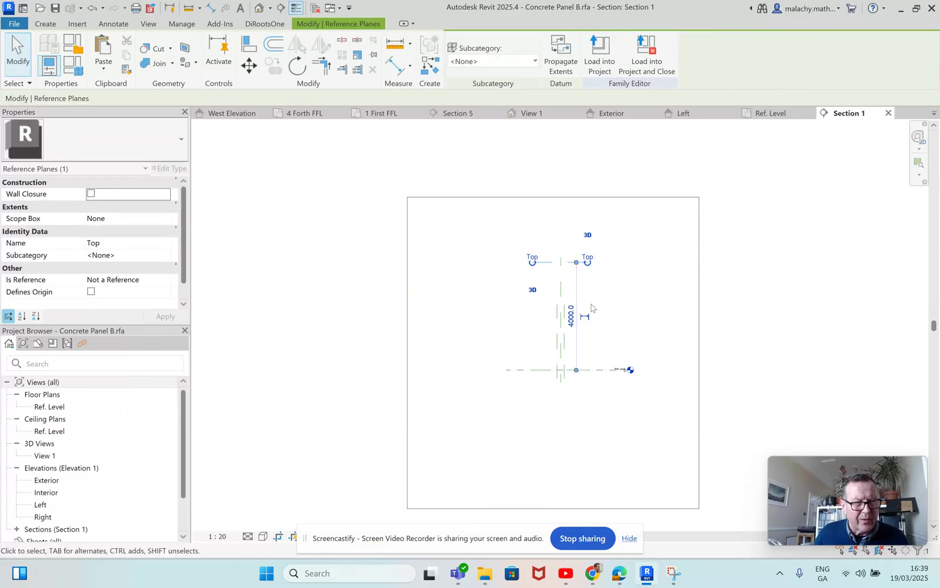
pyautogui.click(600, 299)
# Step: Extend the upper ends of the Rear Panel and Front Panel reference planes above the Top plane
pyautogui.scroll(4, 599, 298)
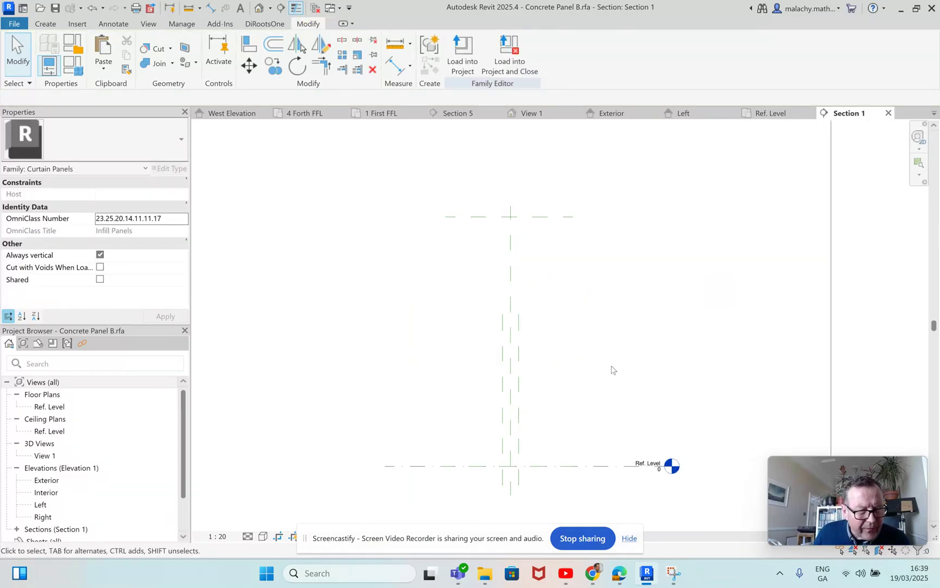
pyautogui.click(521, 325)
pyautogui.moveTo(519, 314); pyautogui.dragTo(518, 171)
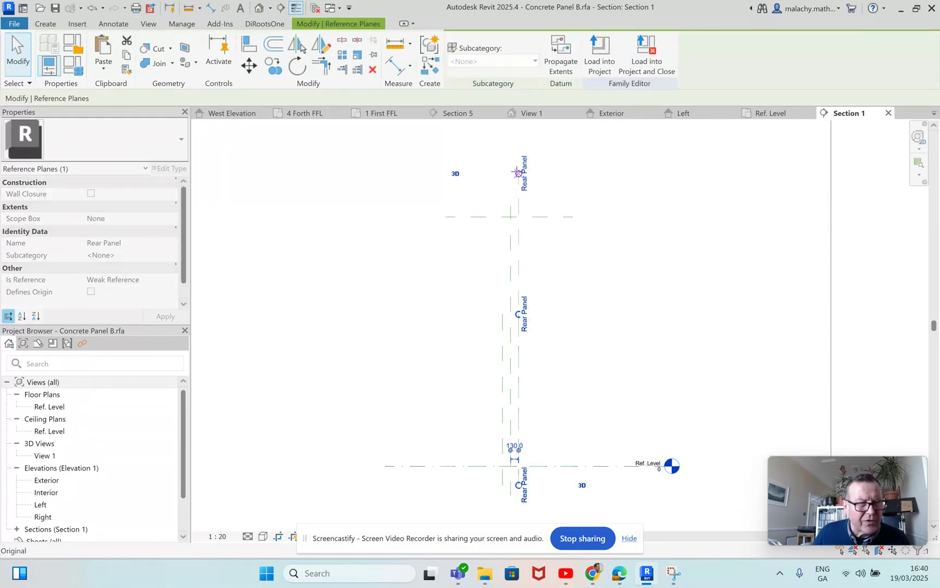
pyautogui.click(503, 326)
pyautogui.moveTo(502, 315); pyautogui.dragTo(501, 187)
pyautogui.click(545, 291)
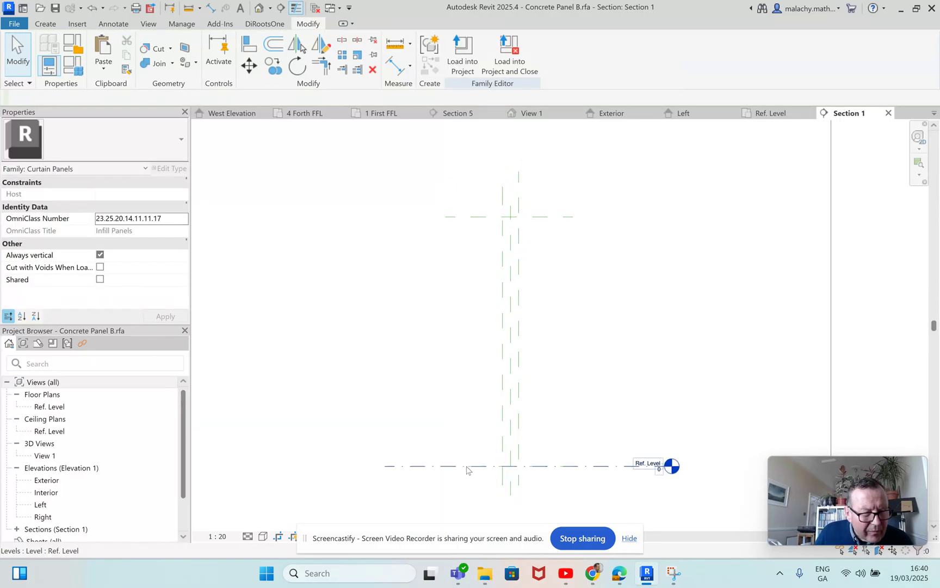
# Step: Name the unnamed reference plane that coincides with Ref. Level Bottom Panel
pyautogui.scroll(4, 472, 471)
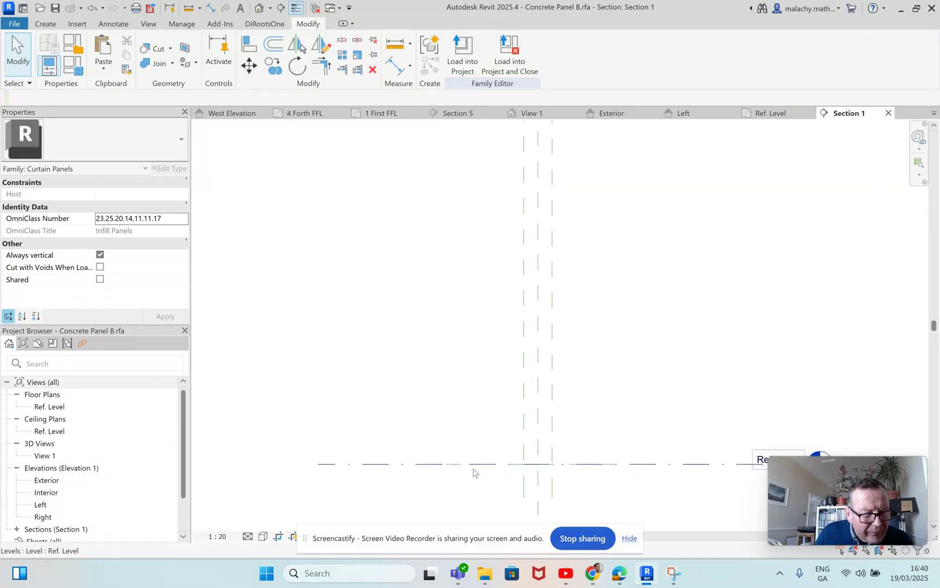
pyautogui.scroll(2, 474, 473)
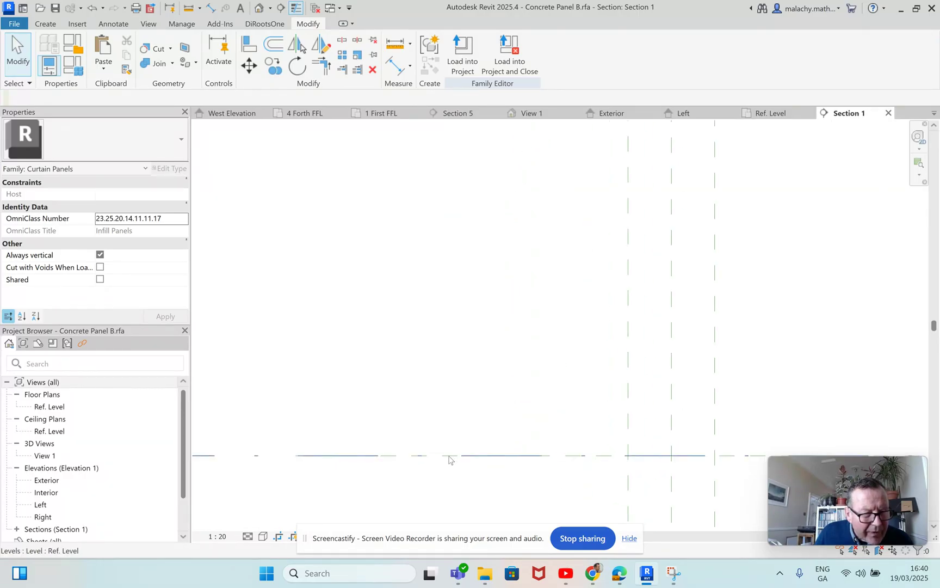
pyautogui.press('Tab')
pyautogui.click(449, 456)
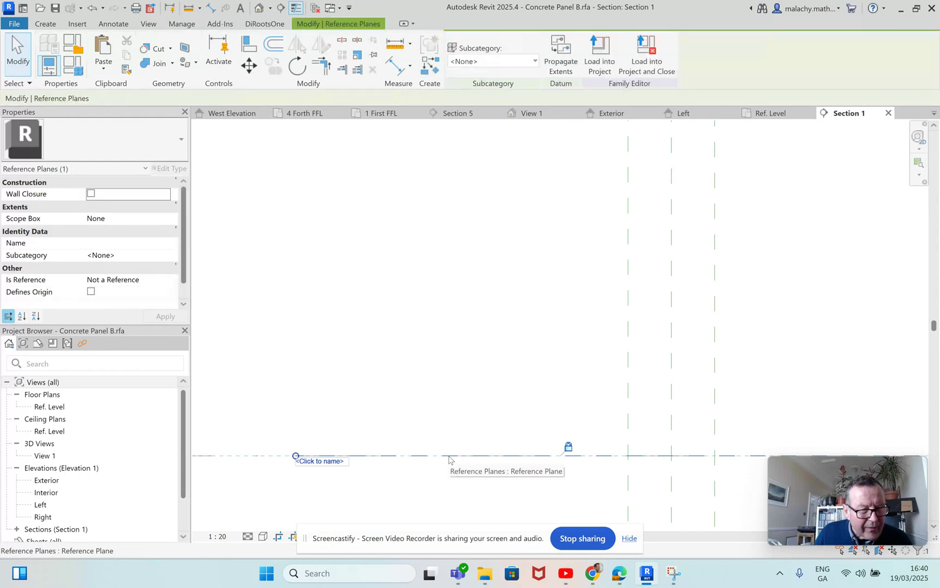
pyautogui.click(325, 463)
pyautogui.click(112, 243)
pyautogui.write('Bottom Panel')
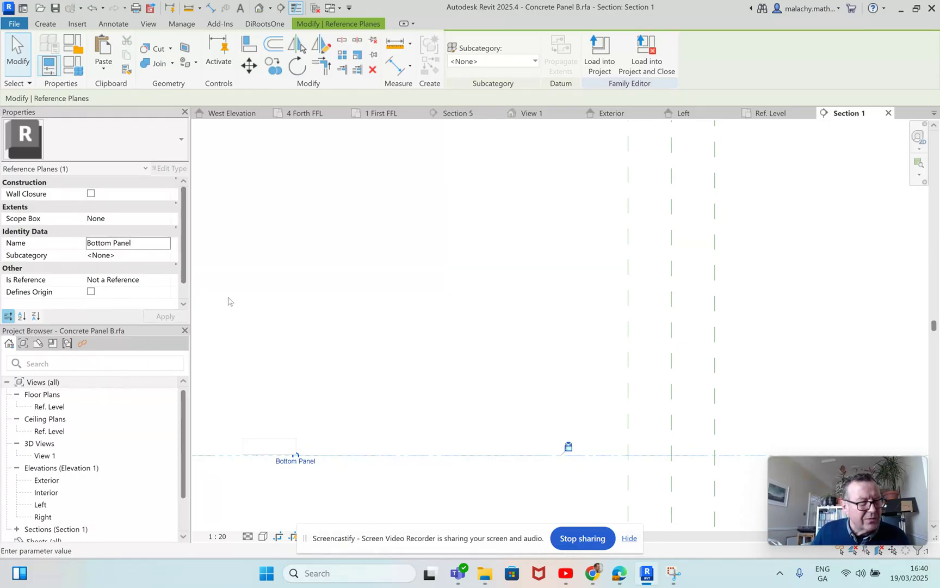
# Step: Add an aligned dimension between the Bottom Panel and Top reference planes, on the Front Panel side of the section
pyautogui.scroll(-4, 529, 459)
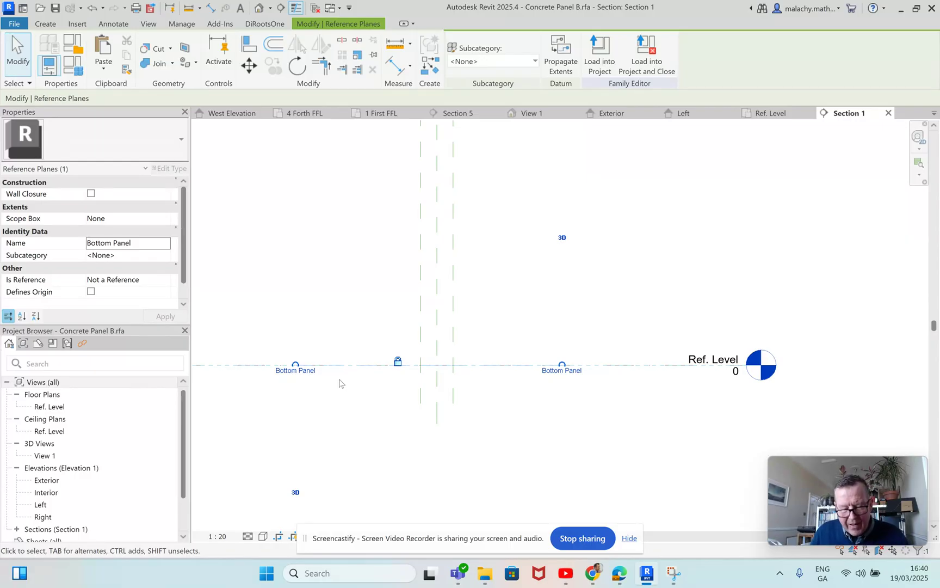
pyautogui.scroll(2, 339, 377)
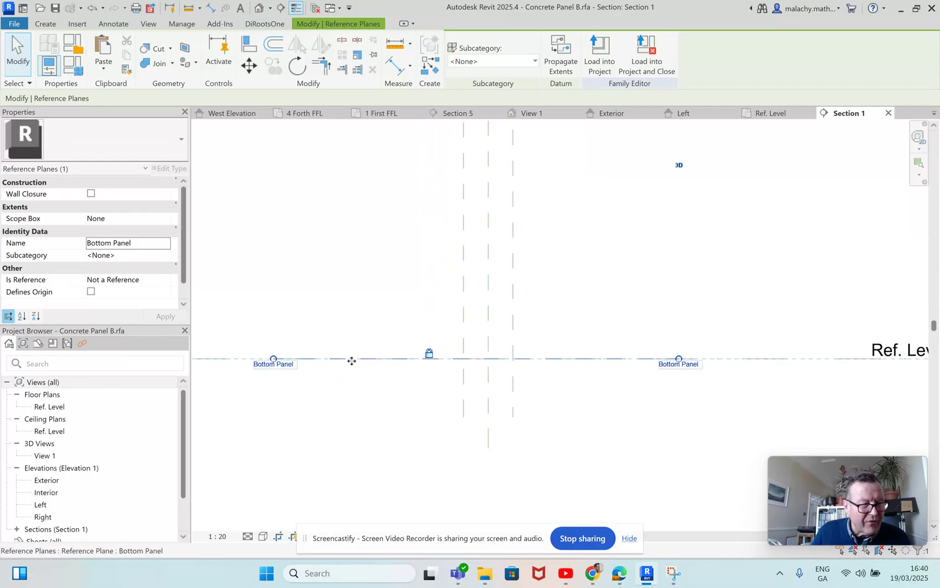
pyautogui.scroll(-2, 720, 376)
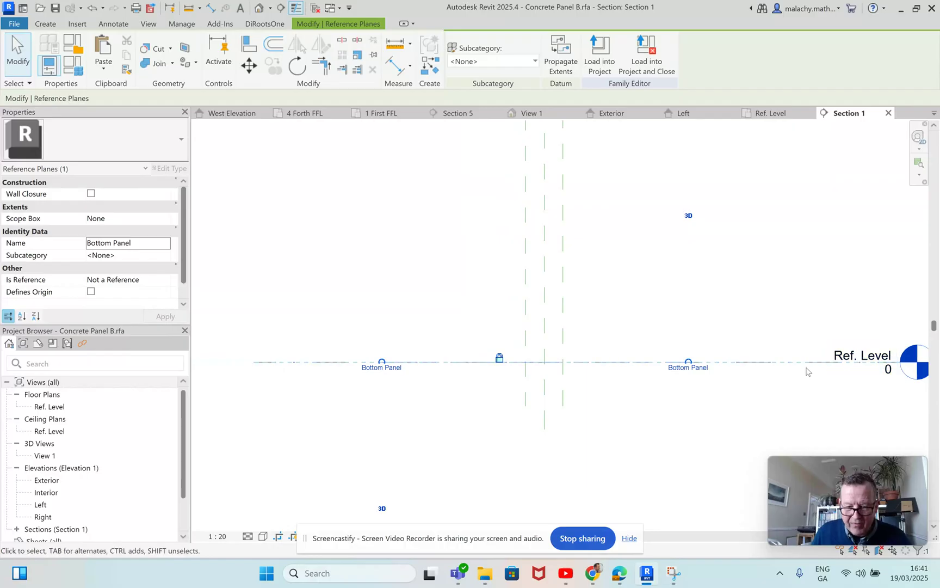
pyautogui.scroll(-3, 536, 405)
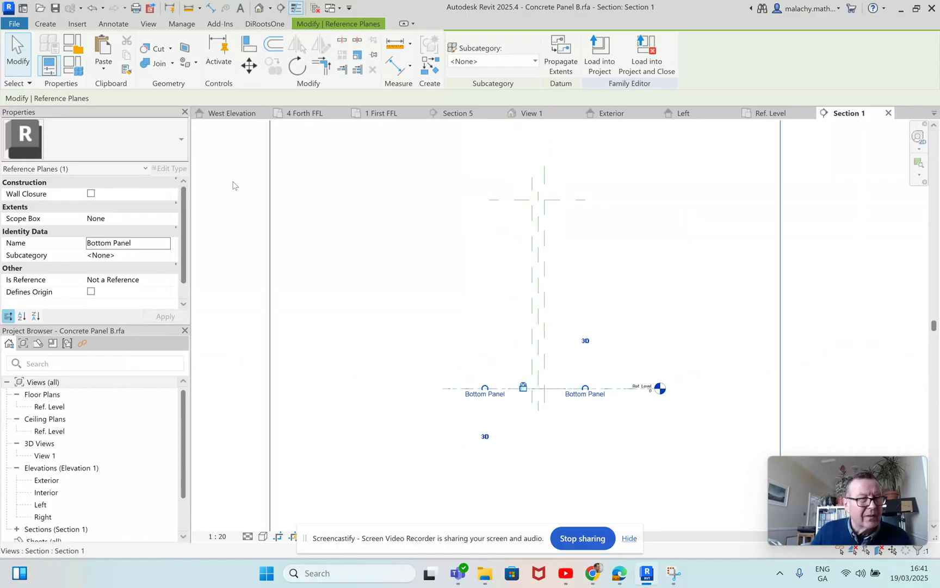
pyautogui.click(210, 8)
pyautogui.scroll(3, 500, 400)
pyautogui.scroll(2, 499, 396)
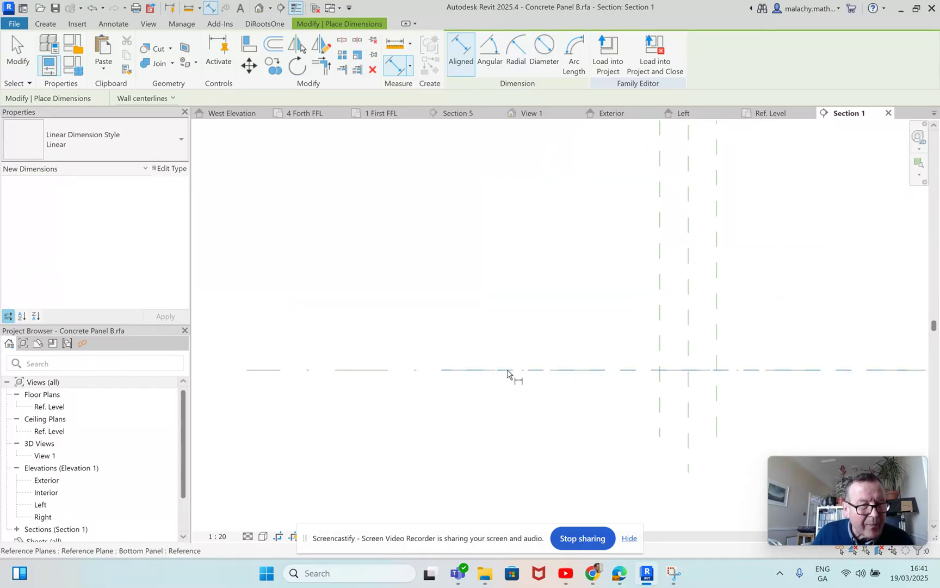
pyautogui.click(507, 370)
pyautogui.scroll(-5, 510, 327)
pyautogui.moveTo(515, 311); pyautogui.dragTo(486, 433, button='middle')
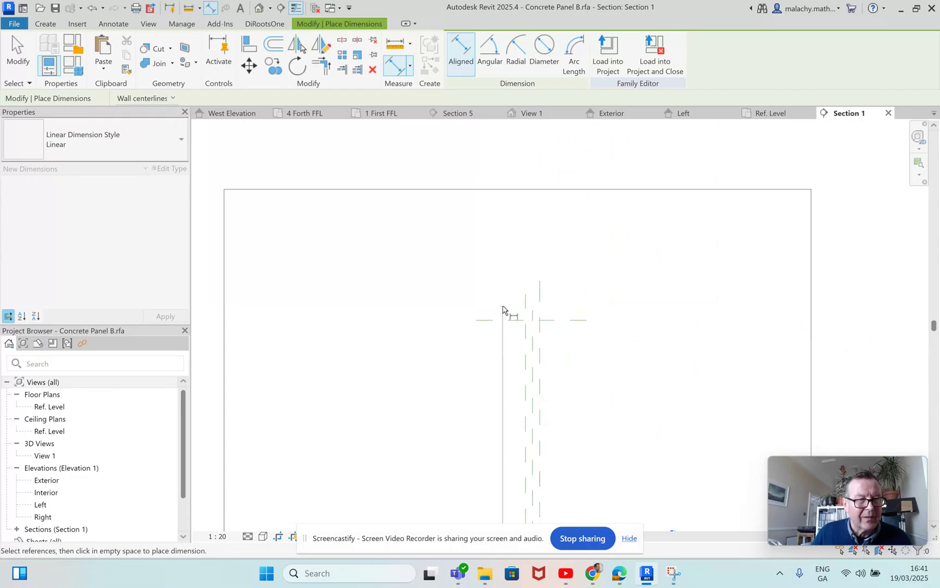
pyautogui.click(492, 322)
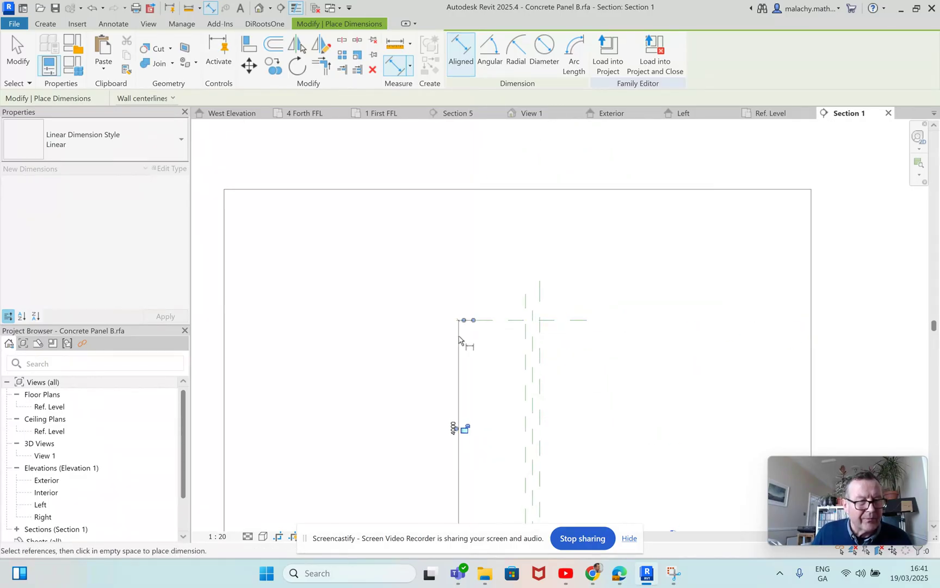
pyautogui.click(458, 429)
pyautogui.press('Escape')
pyautogui.scroll(-2, 498, 353)
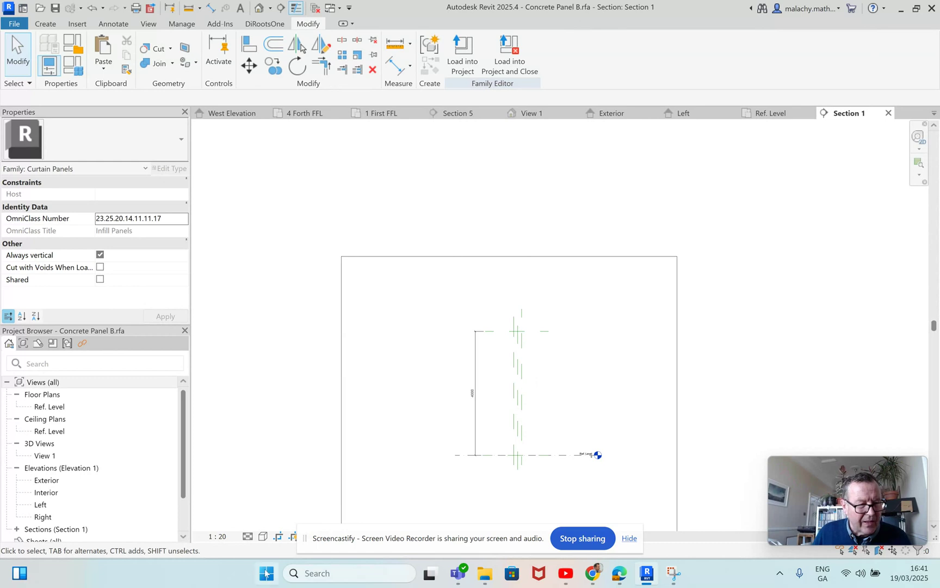
pyautogui.moveTo(395, 542); pyautogui.dragTo(391, 571)
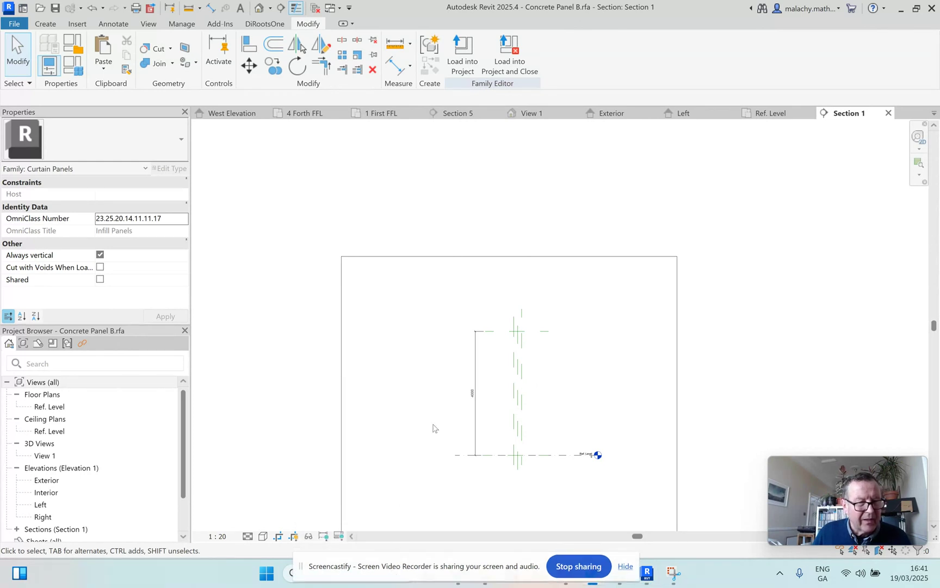
pyautogui.click(626, 566)
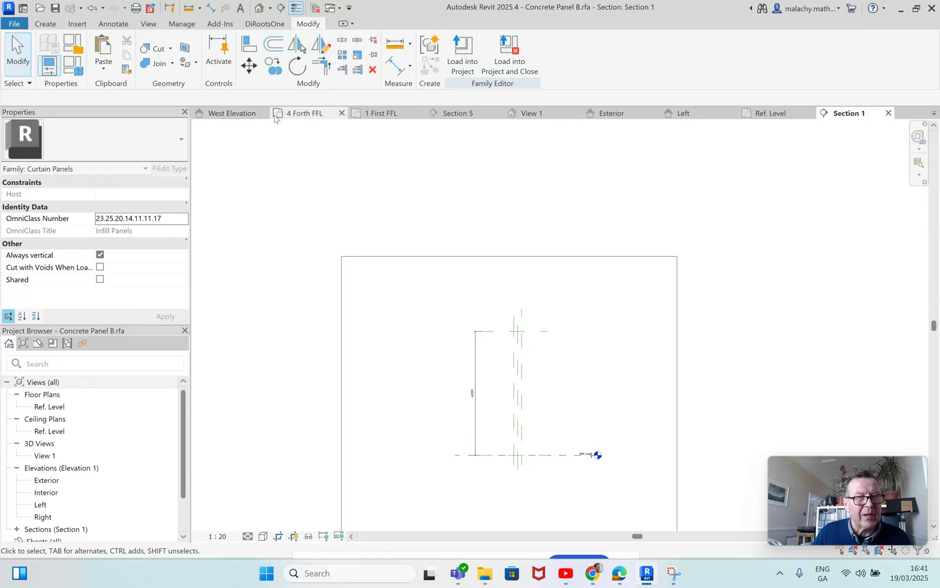
# Step: Close the Section 5 view and check the panel height dimension on the project's South Elevation, dismissing the save reminder
pyautogui.click(497, 113)
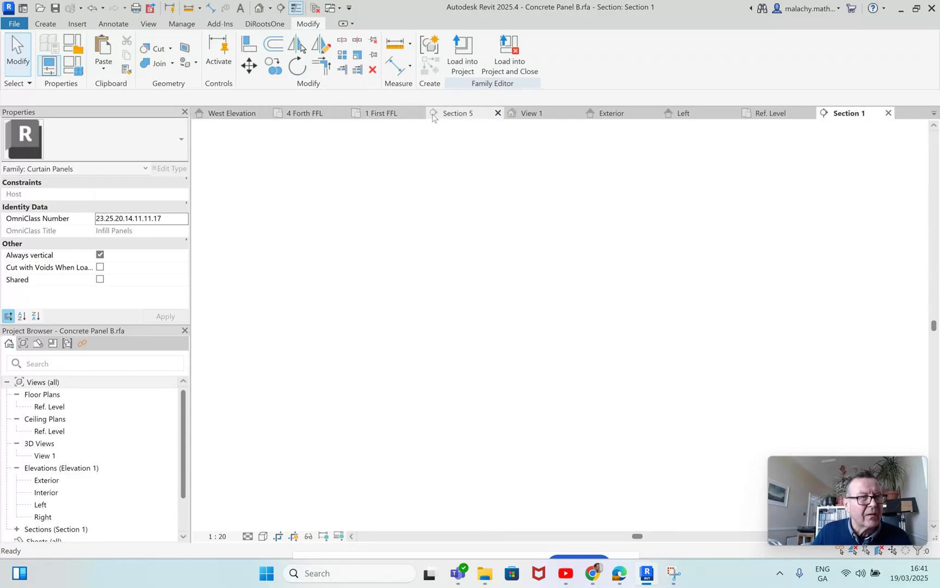
pyautogui.click(243, 115)
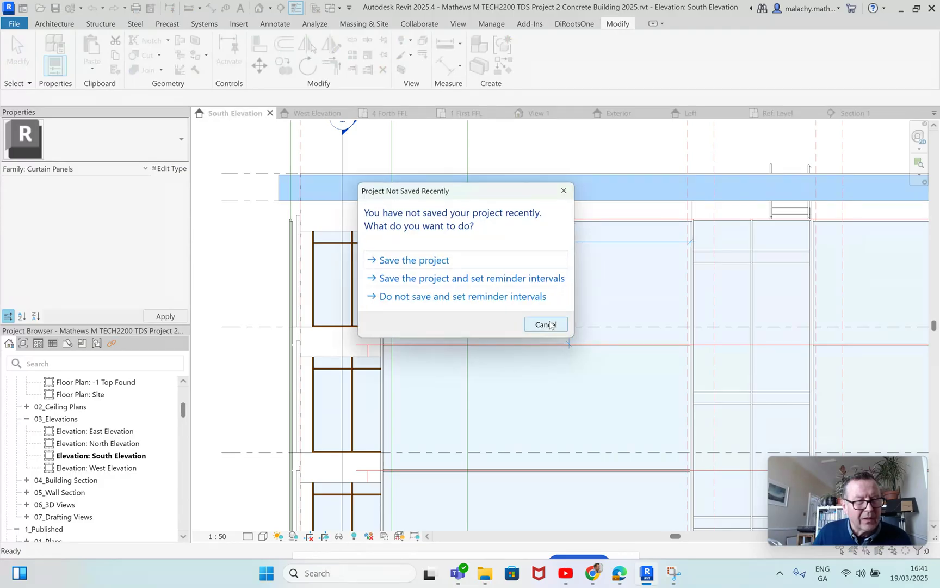
pyautogui.click(545, 324)
pyautogui.scroll(3, 573, 294)
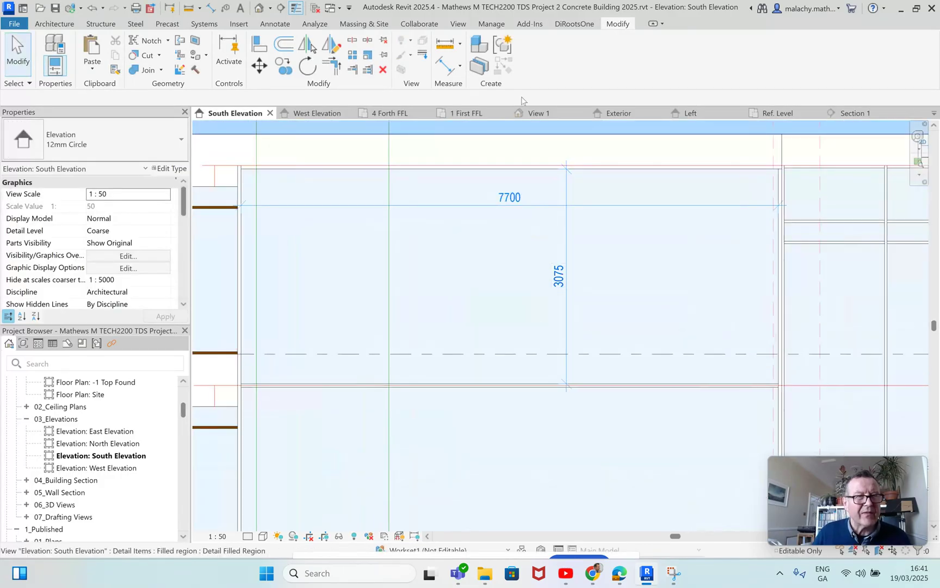
# Step: Set the distance from the Bottom Panel plane to the Top plane to 3075 mm in the family's Section 1 view
pyautogui.click(852, 113)
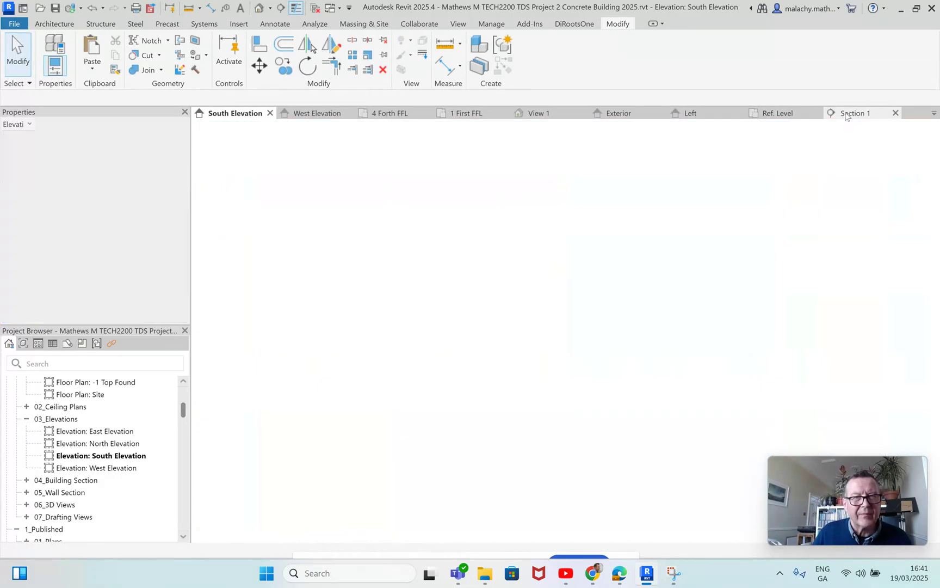
pyautogui.scroll(4, 499, 378)
pyautogui.moveTo(499, 378); pyautogui.dragTo(488, 271, button='middle')
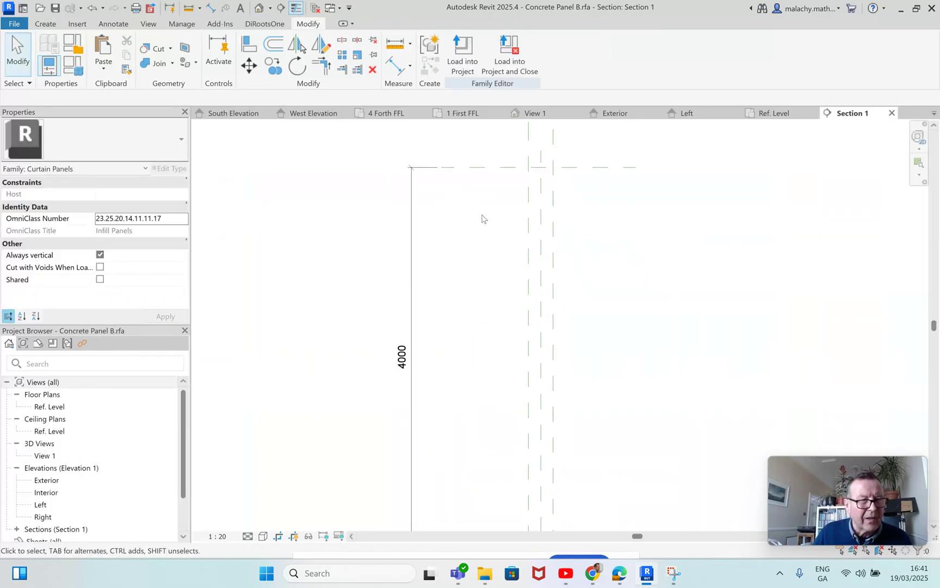
pyautogui.click(476, 168)
pyautogui.click(403, 359)
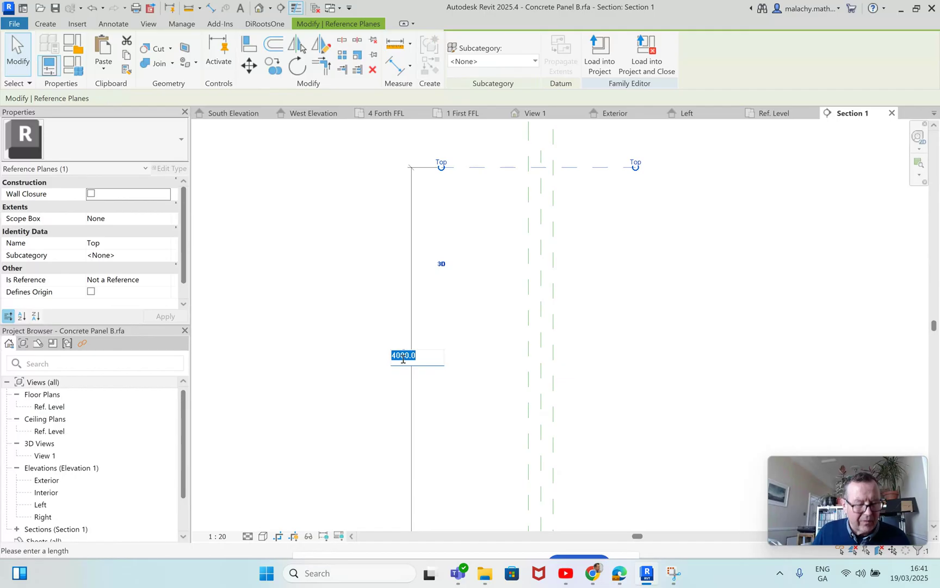
pyautogui.write('3')
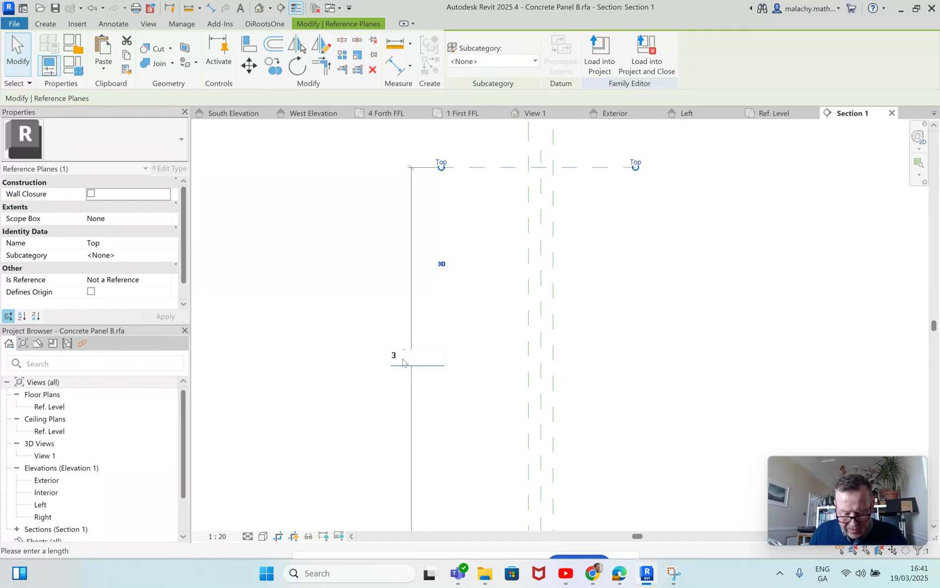
pyautogui.write('075')
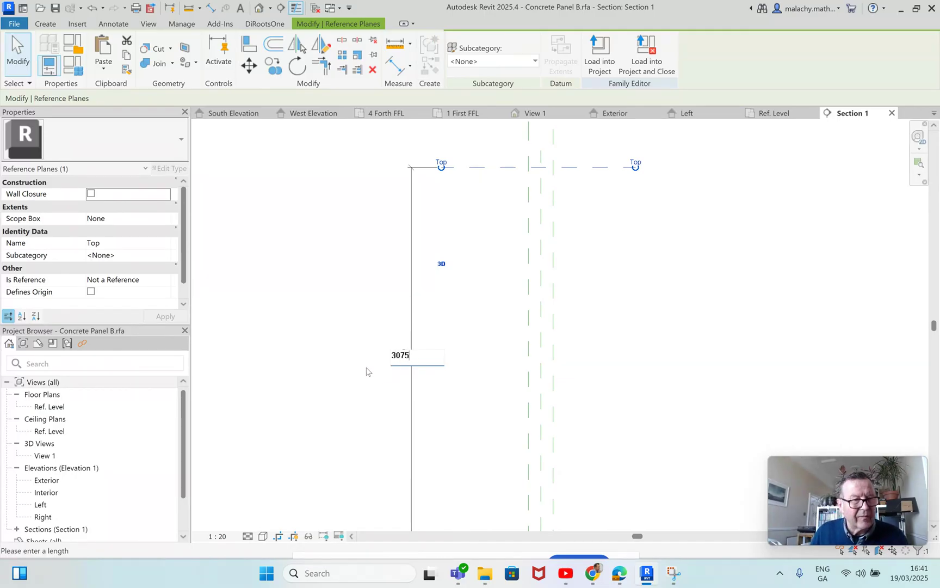
pyautogui.press('Return')
pyautogui.click(443, 300)
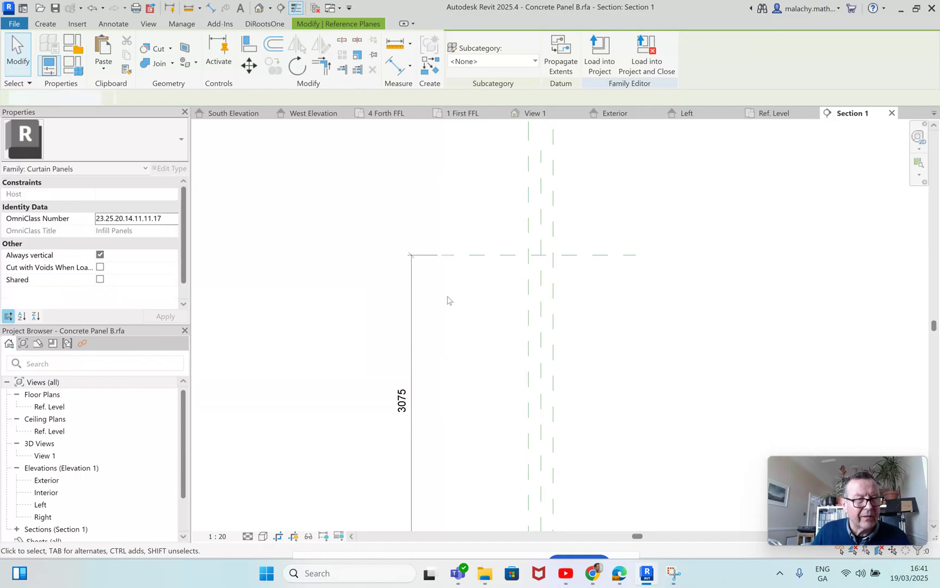
# Step: Rename the Top reference plane Top Panel
pyautogui.click(478, 256)
pyautogui.click(115, 245)
pyautogui.click(115, 245)
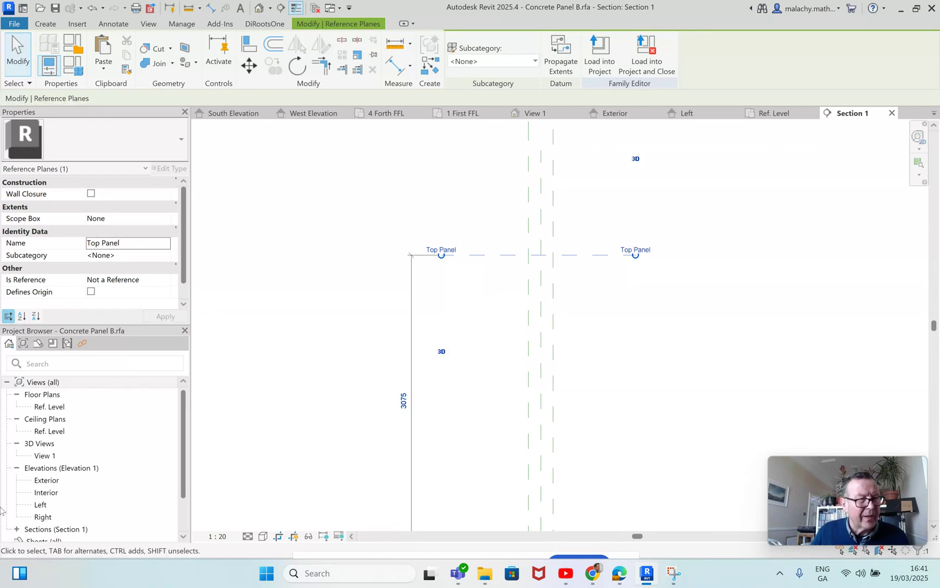
pyautogui.click(626, 349)
pyautogui.scroll(-2, 626, 350)
pyautogui.scroll(-1, 625, 350)
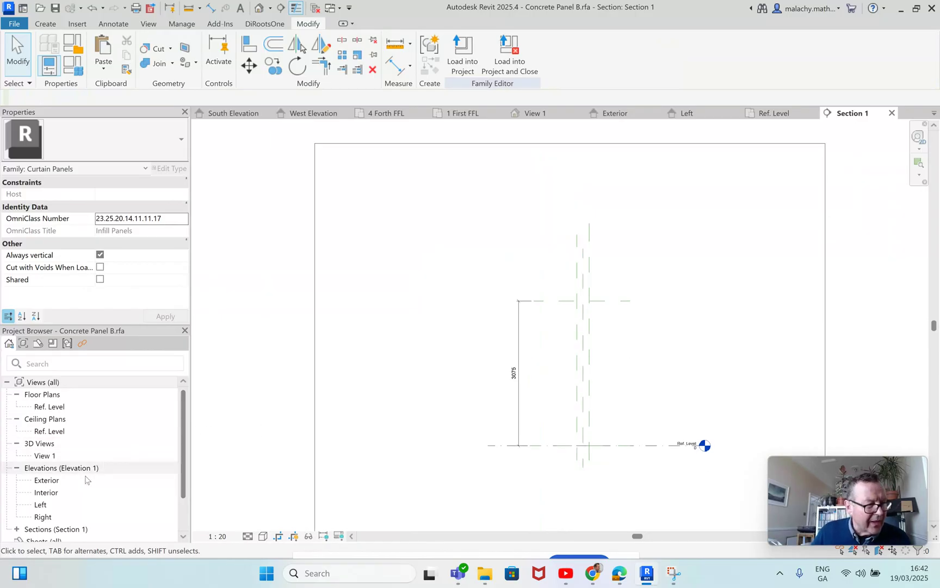
# Step: Extend both ends of the Top Panel reference plane past the outer vertical planes in the Exterior elevation
pyautogui.doubleClick(54, 480)
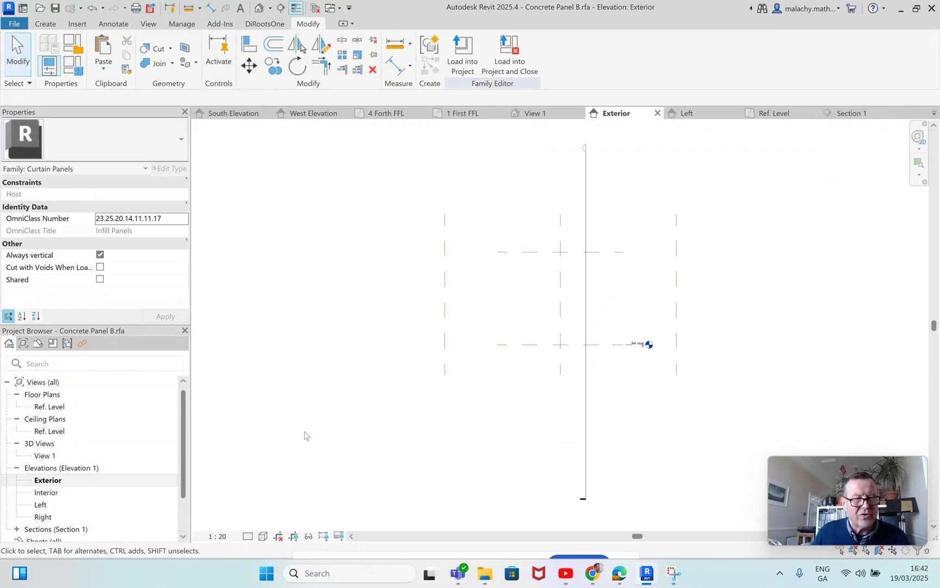
pyautogui.click(527, 258)
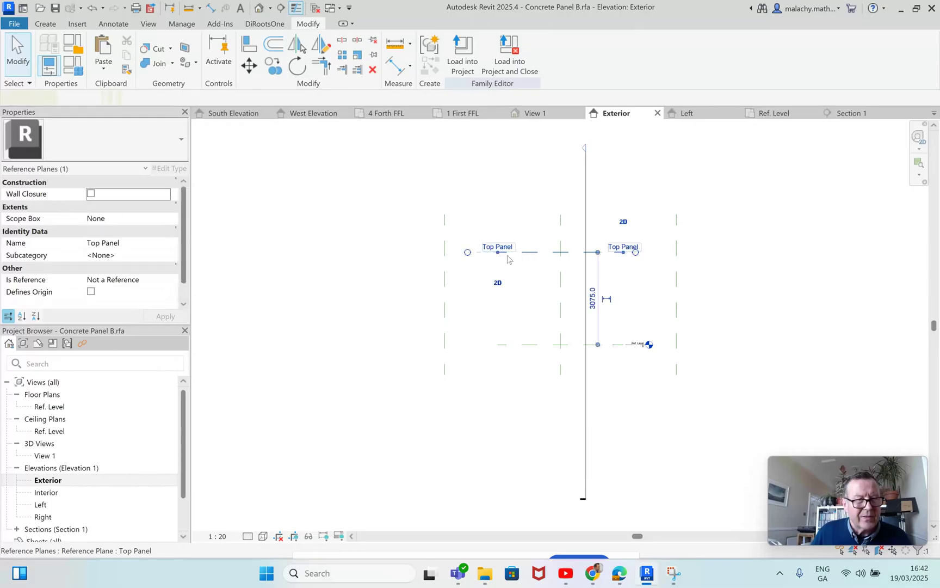
pyautogui.moveTo(498, 253); pyautogui.dragTo(400, 253)
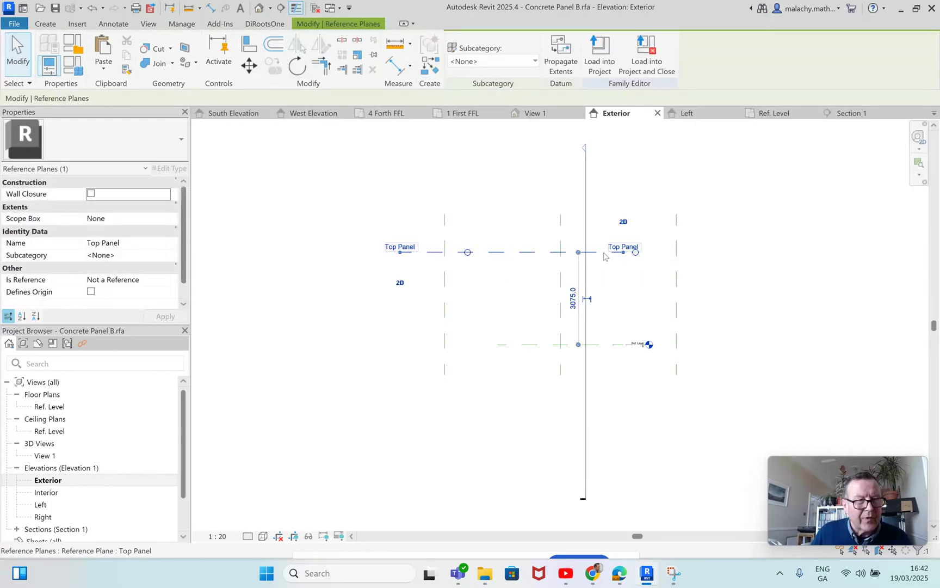
pyautogui.moveTo(676, 252); pyautogui.dragTo(715, 252)
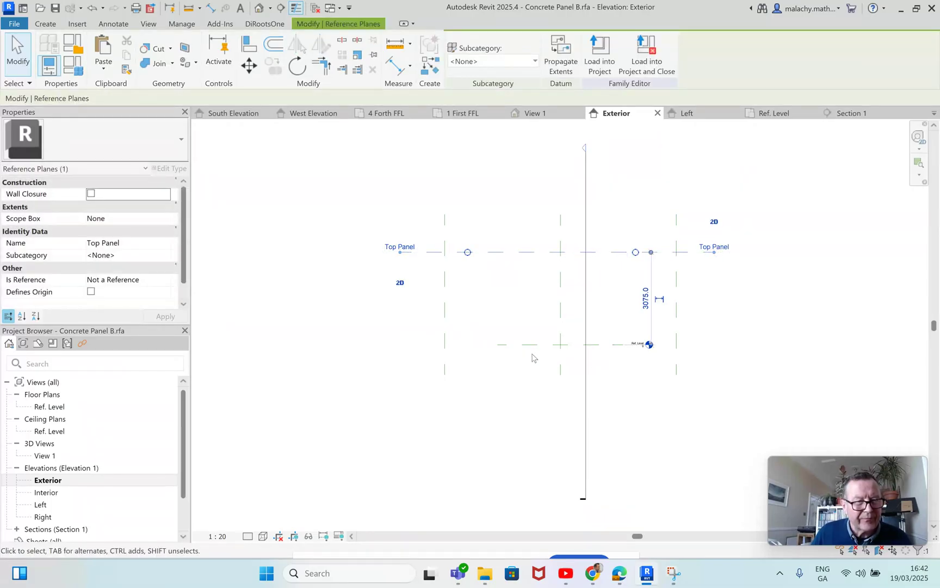
# Step: Extend the Bottom Panel plane past the outer vertical plane opposite the Ref. Level head, and try to extend its other end
pyautogui.click(498, 345)
pyautogui.moveTo(498, 345); pyautogui.dragTo(429, 345)
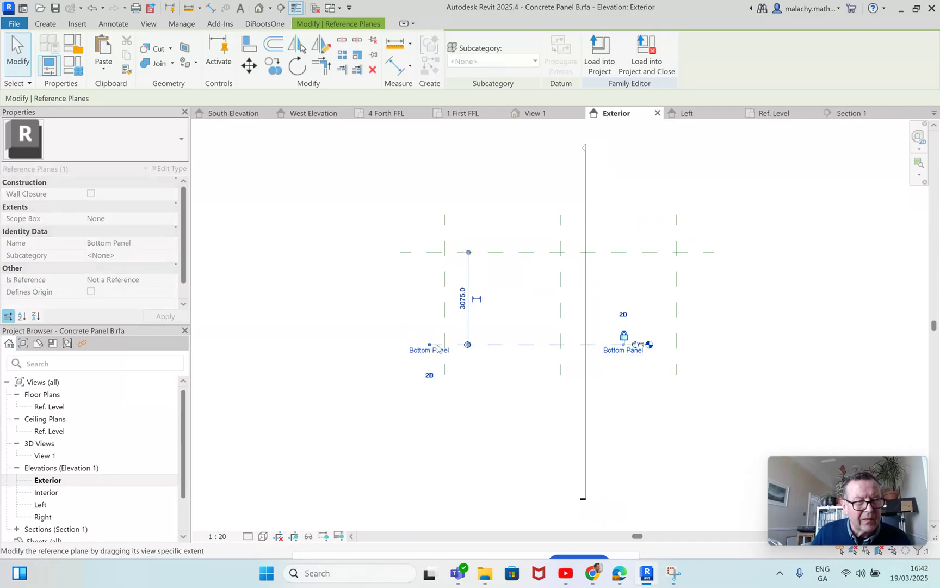
pyautogui.moveTo(624, 346); pyautogui.dragTo(714, 345)
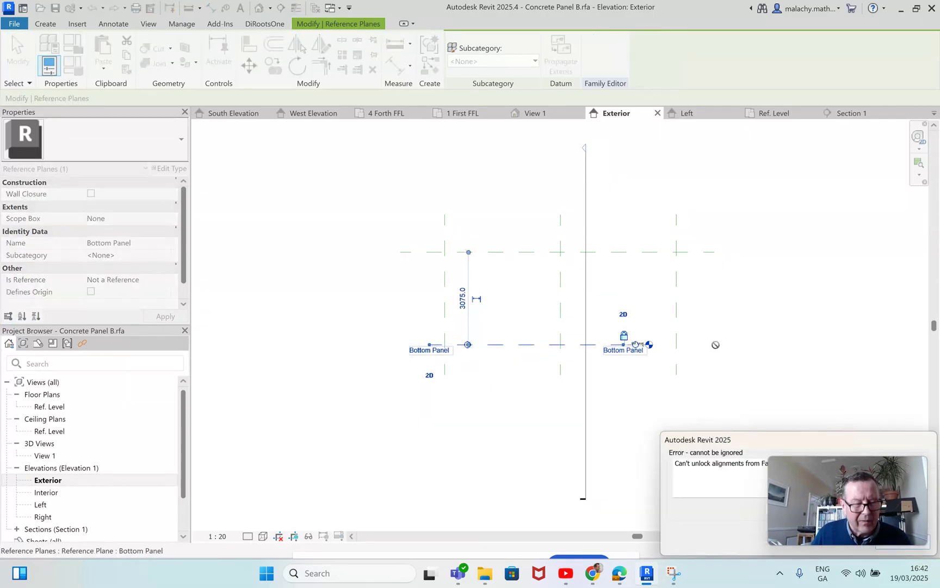
pyautogui.press('Escape')
pyautogui.press('Escape')
# Step: Extend the head end of the Ref. Level line past the nearest outer vertical plane
pyautogui.scroll(3, 636, 364)
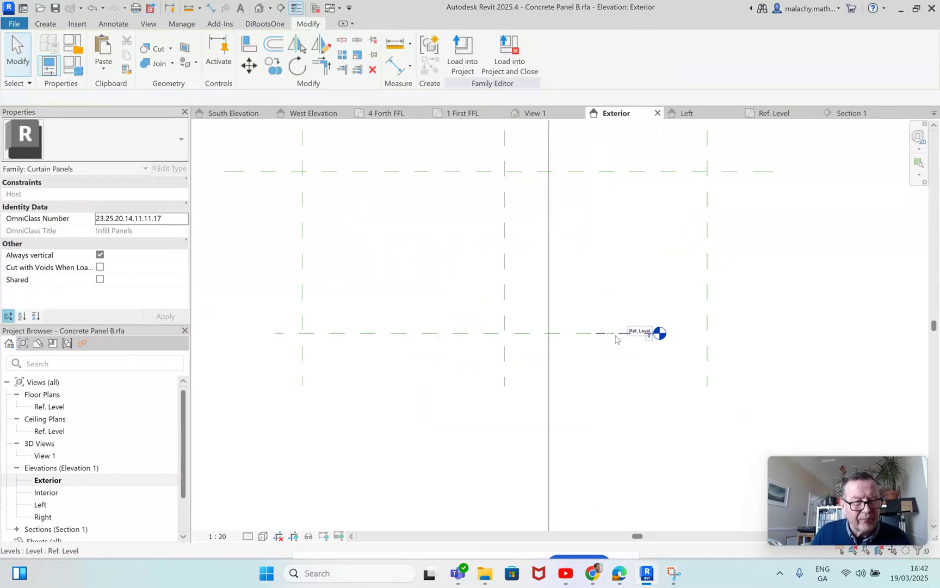
pyautogui.click(617, 334)
pyautogui.scroll(3, 643, 341)
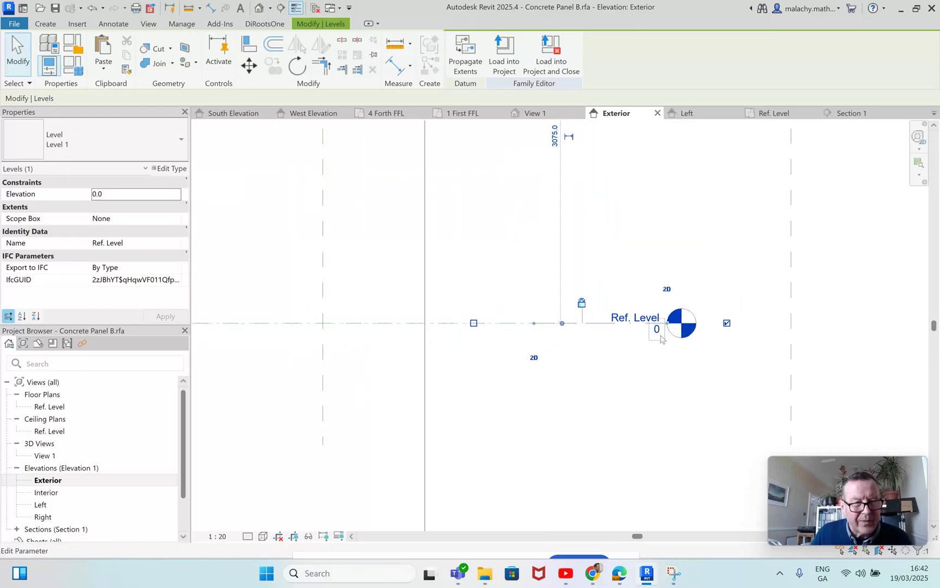
pyautogui.moveTo(667, 323); pyautogui.dragTo(880, 322)
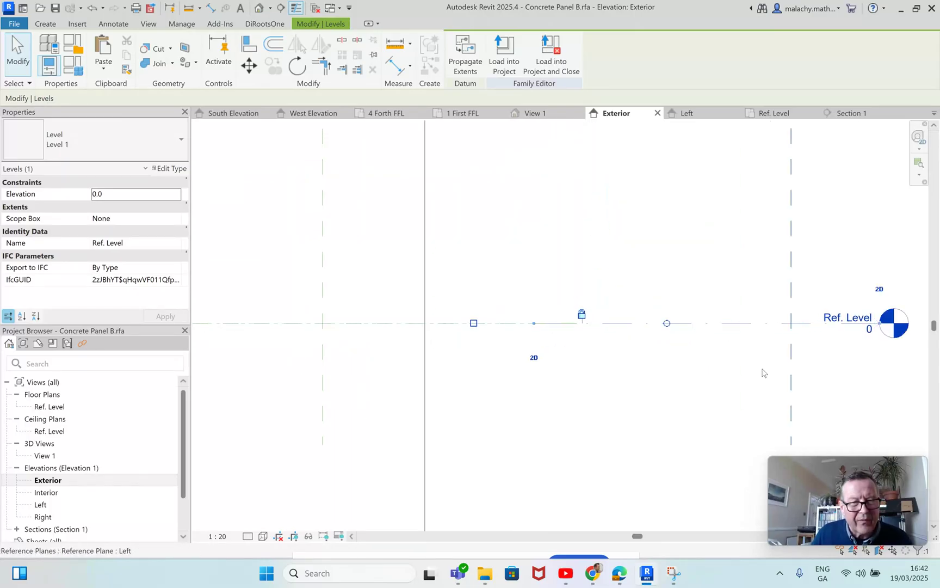
pyautogui.click(691, 372)
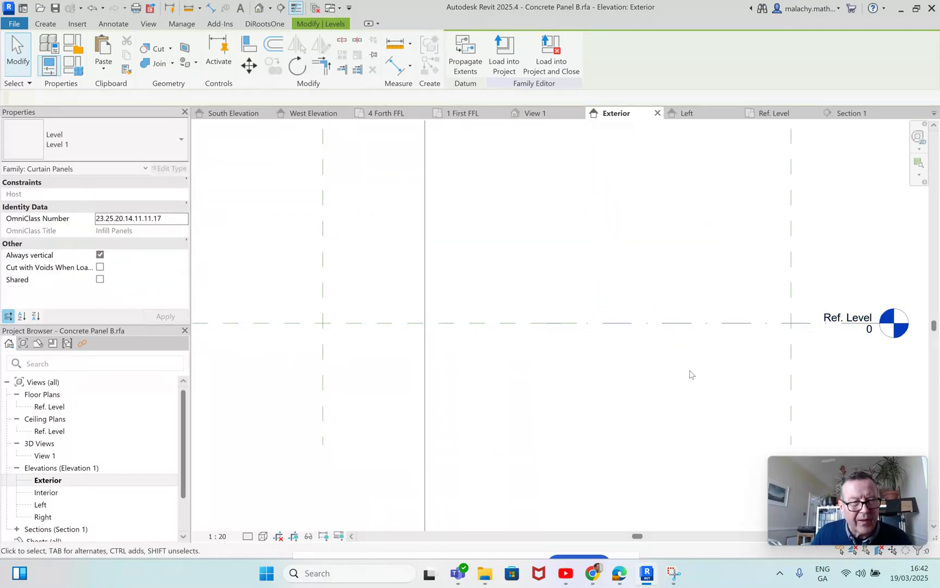
# Step: Try again to lengthen the Bottom Panel plane on the Ref. Level head side
pyautogui.click(507, 325)
pyautogui.click(578, 323)
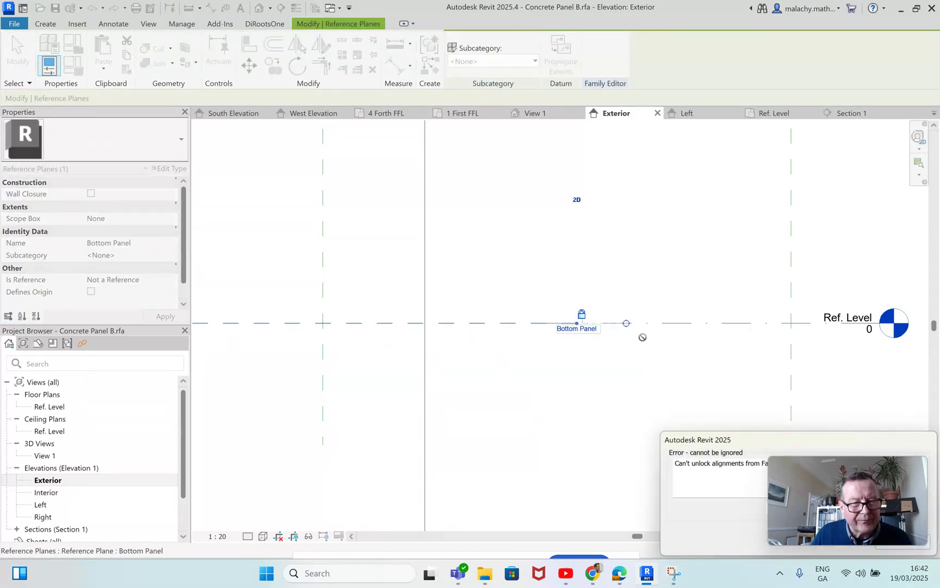
pyautogui.scroll(3, 586, 349)
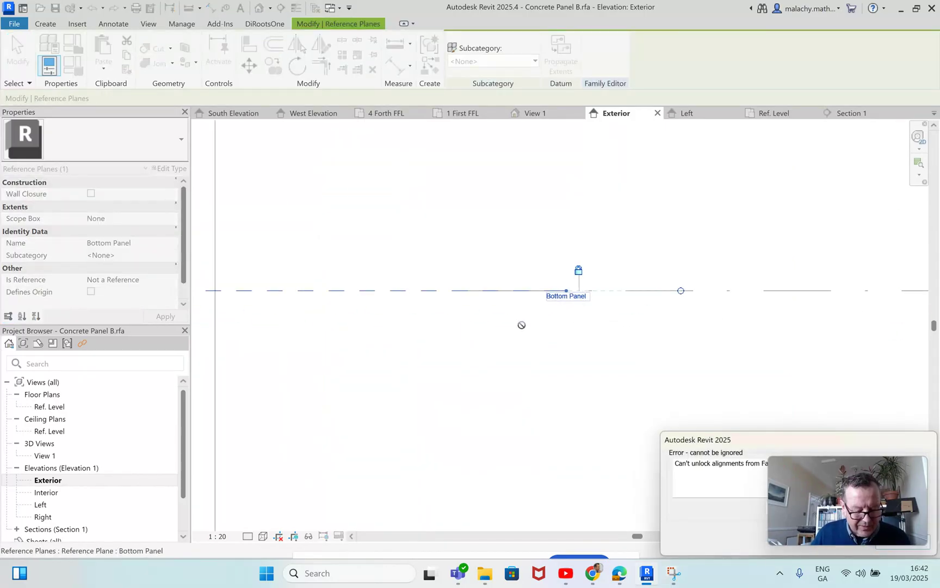
pyautogui.press('Escape')
pyautogui.press('Escape')
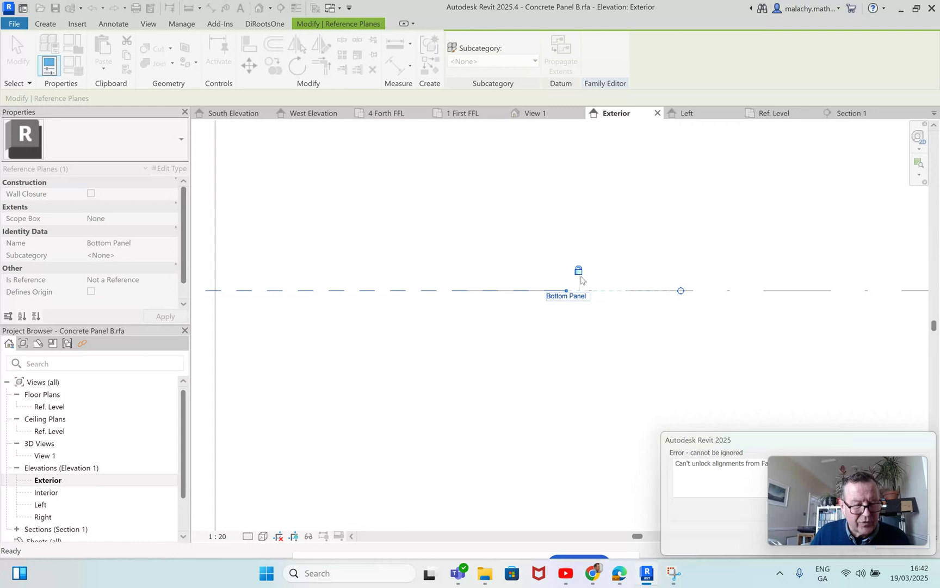
# Step: Try to unlock the alignment between Ref. Level and the Bottom Panel plane, inspect the affected elements, and cancel the change
pyautogui.click(578, 290)
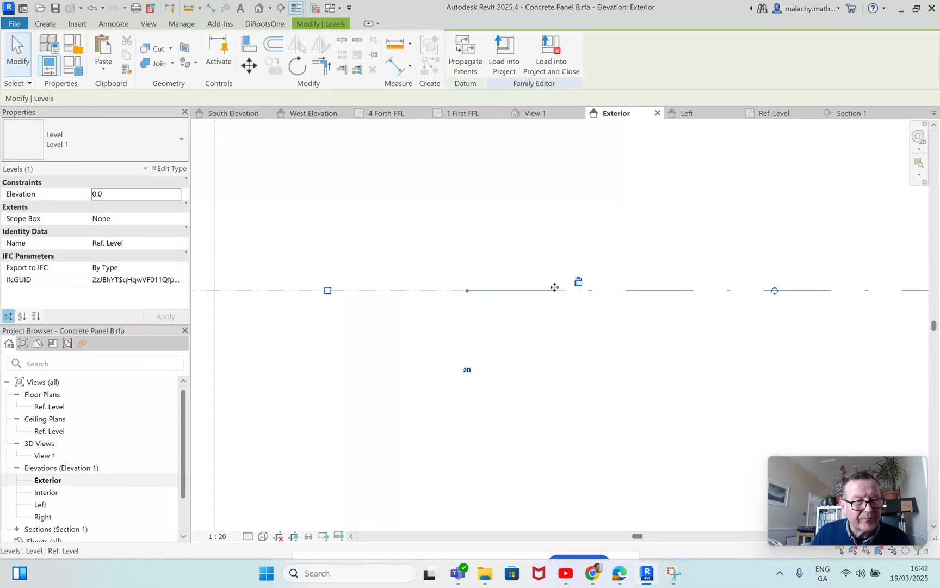
pyautogui.click(579, 283)
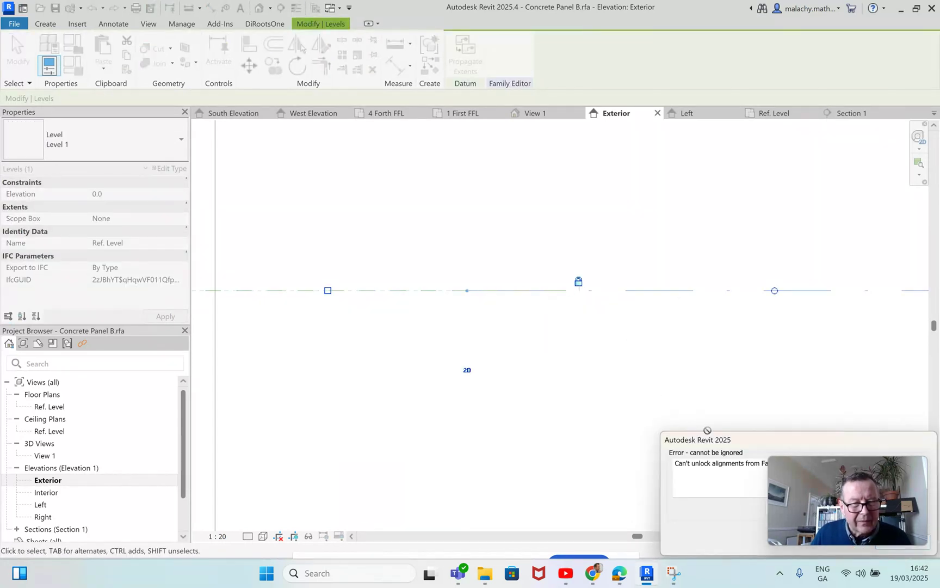
pyautogui.moveTo(715, 440); pyautogui.dragTo(323, 463)
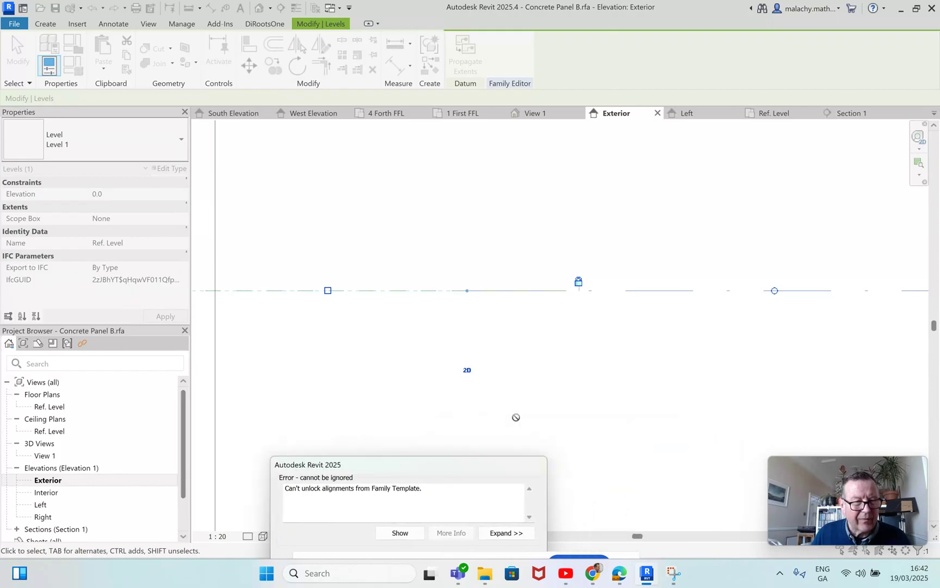
pyautogui.scroll(-2, 587, 402)
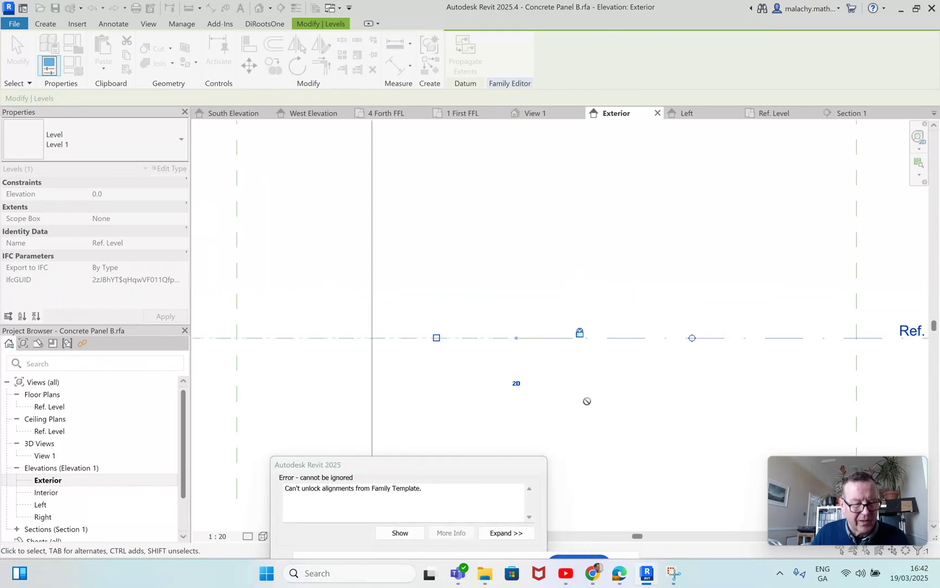
pyautogui.scroll(-2, 587, 401)
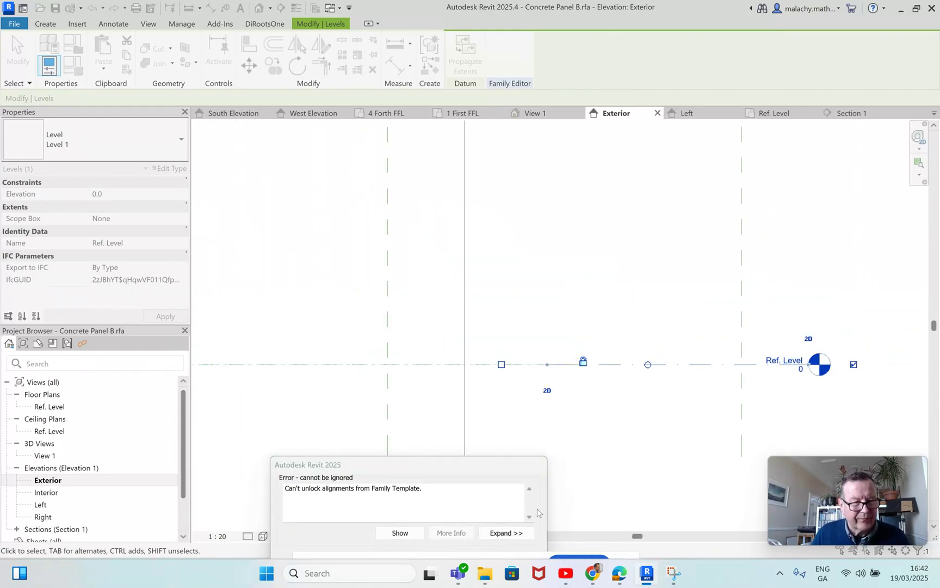
pyautogui.click(416, 536)
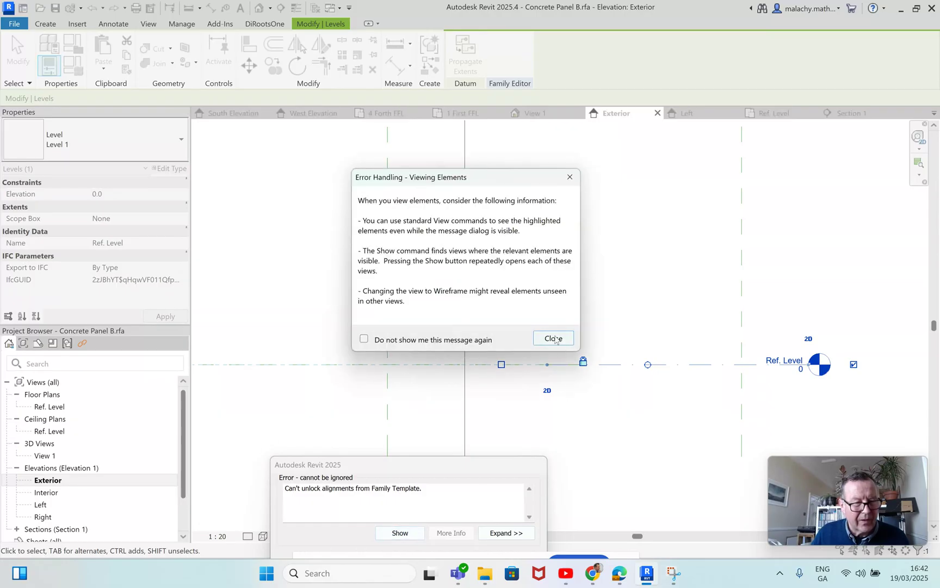
pyautogui.click(554, 339)
pyautogui.scroll(-3, 610, 429)
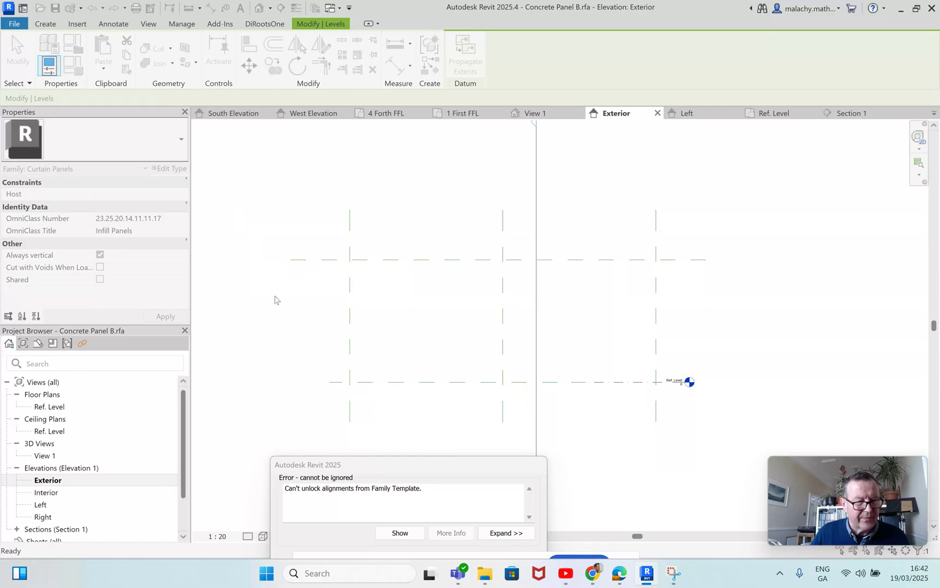
pyautogui.moveTo(500, 466); pyautogui.dragTo(492, 401)
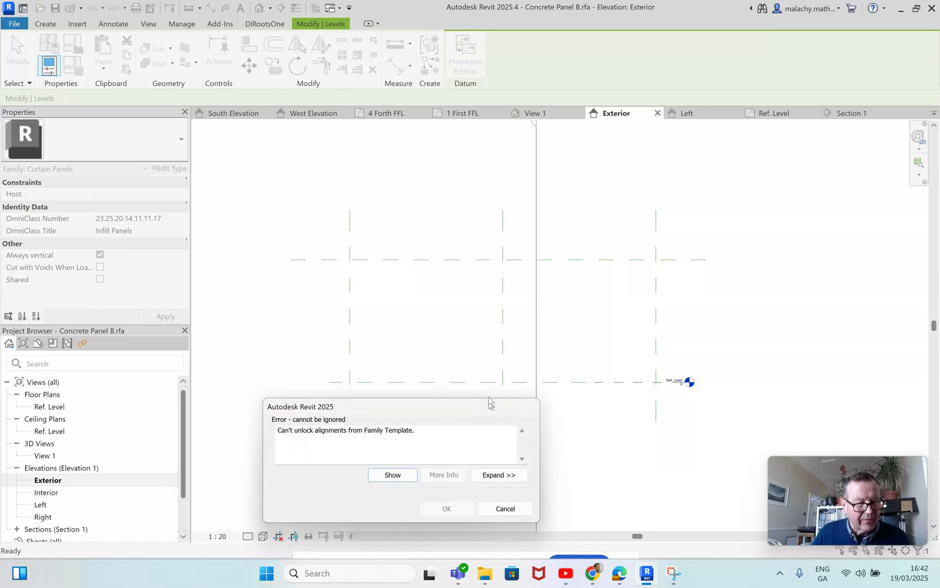
pyautogui.click(502, 499)
# Step: Add an aligned dimension between the two outer vertical reference planes, placed above the Top Panel plane
pyautogui.press('d')
pyautogui.press('i')
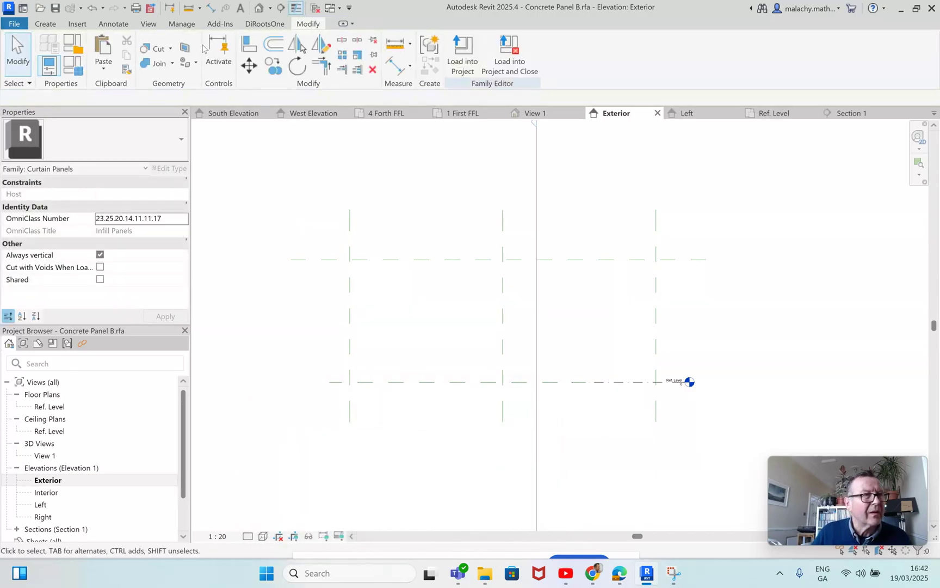
pyautogui.click(350, 233)
pyautogui.click(656, 242)
pyautogui.click(634, 220)
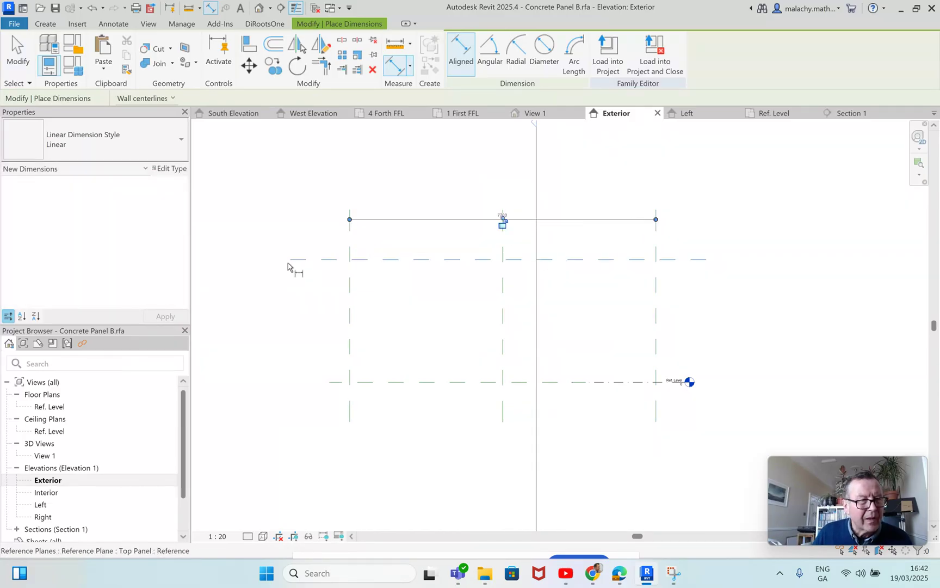
# Step: Add an aligned dimension between the Top Panel and Bottom Panel planes, placed outside the left outer vertical plane
pyautogui.click(330, 260)
pyautogui.click(335, 382)
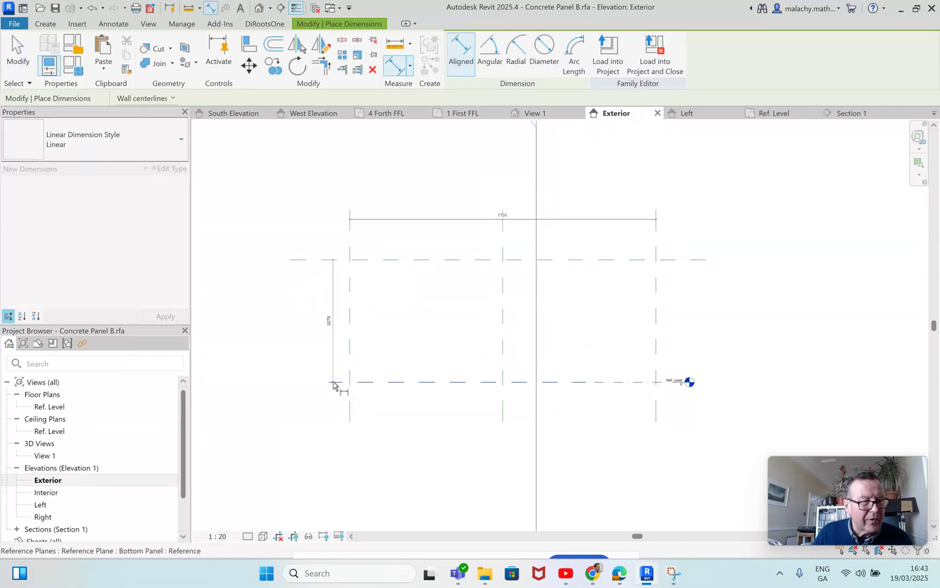
pyautogui.click(297, 377)
pyautogui.press('Escape')
pyautogui.press('Escape')
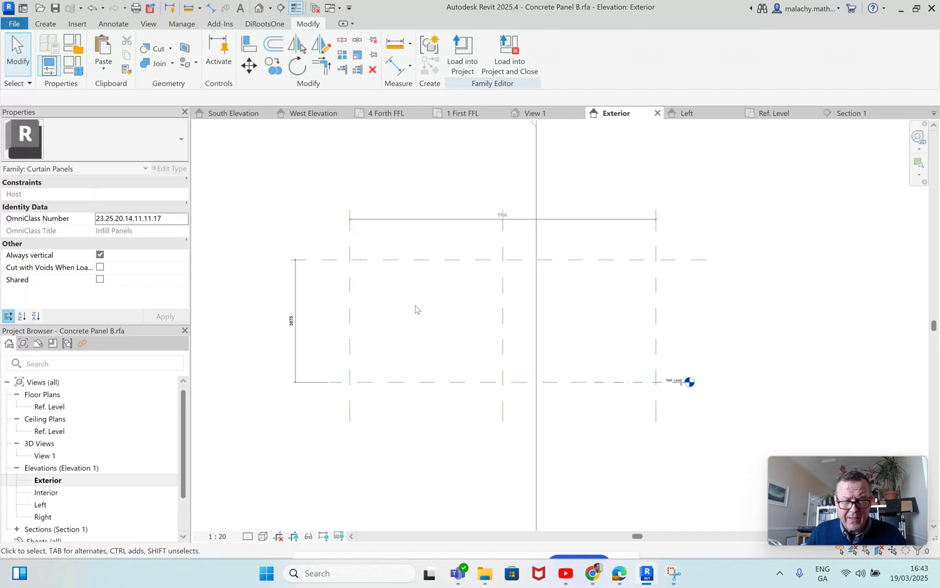
# Step: Switch to the Edge browser and review the elevation and plan of Panel Design B in S2P2-TDS-ZZ-ZZ-DR-A-4000.pdf
pyautogui.click(620, 572)
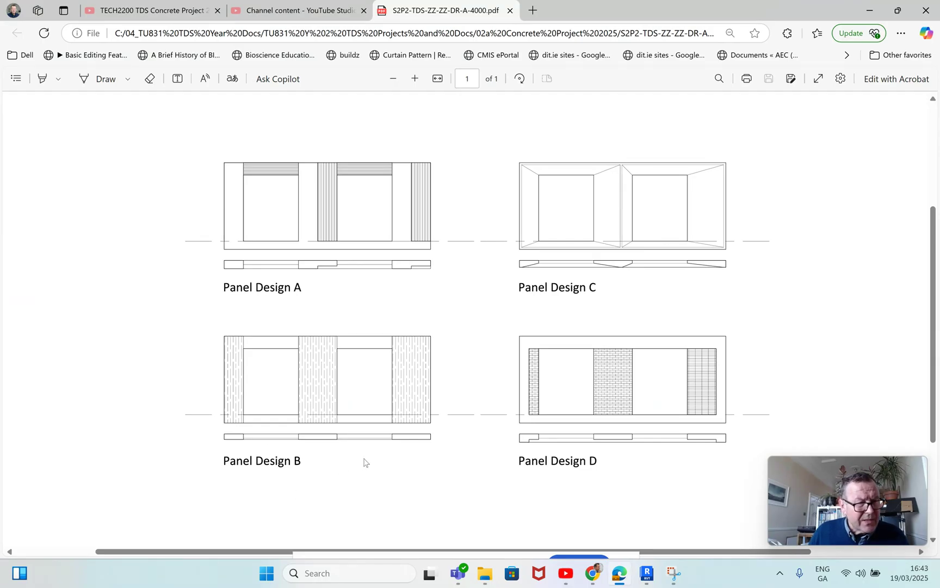
pyautogui.scroll(3, 401, 452)
pyautogui.scroll(-4, 403, 451)
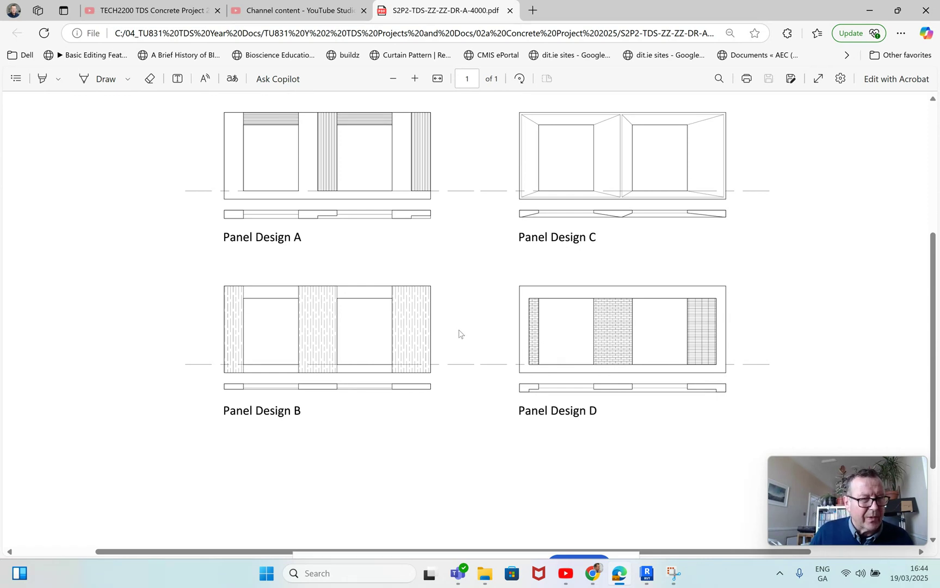
# Step: Switch back to Revit and open the Ref. Level floor plan of the Concrete Panel B family
pyautogui.moveTo(647, 579)
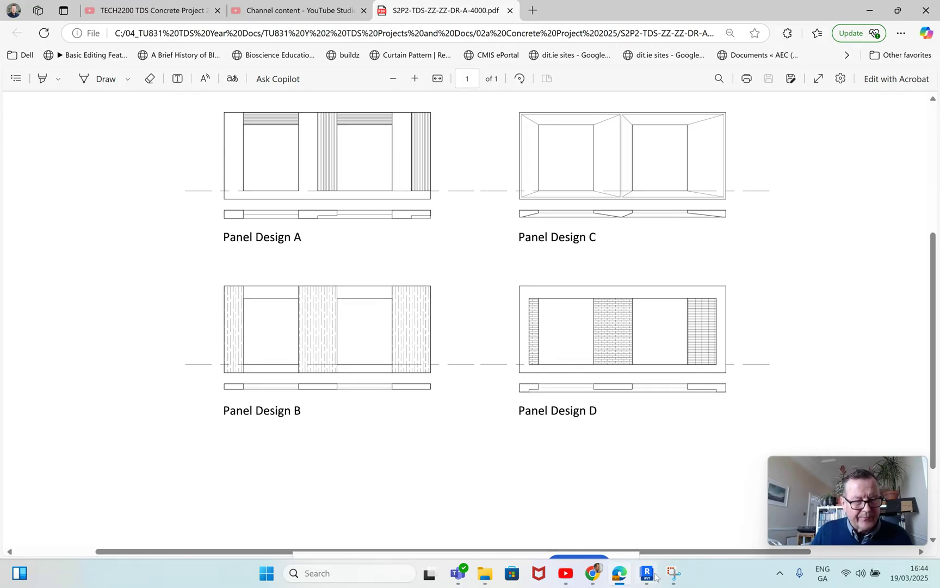
pyautogui.click(623, 523)
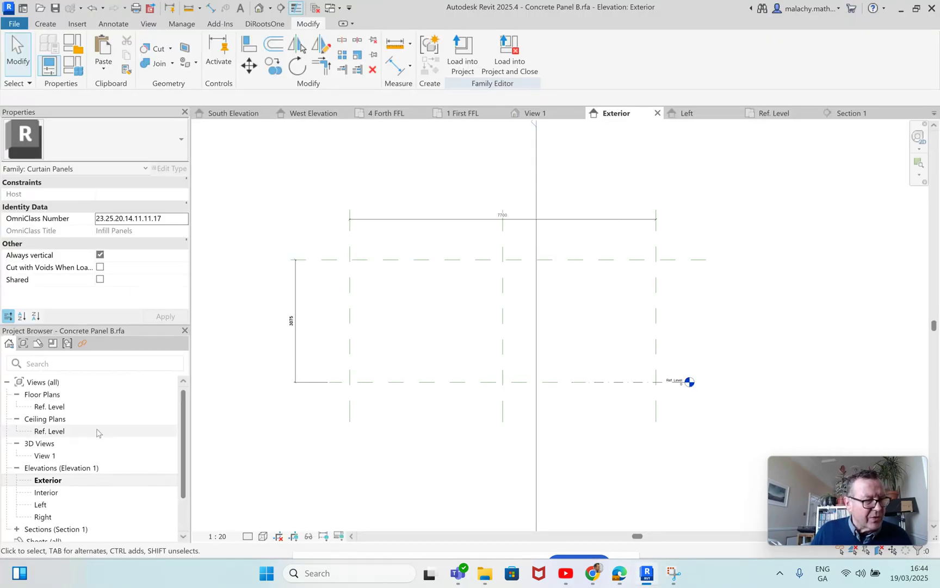
pyautogui.doubleClick(52, 407)
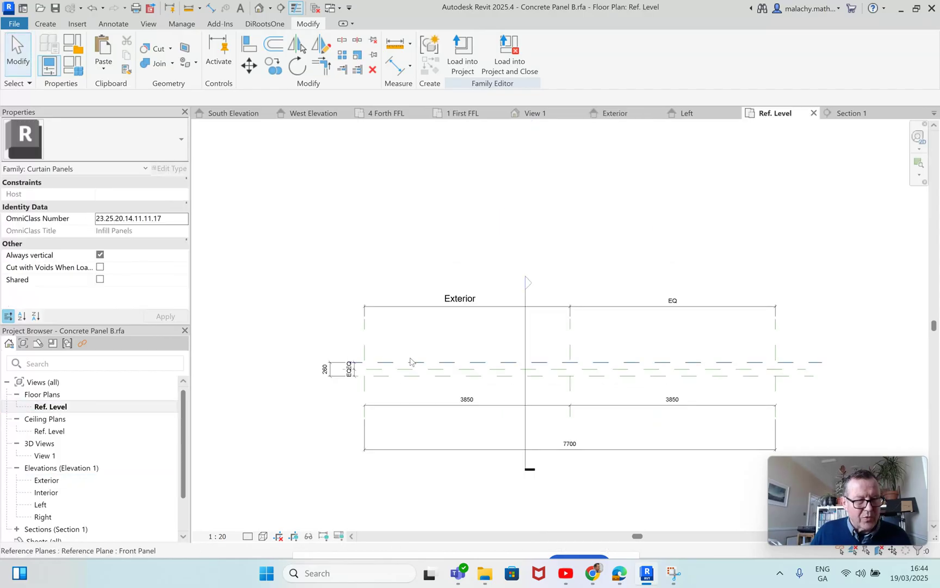
pyautogui.scroll(2, 409, 389)
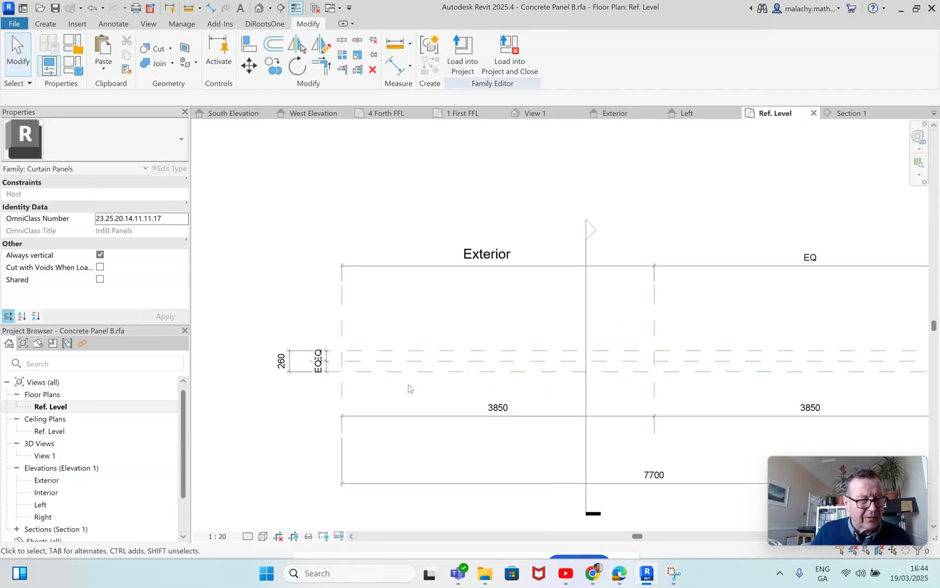
pyautogui.click(47, 24)
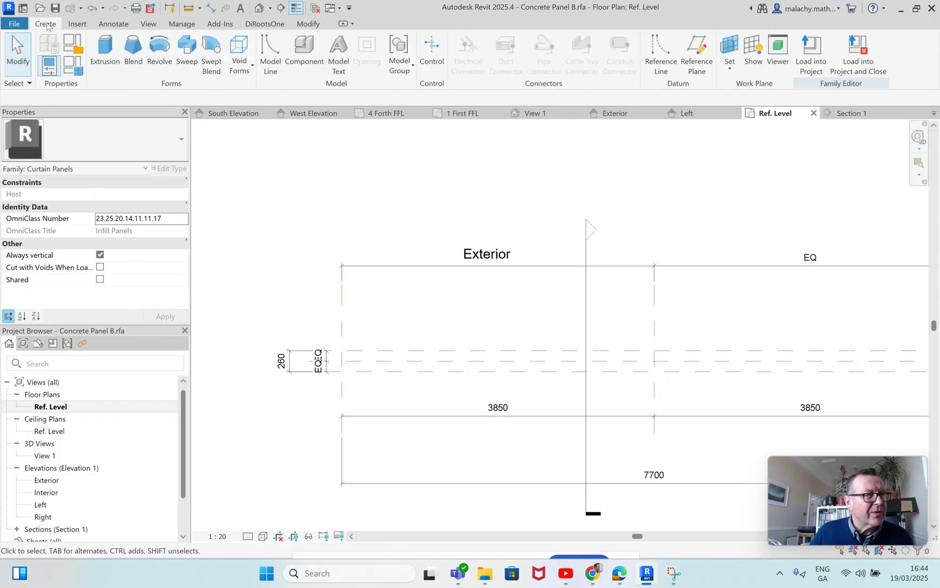
pyautogui.click(100, 63)
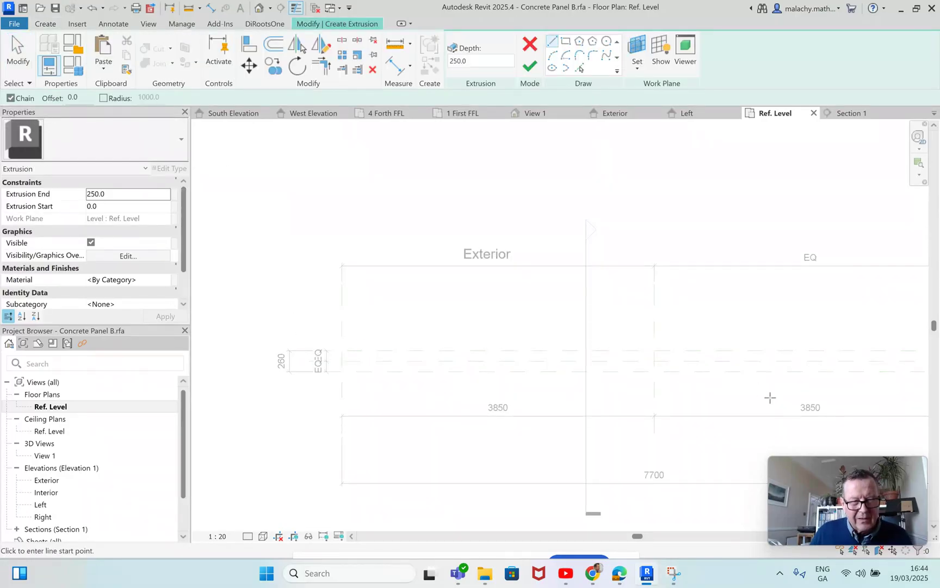
pyautogui.moveTo(770, 397); pyautogui.dragTo(548, 399, button='middle')
pyautogui.click(750, 376)
pyautogui.moveTo(483, 349); pyautogui.dragTo(767, 346, button='middle')
pyautogui.click(410, 352)
pyautogui.click(411, 372)
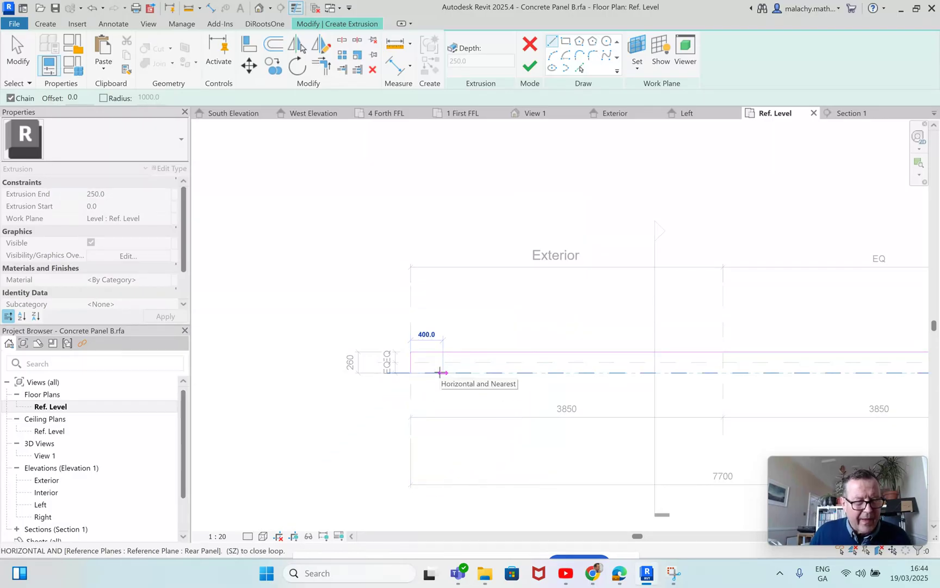
pyautogui.scroll(-3, 439, 372)
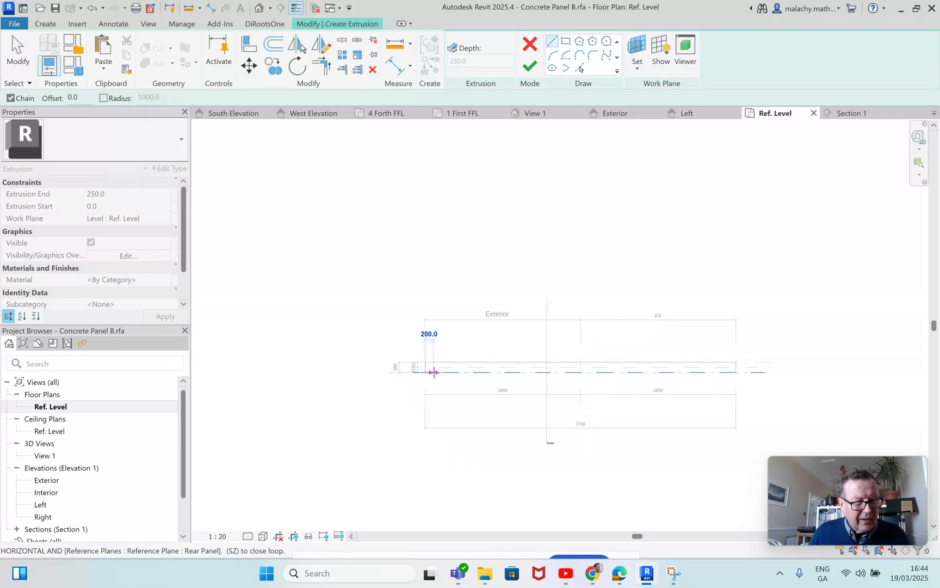
pyautogui.press('Escape')
pyautogui.press('Escape')
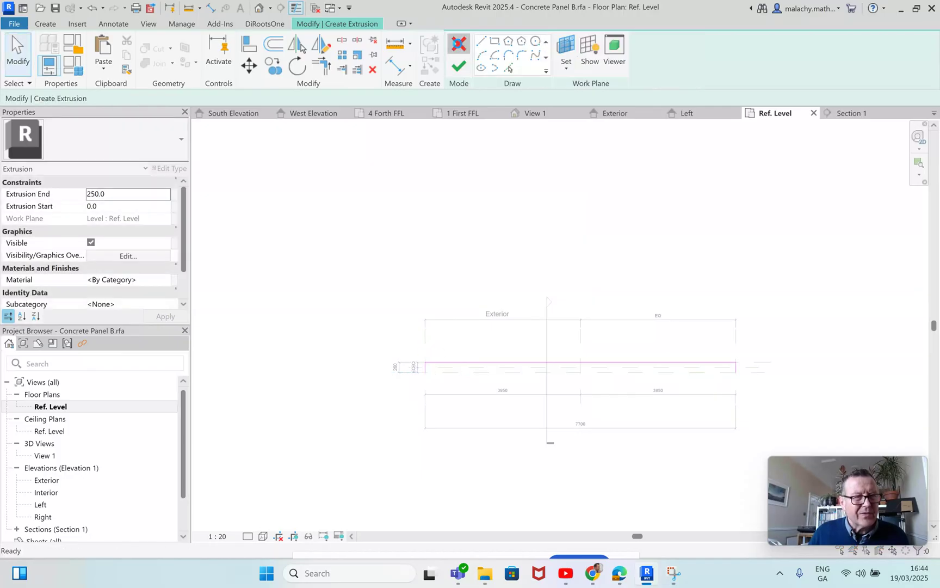
pyautogui.click(458, 43)
pyautogui.click(503, 294)
pyautogui.scroll(3, 508, 294)
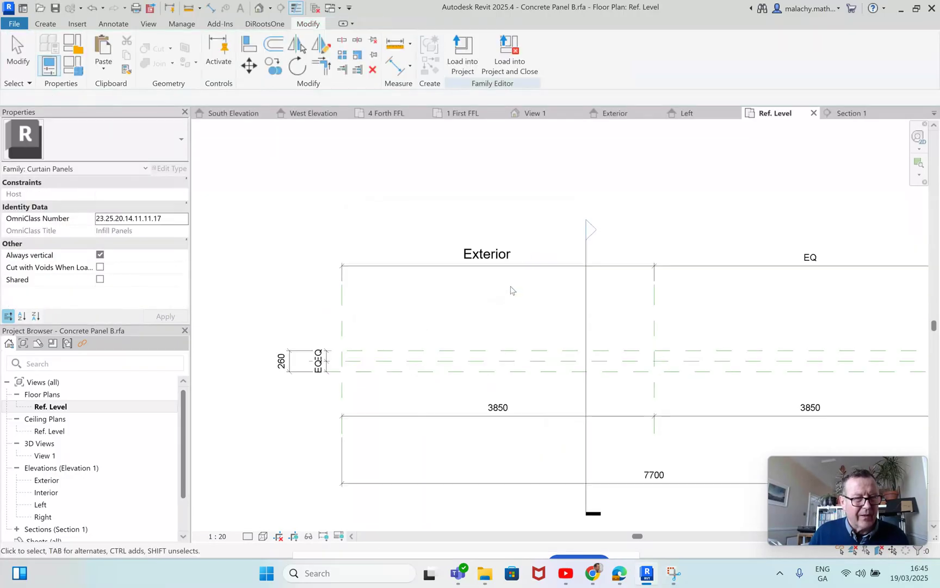
# Step: Start importing a PDF into the Ref. Level plan and dismiss the visibility notice
pyautogui.click(249, 46)
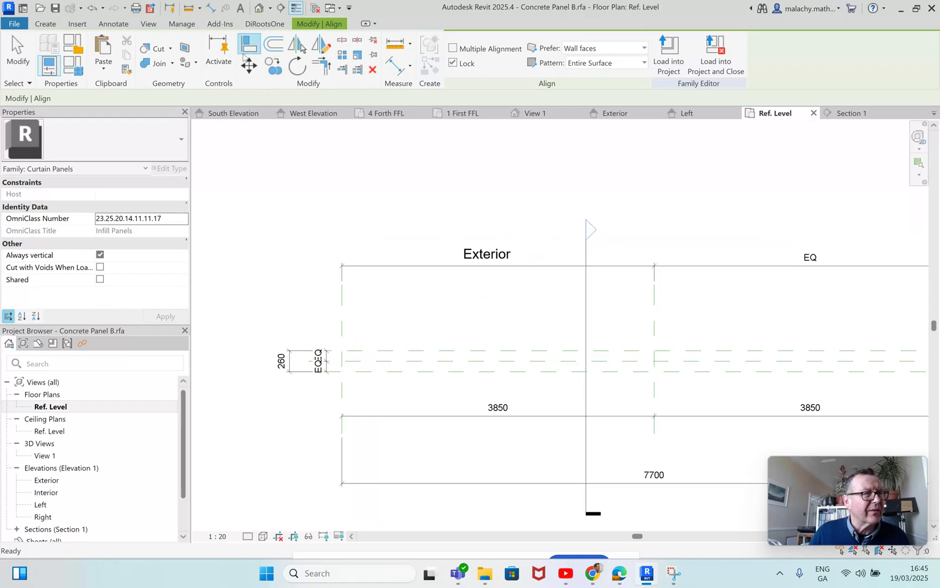
pyautogui.click(80, 24)
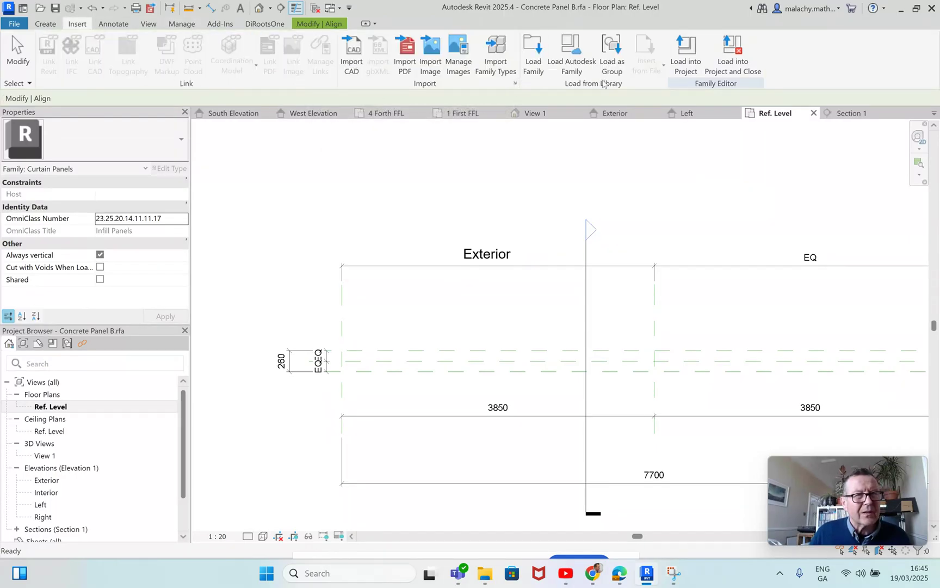
pyautogui.click(405, 62)
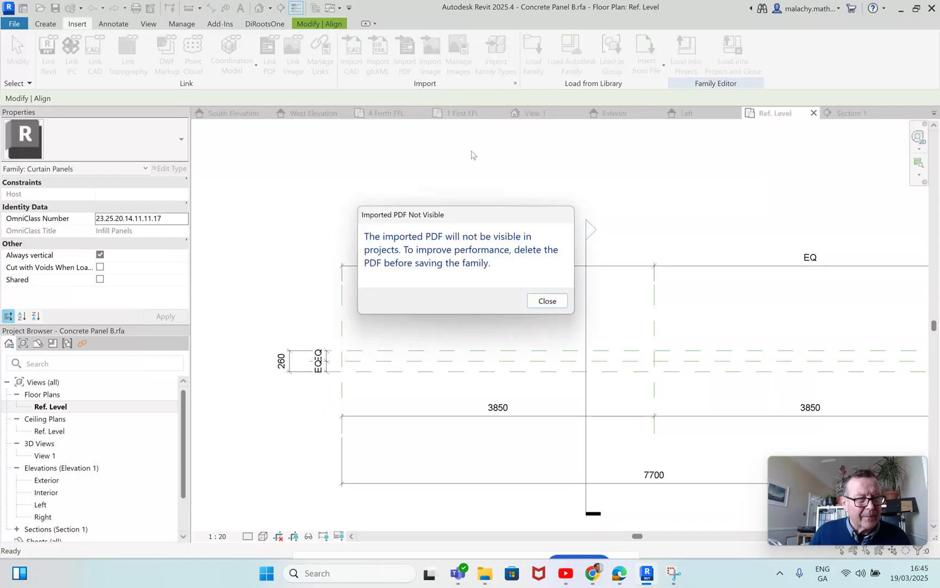
pyautogui.click(547, 301)
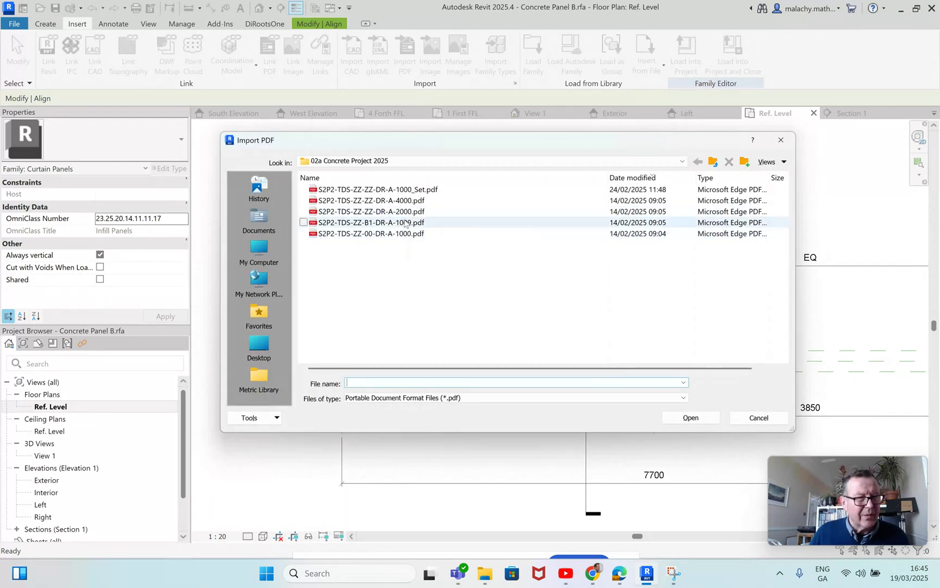
# Step: Check the panel drawing's file name against the PDF open in the browser, returning the import file list to details view
pyautogui.click(770, 162)
pyautogui.click(811, 201)
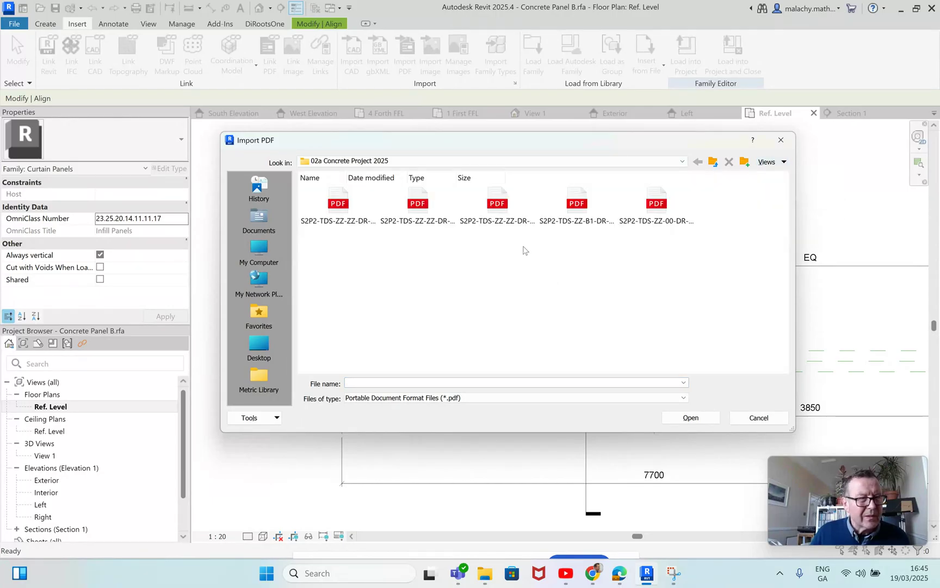
pyautogui.click(618, 570)
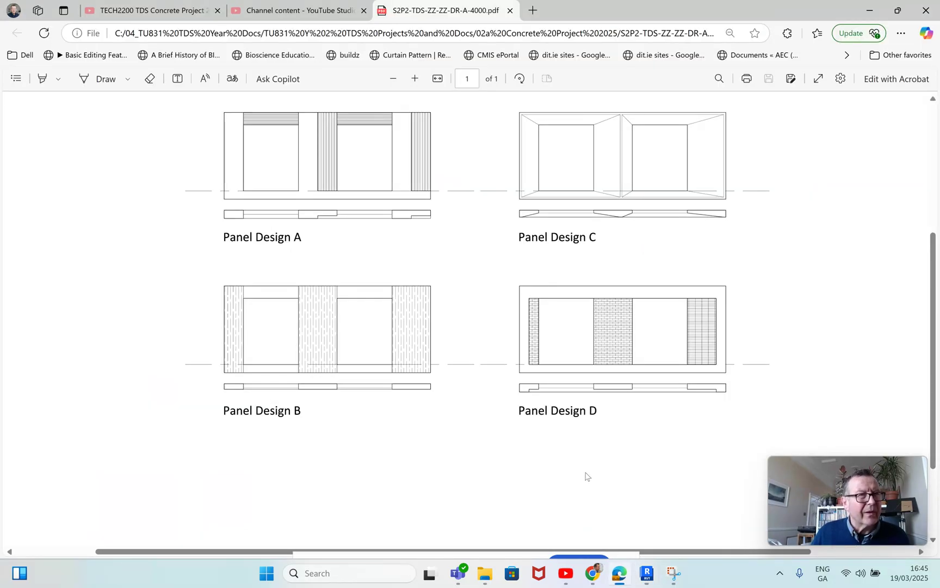
pyautogui.click(646, 572)
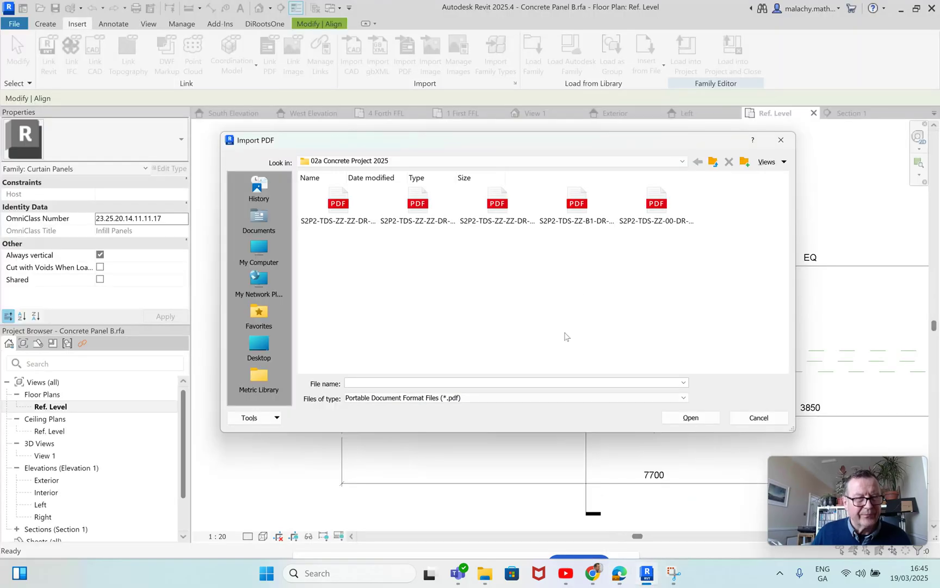
pyautogui.click(773, 162)
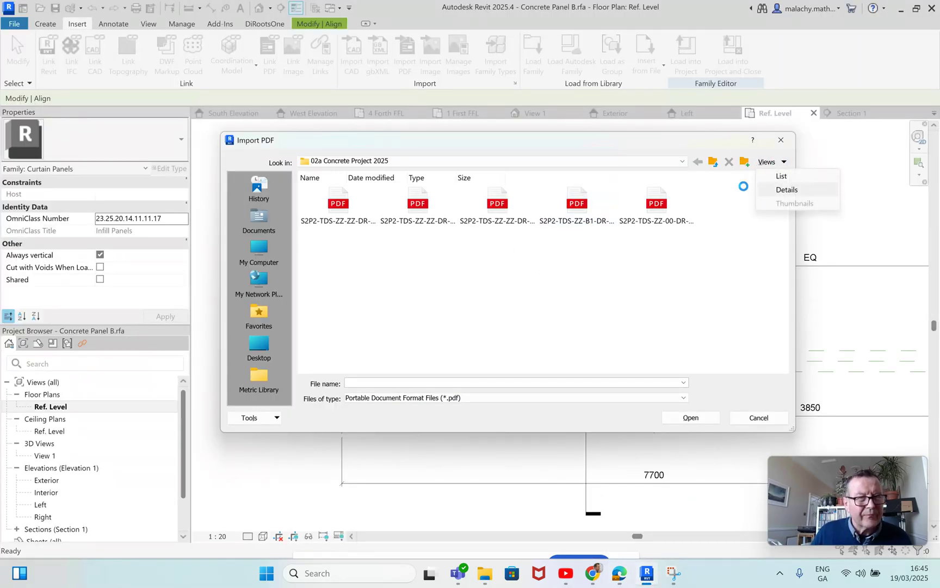
pyautogui.click(782, 189)
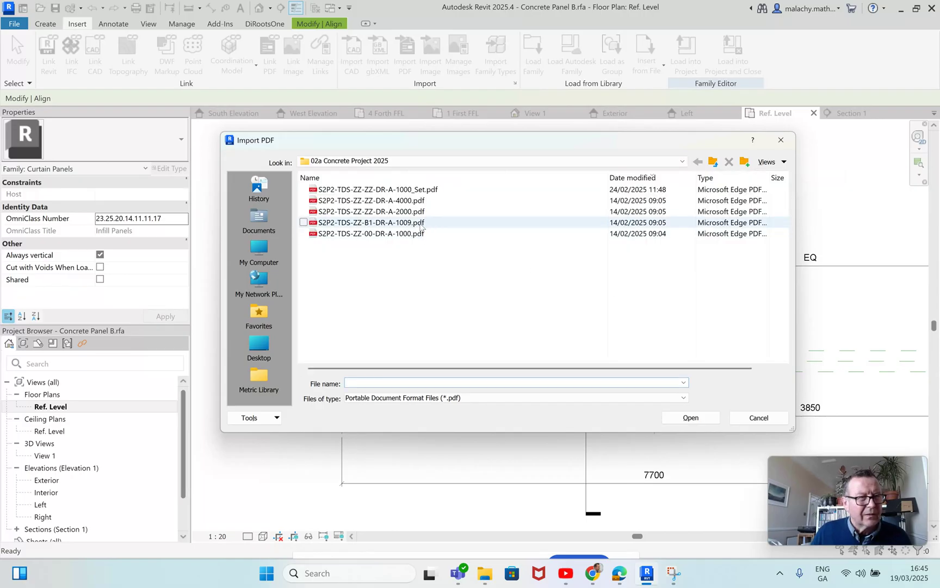
# Step: Import page 1 of S2P2-TDS-ZZ-ZZ-DR-A-4000.pdf at 300 DPI and place it over the reference planes
pyautogui.click(406, 200)
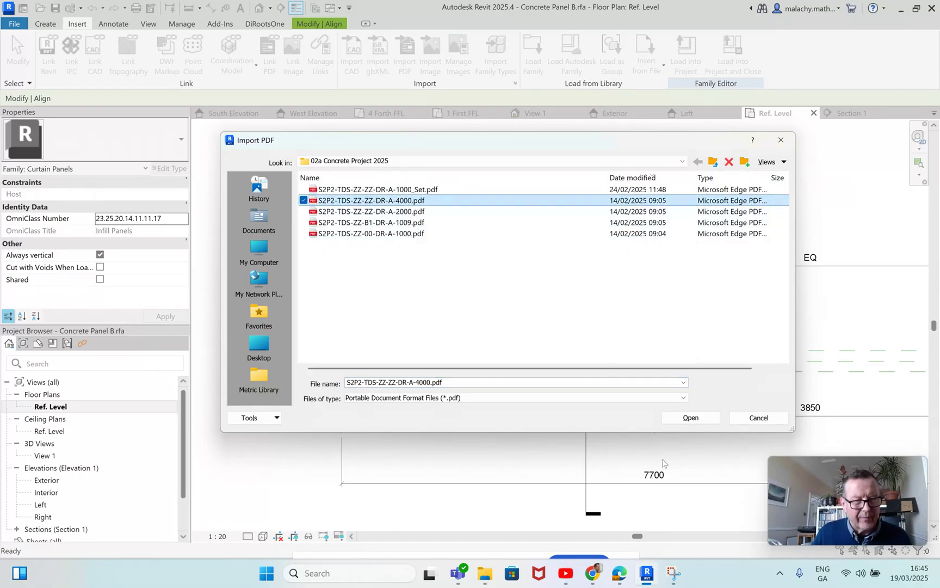
pyautogui.click(689, 417)
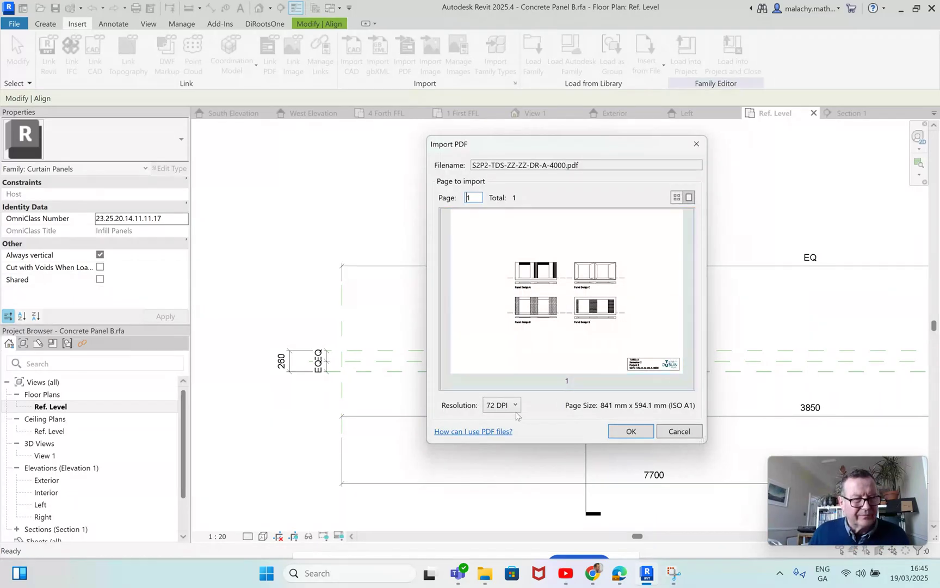
pyautogui.click(515, 407)
pyautogui.click(497, 443)
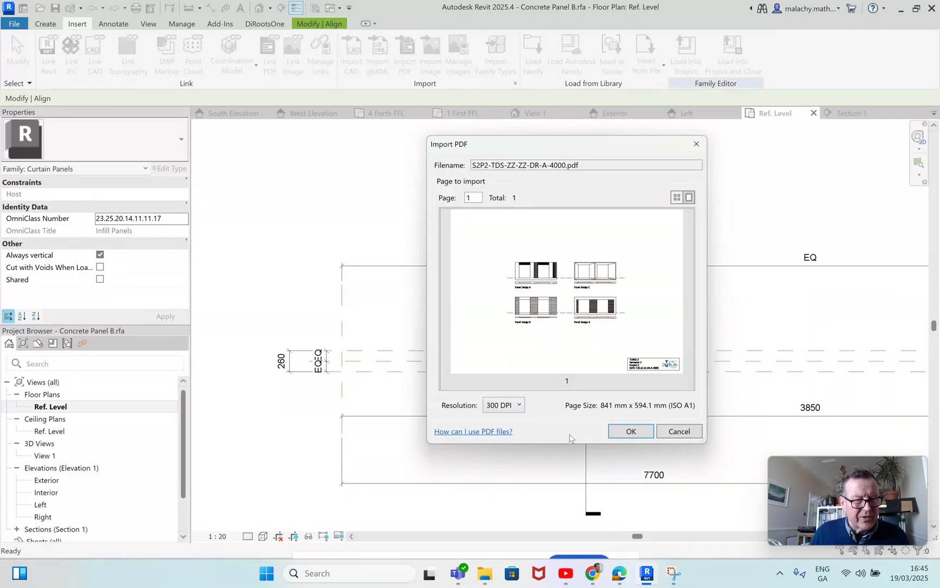
pyautogui.click(630, 433)
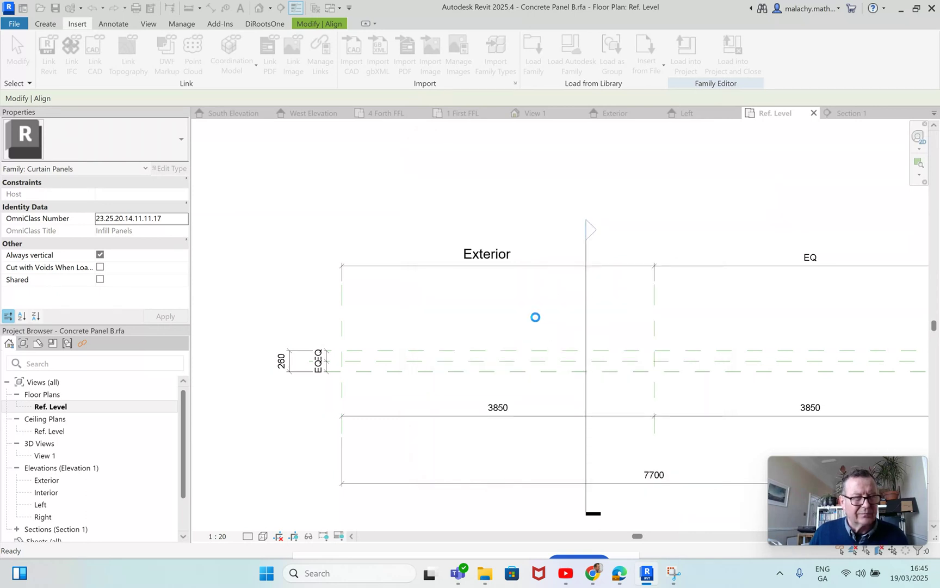
pyautogui.click(510, 323)
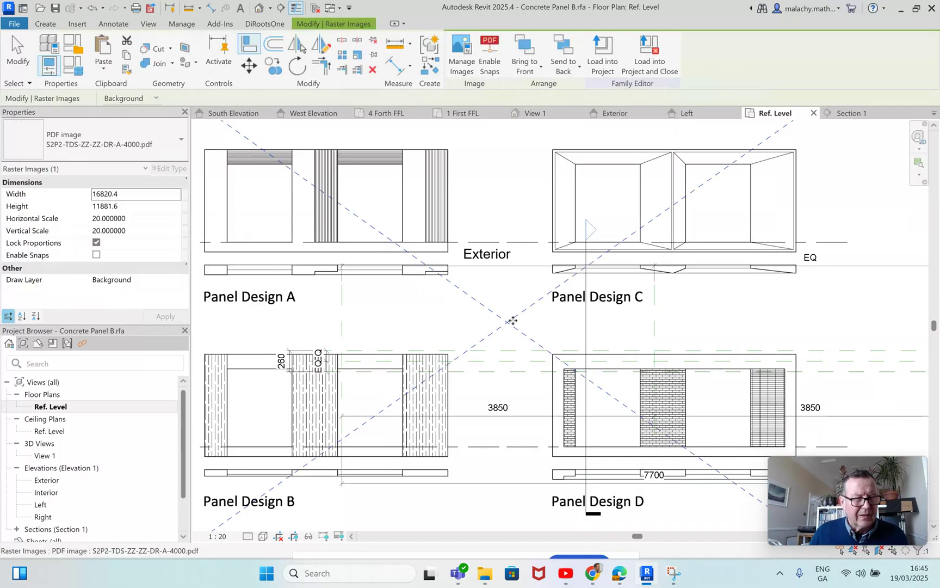
# Step: Move the PDF image so Panel Design B starts near the left outer plane and its plan strip lies by the thickness planes
pyautogui.moveTo(513, 321); pyautogui.dragTo(652, 281)
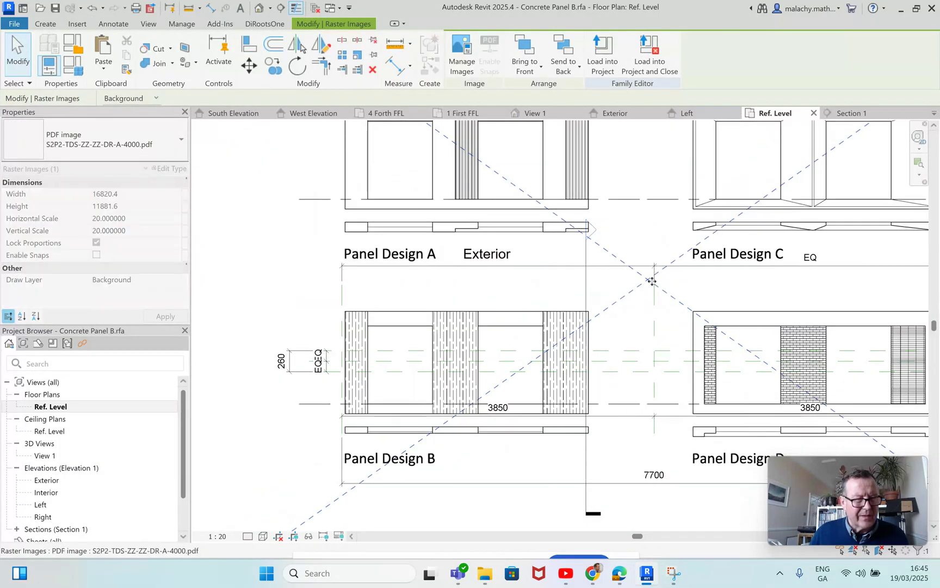
pyautogui.scroll(-4, 561, 462)
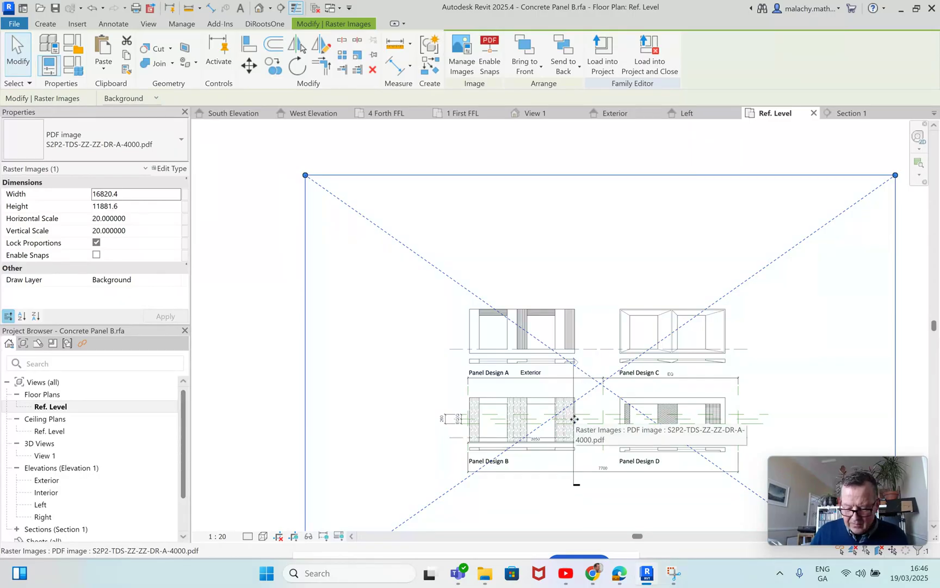
pyautogui.press('Up')
pyautogui.press('Up')
pyautogui.press('Up')
pyautogui.press('Up')
pyautogui.press('Up')
pyautogui.press('Up')
pyautogui.press('Up')
pyautogui.press('Up')
pyautogui.press('Up')
pyautogui.press('Up')
pyautogui.press('Up')
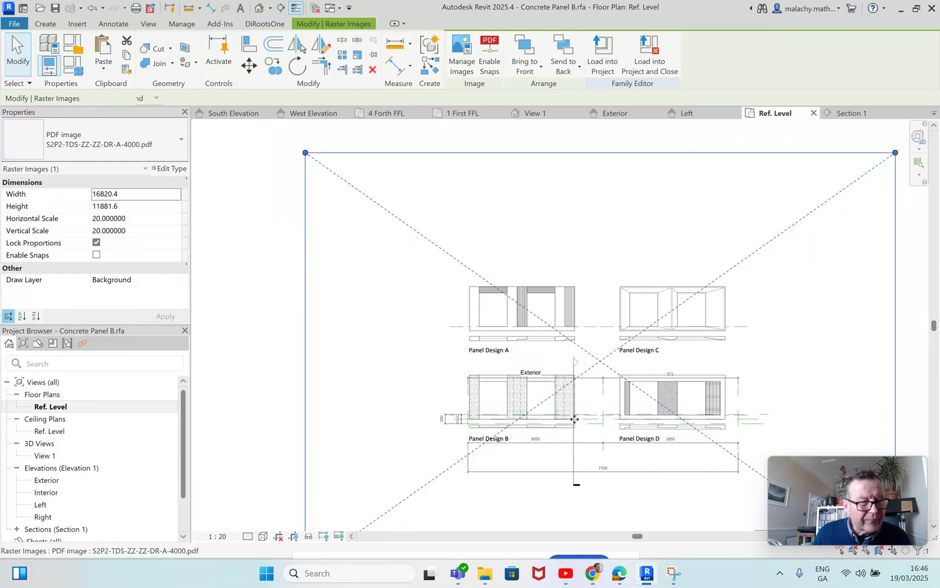
# Step: Nudge the PDF image until the Panel Design B plan's upper-left corner sits on the intersection of the Front Panel and left outer planes
pyautogui.scroll(8, 465, 436)
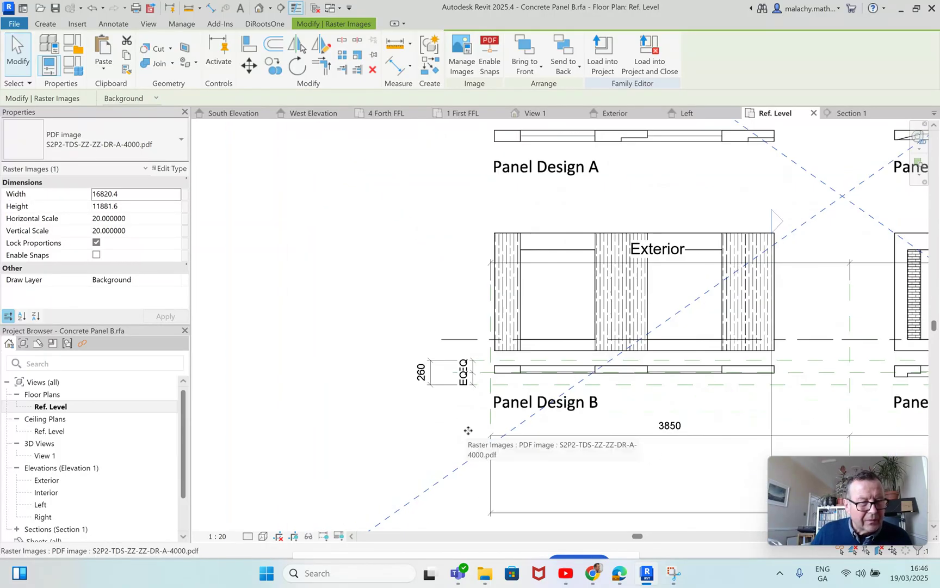
pyautogui.press('Up')
pyautogui.press('Up')
pyautogui.press('Up')
pyautogui.press('Up')
pyautogui.press('Up')
pyautogui.press('Left')
pyautogui.press('Left')
pyautogui.press('Left')
pyautogui.press('Left')
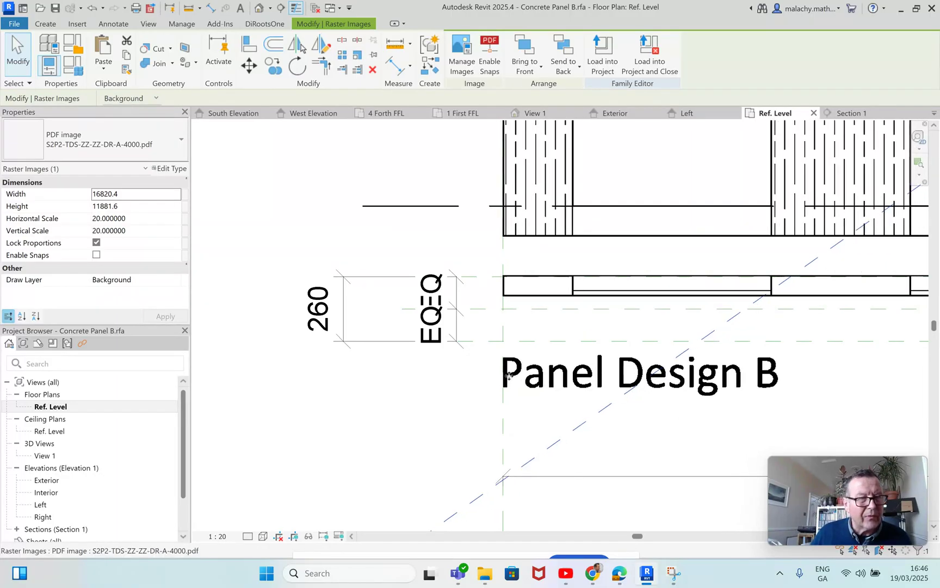
pyautogui.scroll(9, 504, 277)
pyautogui.press('Down')
pyautogui.press('Down')
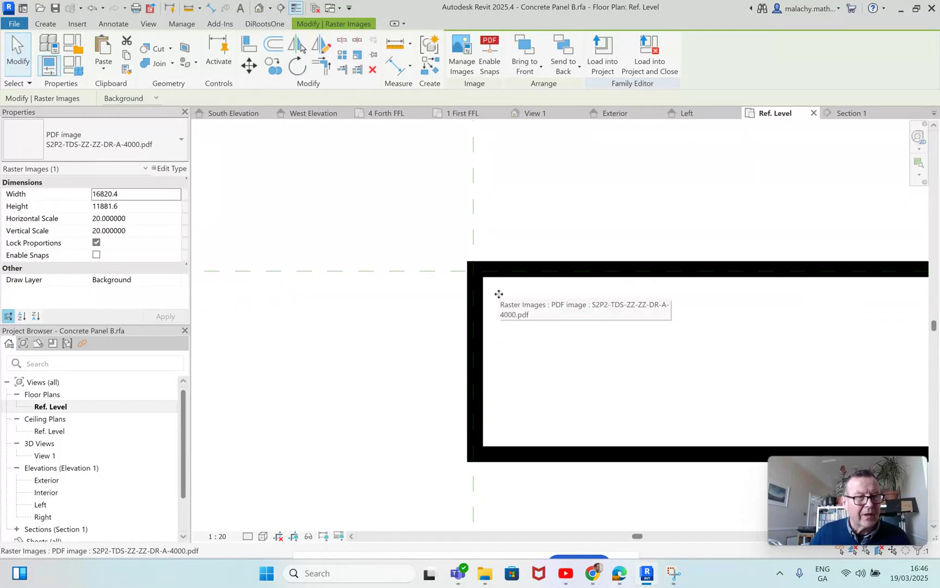
pyautogui.press('Escape')
pyautogui.scroll(-7, 506, 306)
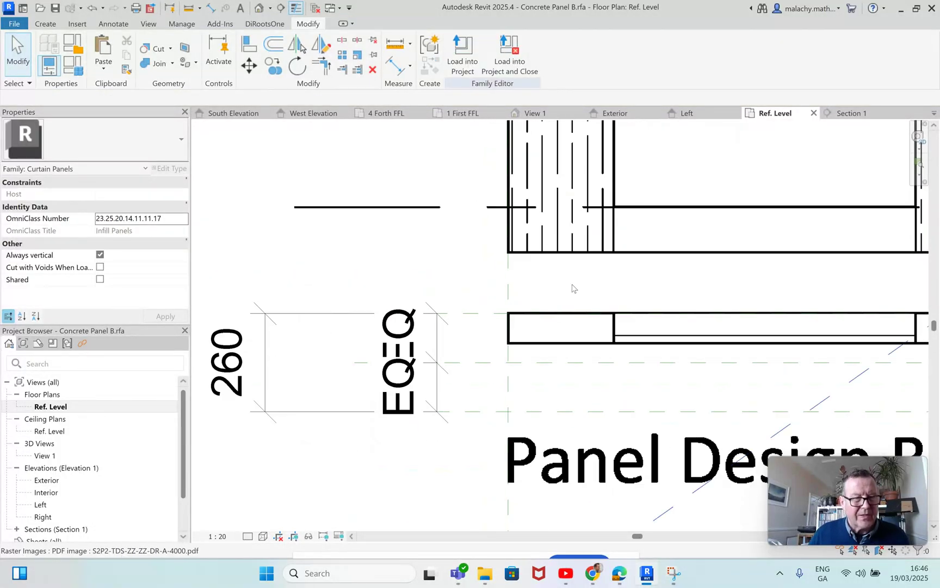
# Step: Scale the PDF image graphically from the Panel Design B plan's upper-left corner so its right edge reaches the right outer plane
pyautogui.click(572, 288)
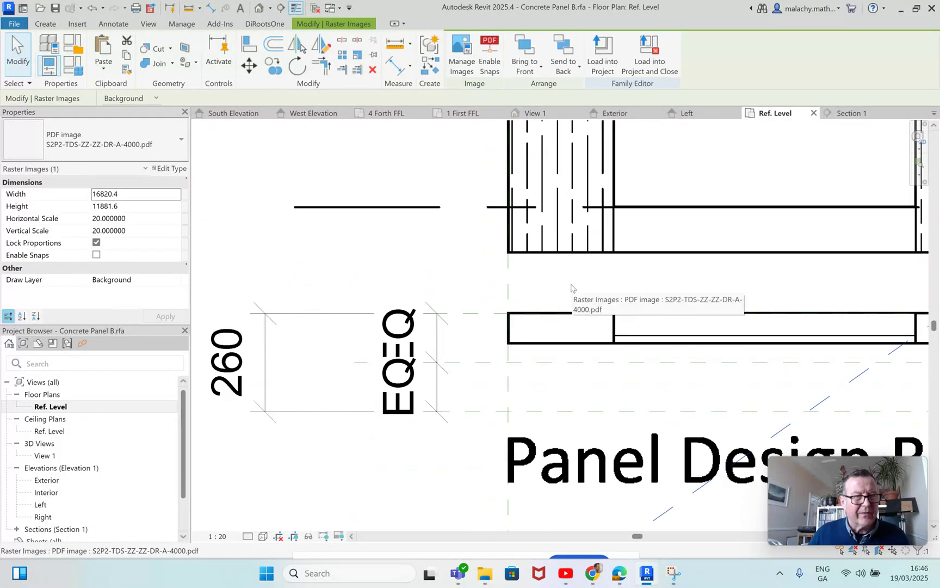
pyautogui.click(357, 56)
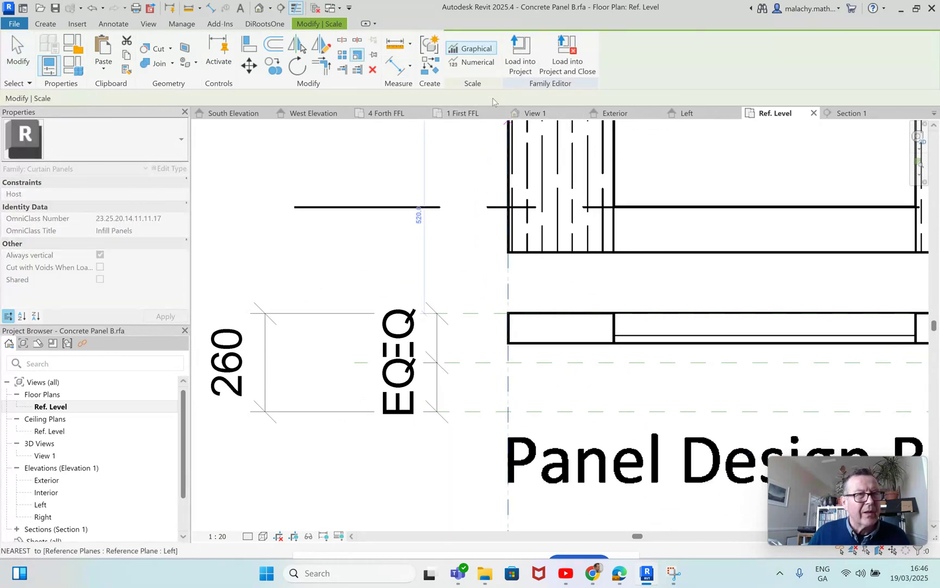
pyautogui.click(508, 313)
pyautogui.scroll(-4, 599, 318)
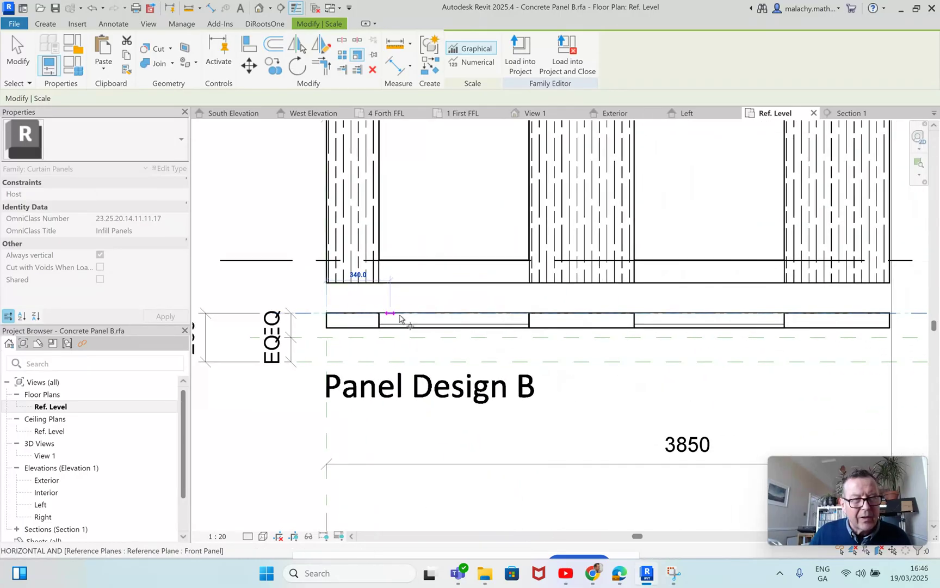
pyautogui.moveTo(812, 331); pyautogui.dragTo(582, 330, button='middle')
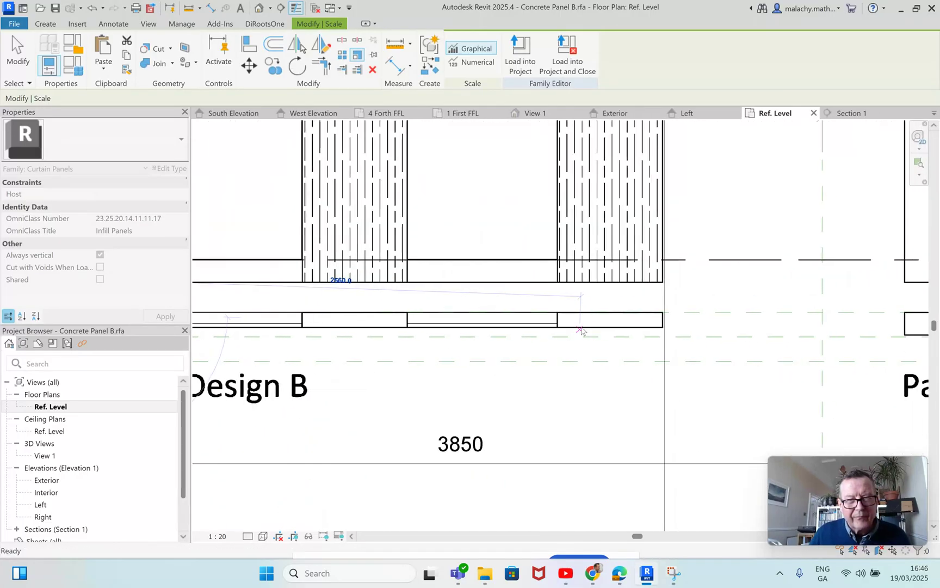
pyautogui.moveTo(750, 325); pyautogui.dragTo(644, 329, button='middle')
pyautogui.scroll(-4, 644, 326)
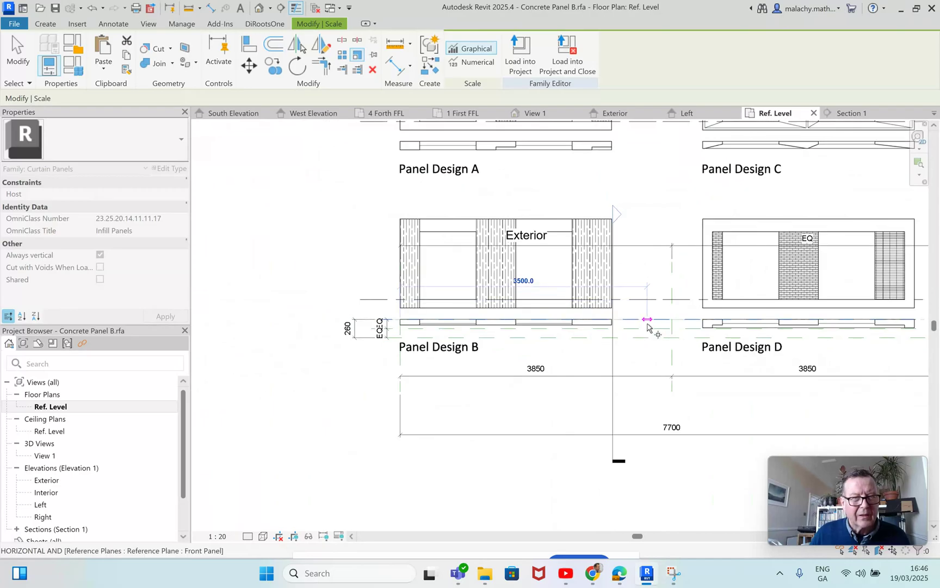
pyautogui.scroll(-3, 700, 326)
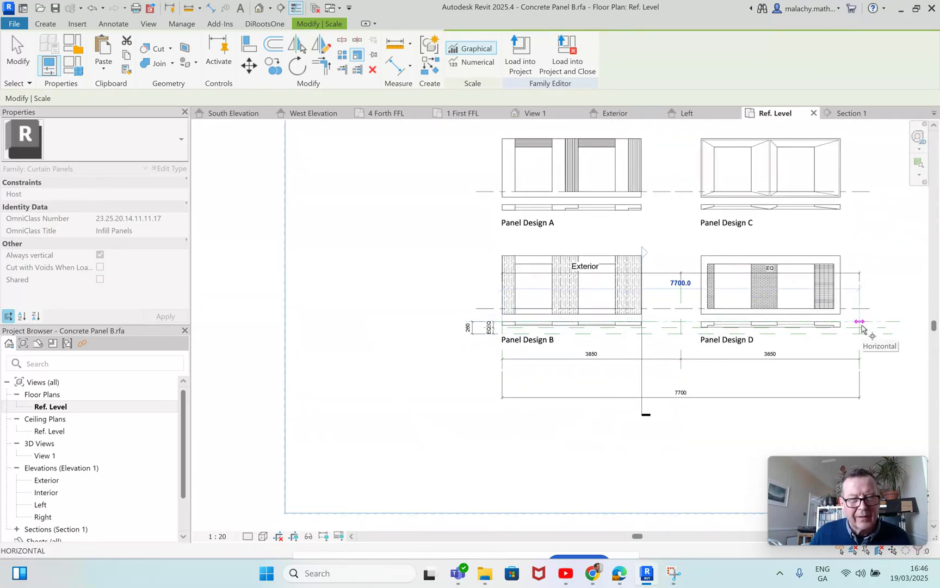
pyautogui.scroll(5, 643, 326)
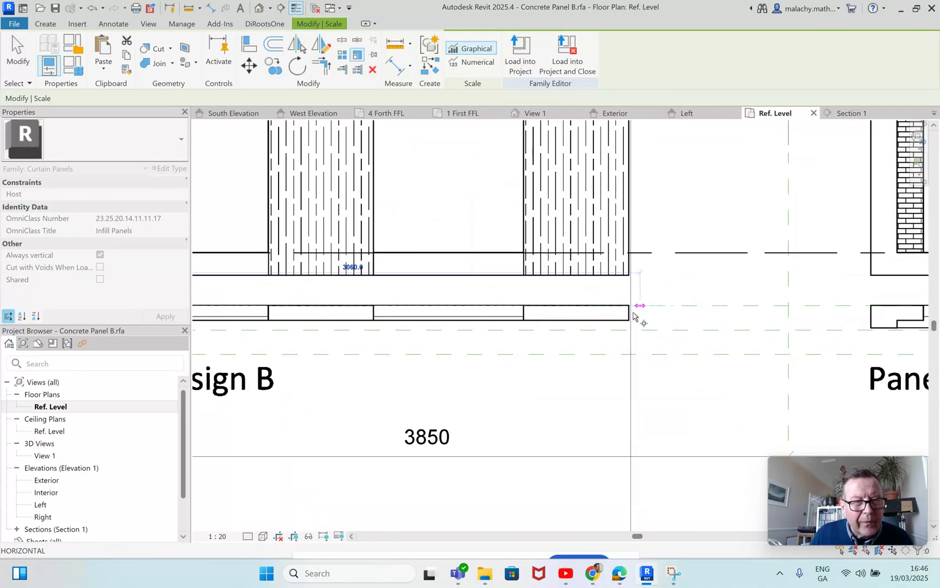
pyautogui.scroll(2, 628, 313)
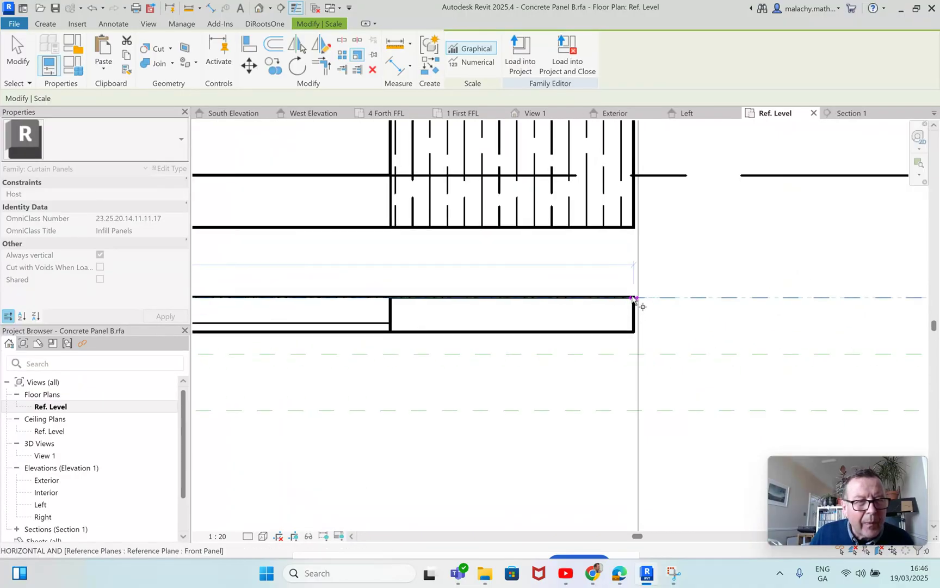
pyautogui.scroll(-5, 681, 307)
pyautogui.moveTo(798, 306); pyautogui.dragTo(545, 304, button='middle')
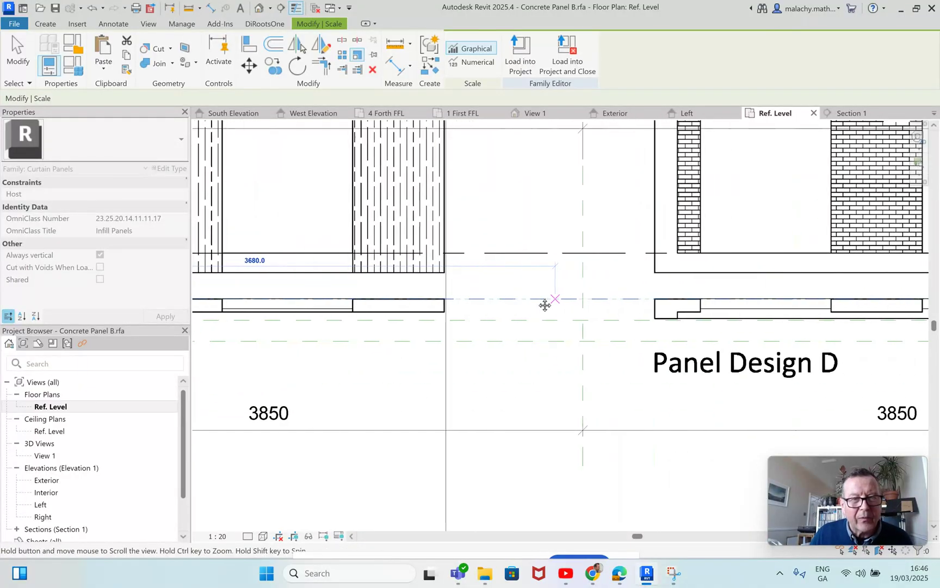
pyautogui.scroll(-6, 545, 305)
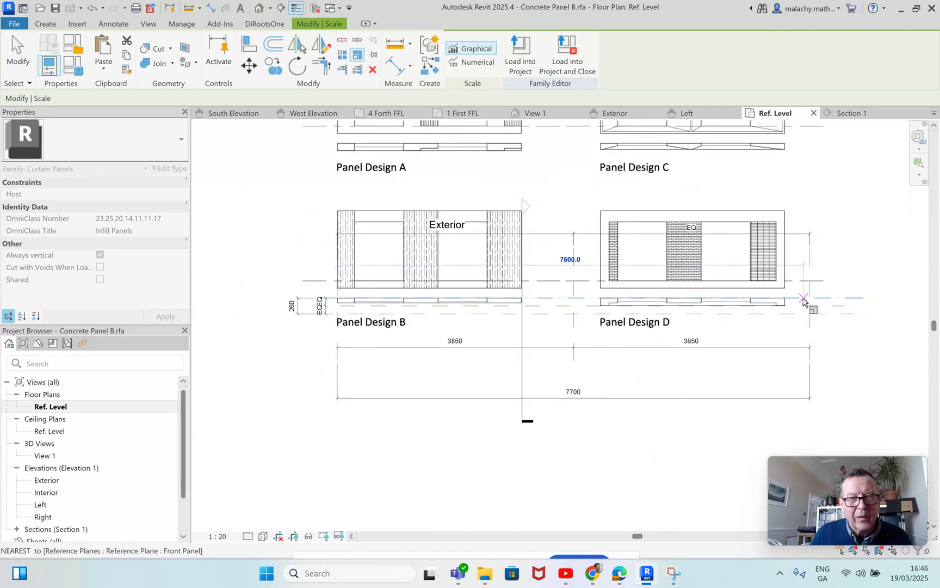
pyautogui.click(804, 298)
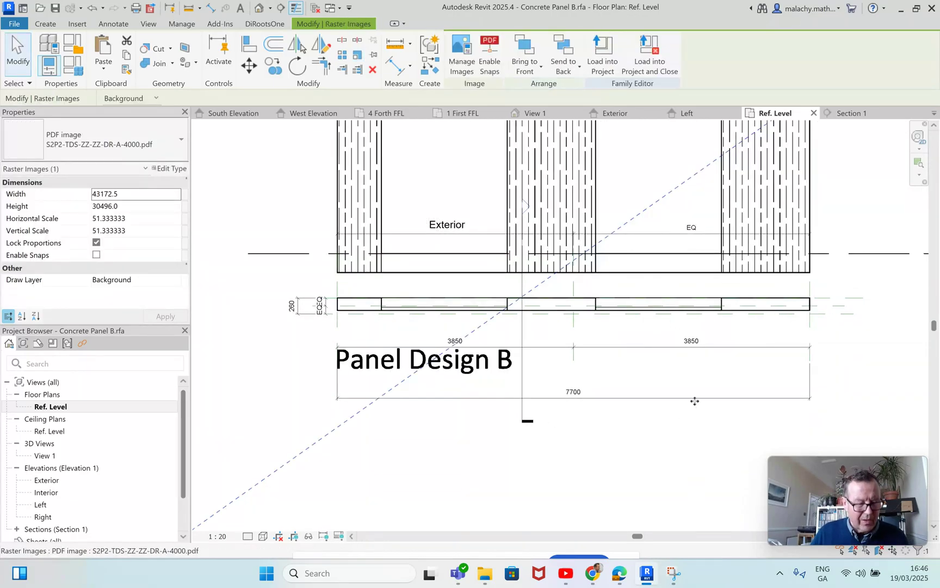
pyautogui.click(678, 419)
# Step: Nudge the PDF image down until the Panel Design B plan strip sits centred between the Front Panel and Rear Panel planes
pyautogui.scroll(4, 347, 318)
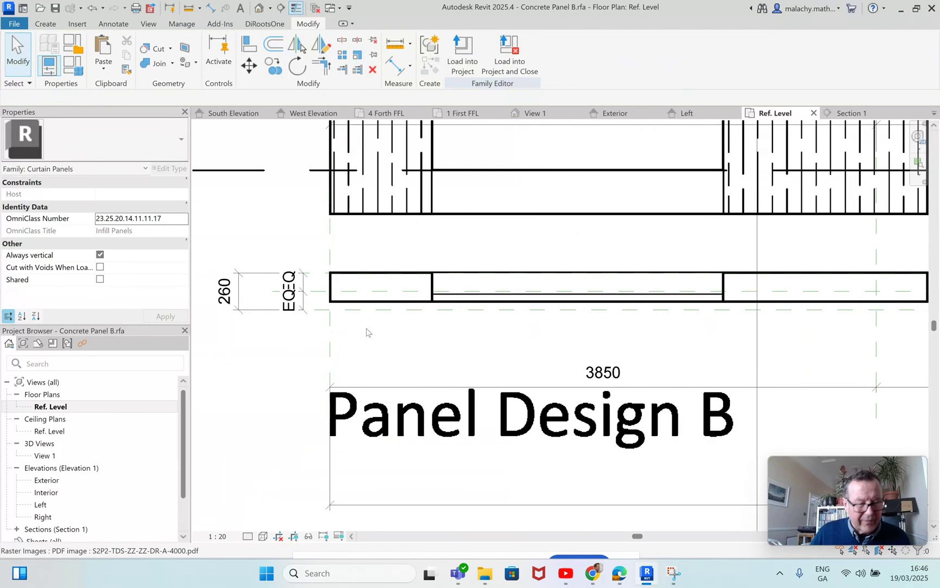
pyautogui.click(377, 336)
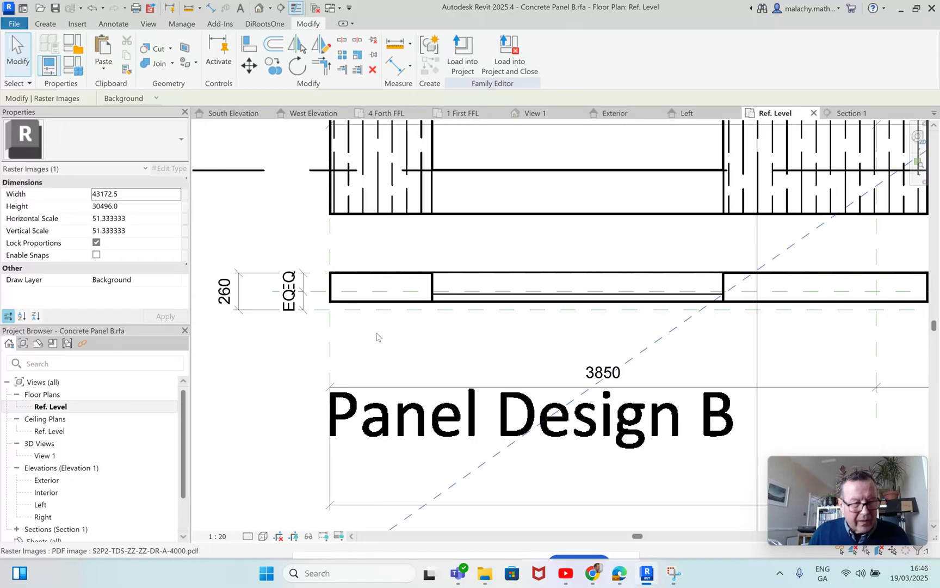
pyautogui.press('Down')
pyautogui.press('Down')
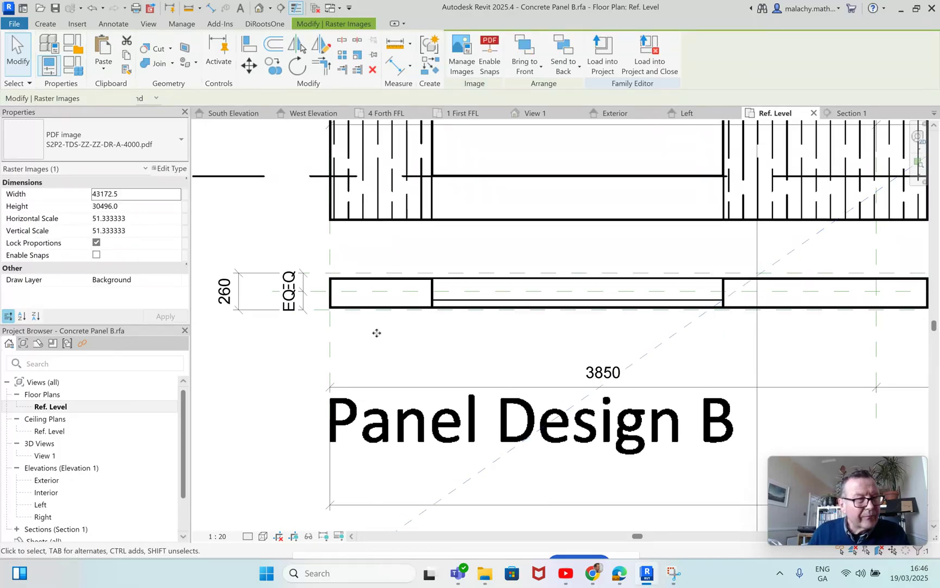
pyautogui.press('Up')
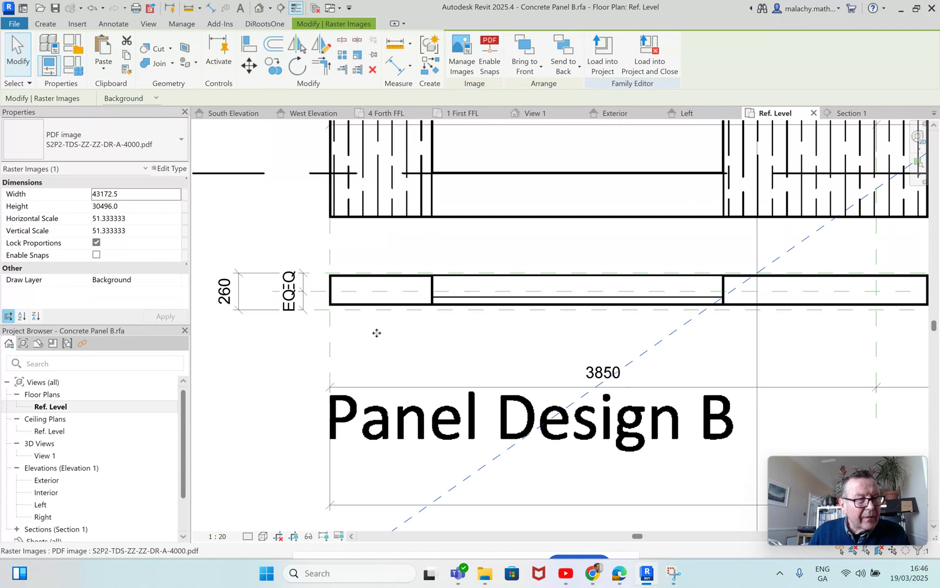
pyautogui.scroll(1, 390, 326)
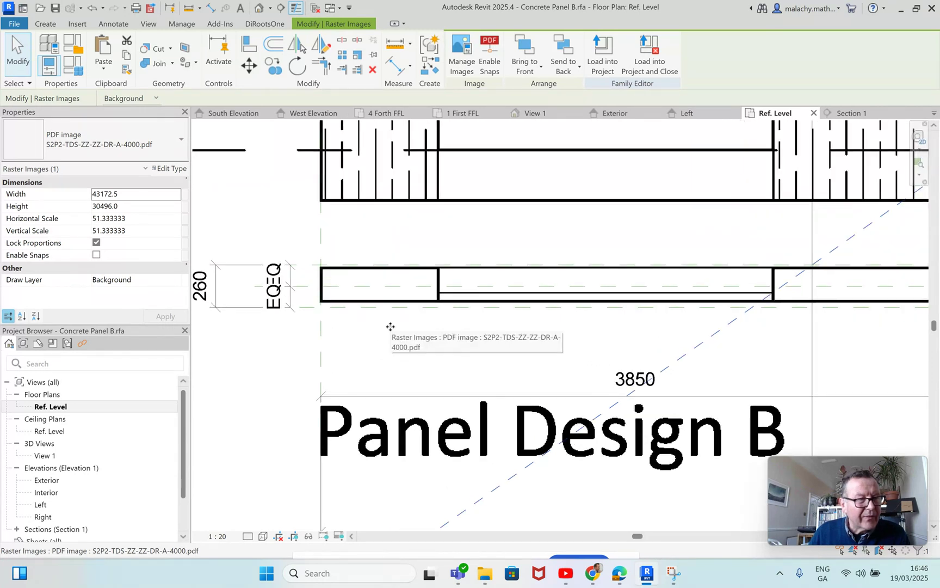
pyautogui.scroll(-5, 399, 334)
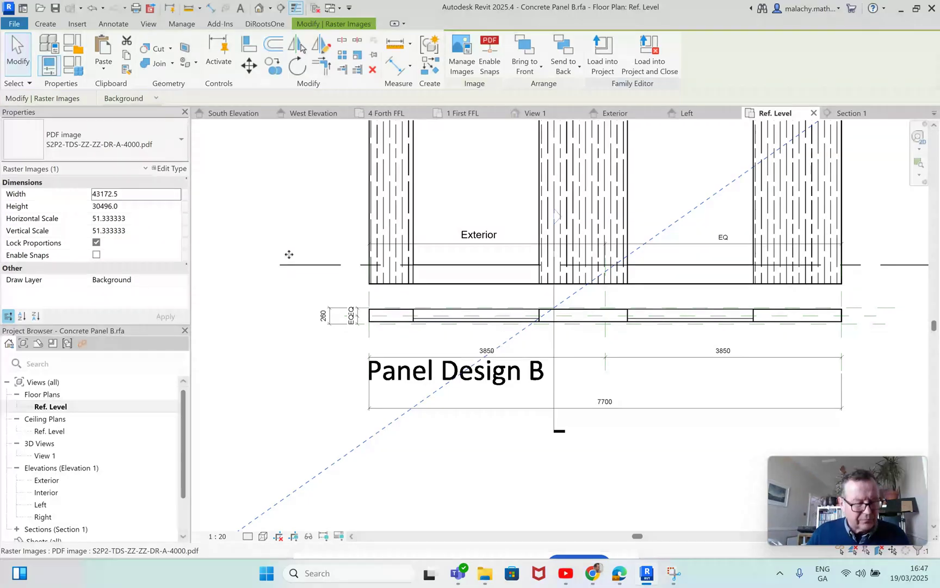
pyautogui.press('Escape')
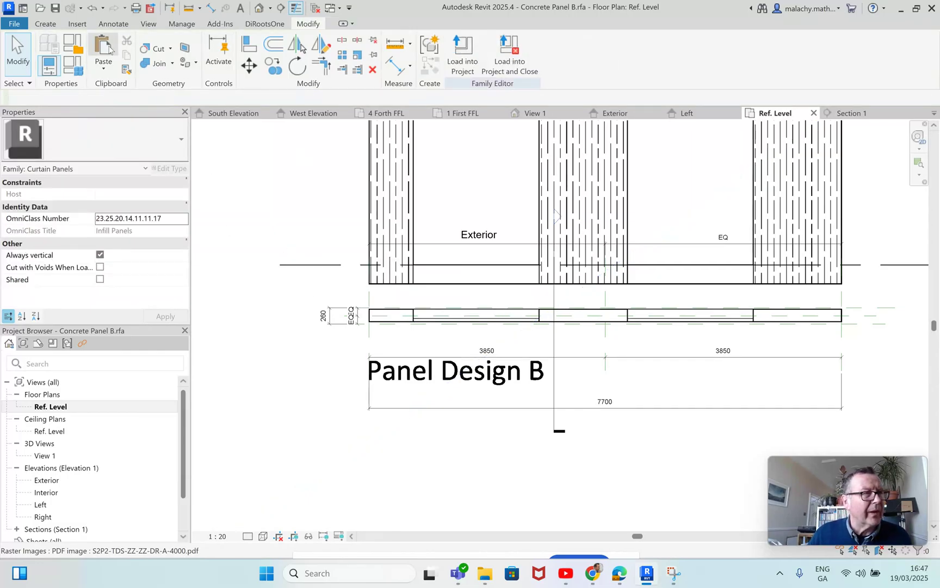
# Step: Start an extrusion and sketch chained lines from the right rear corner along the right outer, Front Panel and left outer planes
pyautogui.click(45, 24)
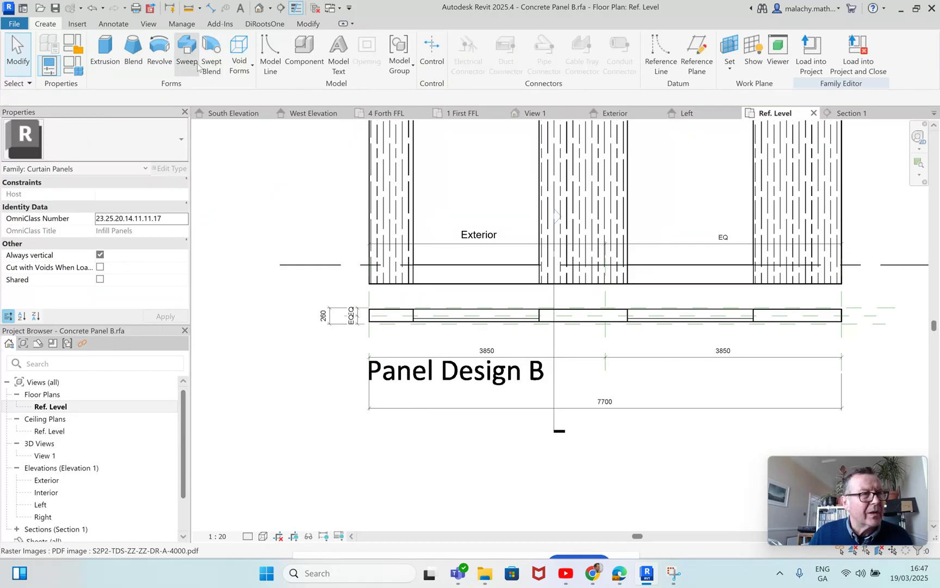
pyautogui.click(103, 54)
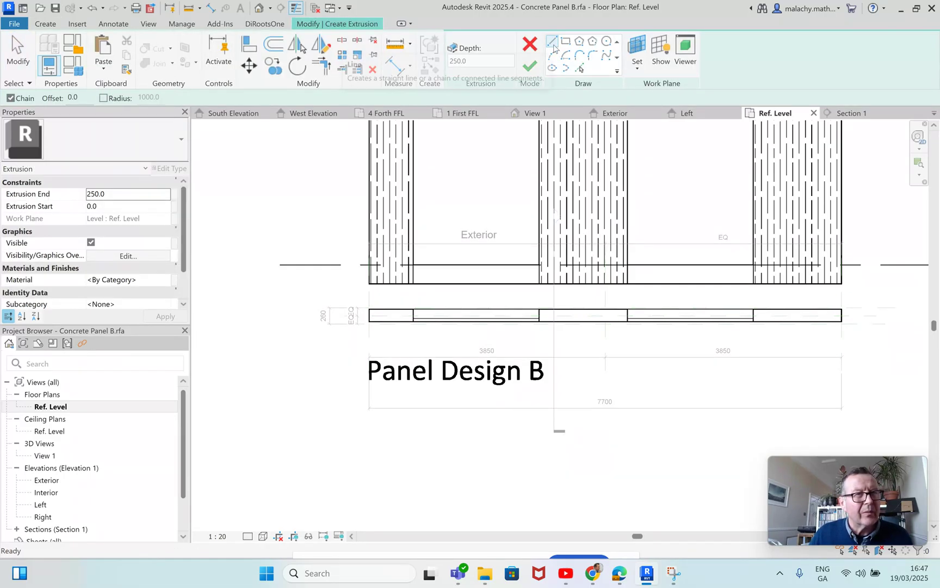
pyautogui.click(552, 42)
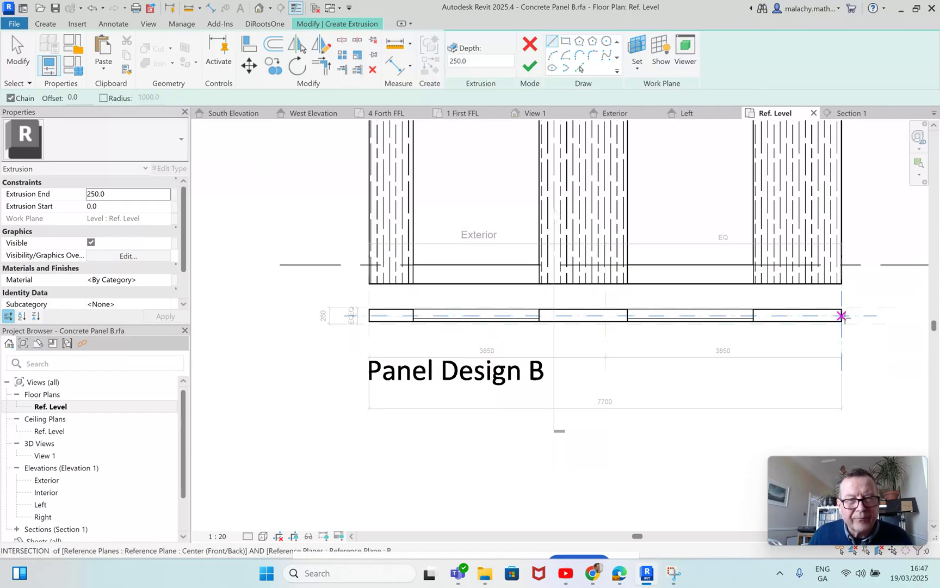
pyautogui.scroll(5, 843, 313)
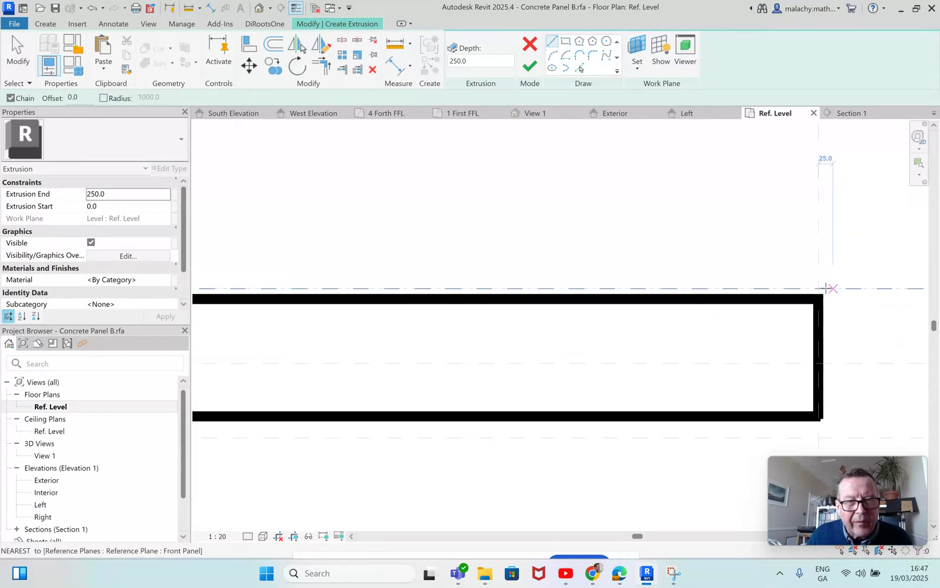
pyautogui.click(819, 438)
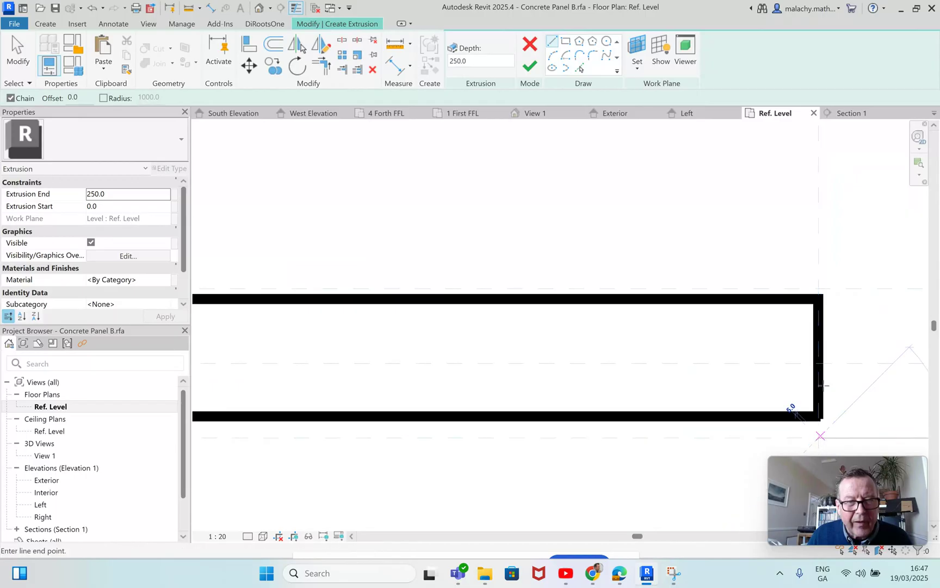
pyautogui.scroll(-5, 725, 289)
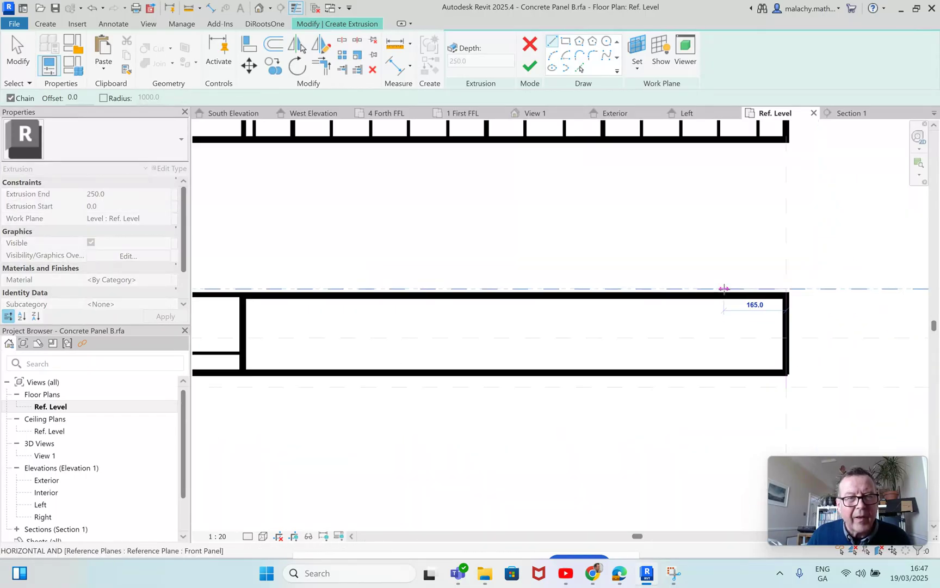
pyautogui.moveTo(510, 303); pyautogui.dragTo(843, 381, button='middle')
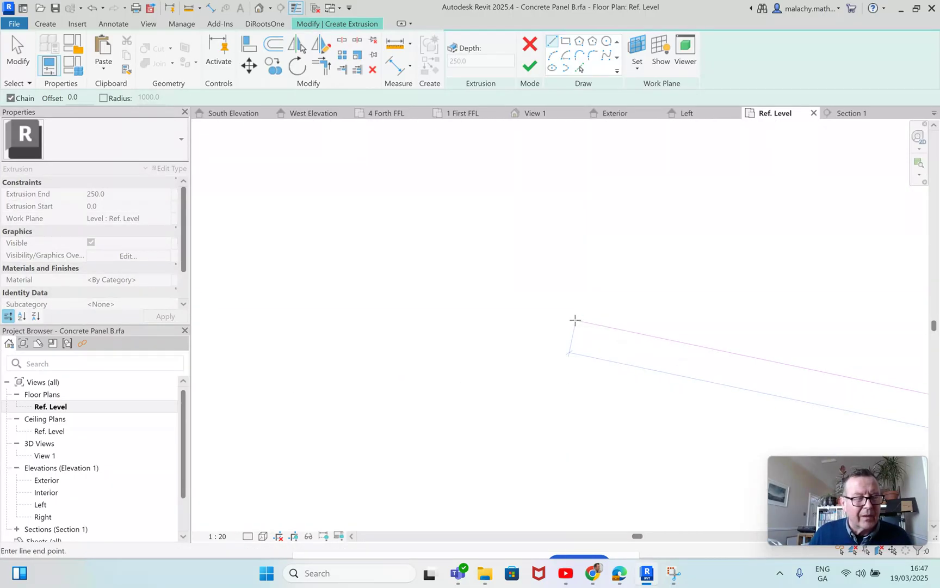
pyautogui.scroll(-4, 525, 321)
pyautogui.scroll(8, 635, 369)
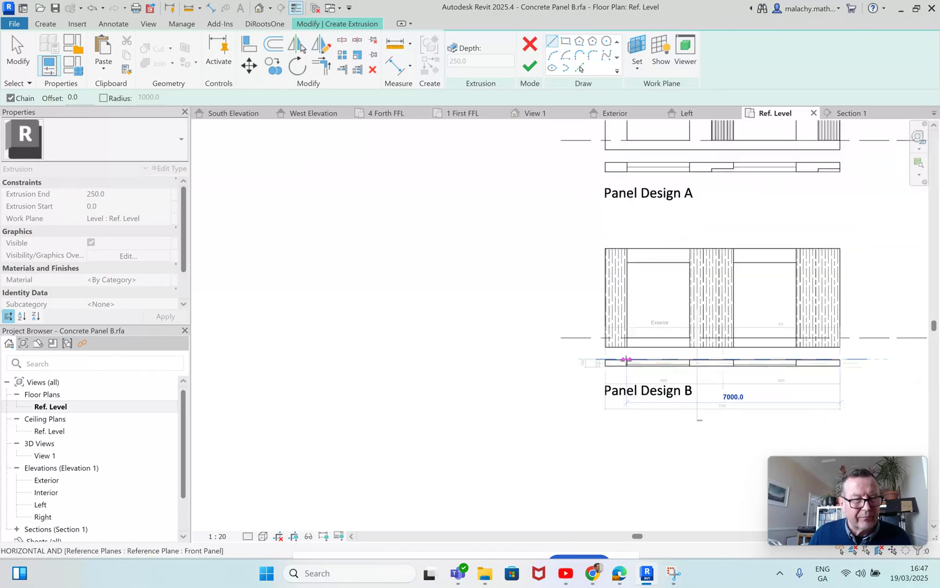
pyautogui.click(513, 330)
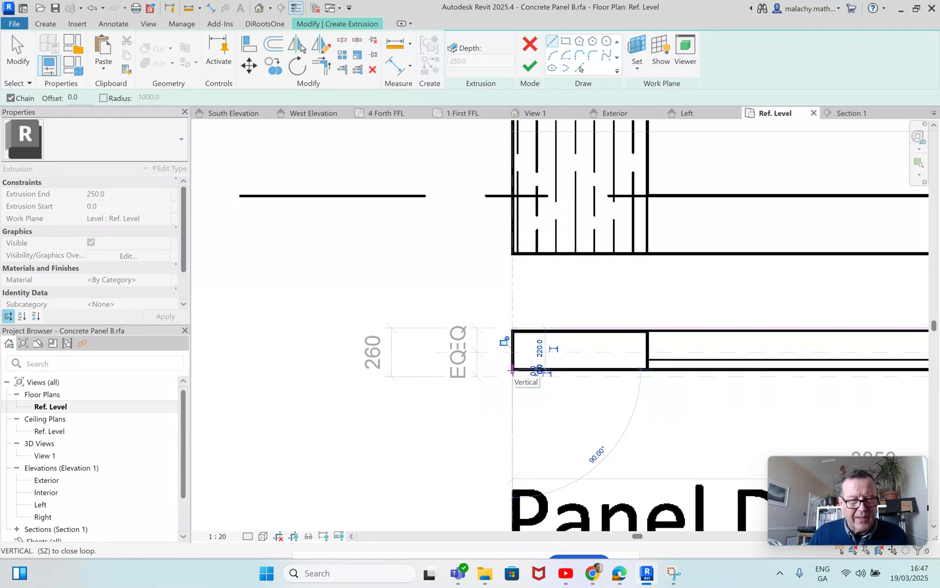
pyautogui.click(513, 370)
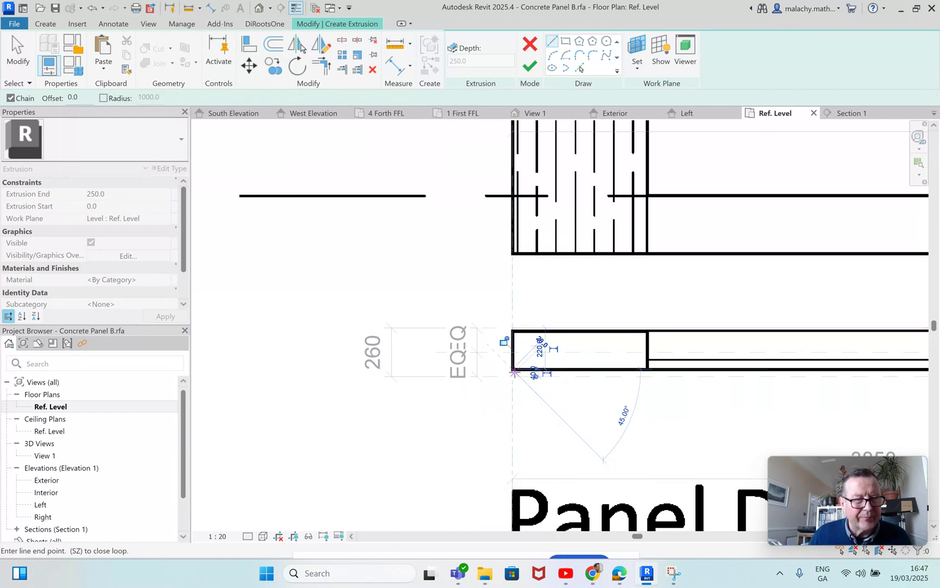
# Step: Sketch two 50 mm segments on the Rear Panel plane, the first from the left outer plane and the second after a 50 mm gap
pyautogui.scroll(4, 514, 372)
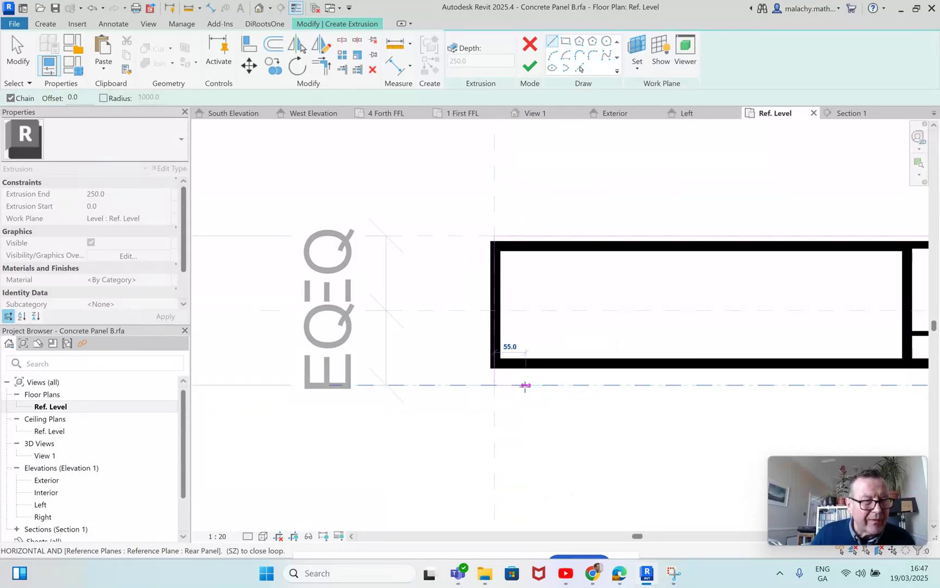
pyautogui.click(523, 385)
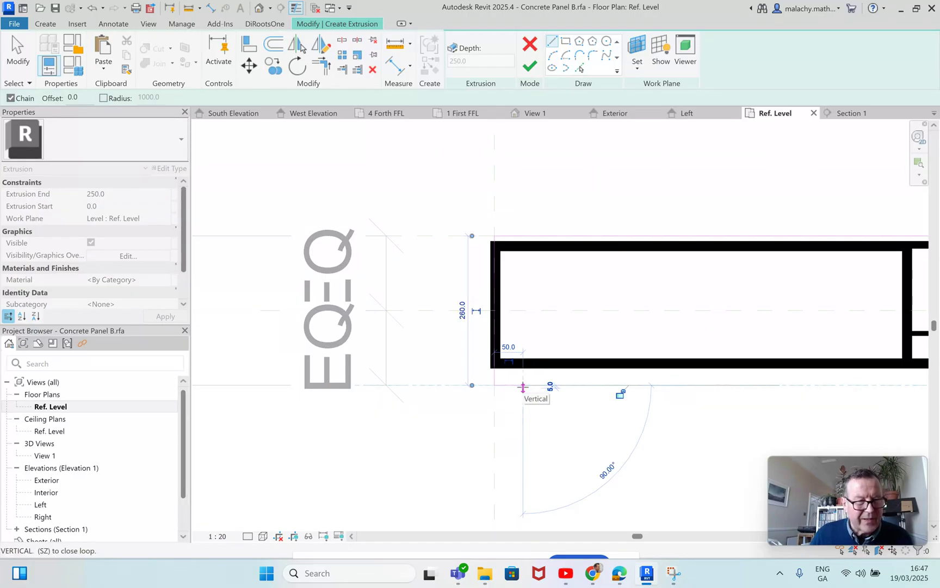
pyautogui.press('Escape')
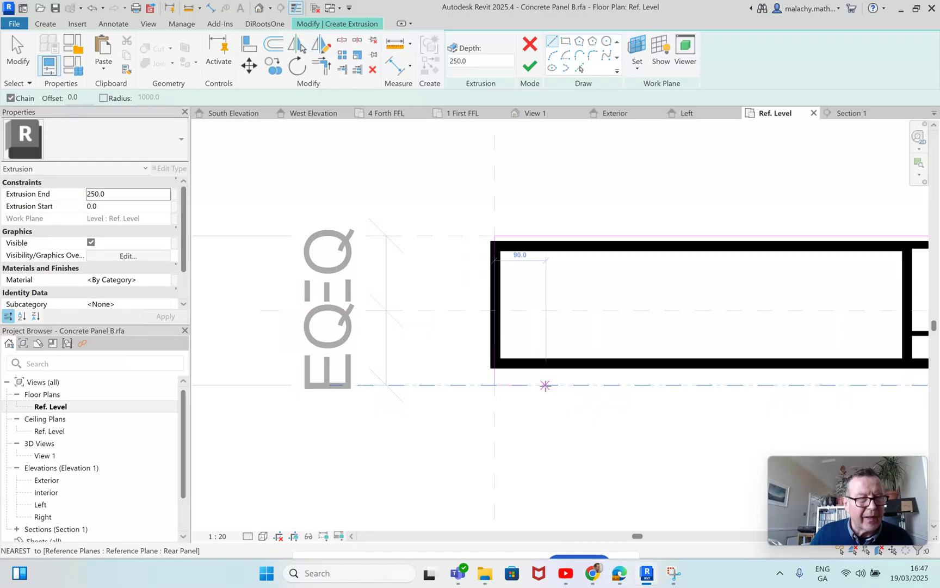
pyautogui.click(548, 385)
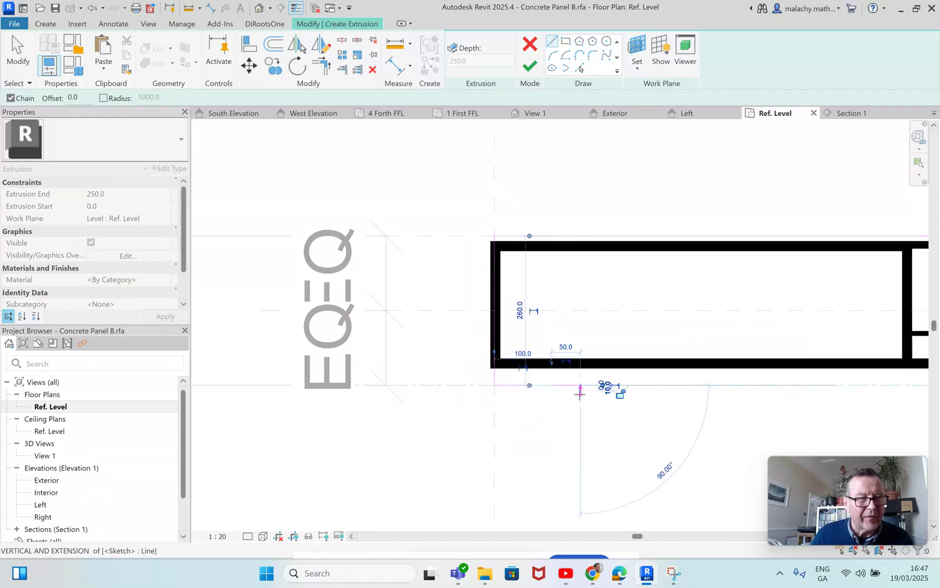
pyautogui.press('Escape')
pyautogui.press('Escape')
# Step: Copy the second 50 mm segment five times along the Rear Panel plane, spacing the copies 100 mm apart
pyautogui.click(559, 387)
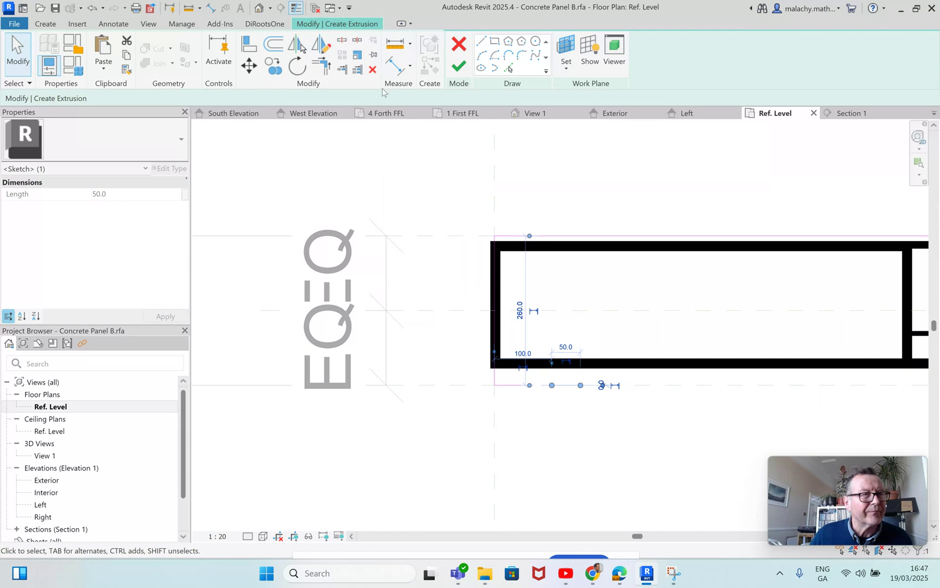
pyautogui.click(273, 66)
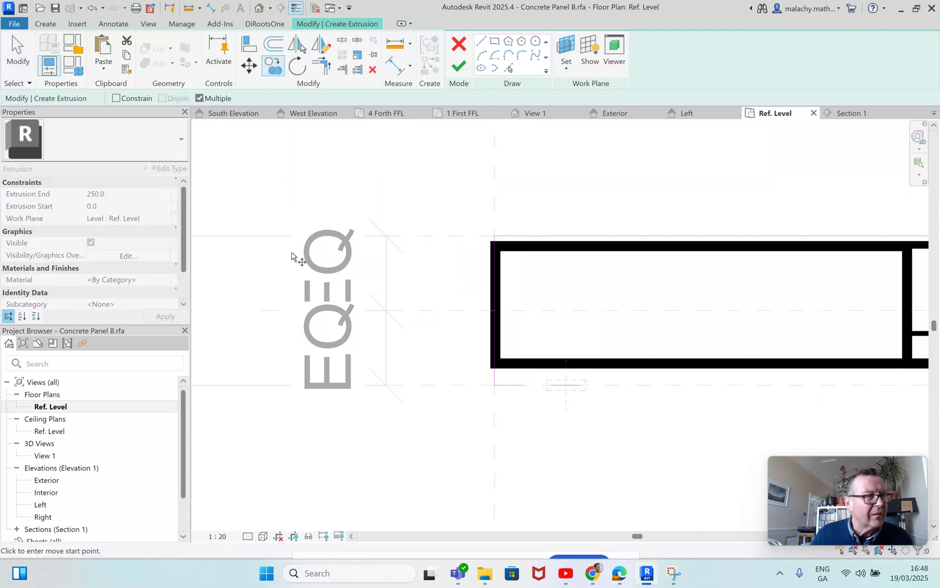
pyautogui.click(523, 386)
pyautogui.click(581, 386)
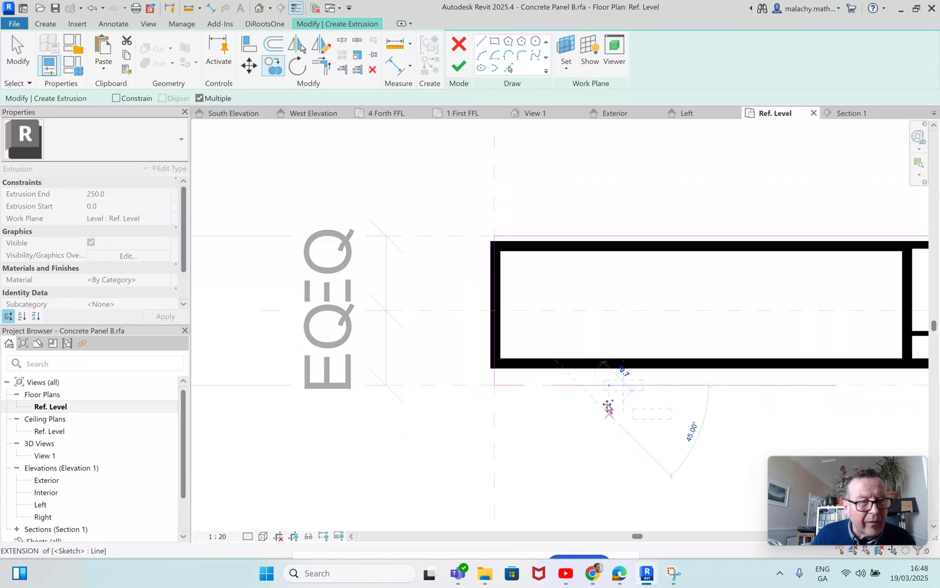
pyautogui.click(636, 385)
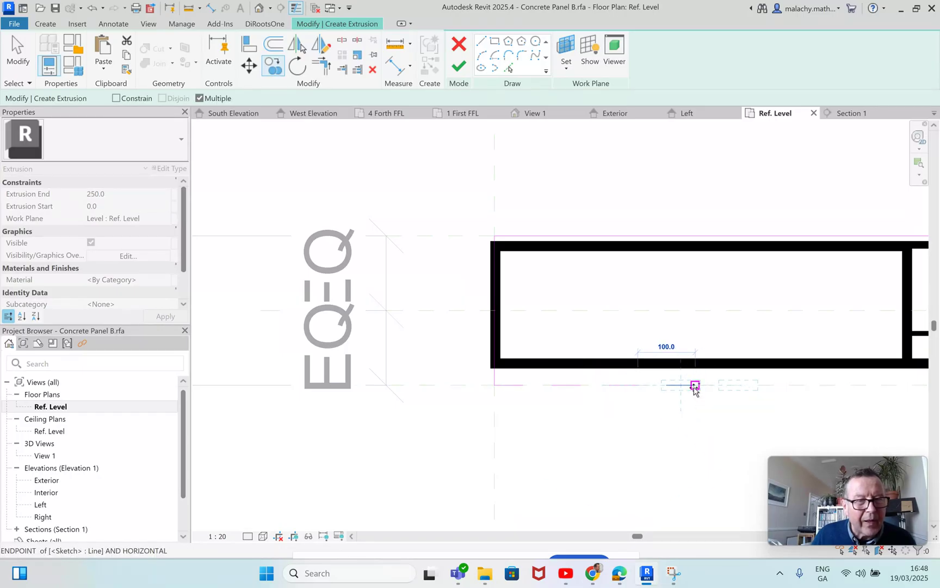
pyautogui.click(695, 386)
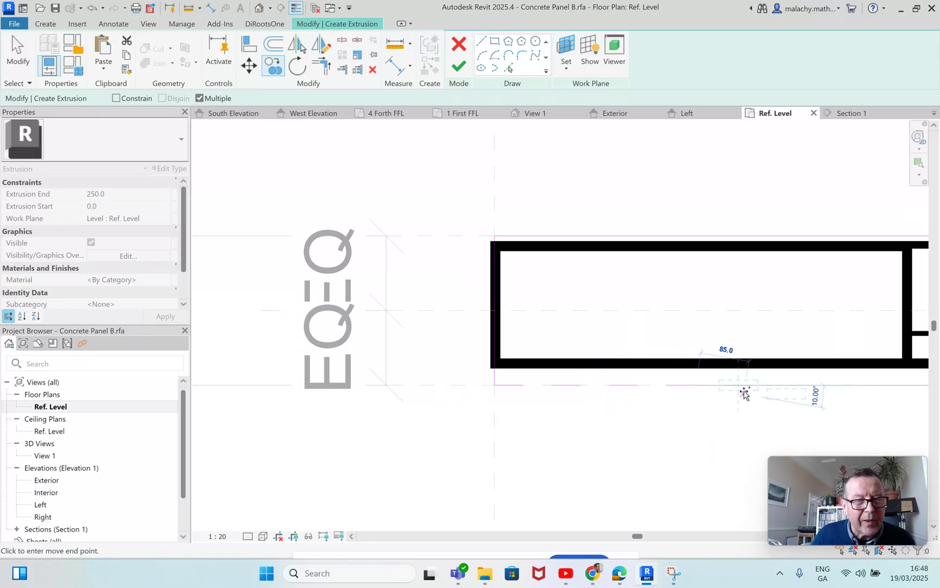
pyautogui.click(753, 386)
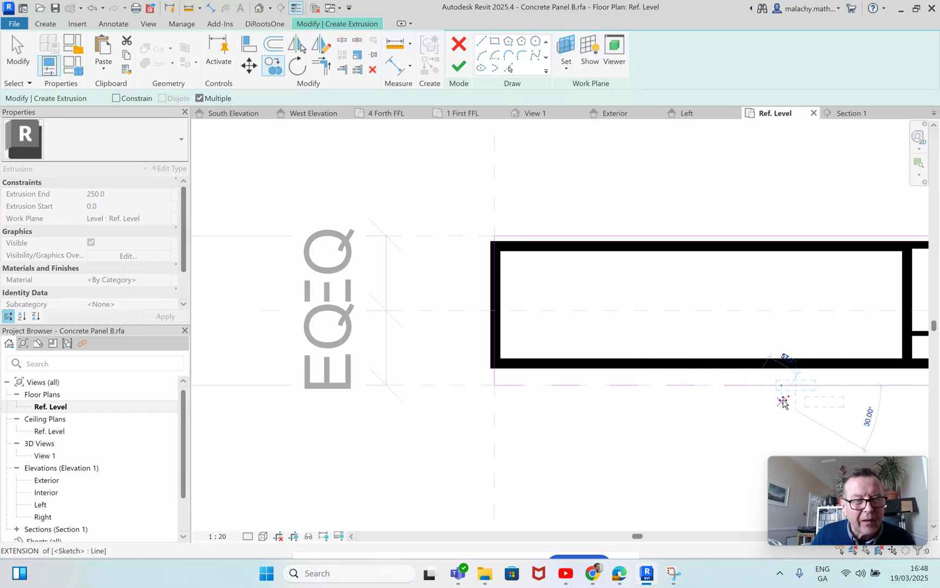
pyautogui.click(811, 385)
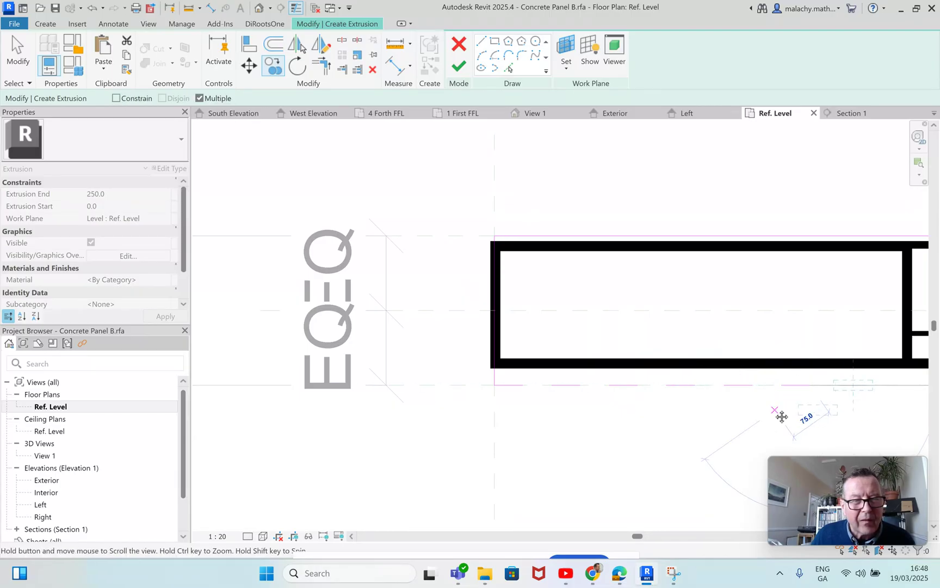
pyautogui.moveTo(780, 413); pyautogui.dragTo(541, 416, button='middle')
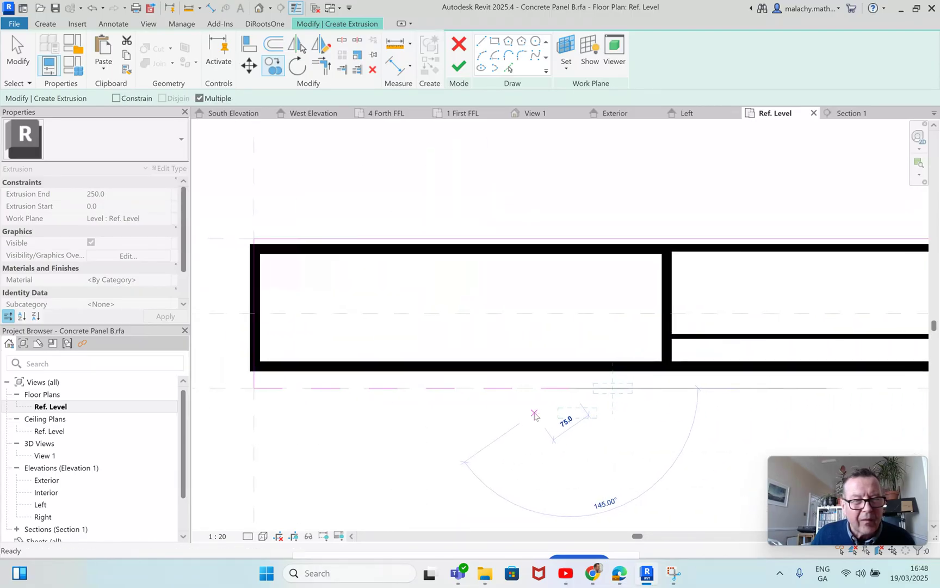
pyautogui.click(569, 389)
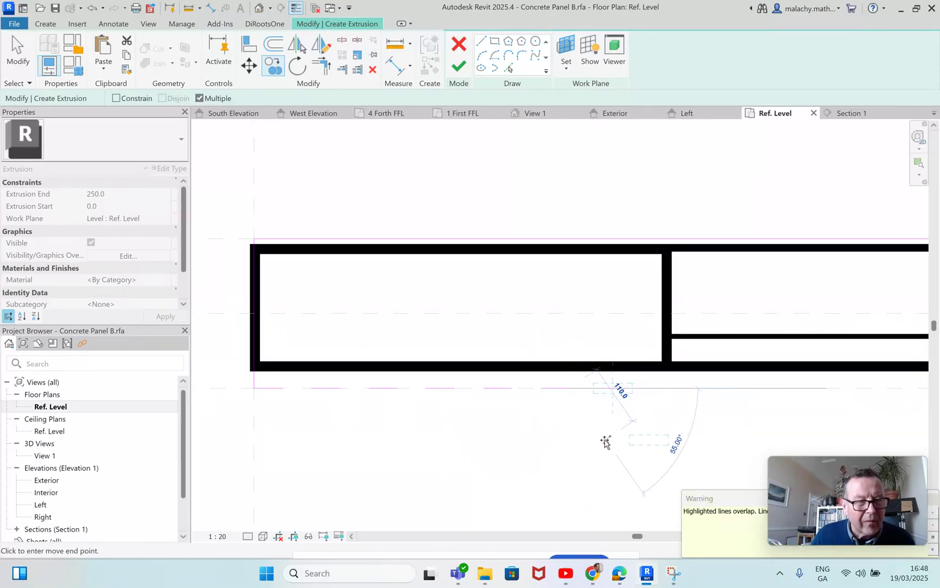
pyautogui.press('Escape')
pyautogui.press('Escape')
# Step: Delete the duplicate line overlapping the last copied 50 mm segment on the Rear Panel plane
pyautogui.scroll(3, 595, 407)
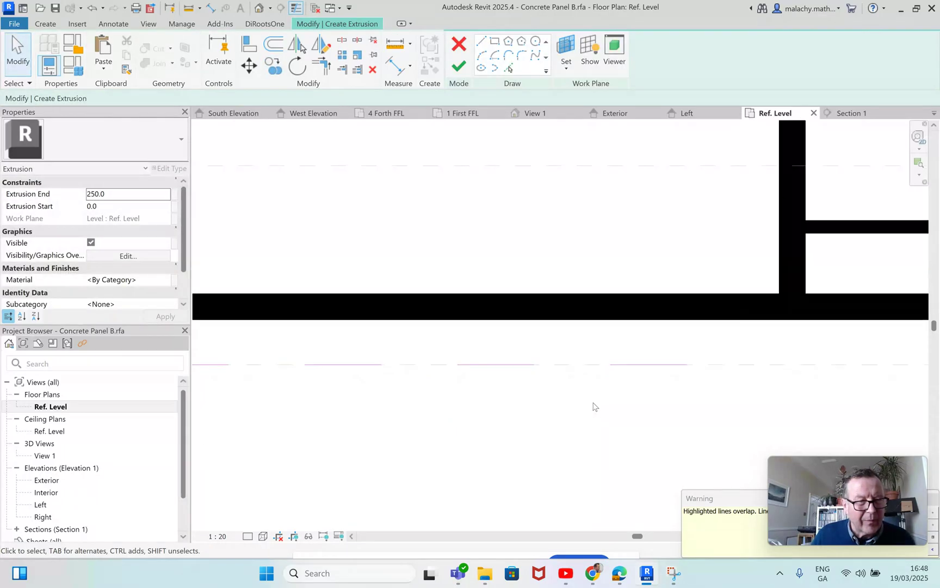
pyautogui.click(619, 365)
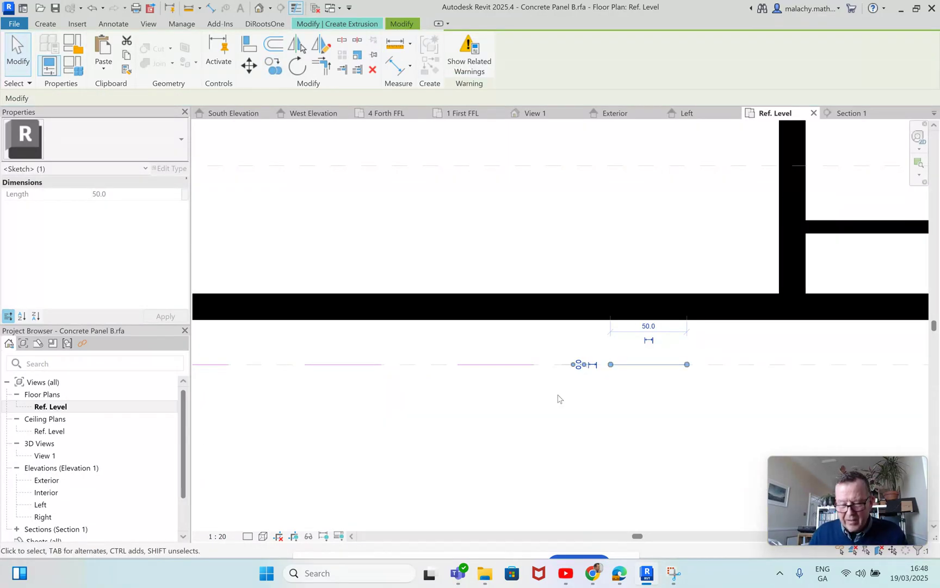
pyautogui.click(559, 399)
# Step: Copy the last 50 mm segment once more, 100 mm further right along the Rear Panel plane
pyautogui.click(637, 366)
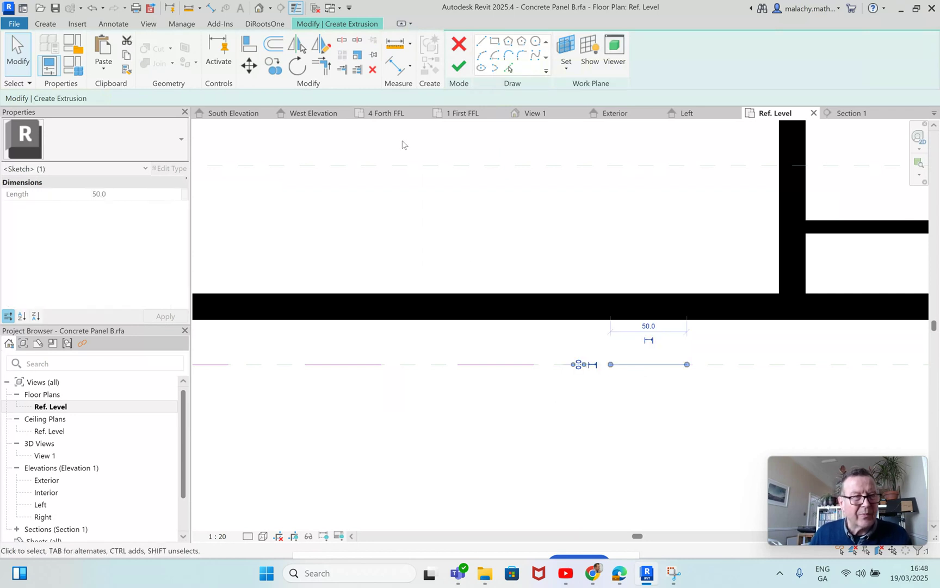
pyautogui.click(274, 66)
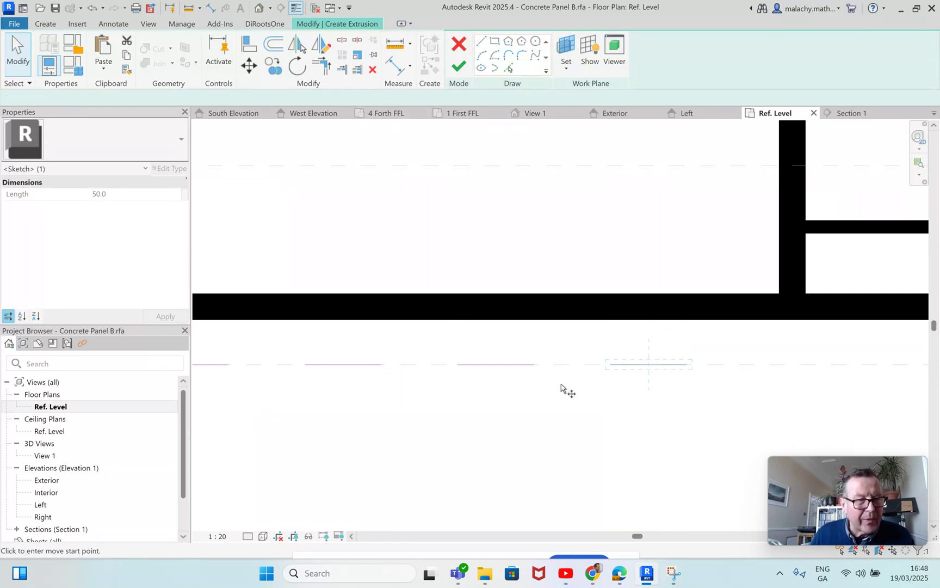
pyautogui.click(536, 364)
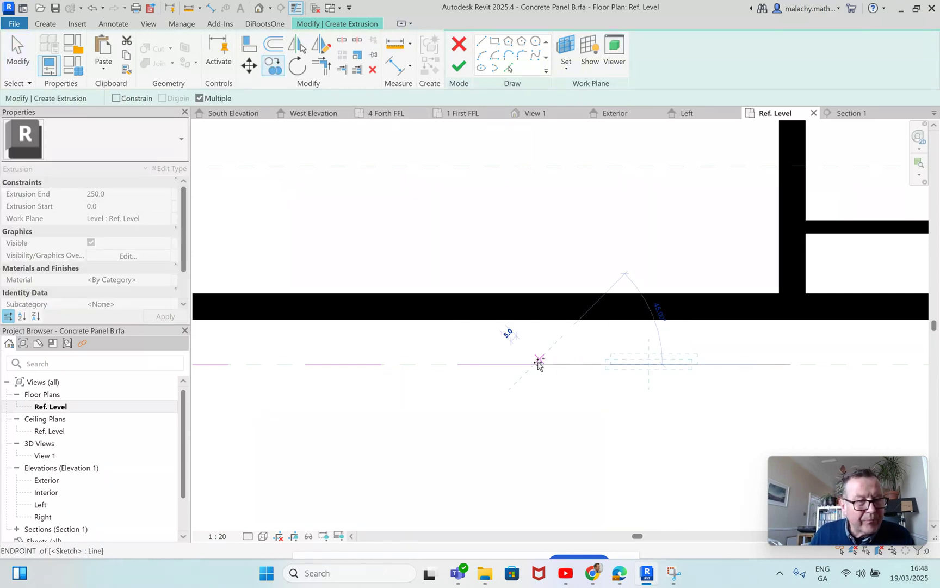
pyautogui.click(688, 364)
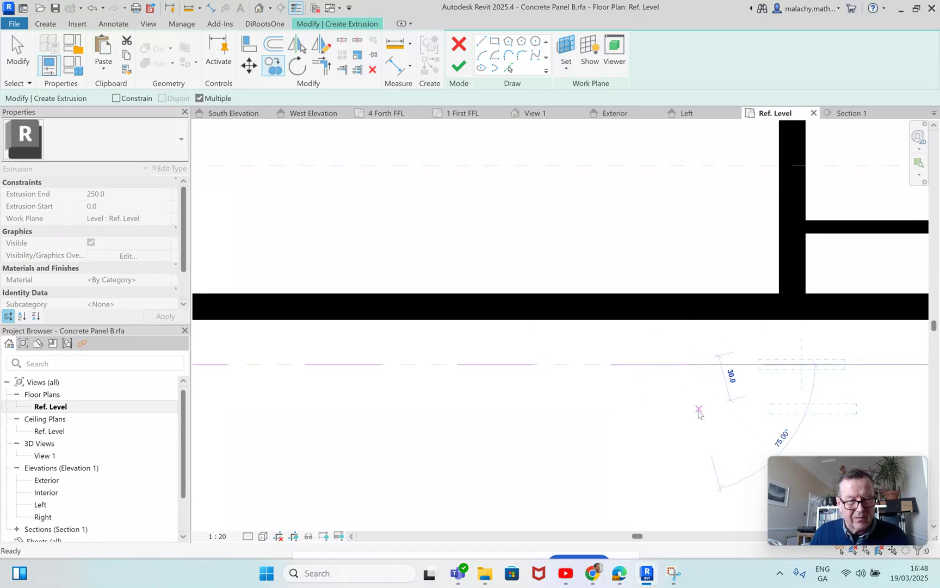
pyautogui.press('Escape')
# Step: Bridge the first two gaps from the left outer plane with start-end-radius arcs of 25 mm radius bulging into the panel
pyautogui.scroll(-4, 702, 415)
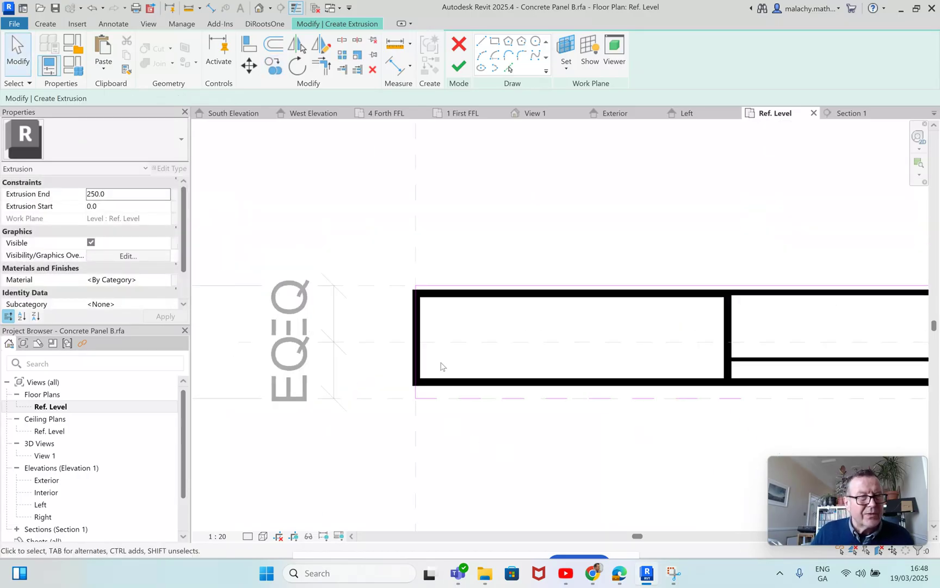
pyautogui.click(481, 56)
pyautogui.scroll(5, 456, 418)
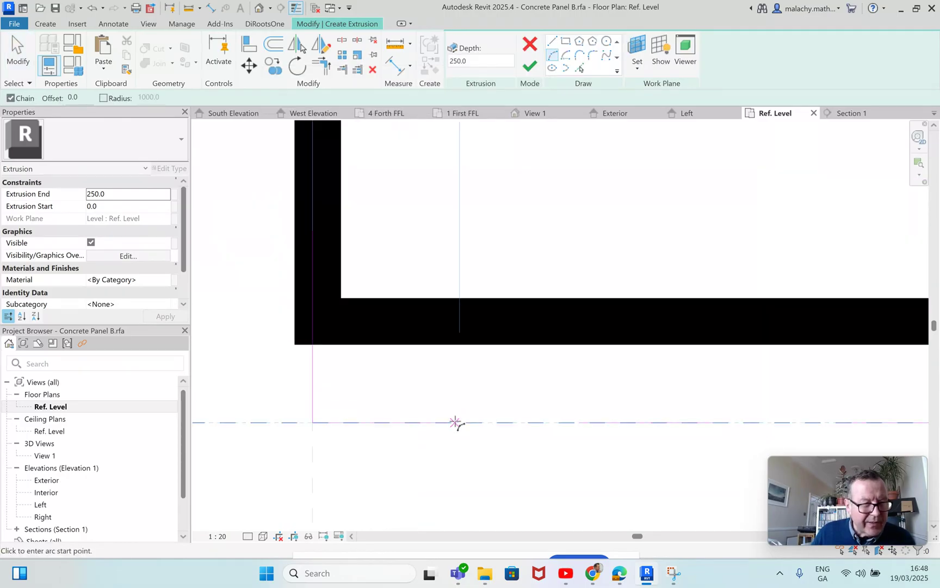
pyautogui.click(446, 422)
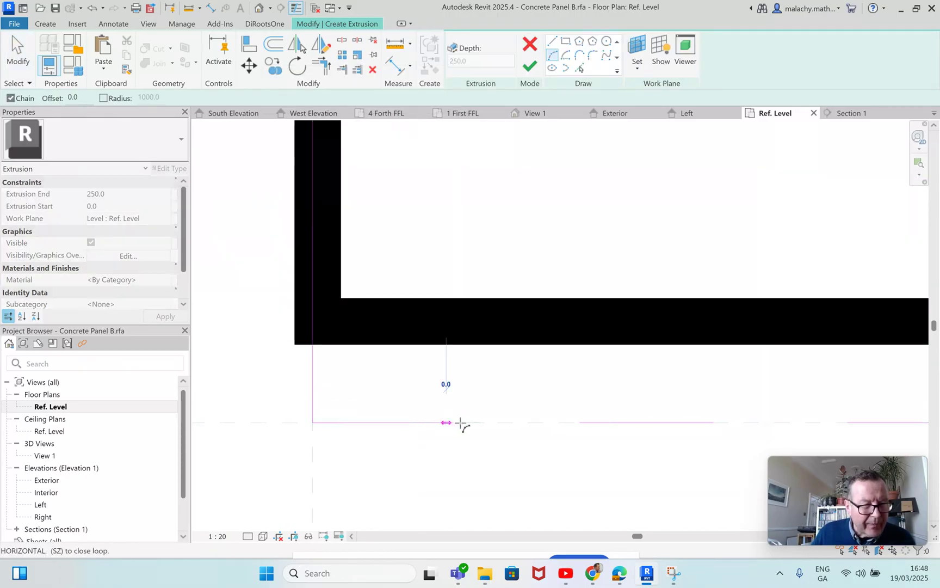
pyautogui.click(580, 422)
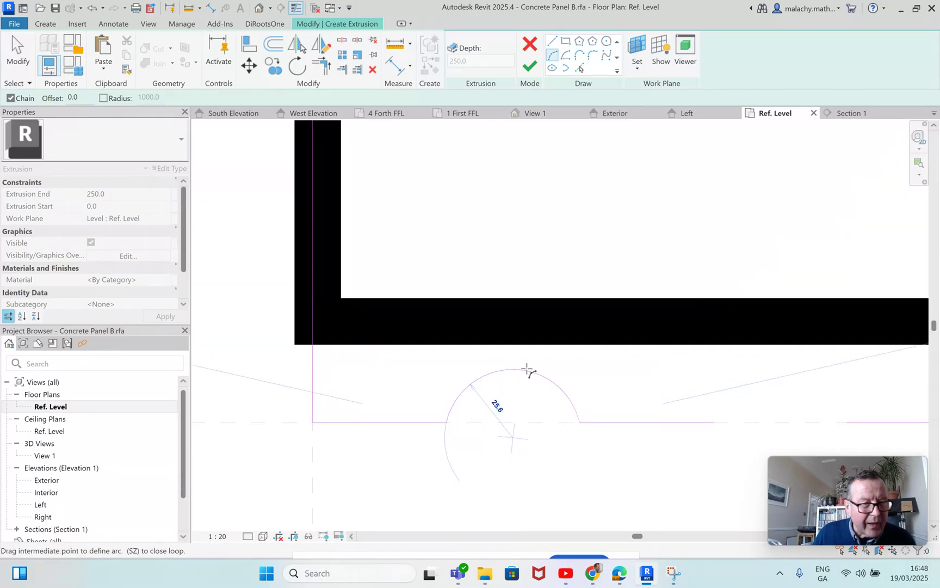
pyautogui.click(530, 368)
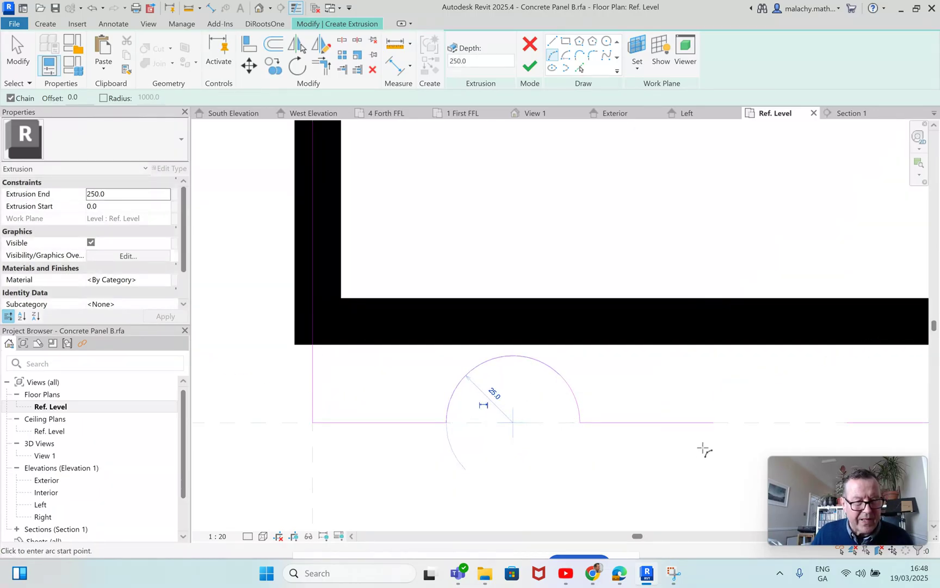
pyautogui.click(714, 422)
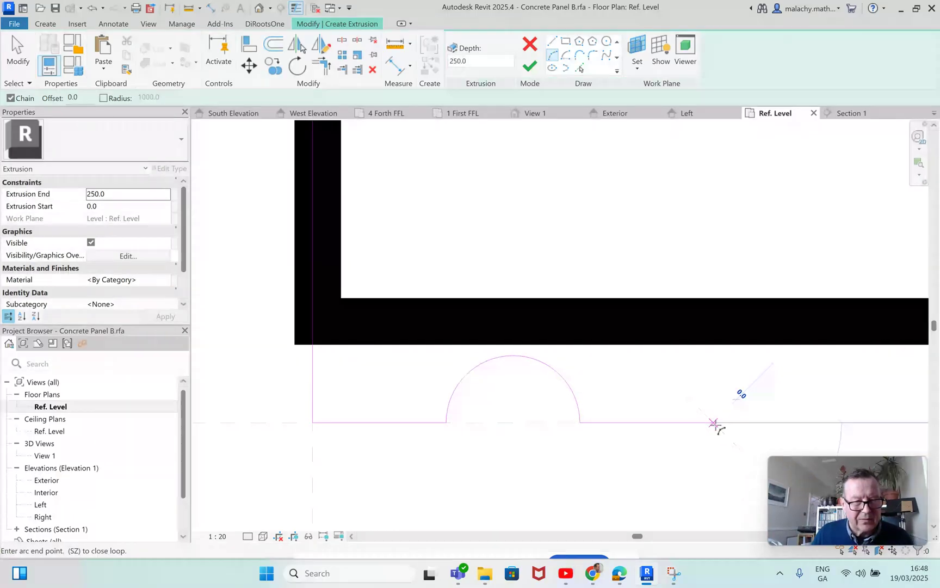
pyautogui.click(846, 422)
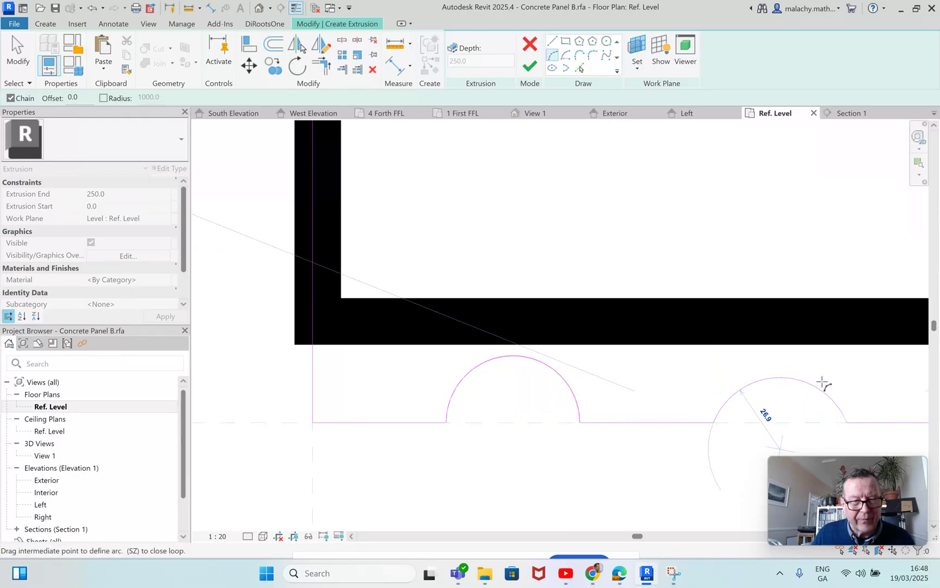
pyautogui.click(756, 362)
# Step: Sketch 25 mm radius semicircular arcs into the panel across the third and fourth gaps on the Rear Panel plane
pyautogui.scroll(-4, 648, 450)
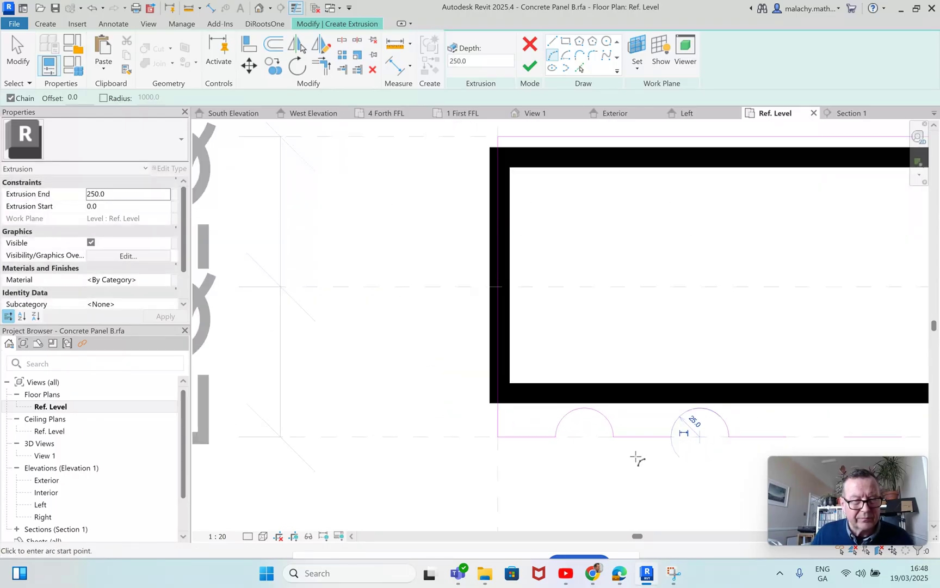
pyautogui.moveTo(588, 482); pyautogui.dragTo(287, 474, button='middle')
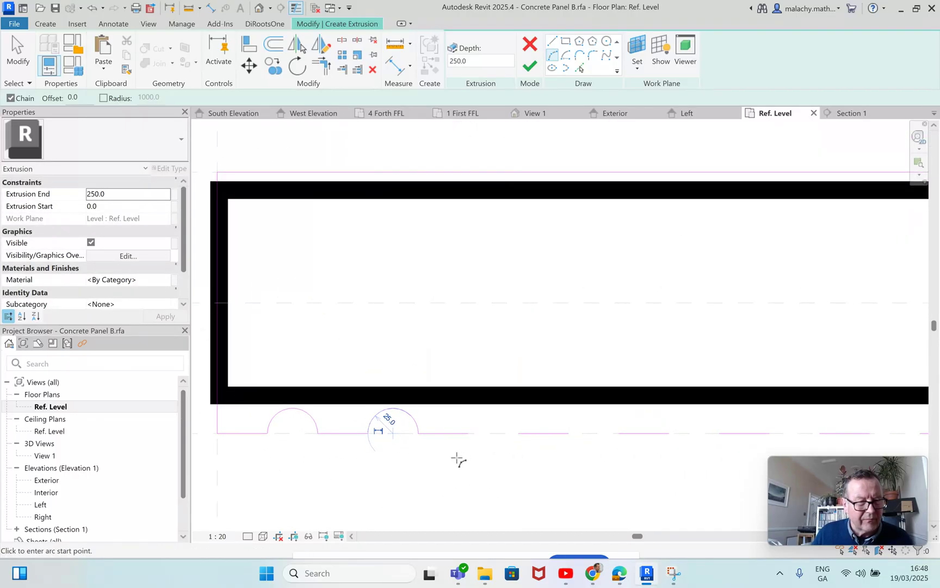
pyautogui.click(468, 433)
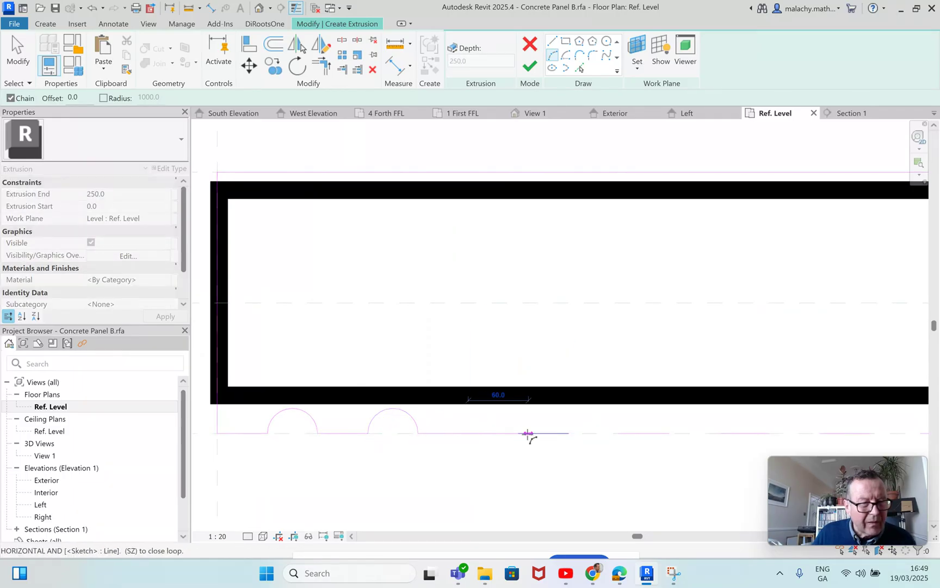
pyautogui.scroll(2, 519, 434)
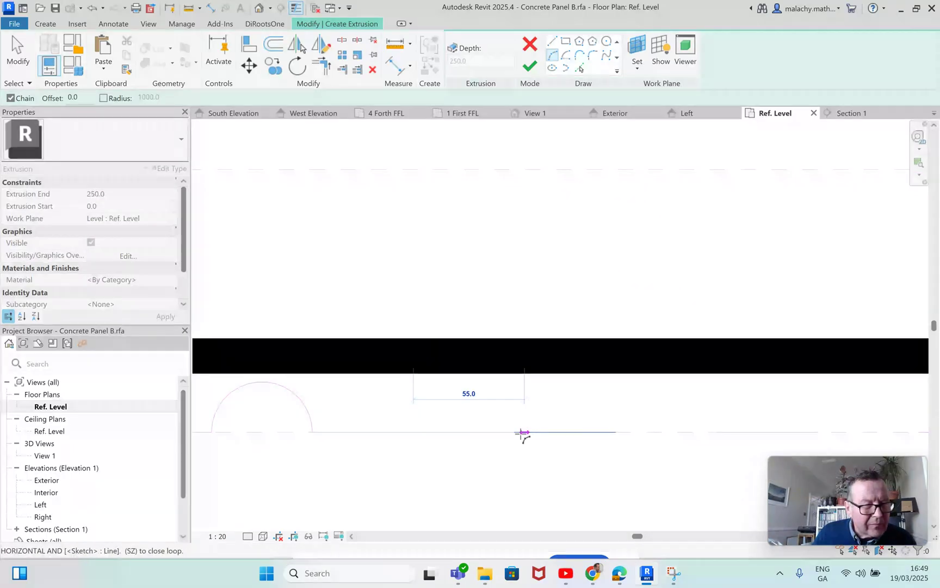
pyautogui.click(516, 432)
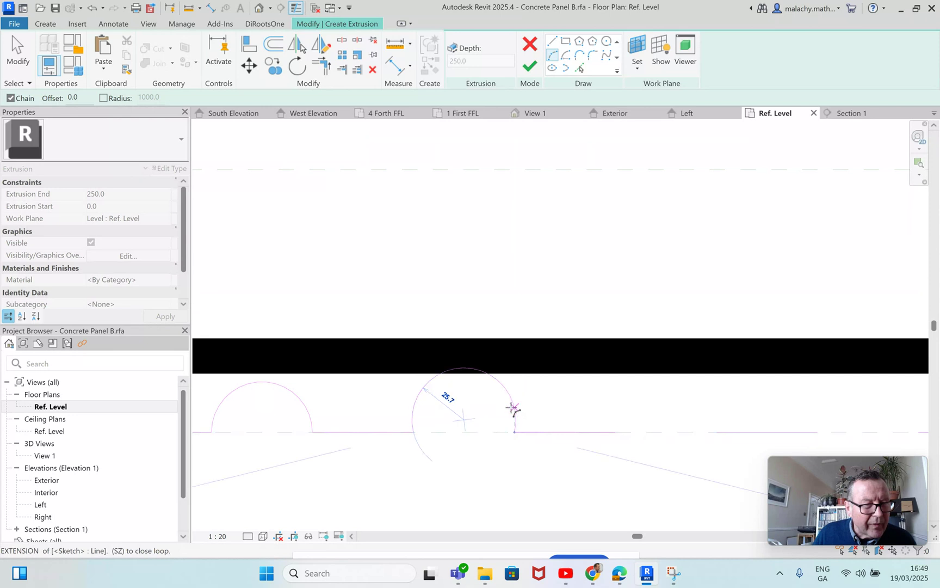
pyautogui.click(515, 417)
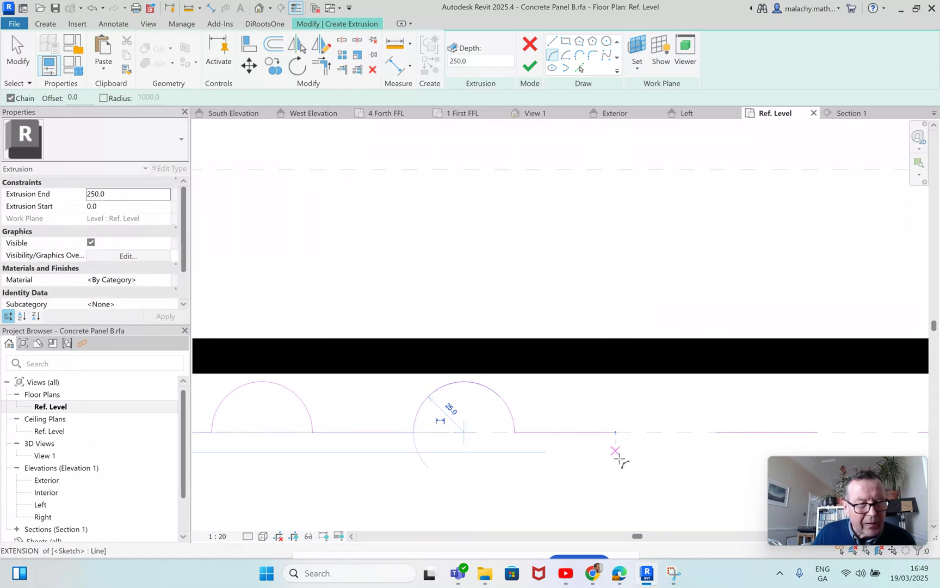
pyautogui.click(615, 432)
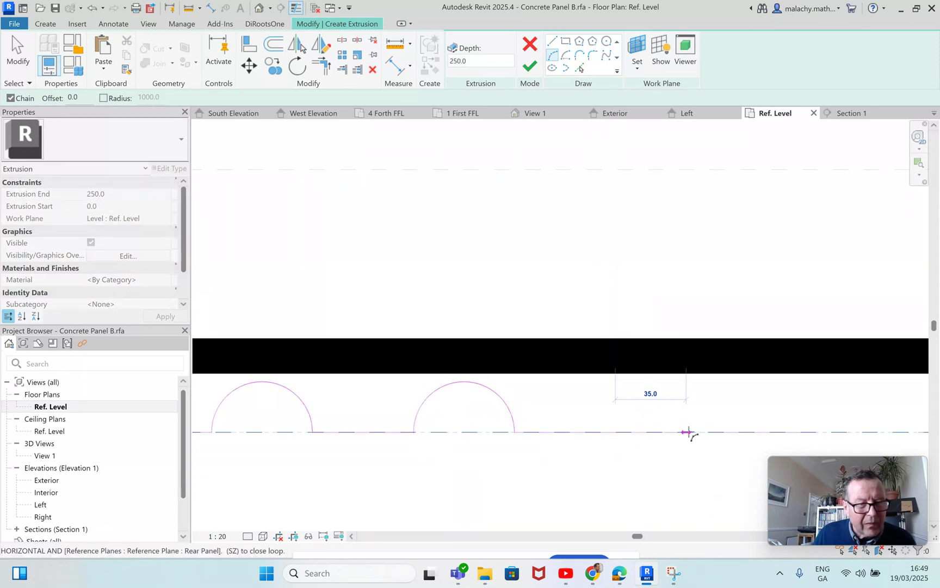
pyautogui.click(716, 432)
pyautogui.click(710, 399)
# Step: Sketch a 25 mm radius semicircular arc into the panel across the fifth gap on the Rear Panel plane
pyautogui.moveTo(646, 447); pyautogui.dragTo(361, 451, button='middle')
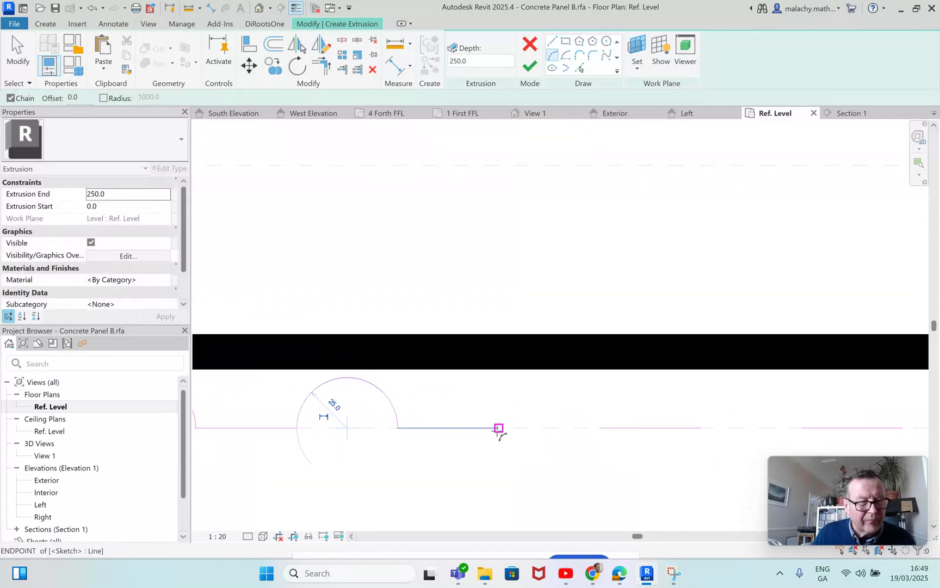
pyautogui.click(499, 428)
pyautogui.click(600, 428)
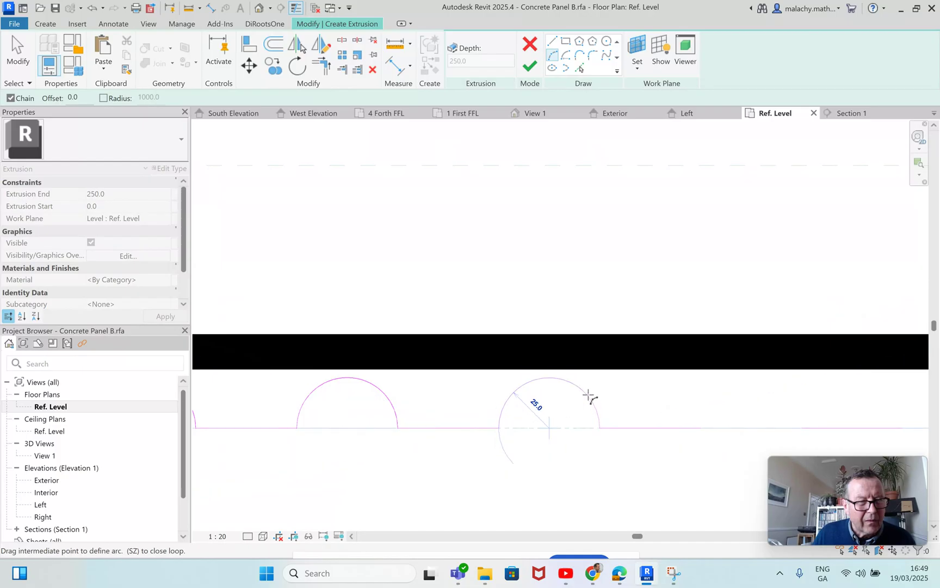
pyautogui.click(591, 387)
# Step: Sketch 25 mm radius semicircular arcs into the panel across the sixth and seventh gaps, reaching the last copied segment
pyautogui.scroll(-2, 517, 453)
pyautogui.moveTo(621, 467); pyautogui.dragTo(462, 466, button='middle')
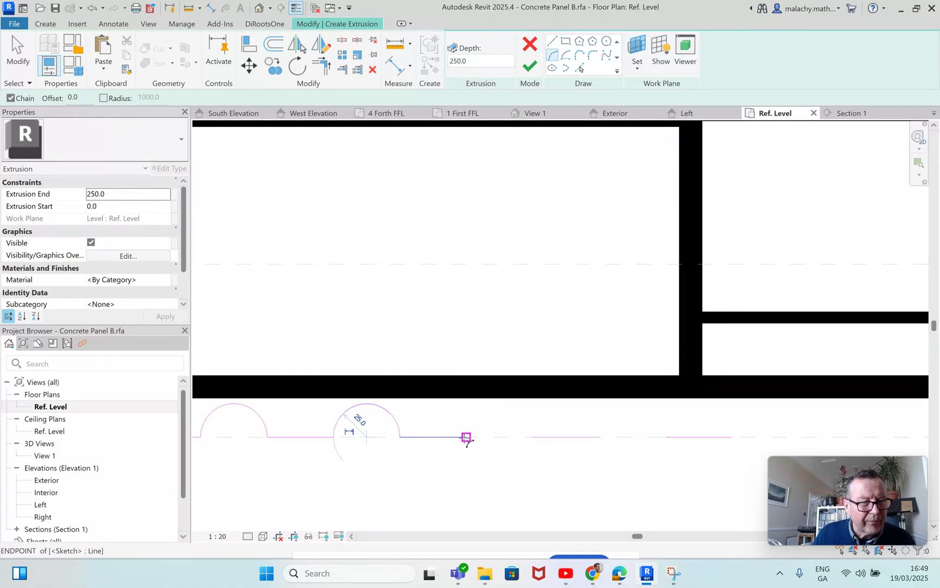
pyautogui.click(466, 437)
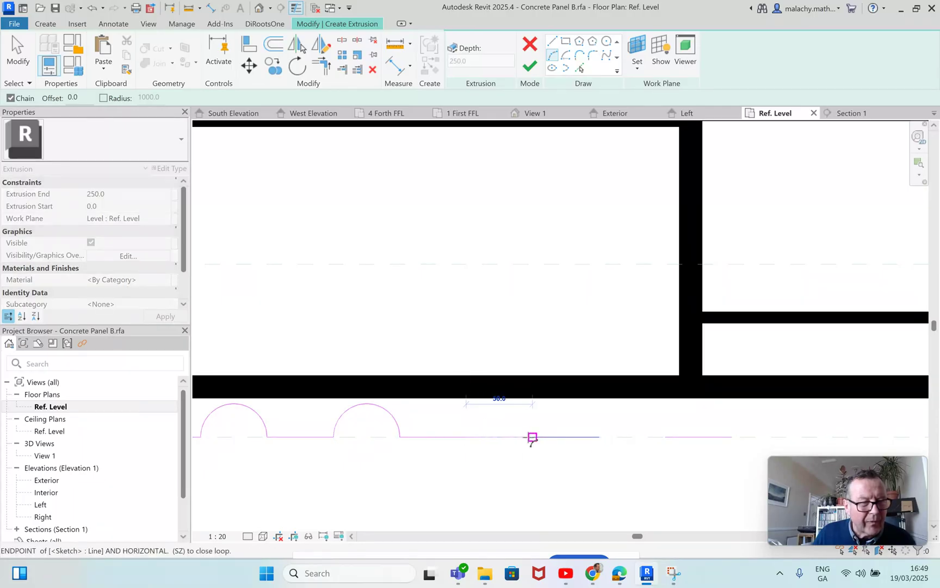
pyautogui.click(533, 437)
pyautogui.click(493, 417)
pyautogui.click(600, 437)
pyautogui.click(665, 437)
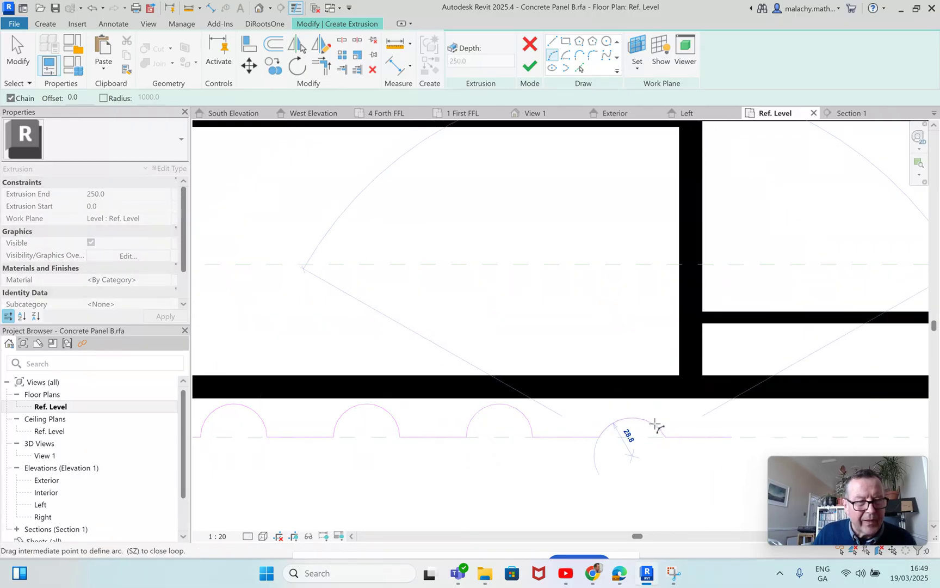
pyautogui.click(658, 419)
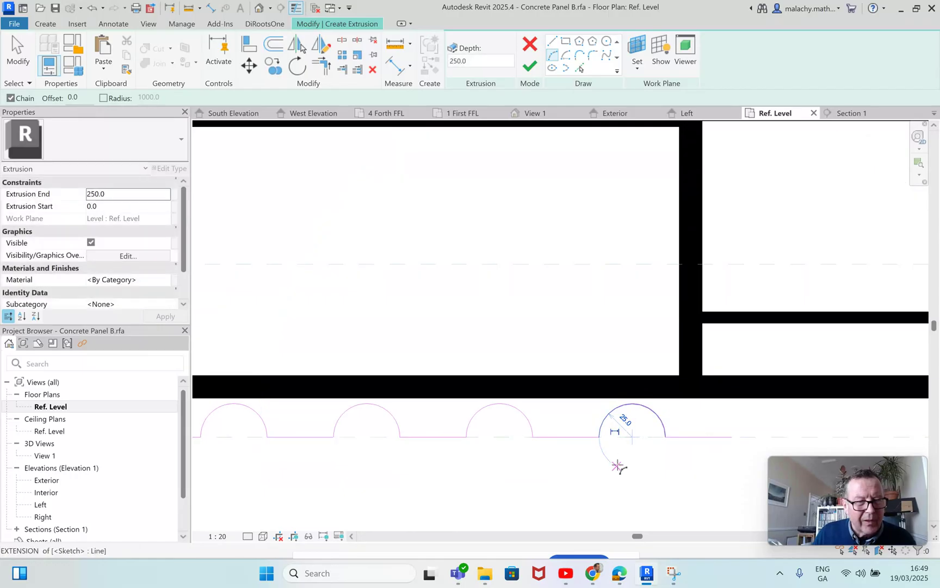
pyautogui.moveTo(648, 458); pyautogui.dragTo(377, 462, button='middle')
pyautogui.click(457, 437)
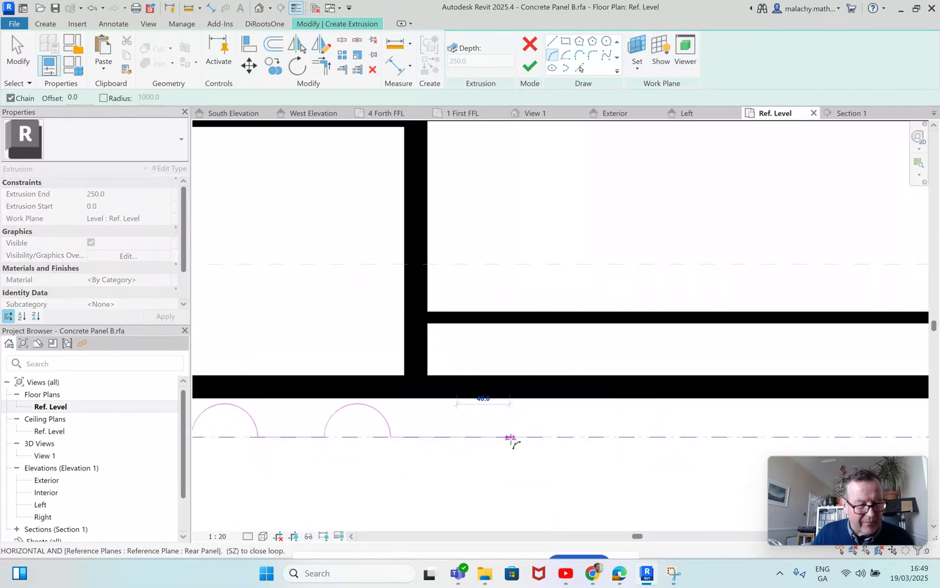
pyautogui.scroll(-3, 512, 438)
pyautogui.scroll(-1, 511, 438)
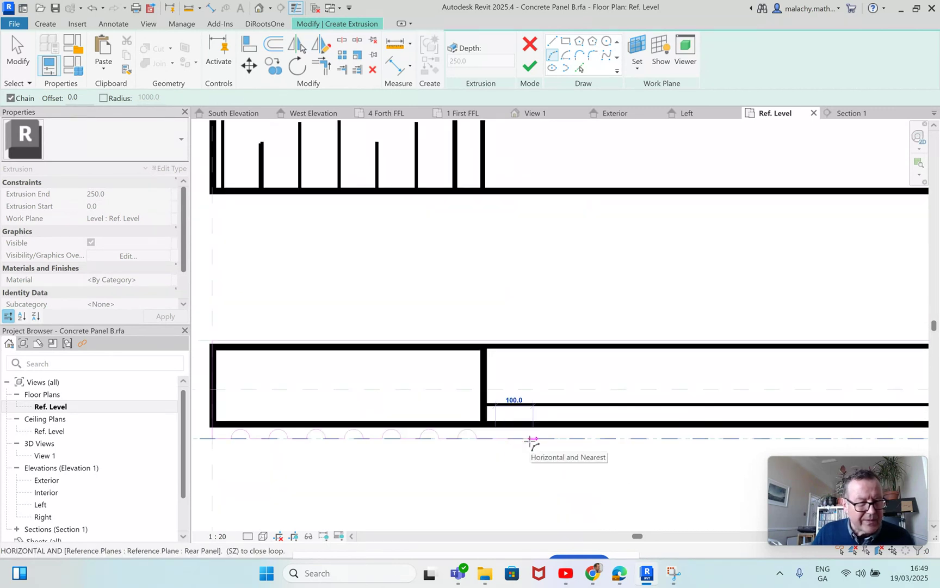
pyautogui.moveTo(530, 442); pyautogui.dragTo(364, 445, button='middle')
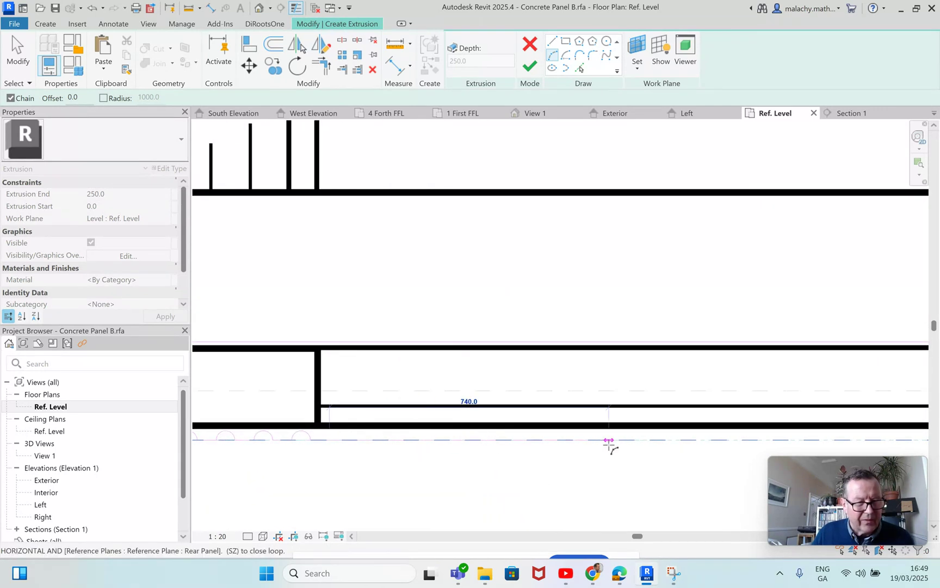
pyautogui.scroll(-1, 707, 444)
pyautogui.moveTo(707, 444); pyautogui.dragTo(384, 454, button='middle')
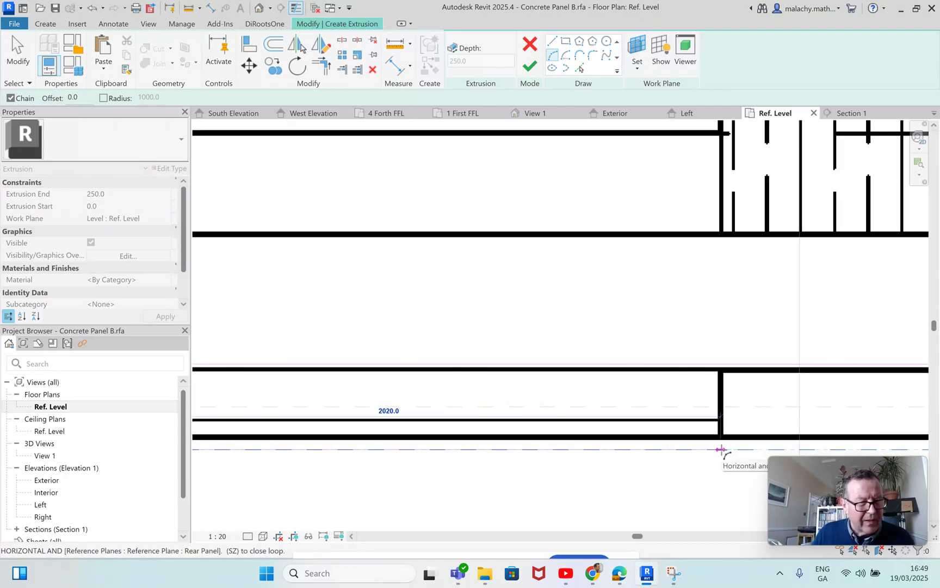
pyautogui.click(720, 450)
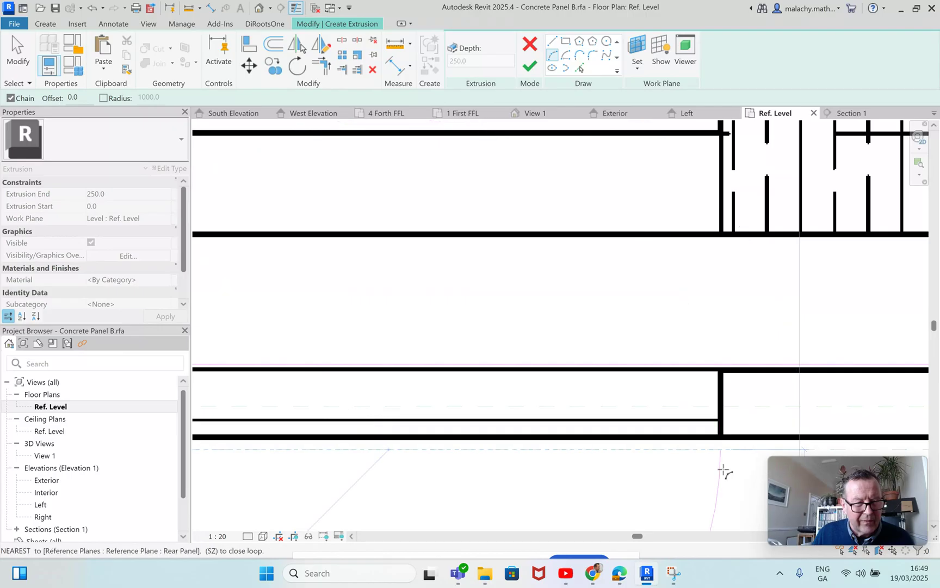
pyautogui.press('Escape')
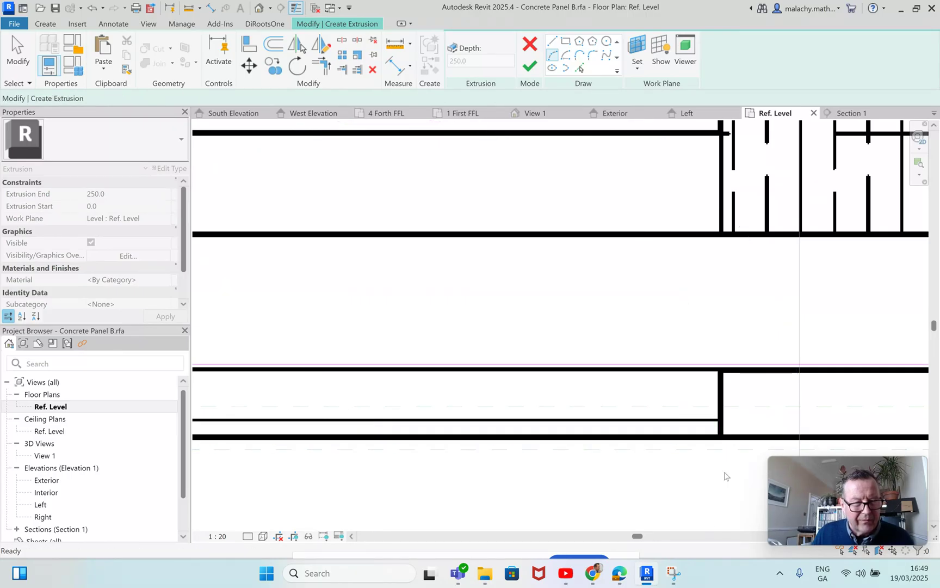
# Step: Sketch a straight 2020 mm line along the Rear Panel plane from the last groove segment to the start of the middle ribbed section
pyautogui.scroll(-1, 726, 475)
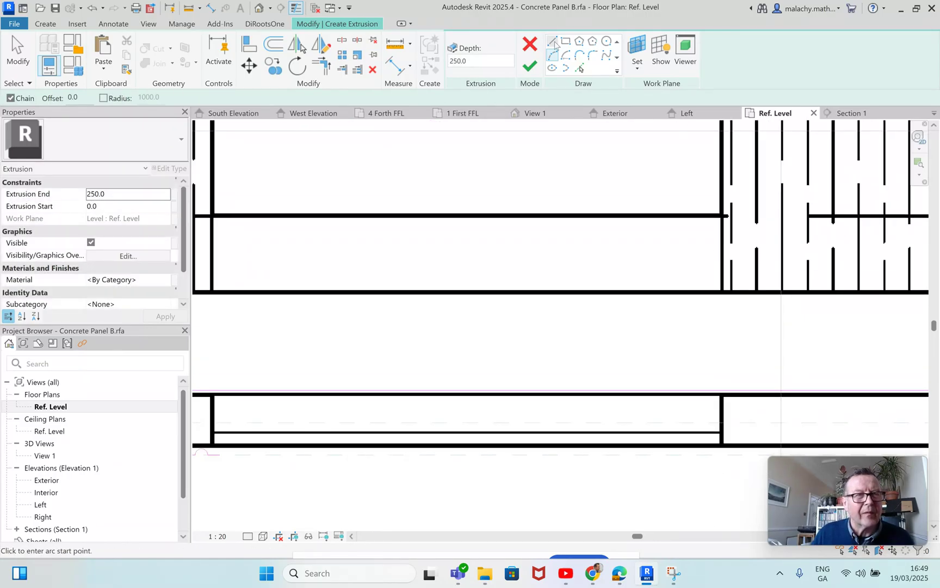
pyautogui.click(552, 42)
pyautogui.click(219, 455)
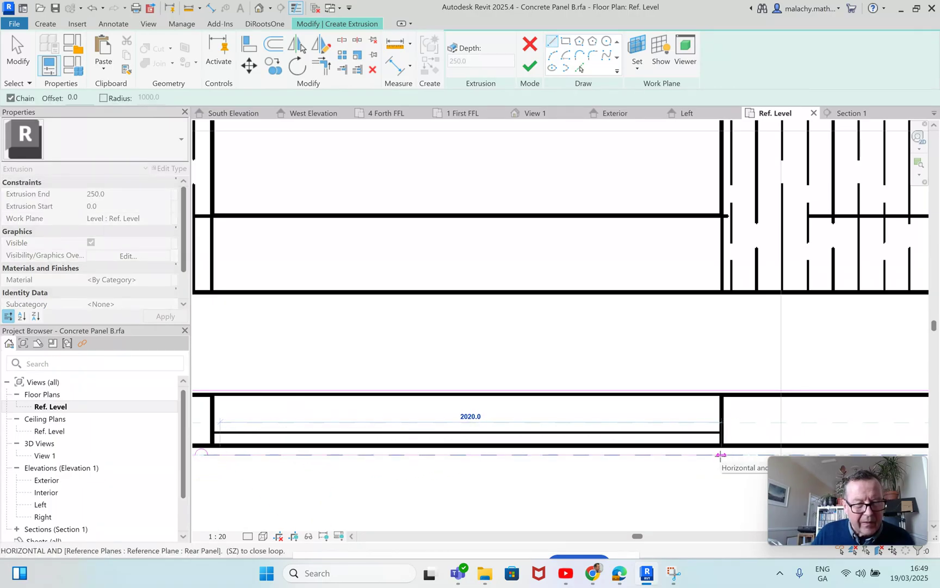
pyautogui.click(721, 454)
pyautogui.press('Escape')
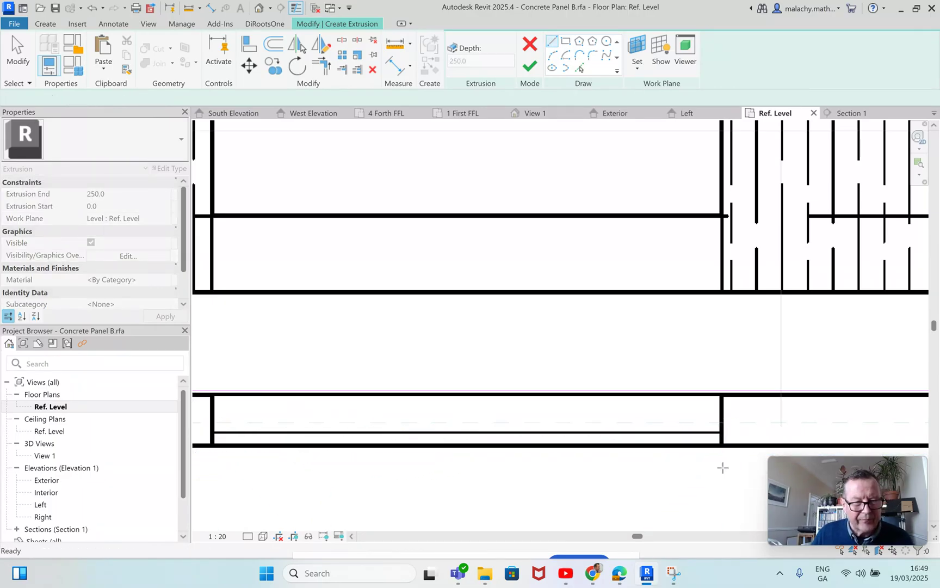
pyautogui.scroll(-4, 722, 466)
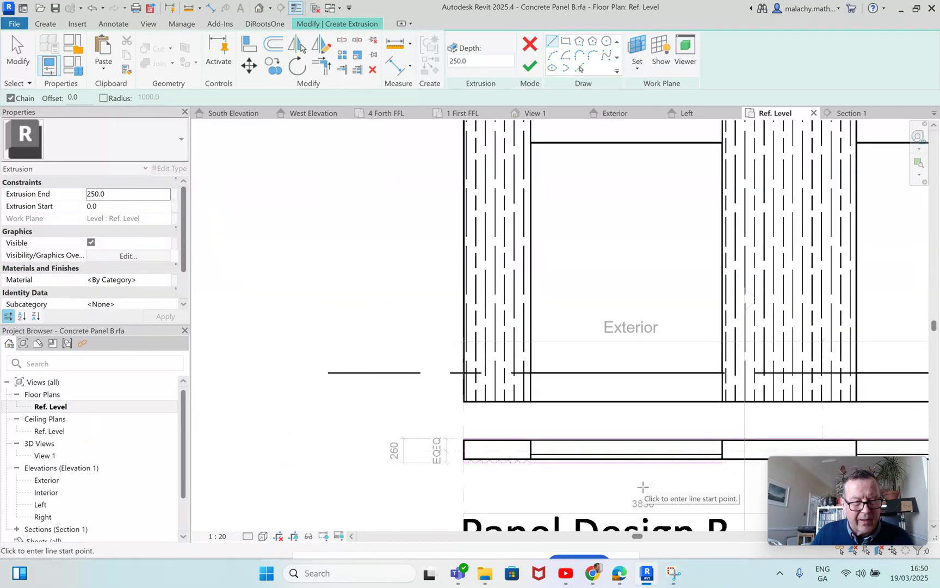
pyautogui.moveTo(631, 306); pyautogui.dragTo(369, 195, button='middle')
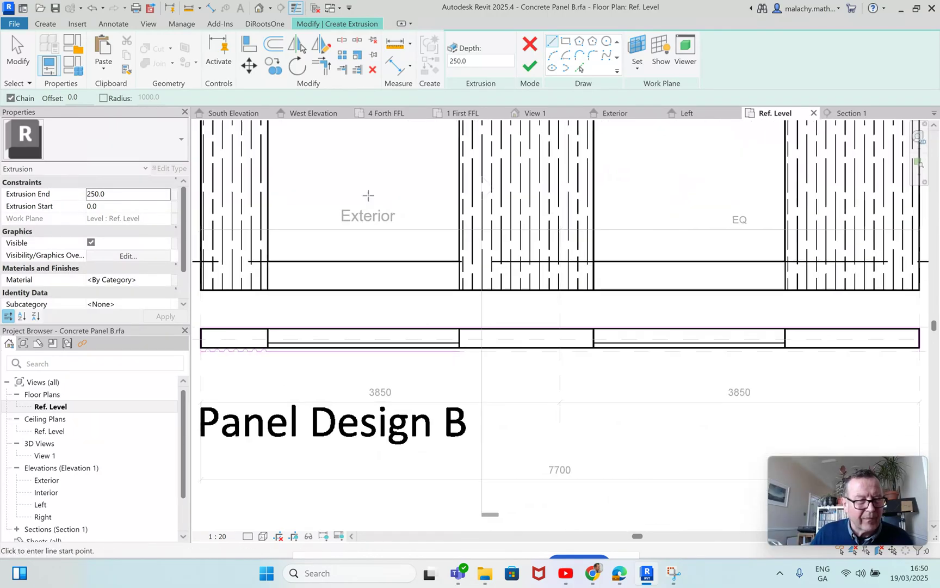
pyautogui.moveTo(372, 374); pyautogui.dragTo(480, 386, button='middle')
pyautogui.press('Escape')
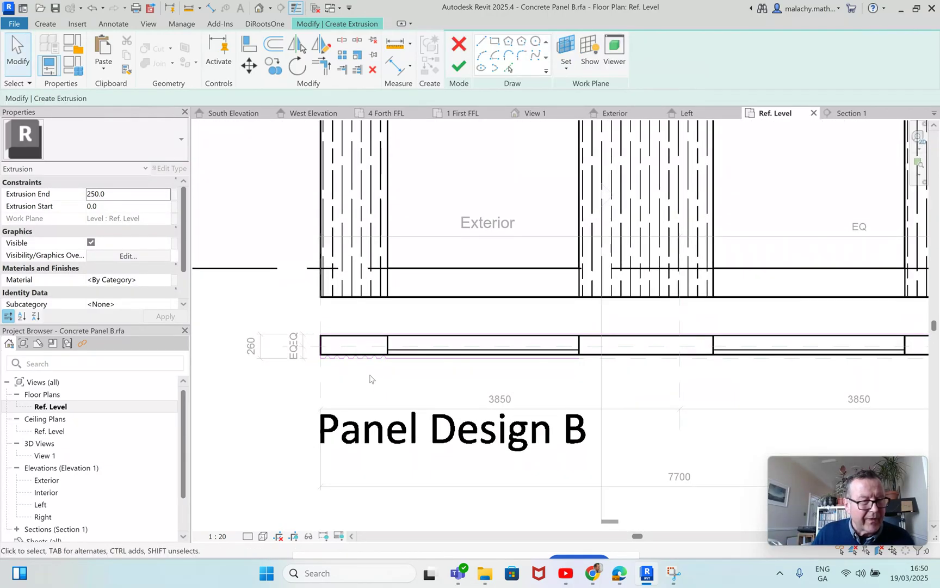
# Step: Copy the run of seven grooves and its connecting segments from the left outer plane to the end of the 2020 mm line
pyautogui.scroll(6, 369, 377)
pyautogui.scroll(1, 367, 367)
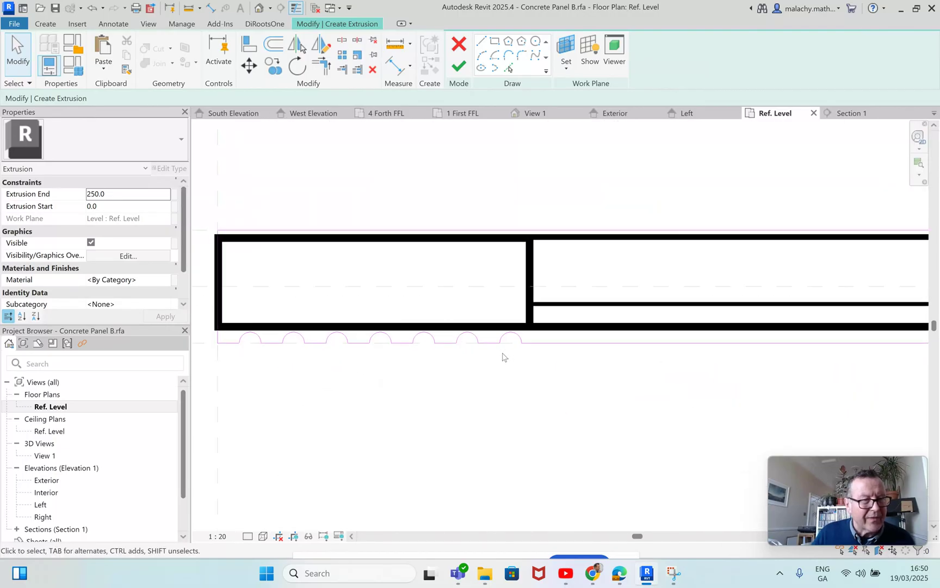
pyautogui.moveTo(510, 361)
pyautogui.mouseDown()
pyautogui.moveTo(319, 357)
pyautogui.moveTo(237, 339)
pyautogui.mouseUp()
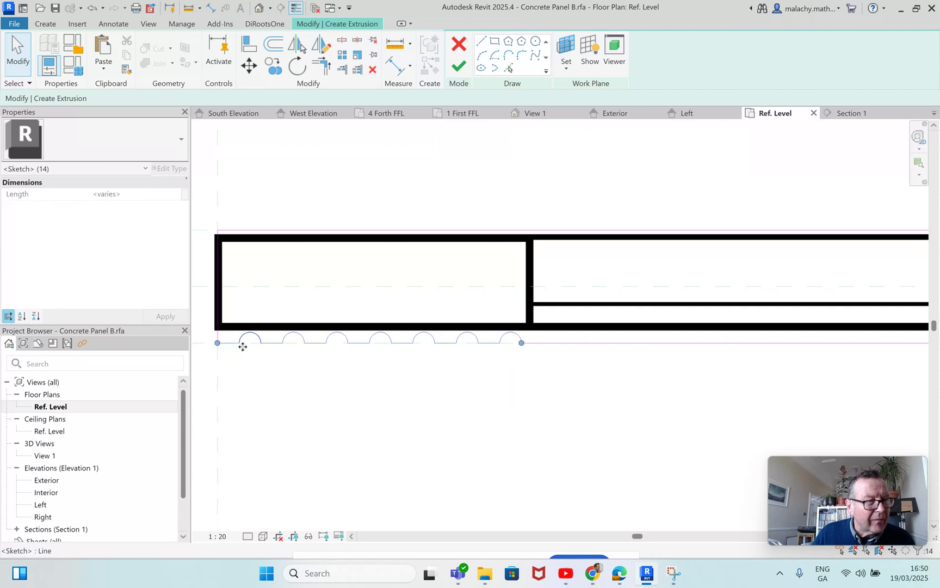
pyautogui.click(274, 64)
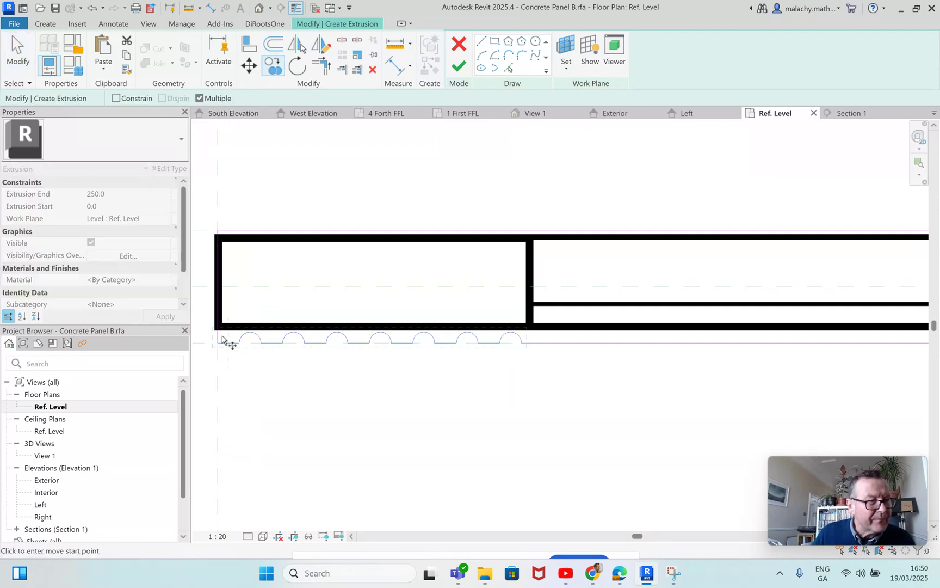
pyautogui.click(218, 342)
pyautogui.scroll(-4, 493, 381)
pyautogui.scroll(-1, 494, 380)
pyautogui.moveTo(549, 393); pyautogui.dragTo(335, 404, button='middle')
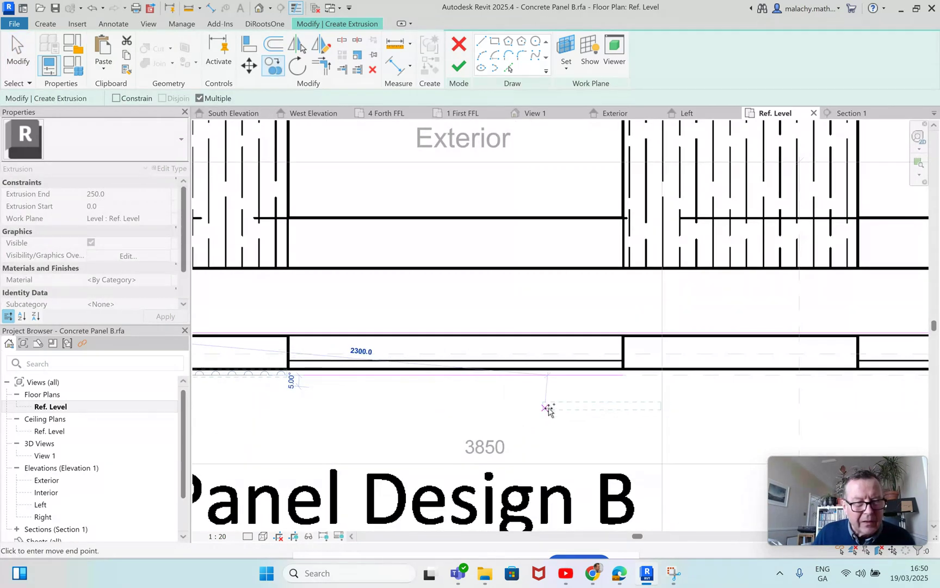
pyautogui.click(623, 376)
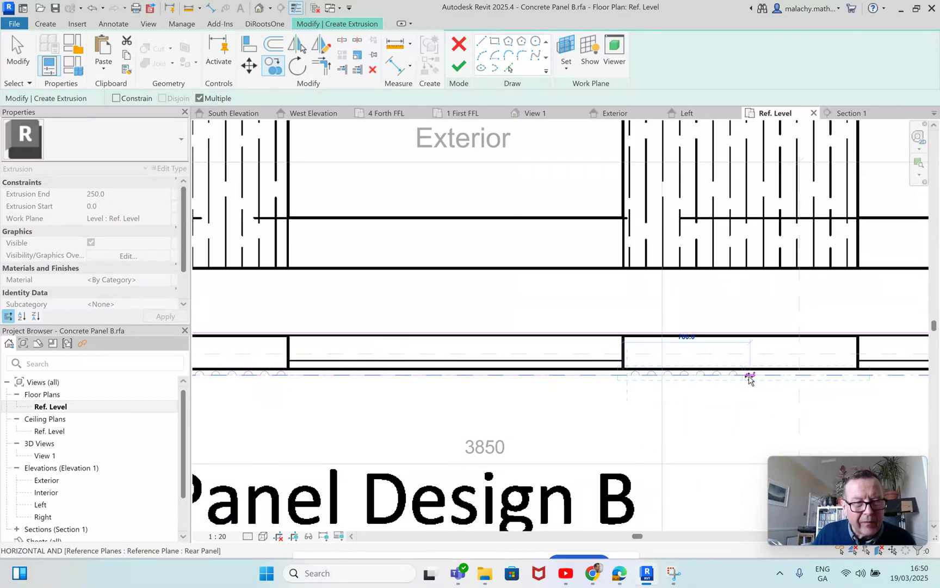
# Step: Place a second copy of the groove run 740 mm along the Rear Panel plane from the start of the first copy
pyautogui.scroll(5, 746, 378)
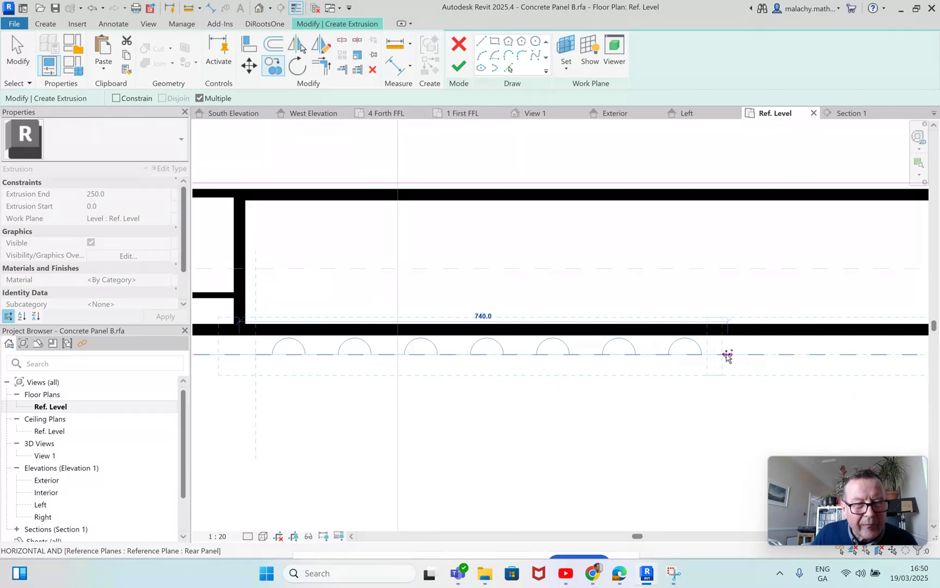
pyautogui.click(728, 355)
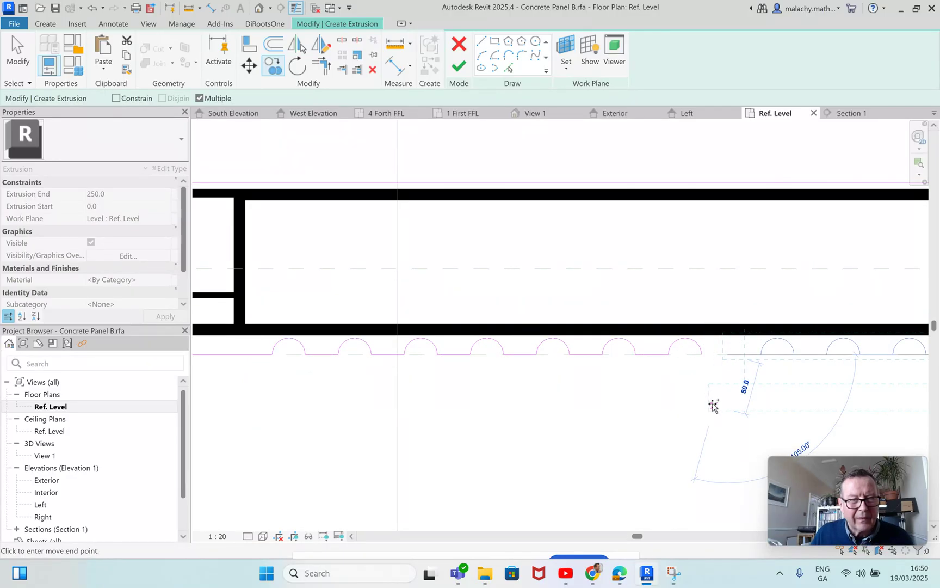
pyautogui.scroll(-5, 714, 406)
pyautogui.press('Escape')
pyautogui.press('Escape')
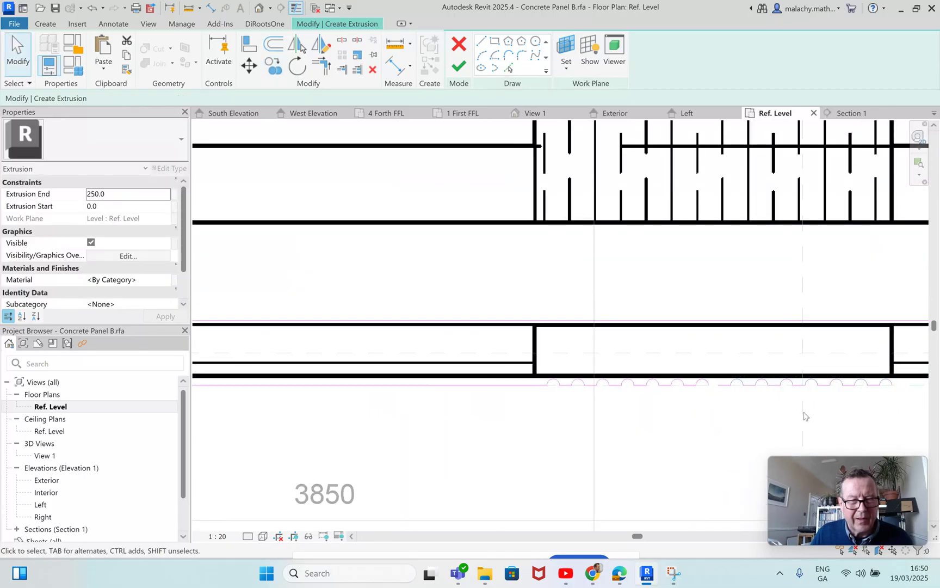
pyautogui.moveTo(900, 399); pyautogui.dragTo(714, 386)
pyautogui.click(416, 174)
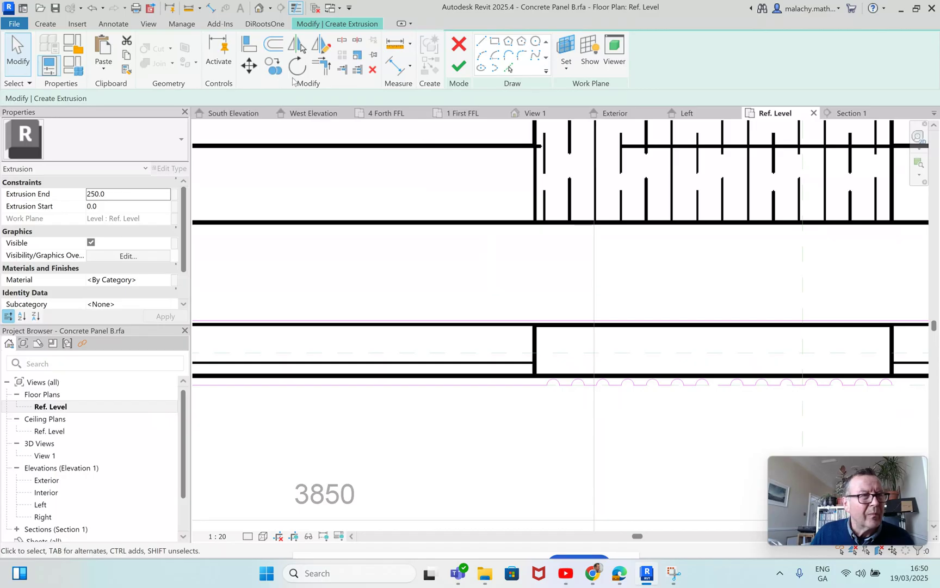
pyautogui.click(272, 66)
pyautogui.click(250, 65)
pyautogui.scroll(3, 727, 387)
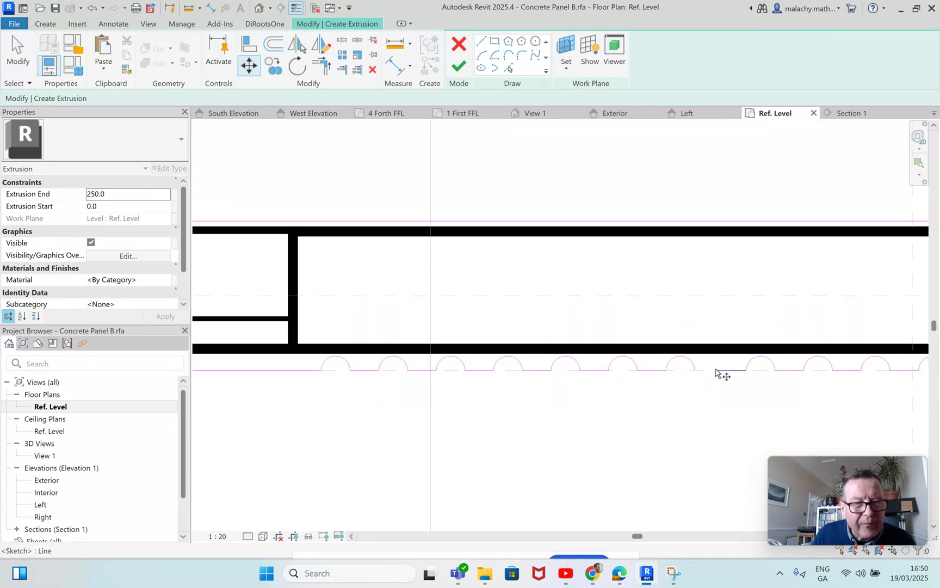
pyautogui.press('Escape')
# Step: Select the second copied groove run in the middle ribbed section and start moving it
pyautogui.scroll(-5, 719, 392)
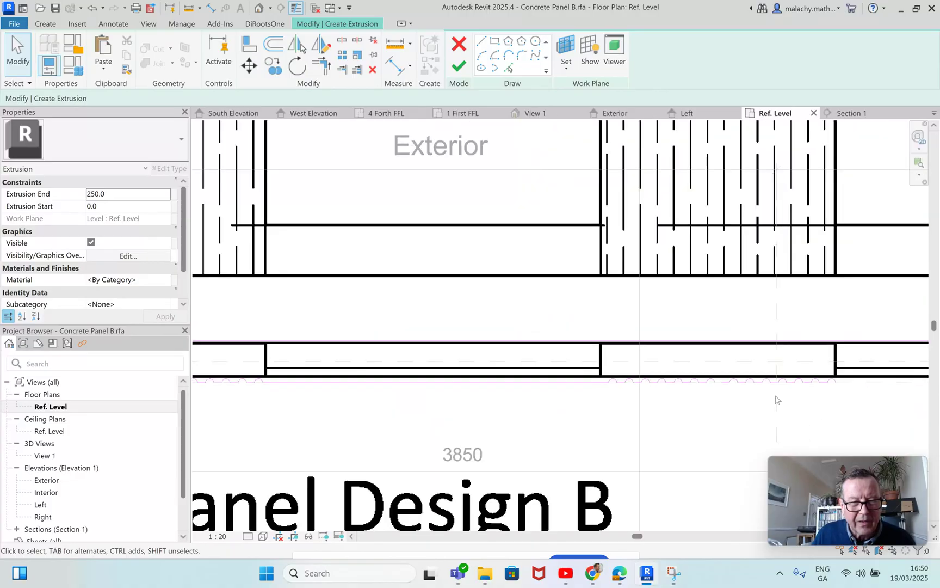
pyautogui.moveTo(848, 395); pyautogui.dragTo(720, 379)
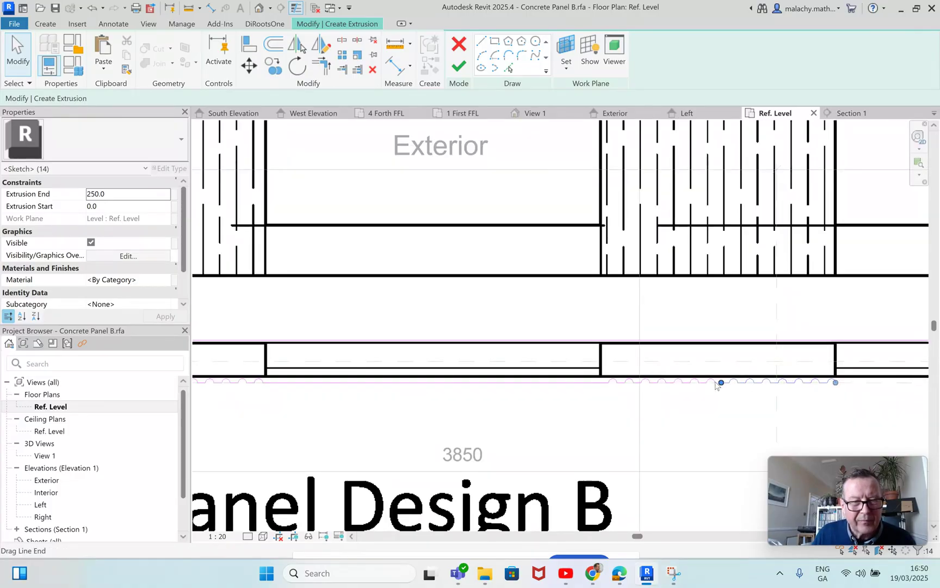
pyautogui.click(250, 66)
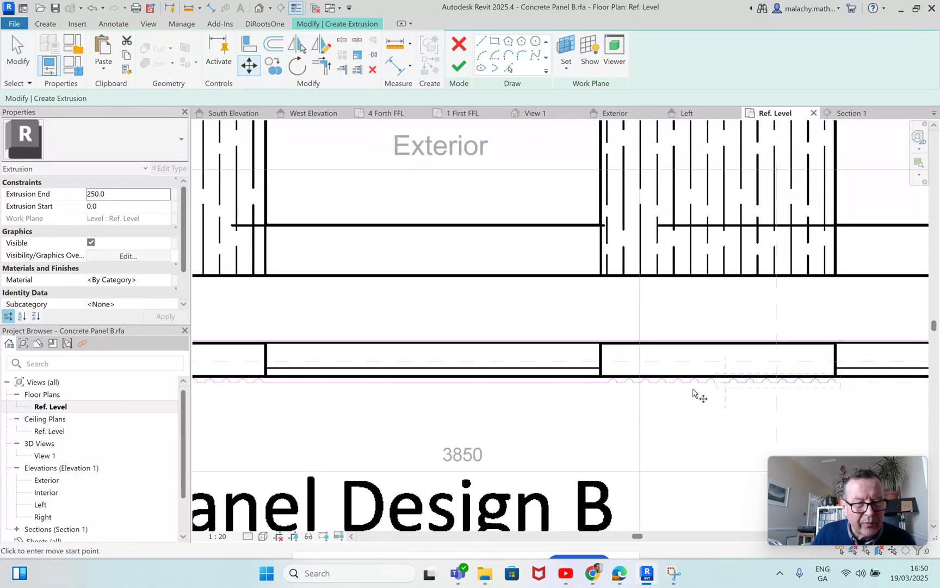
# Step: Move the selected run of grooves along the panel's front line so it joins the end of the existing grooves
pyautogui.scroll(3, 735, 401)
pyautogui.scroll(3, 738, 400)
pyautogui.click(782, 349)
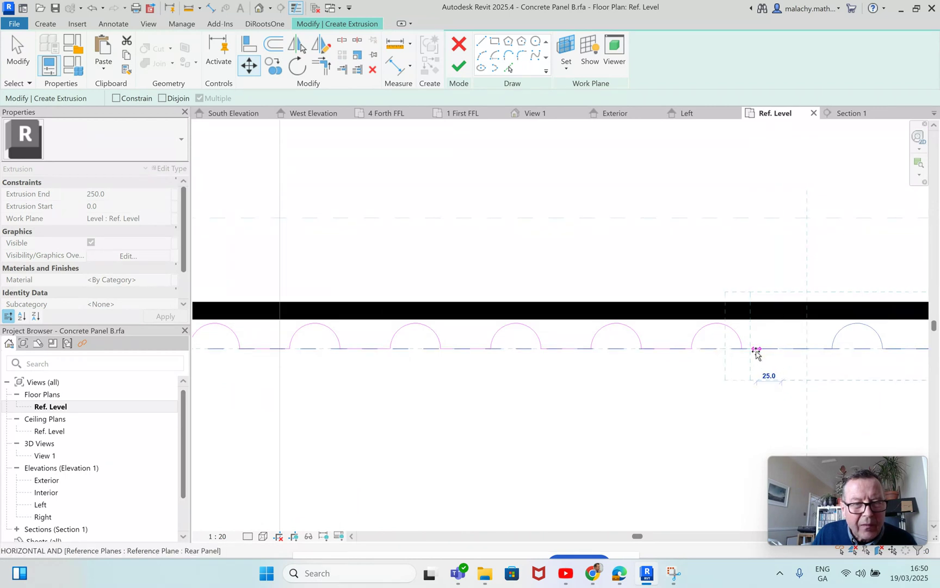
pyautogui.click(742, 349)
pyautogui.scroll(-5, 726, 399)
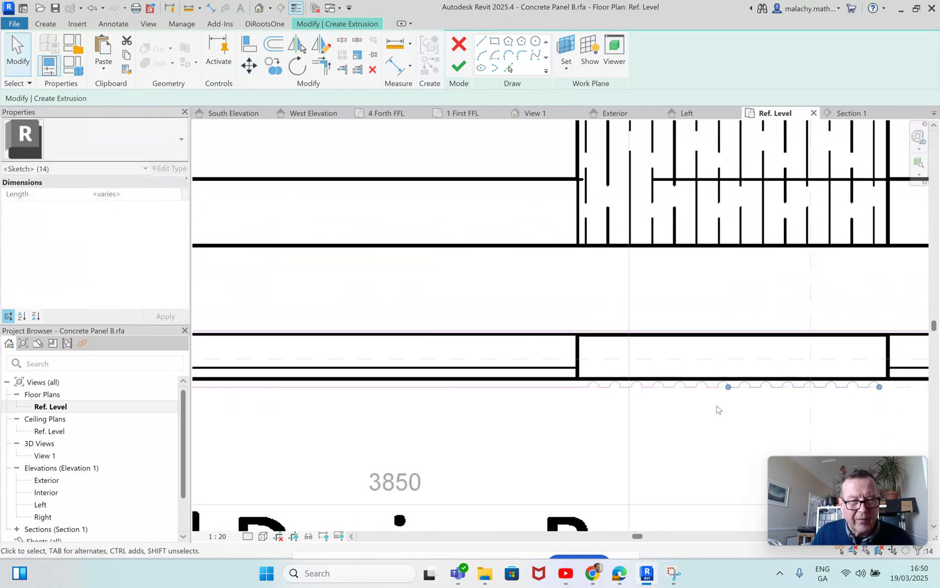
# Step: Draw a straight sketch line about 2080 mm long from the last central groove to the far edge of the second opening
pyautogui.moveTo(646, 413); pyautogui.dragTo(548, 405, button='middle')
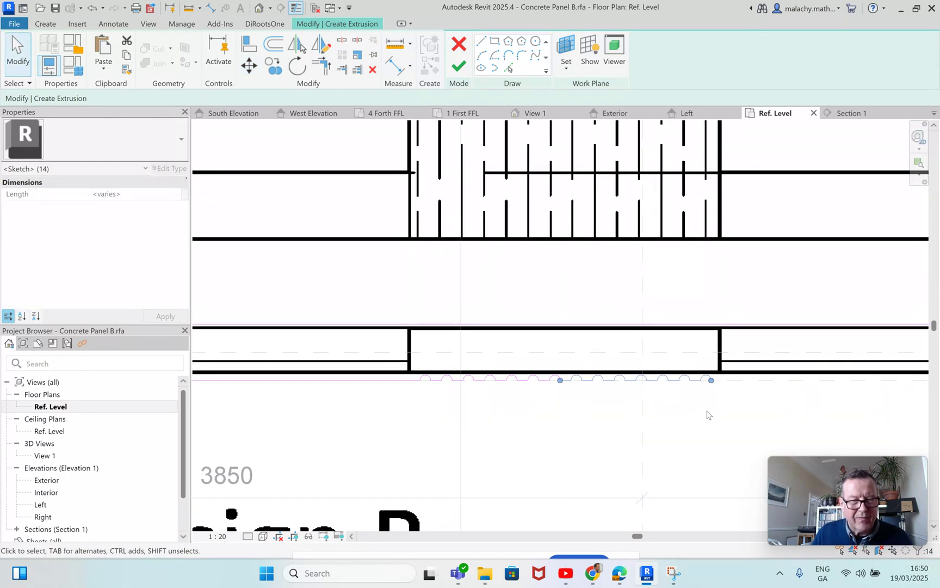
pyautogui.scroll(4, 732, 396)
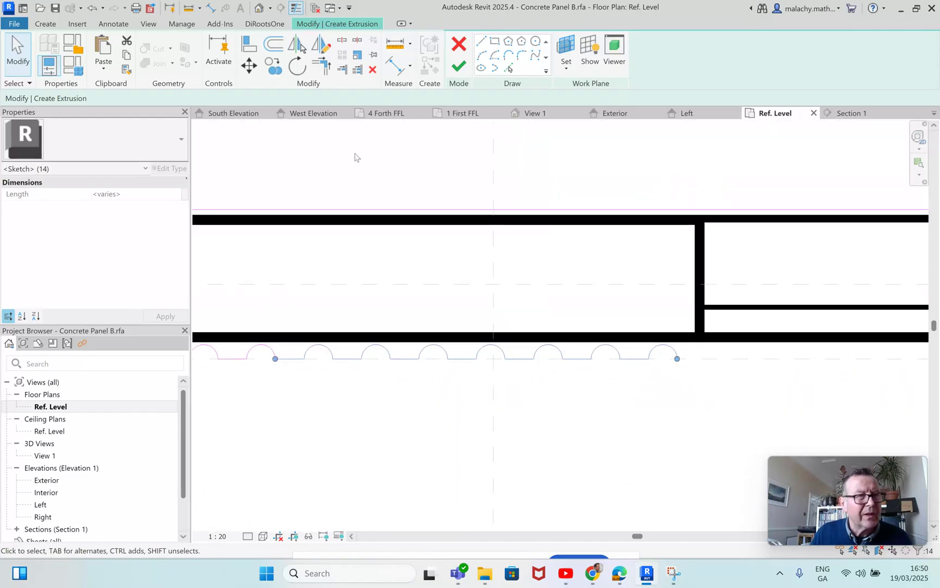
pyautogui.click(482, 42)
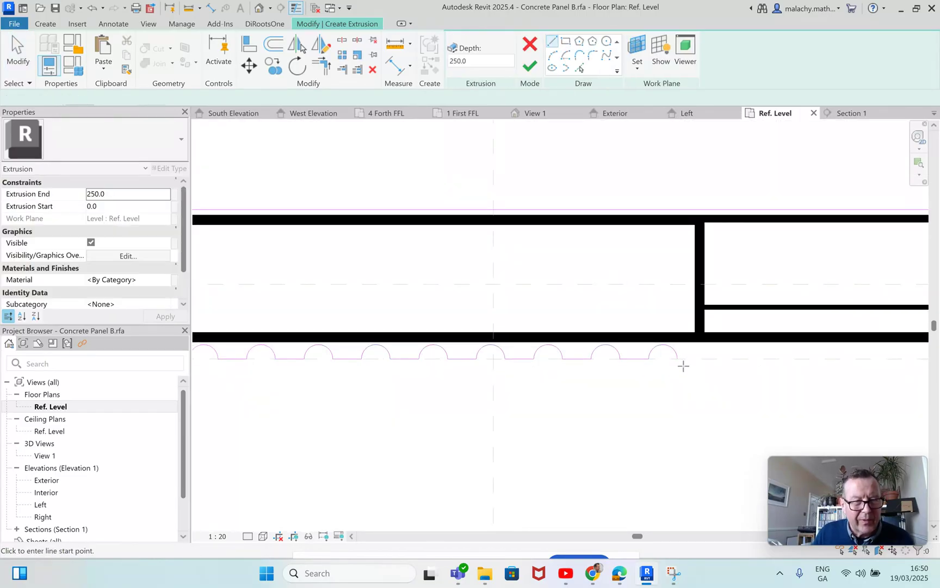
pyautogui.click(677, 359)
pyautogui.scroll(-3, 737, 360)
pyautogui.moveTo(737, 361); pyautogui.dragTo(377, 367, button='middle')
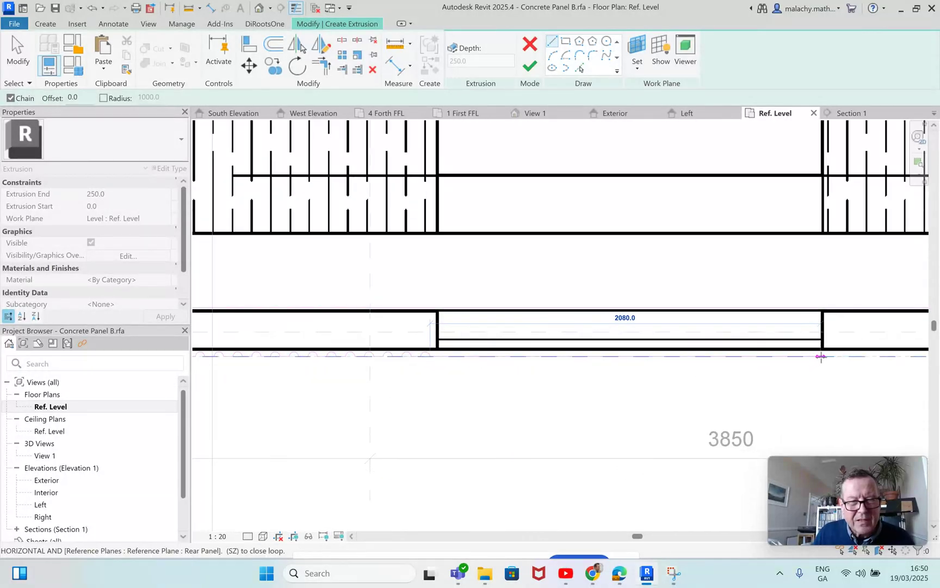
pyautogui.click(822, 357)
pyautogui.press('Escape')
pyautogui.press('Escape')
pyautogui.scroll(-2, 577, 398)
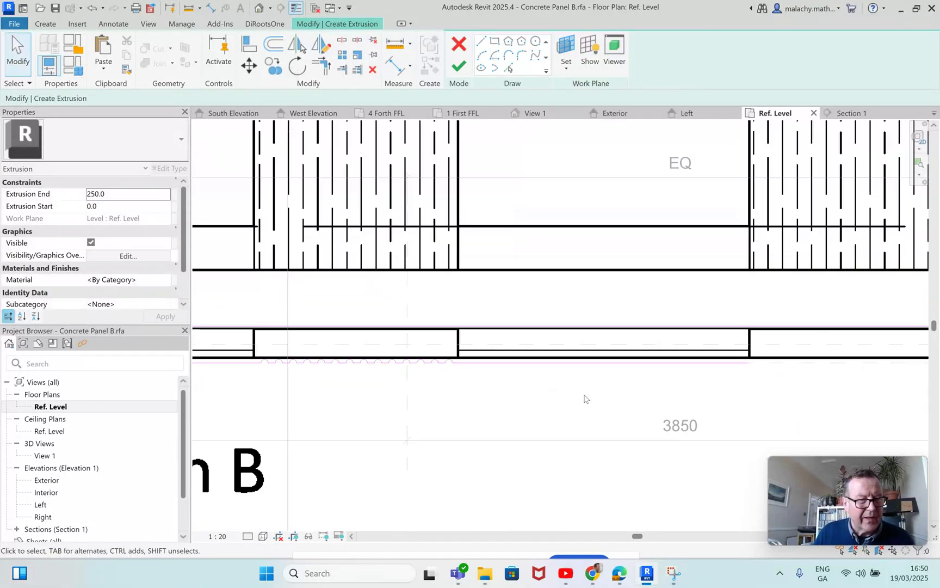
# Step: Copy the central run of grooves and the straight line after it to the far edge of the second opening
pyautogui.moveTo(415, 377); pyautogui.dragTo(508, 386, button='middle')
pyautogui.moveTo(543, 381); pyautogui.dragTo(356, 375)
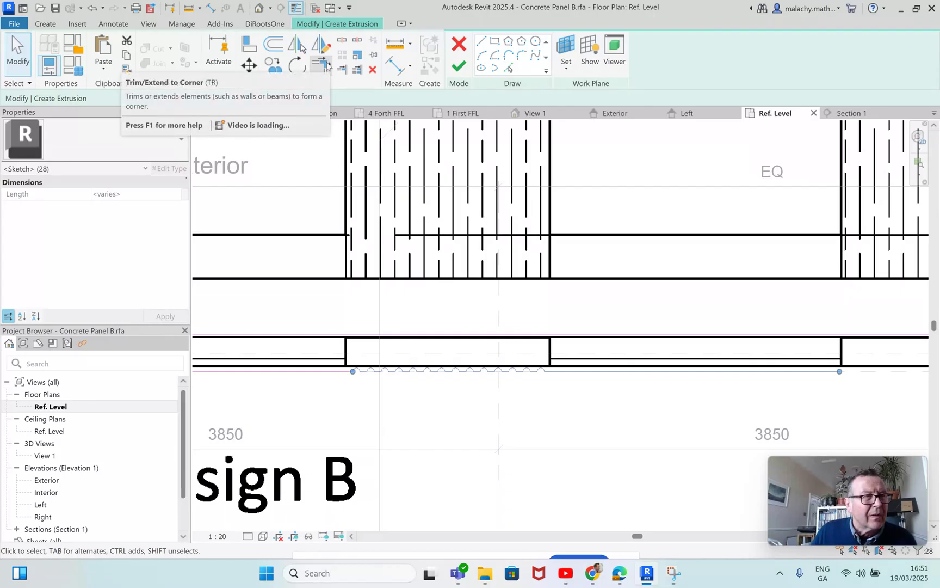
pyautogui.click(273, 66)
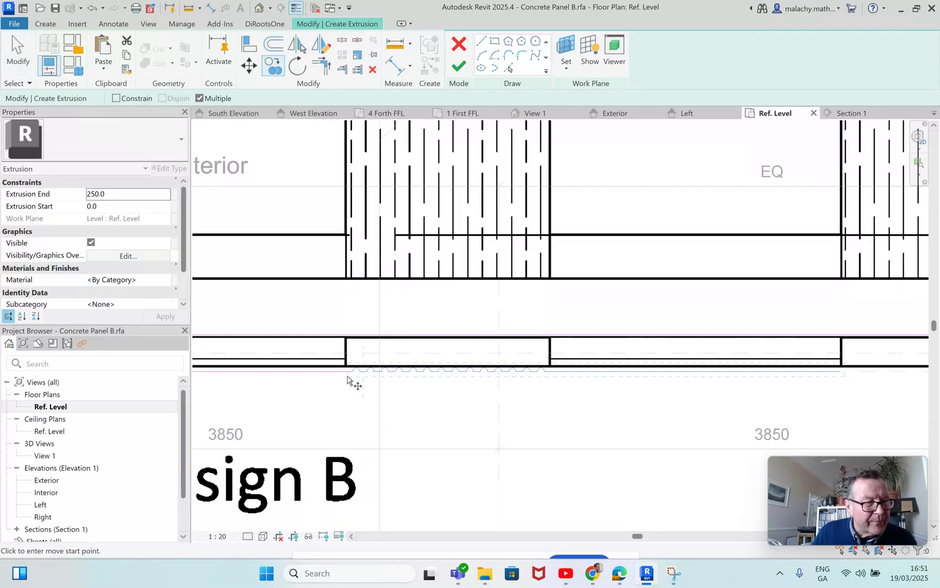
pyautogui.click(352, 373)
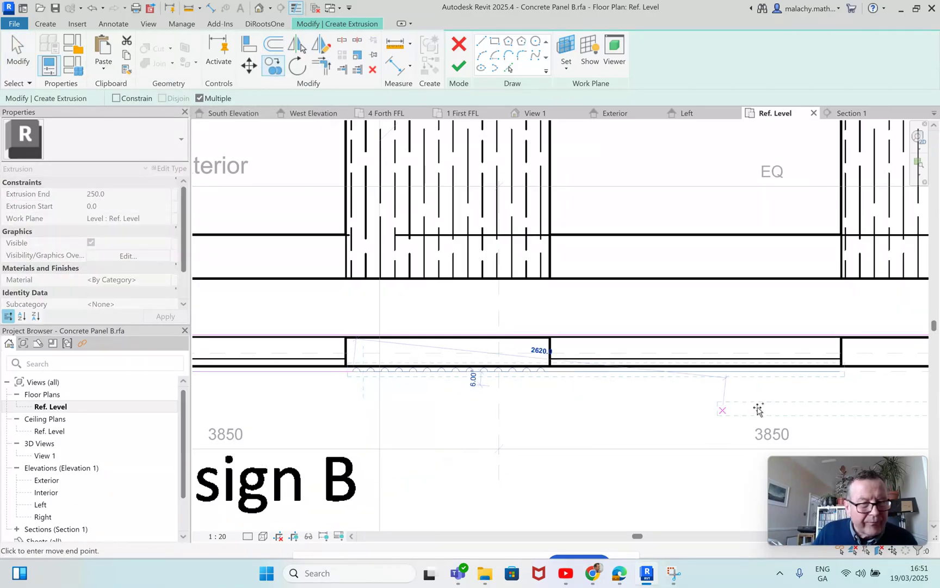
pyautogui.click(842, 389)
pyautogui.moveTo(773, 413); pyautogui.dragTo(410, 416, button='middle')
pyautogui.press('Escape')
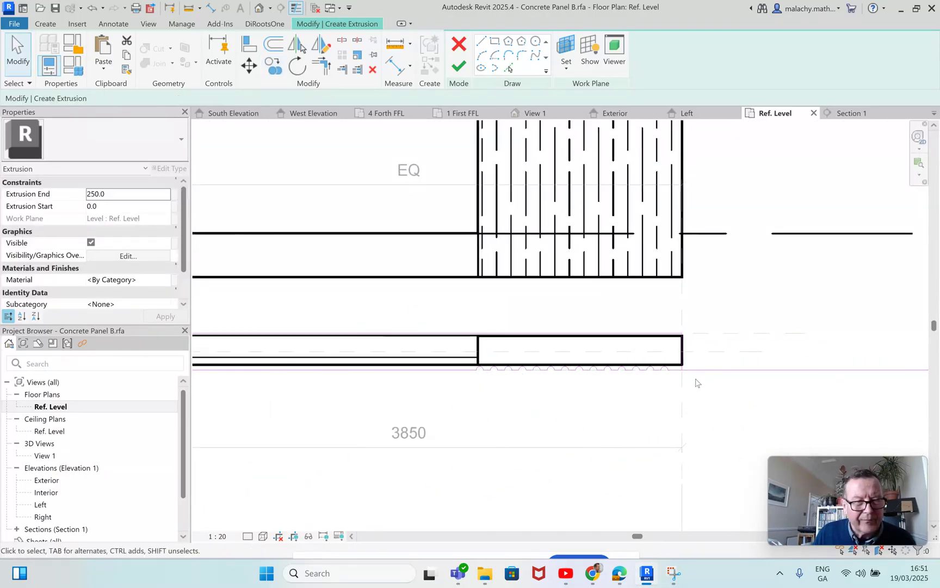
# Step: Trim the copied front line and the panel's end line to a corner at the right end of the profile
pyautogui.click(322, 65)
pyautogui.scroll(2, 673, 363)
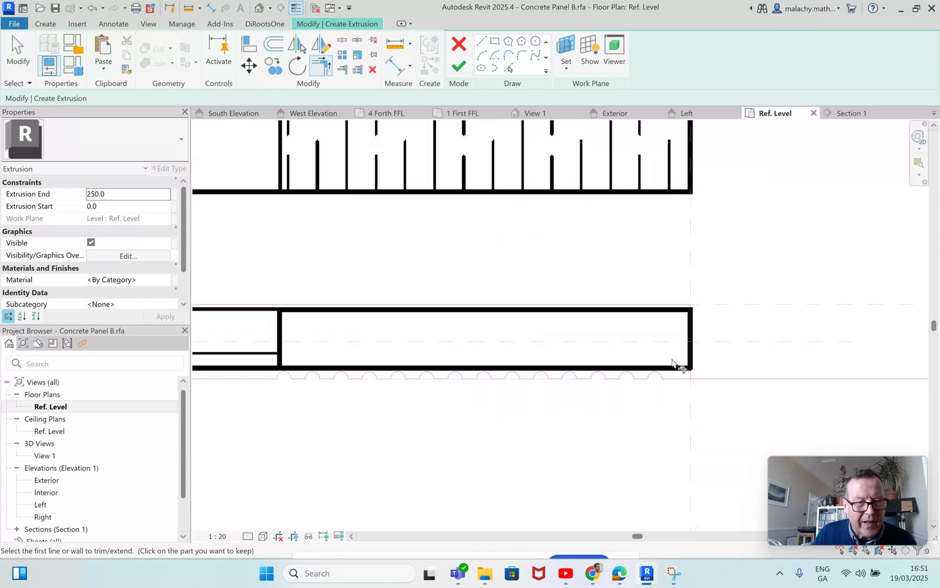
pyautogui.scroll(2, 675, 368)
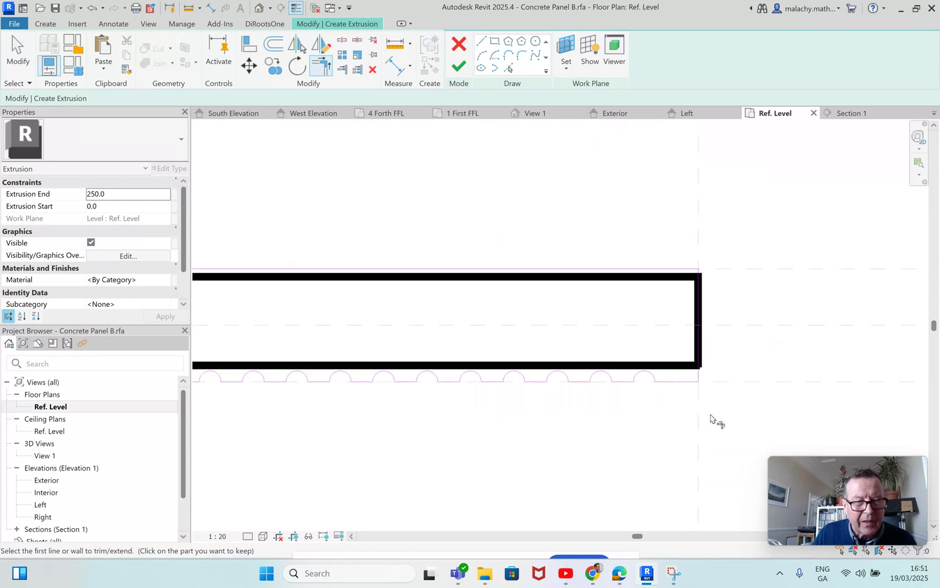
pyautogui.scroll(-6, 710, 418)
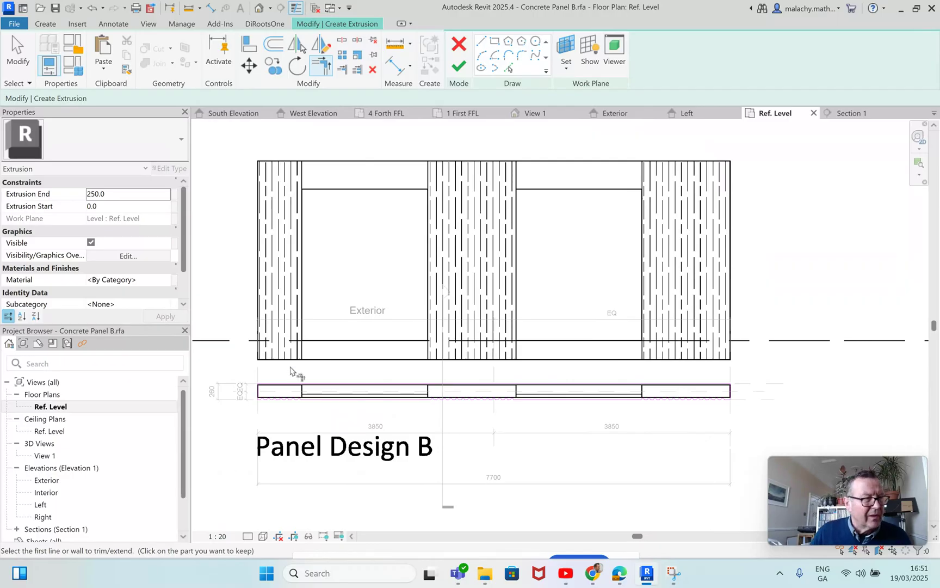
pyautogui.click(166, 282)
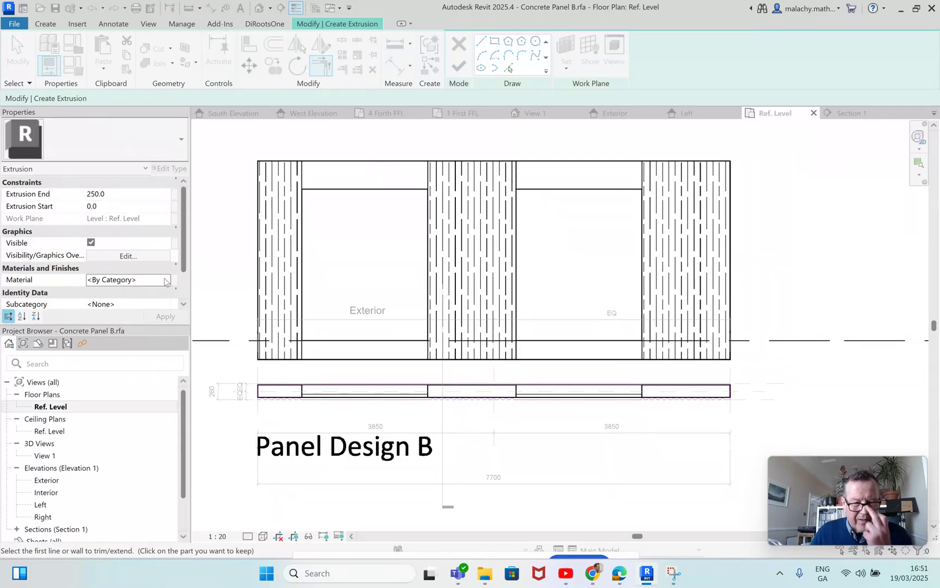
pyautogui.click(166, 281)
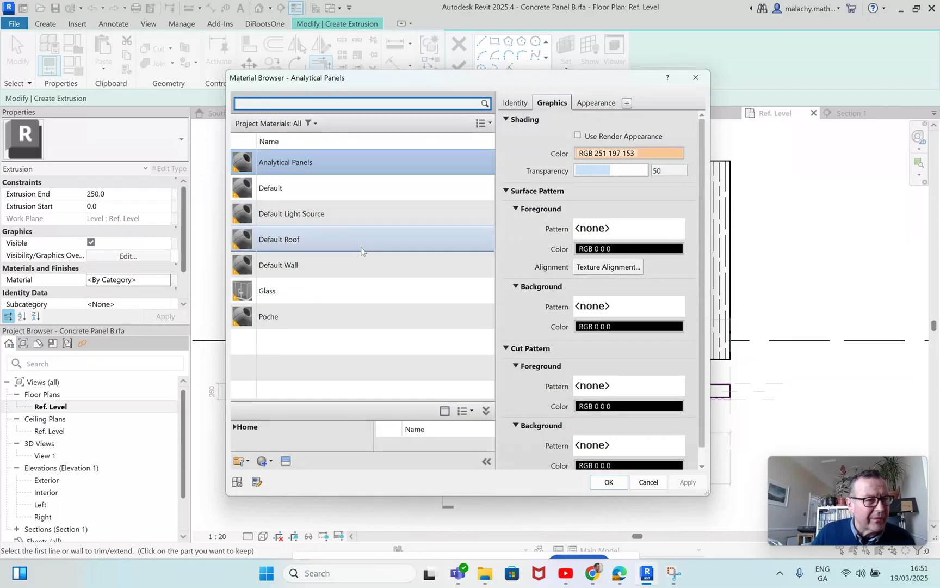
pyautogui.click(648, 482)
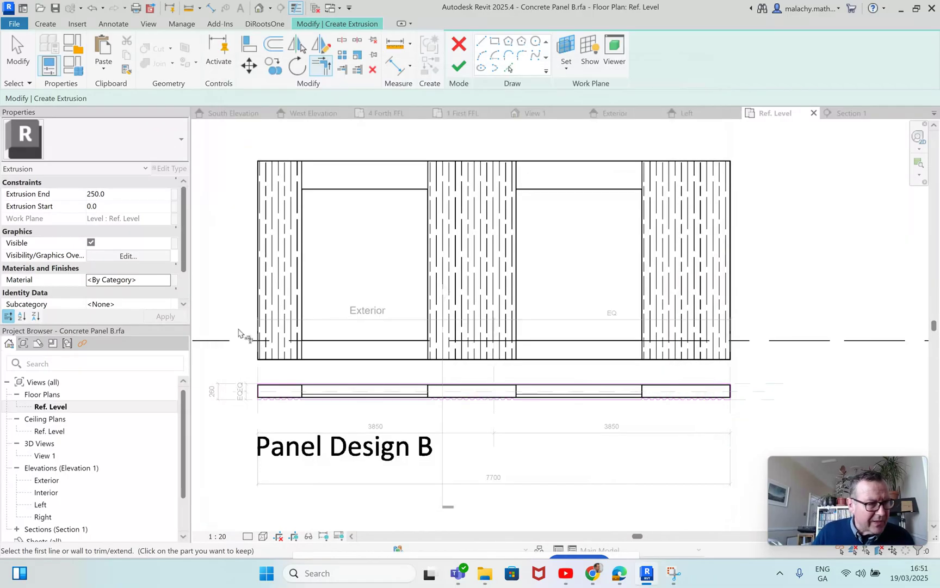
# Step: Create a type family parameter named Concrete Panel B Material and associate it with the extrusion's material
pyautogui.click(175, 282)
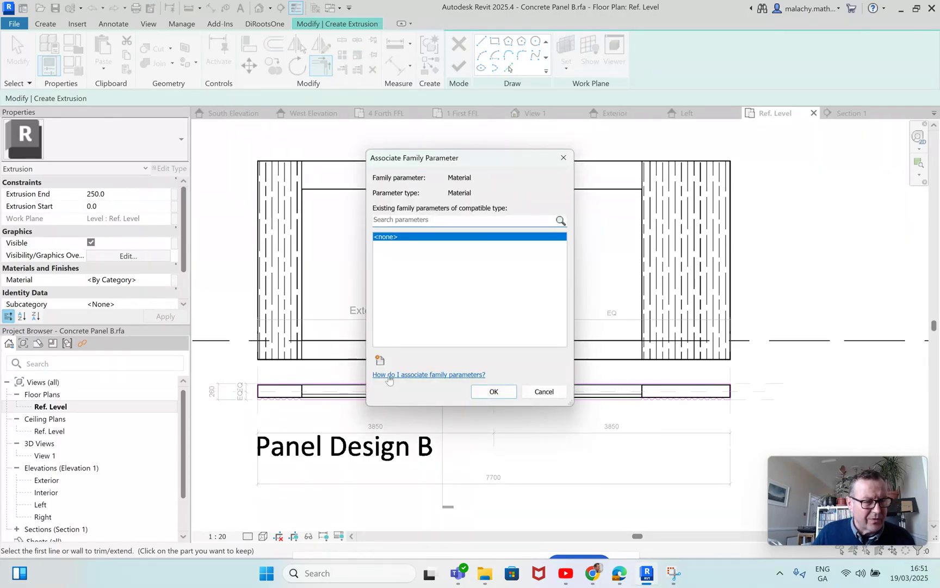
pyautogui.click(380, 361)
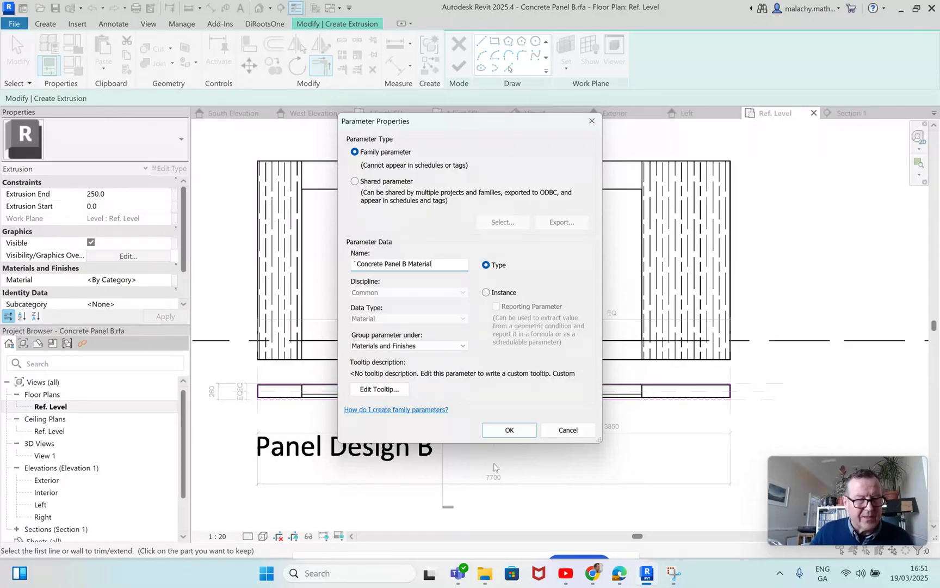
pyautogui.click(510, 430)
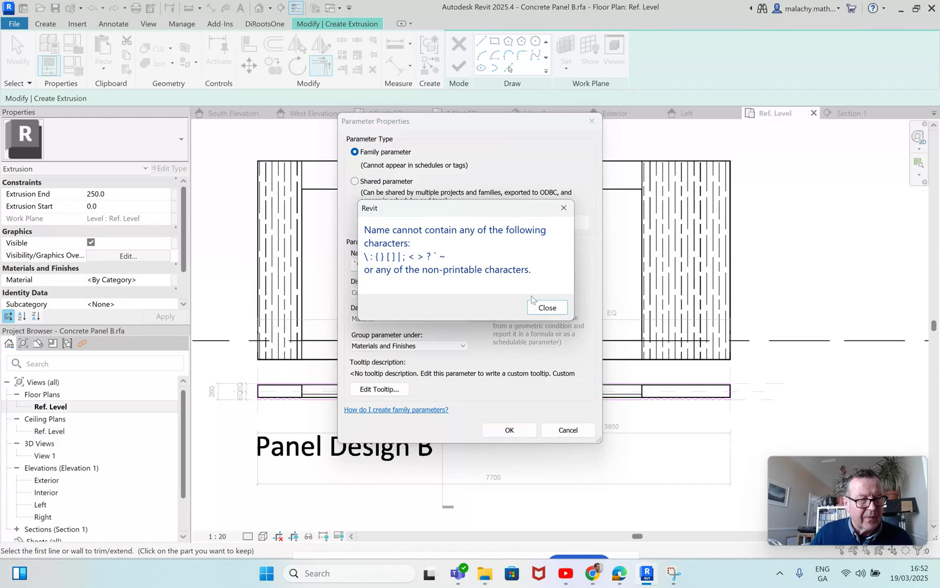
pyautogui.click(547, 308)
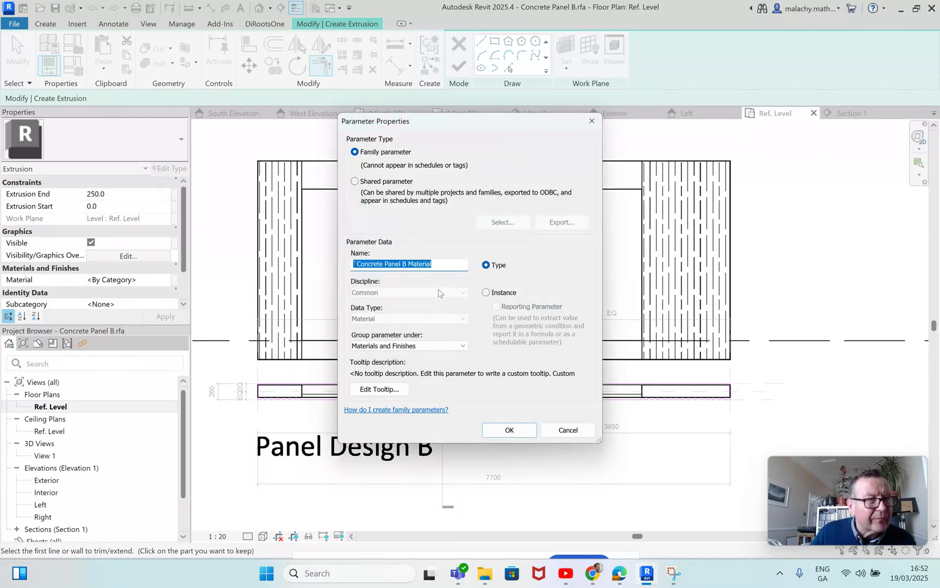
pyautogui.click(357, 263)
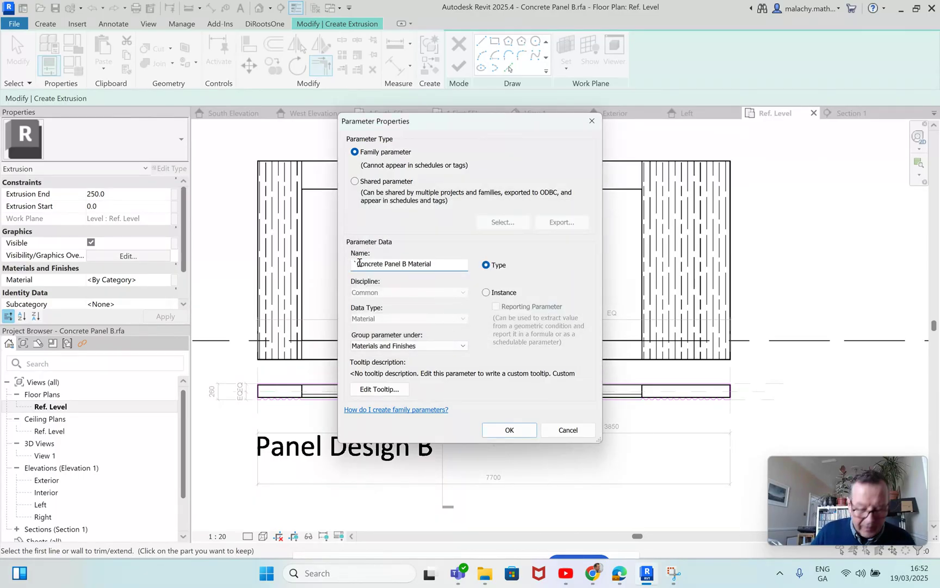
pyautogui.press('BackSpace')
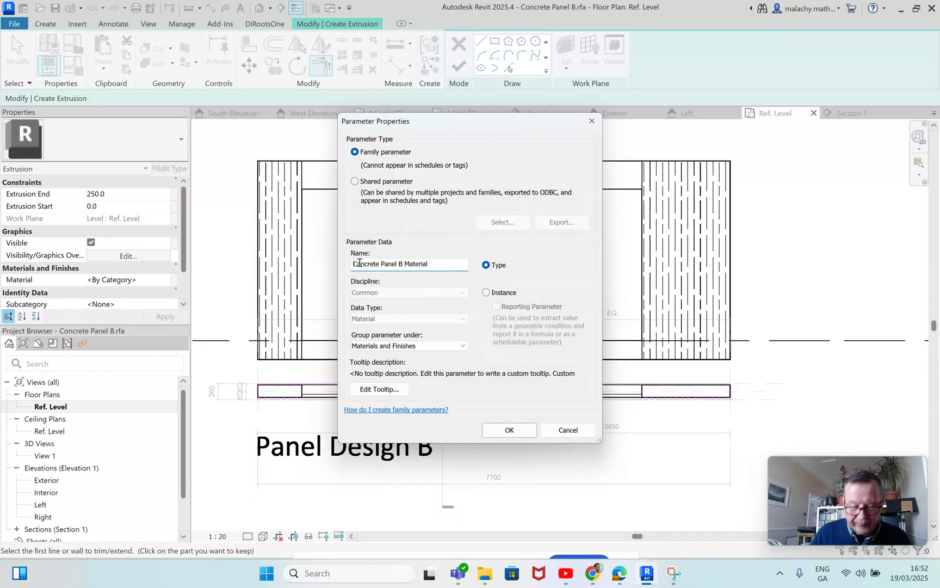
pyautogui.click(521, 430)
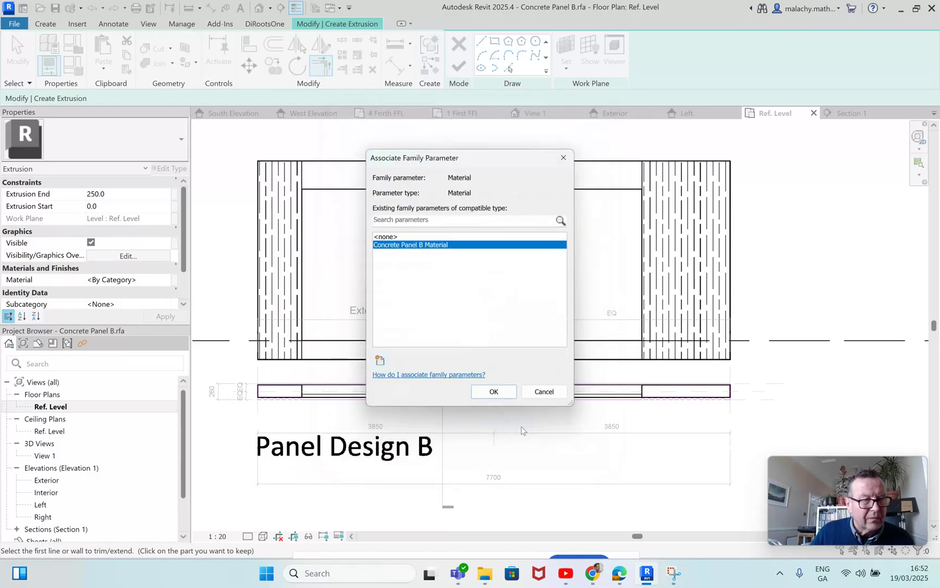
pyautogui.click(494, 392)
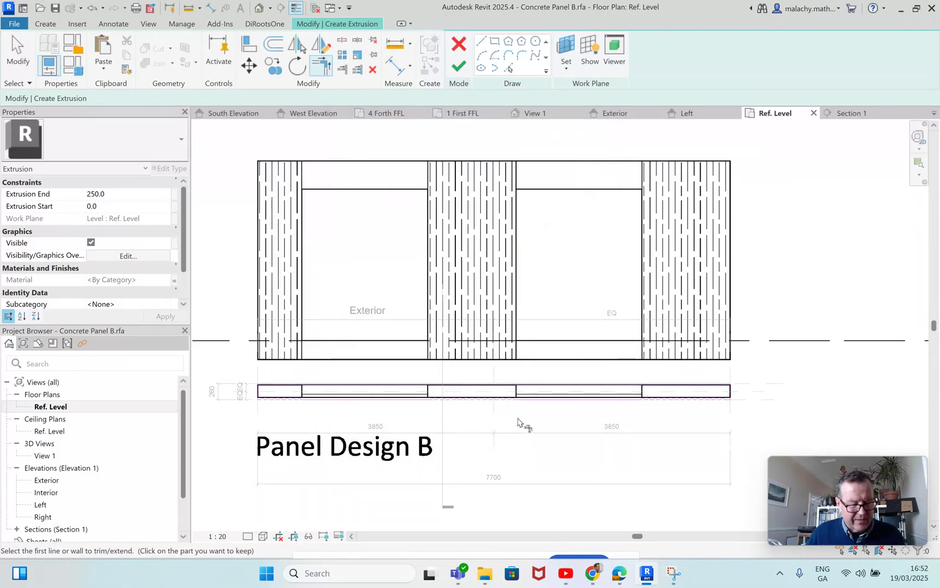
pyautogui.press('Escape')
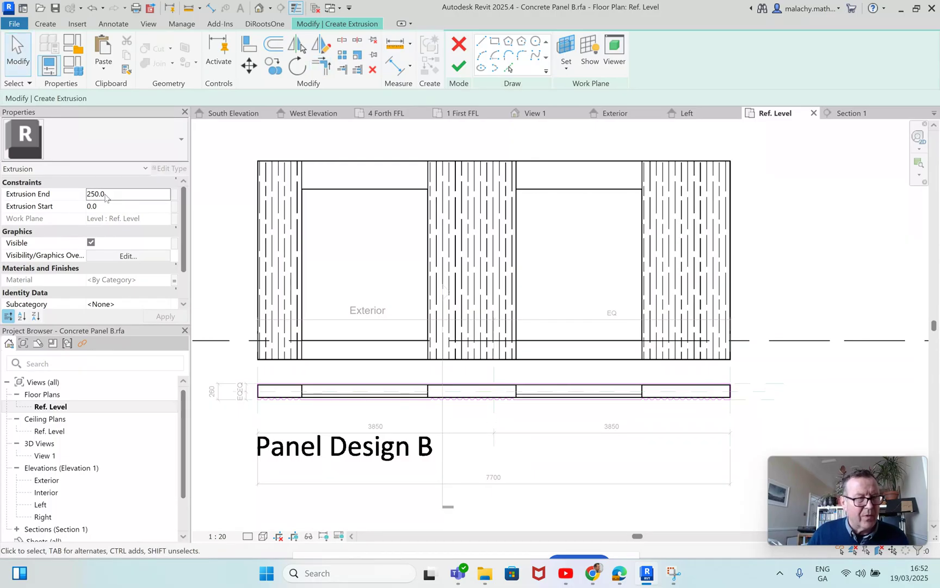
# Step: Finish the panel extrusion with its end set to 3075 mm and show the panel in the default 3D view
pyautogui.click(81, 193)
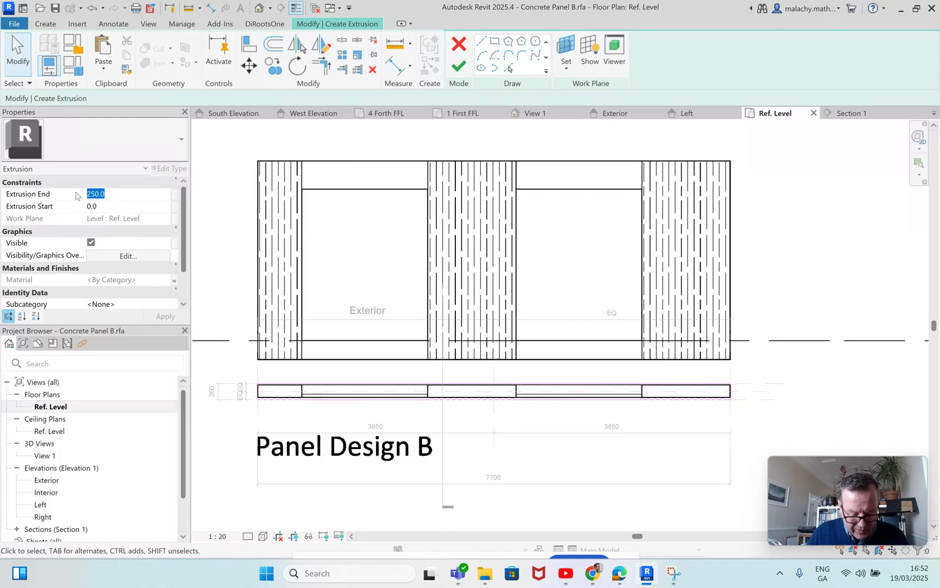
pyautogui.write('307')
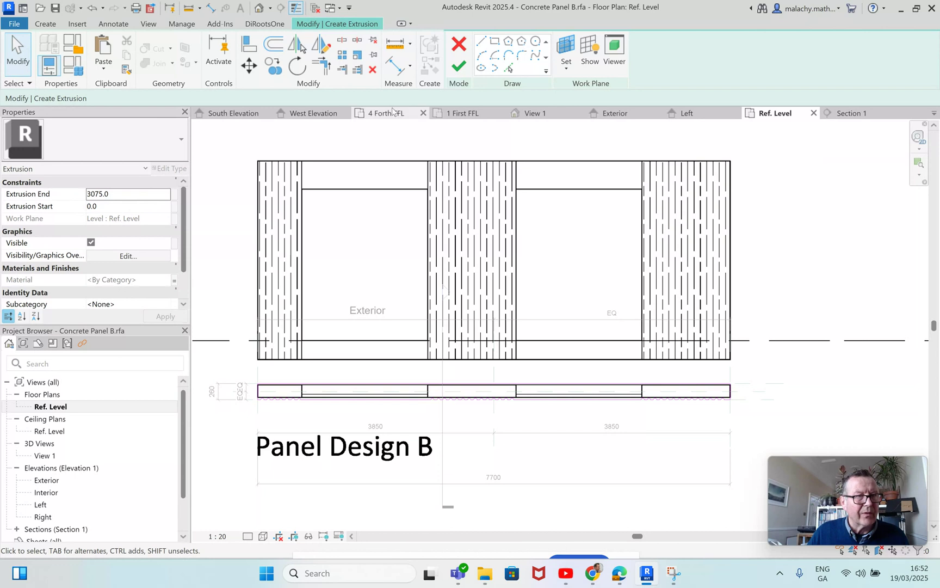
pyautogui.click(459, 66)
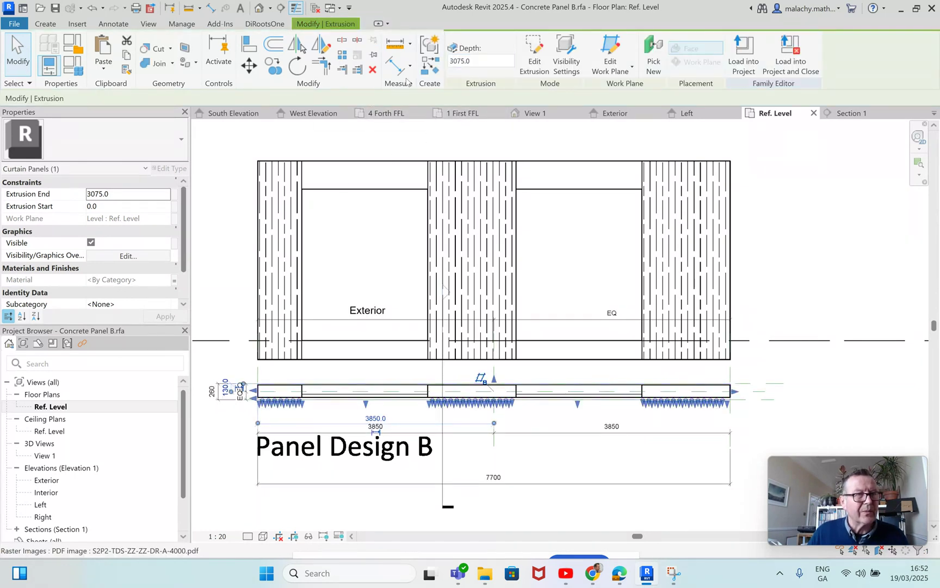
pyautogui.click(259, 8)
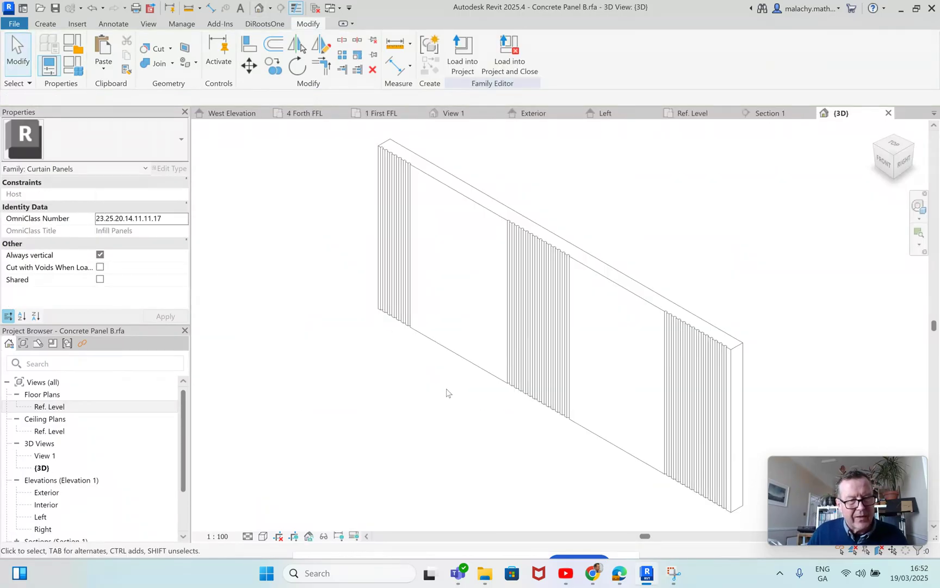
pyautogui.scroll(-1, 447, 397)
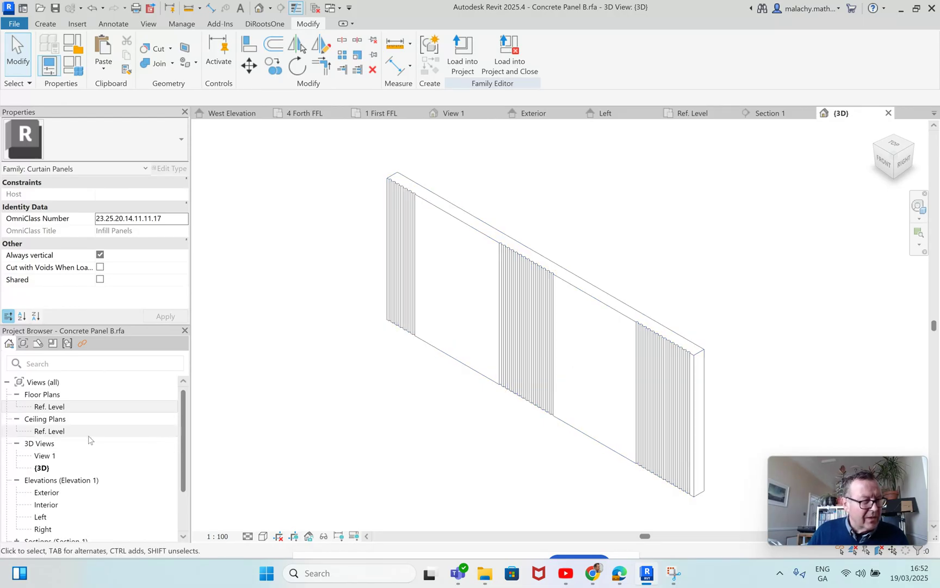
# Step: Start a void extrusion in the Exterior elevation for the opening between the panel's two wider grooved bands
pyautogui.doubleClick(47, 492)
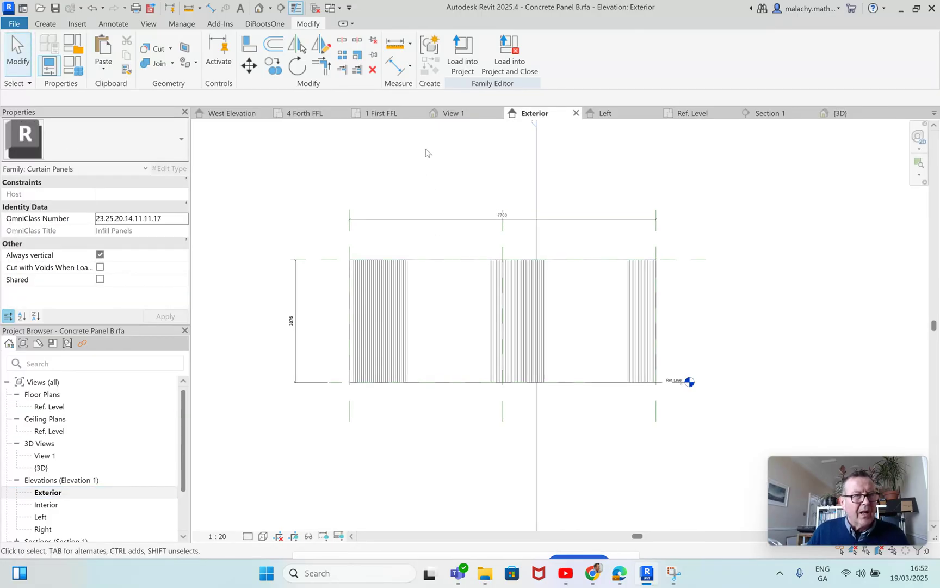
pyautogui.click(47, 24)
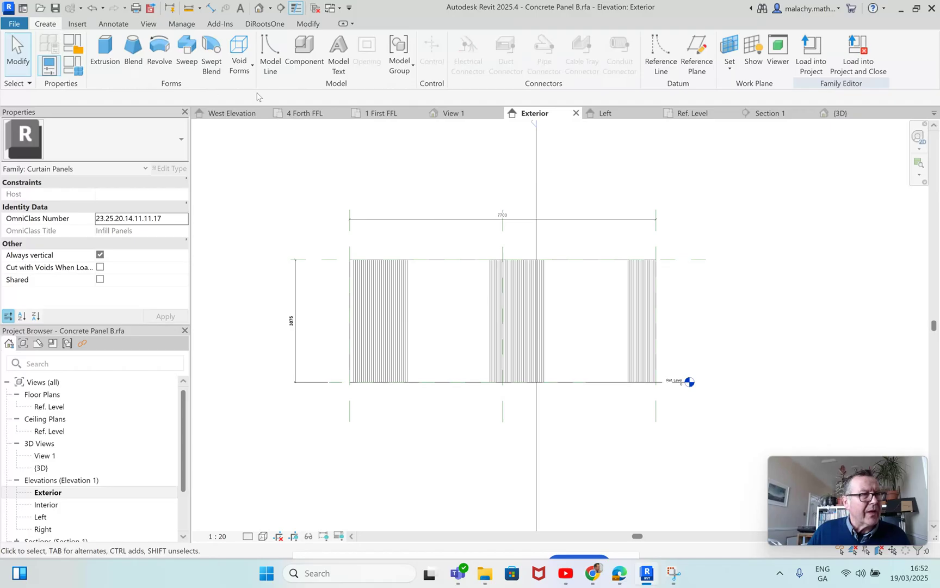
pyautogui.click(239, 54)
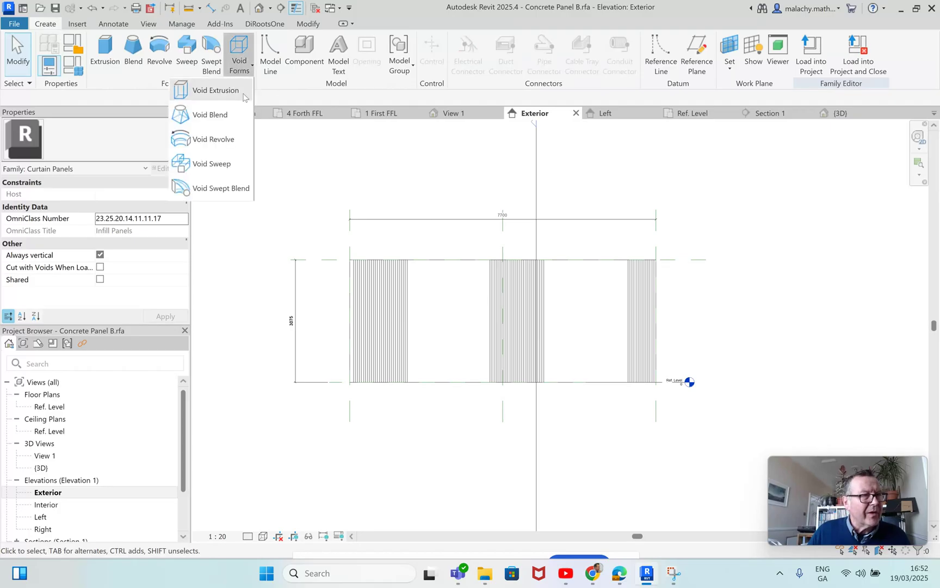
pyautogui.click(224, 93)
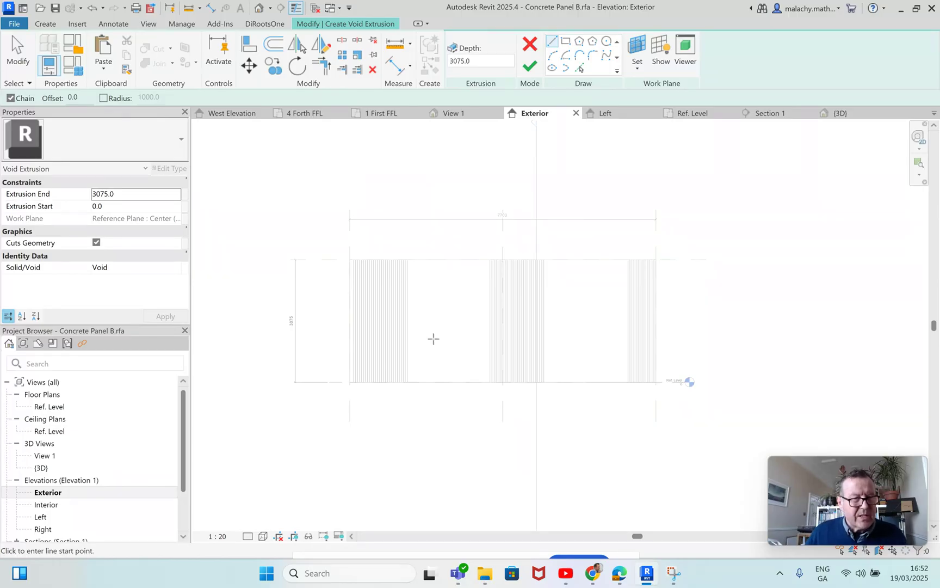
pyautogui.scroll(2, 422, 287)
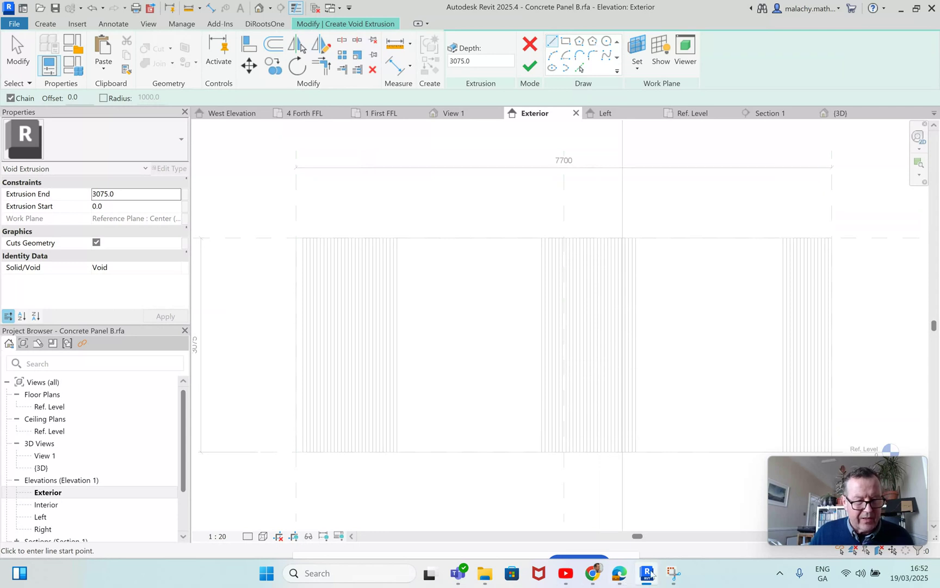
# Step: Switch to the PDF drawing in Edge, examine the opening layout of Panel Design B, and return to Revit
pyautogui.moveTo(644, 575)
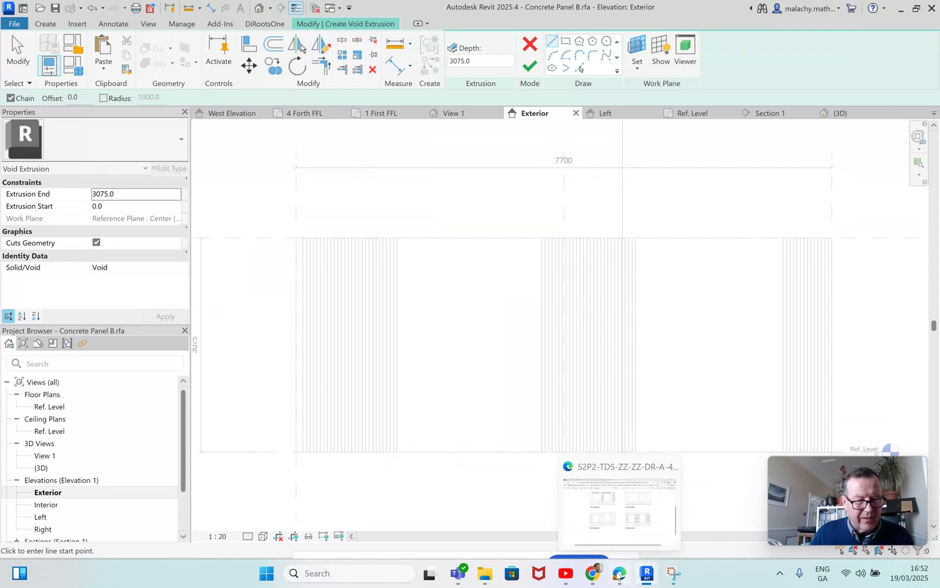
pyautogui.click(620, 575)
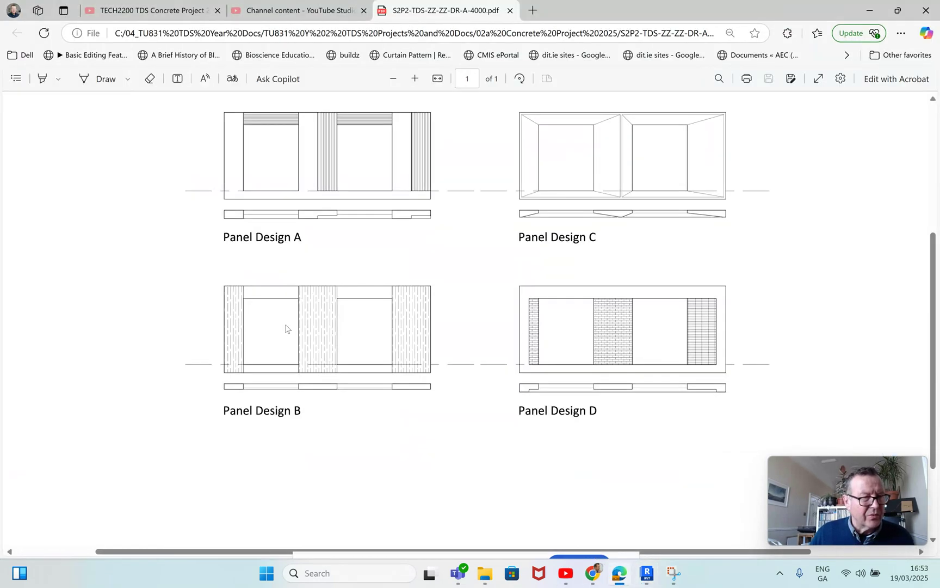
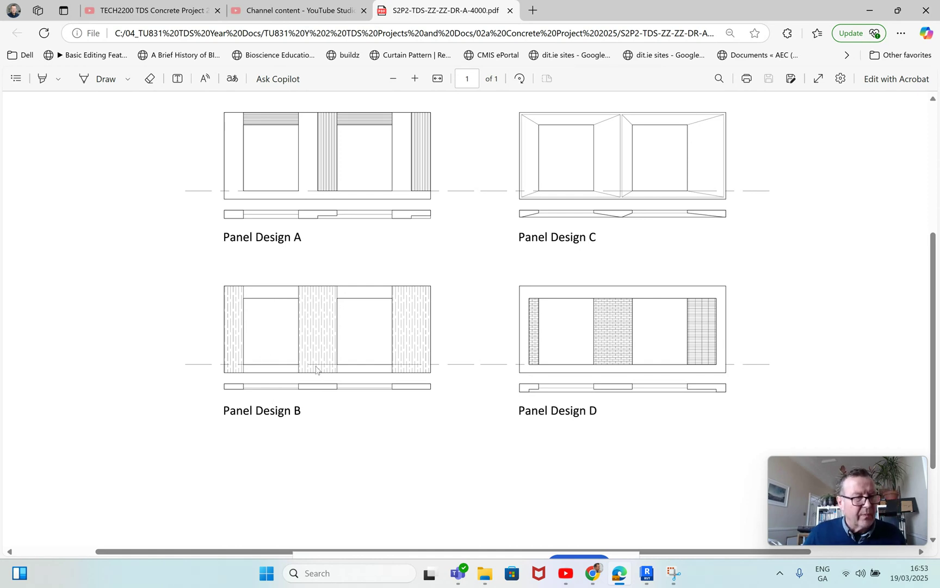
pyautogui.click(647, 574)
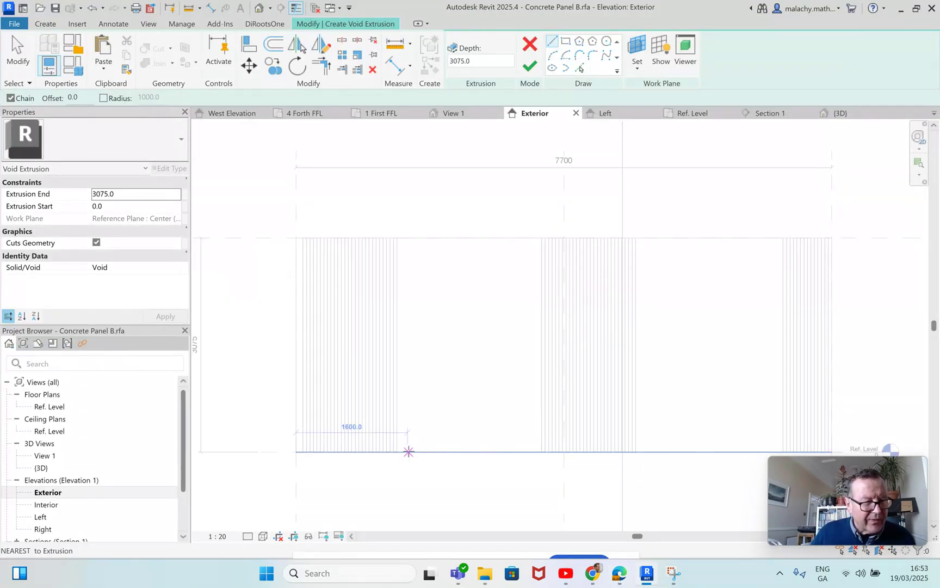
# Step: Draw a 450 mm vertical line up from the panel's base, 1600 mm from its left edge
pyautogui.click(407, 451)
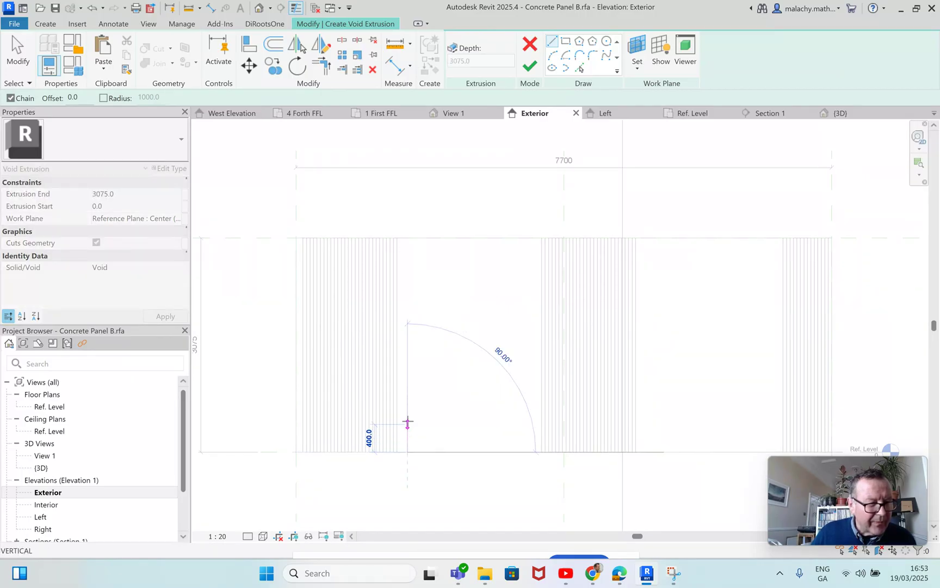
pyautogui.scroll(2, 408, 418)
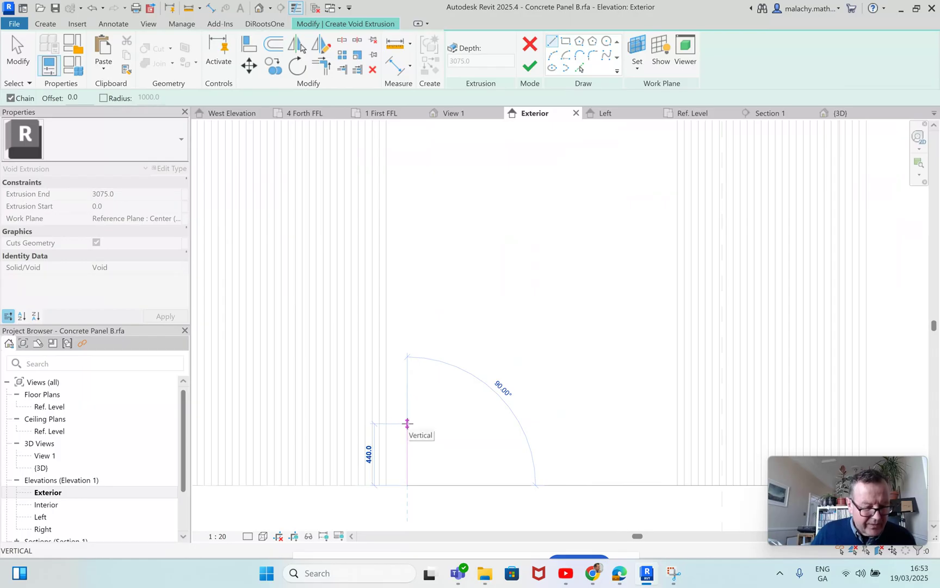
pyautogui.write('450')
pyautogui.press('Return')
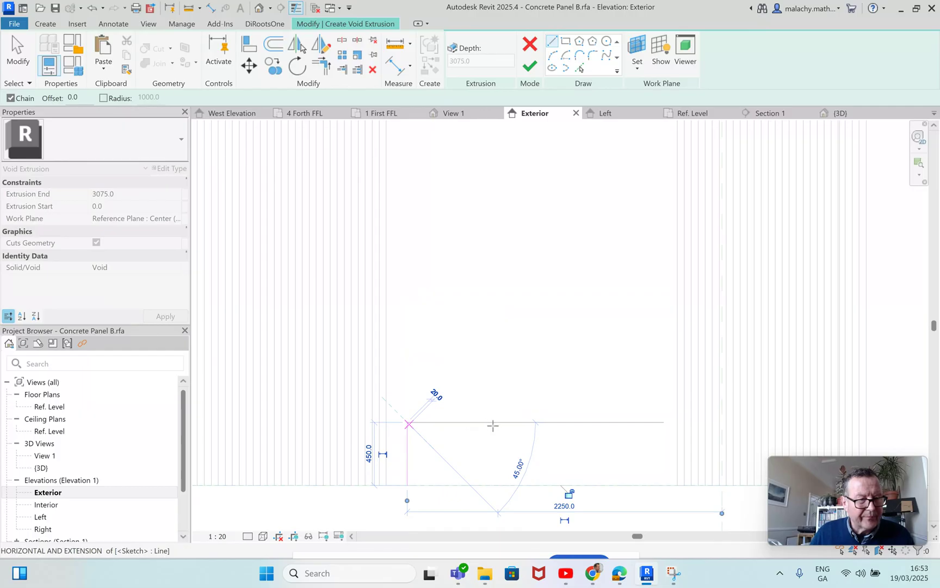
# Step: Draw the opening's horizontal sill line to 450 mm short of the centre plane, and its right side upward about 2240 mm
pyautogui.click(659, 422)
pyautogui.moveTo(658, 343); pyautogui.dragTo(650, 495, button='middle')
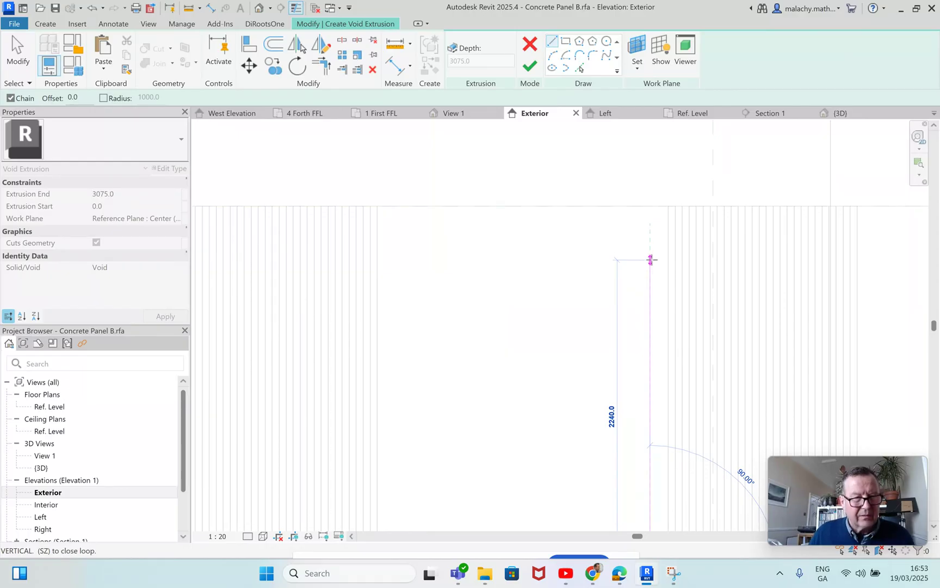
pyautogui.click(651, 260)
pyautogui.press('Escape')
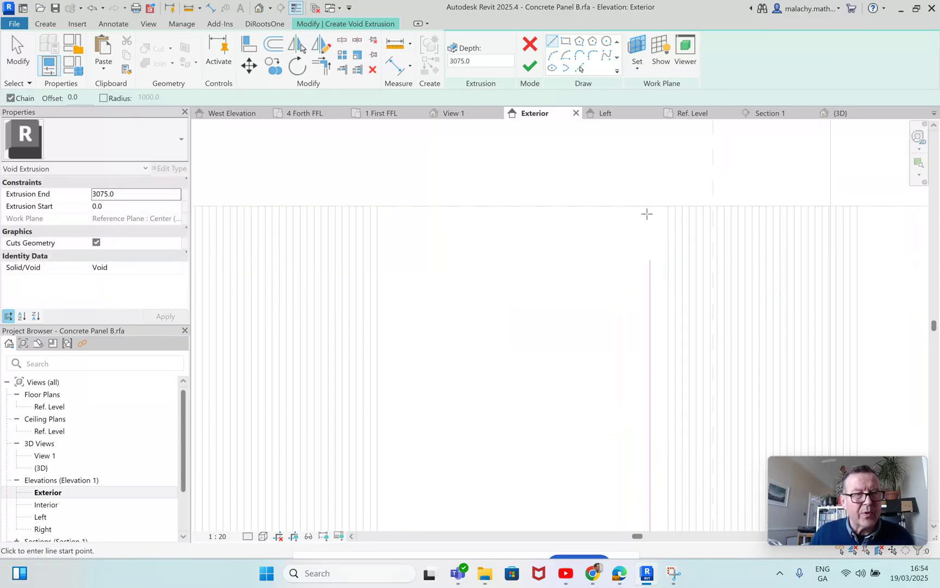
# Step: Draw a guide line down from the panel's top edge and the opening's head line leftward from it, 2775 mm above the base
pyautogui.click(650, 207)
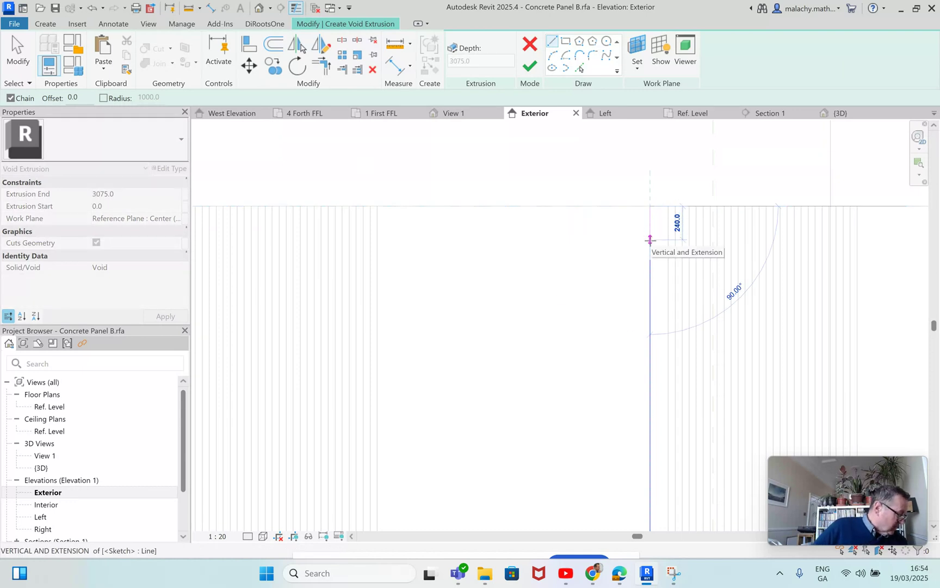
pyautogui.write('3075.0')
pyautogui.press('Return')
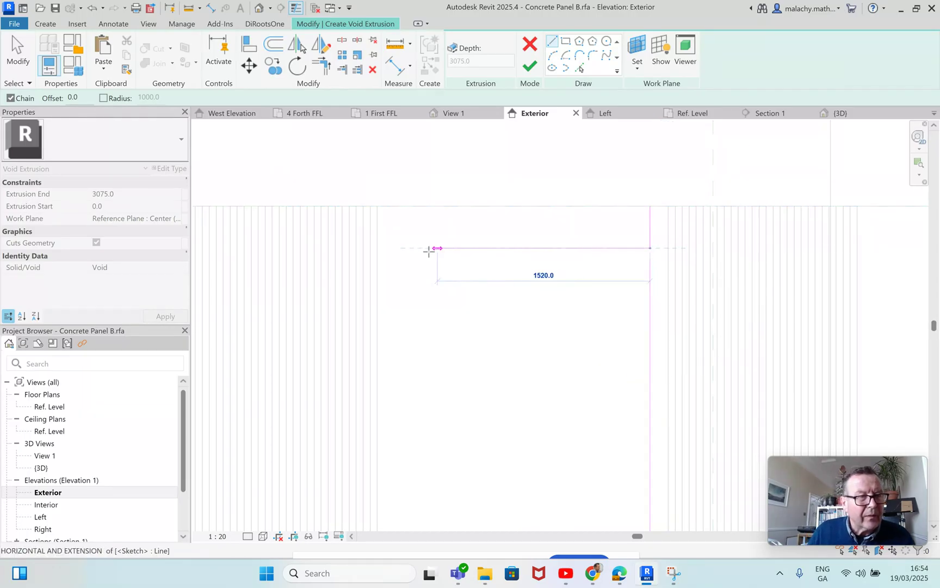
pyautogui.click(399, 248)
pyautogui.press('Escape')
pyautogui.press('Escape')
pyautogui.scroll(-2, 463, 287)
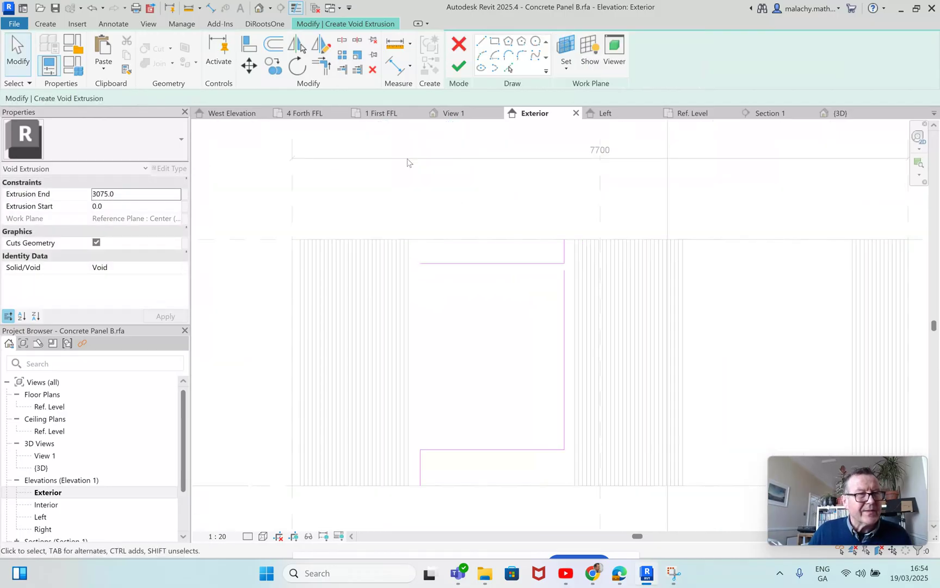
# Step: Trim the void sketch's left side to corners with the head and sill lines, and delete the leftover guide line above the head
pyautogui.click(322, 64)
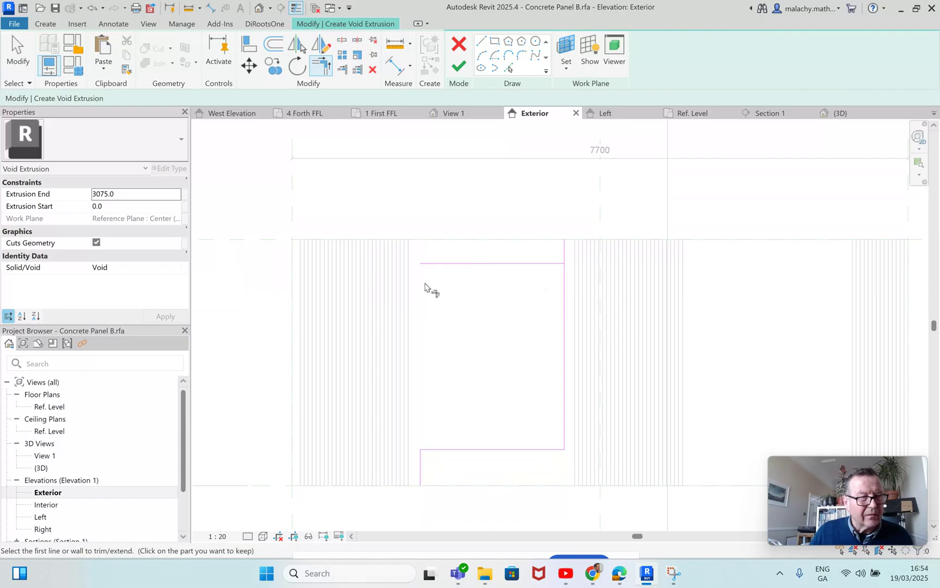
pyautogui.click(421, 460)
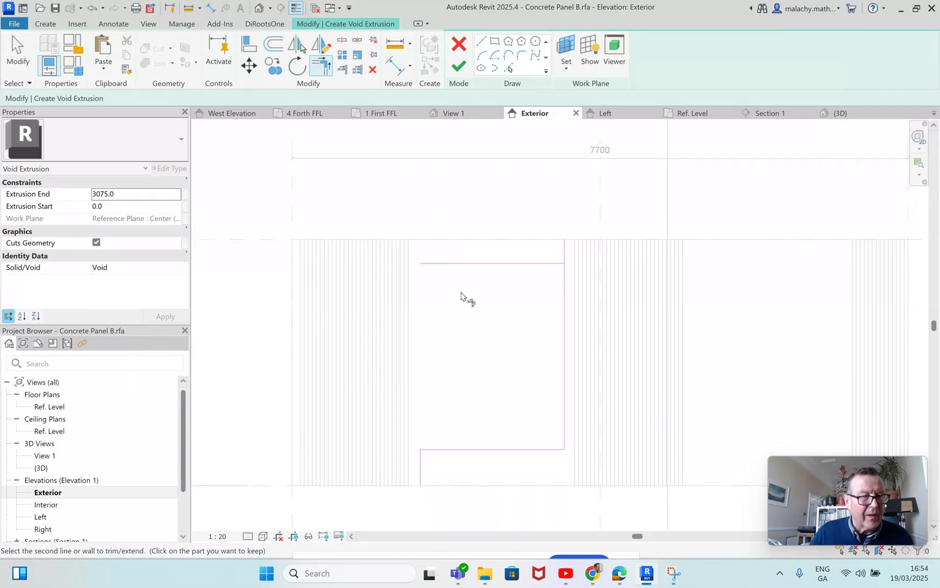
pyautogui.click(464, 264)
pyautogui.click(420, 335)
pyautogui.click(457, 449)
pyautogui.press('Escape')
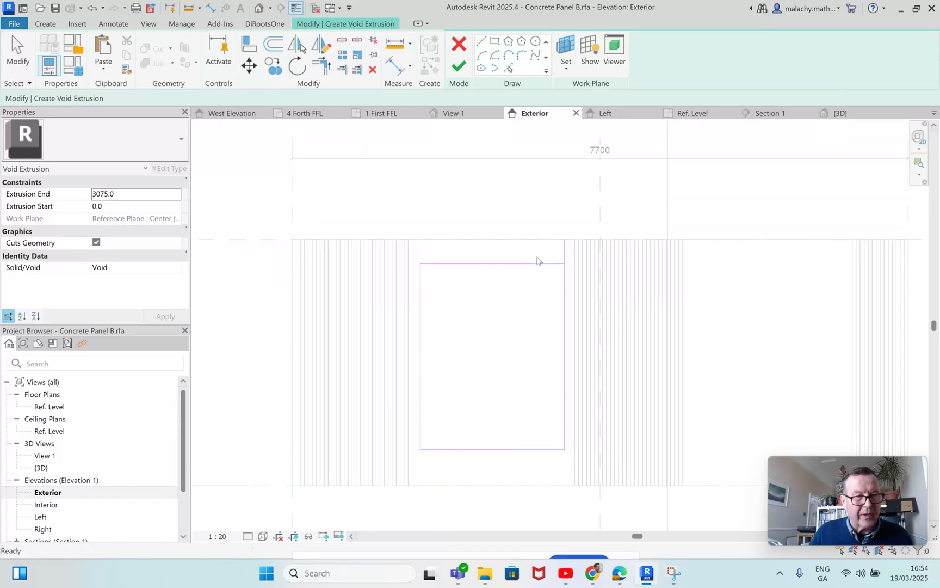
pyautogui.click(564, 255)
pyautogui.press('Delete')
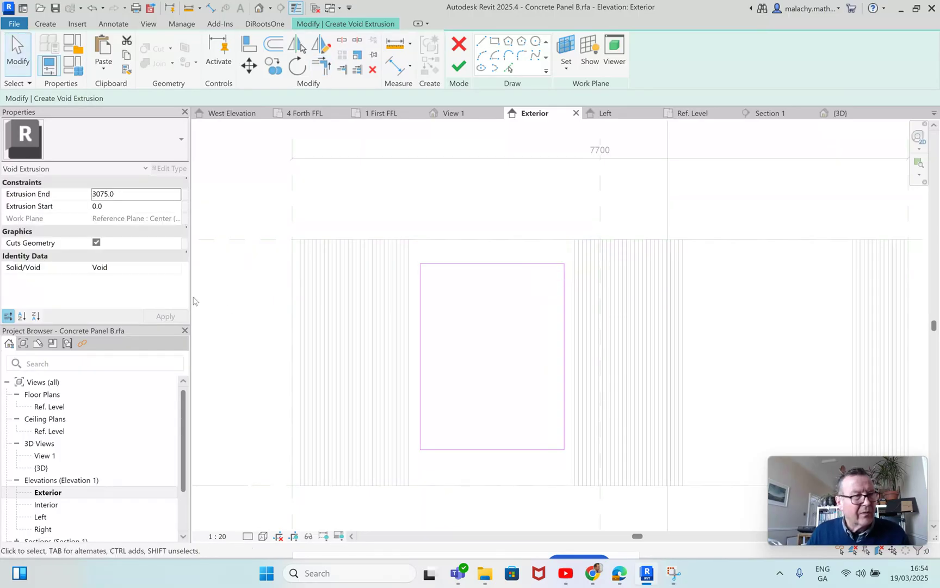
# Step: Set the void's extrusion end to 500 mm and finish the void extrusion
pyautogui.moveTo(121, 195); pyautogui.dragTo(66, 198)
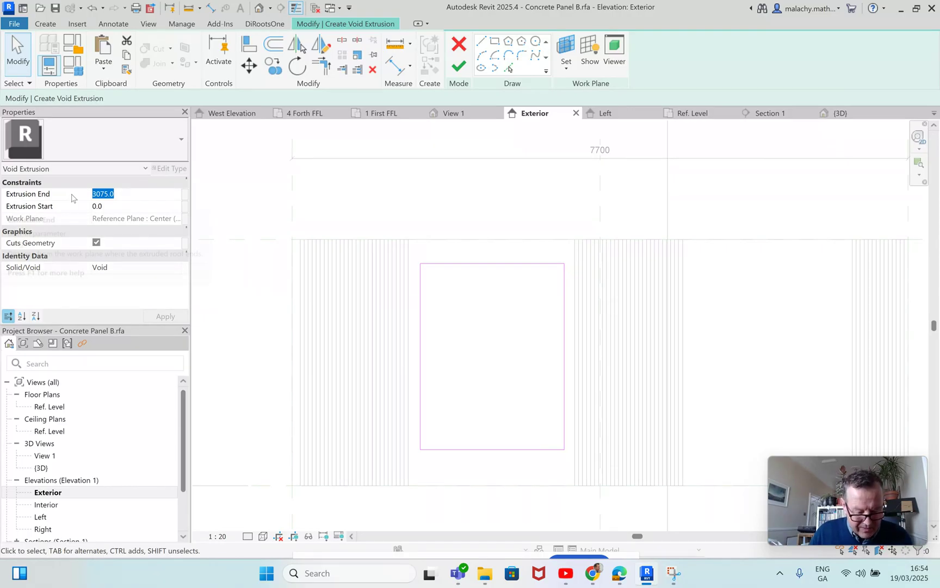
pyautogui.write('500')
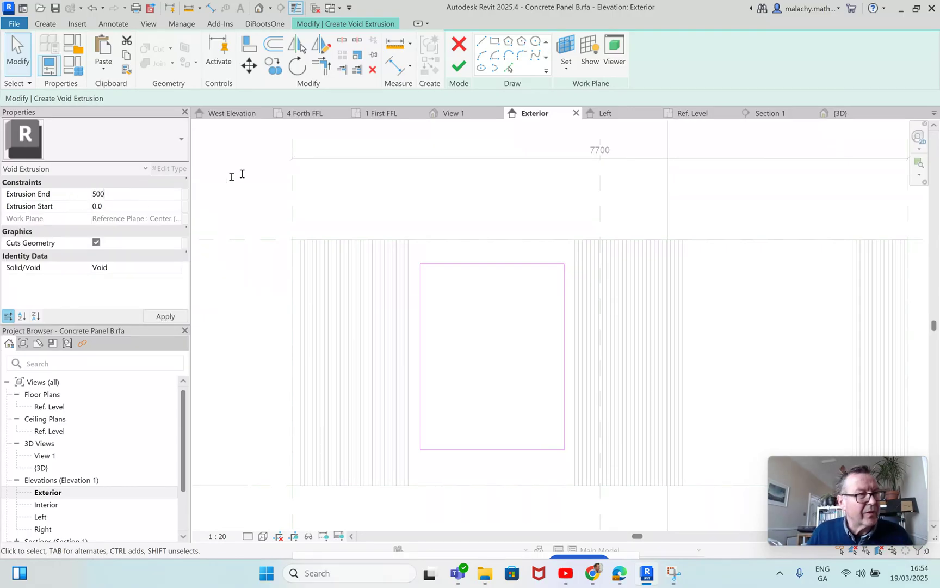
pyautogui.press('Return')
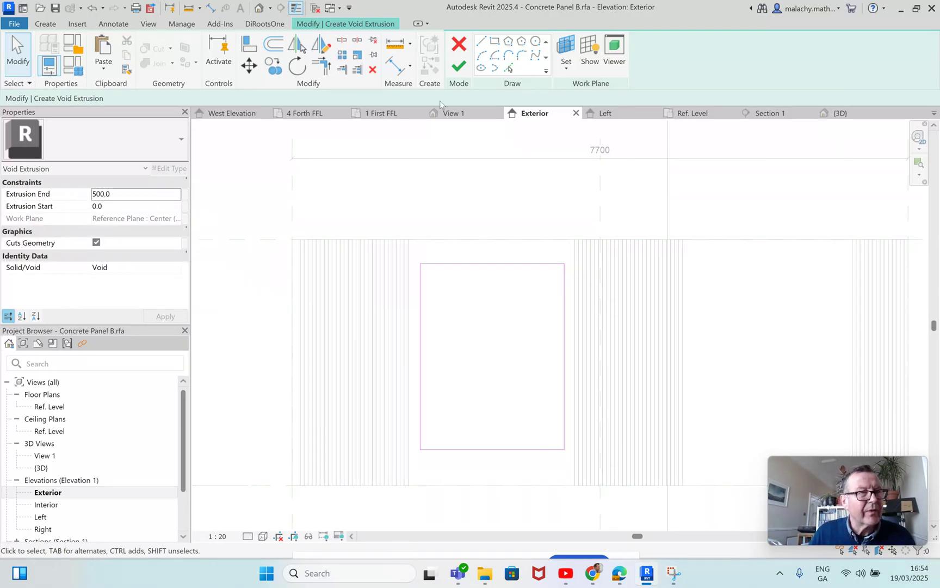
pyautogui.click(459, 67)
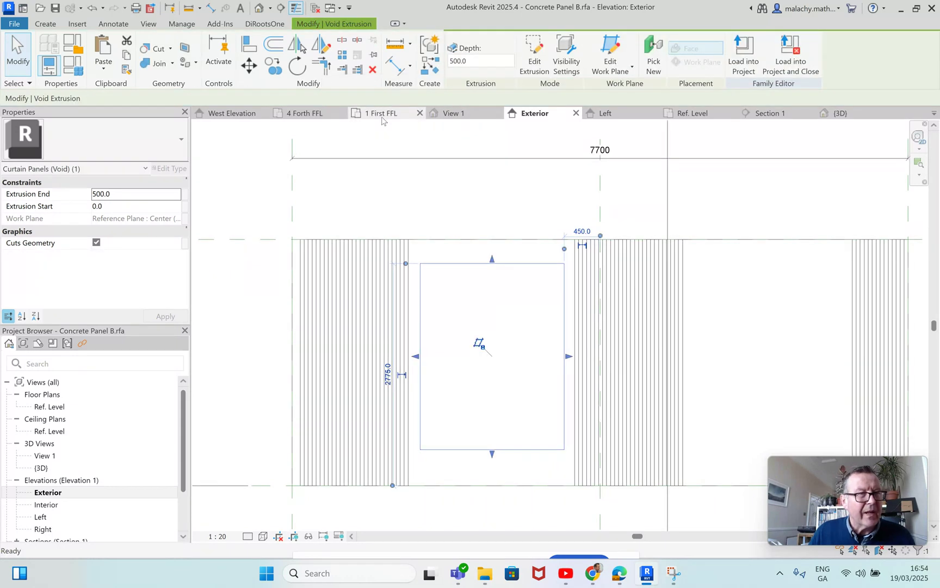
# Step: Stretch the void's start to about -424 mm in the 3D view and cut the panel with the void
pyautogui.click(848, 113)
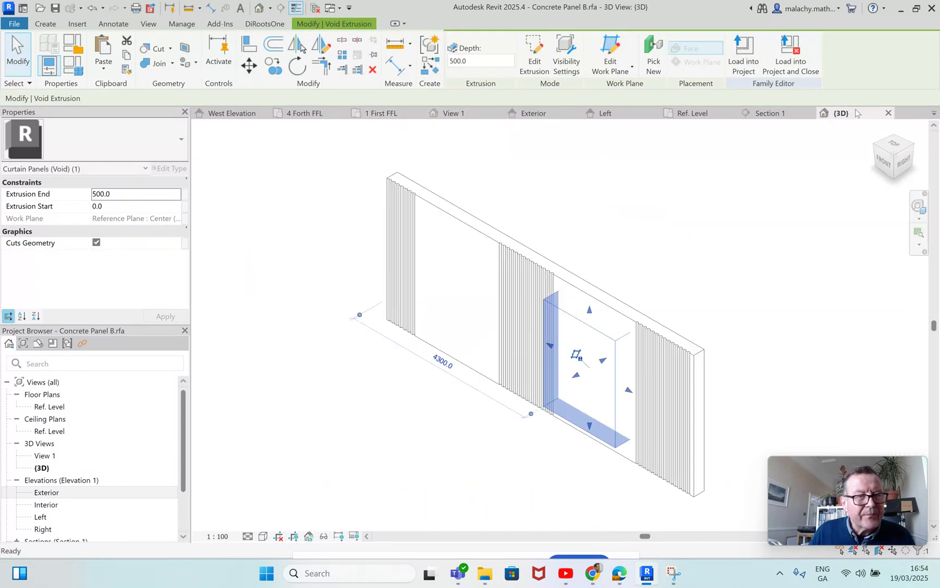
pyautogui.moveTo(609, 362); pyautogui.dragTo(619, 351)
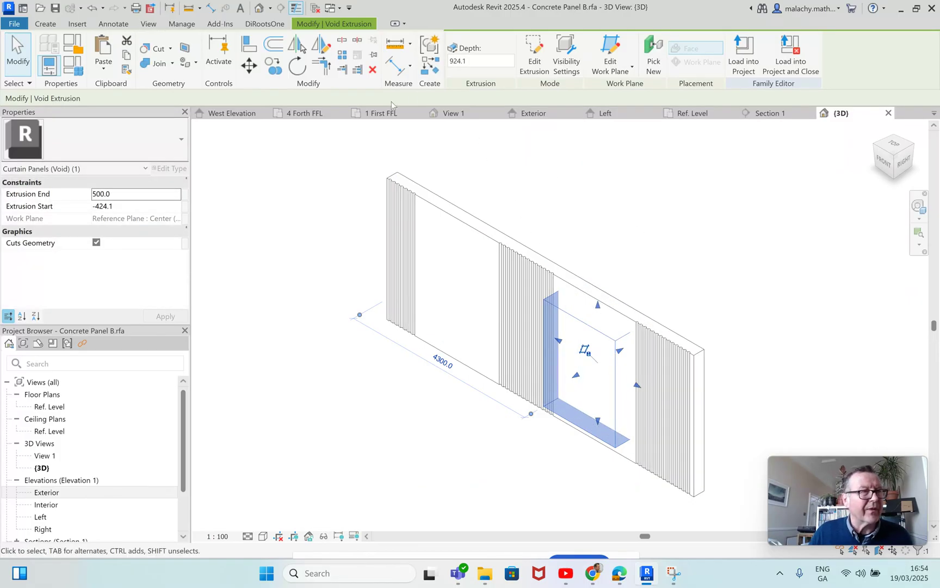
pyautogui.click(157, 49)
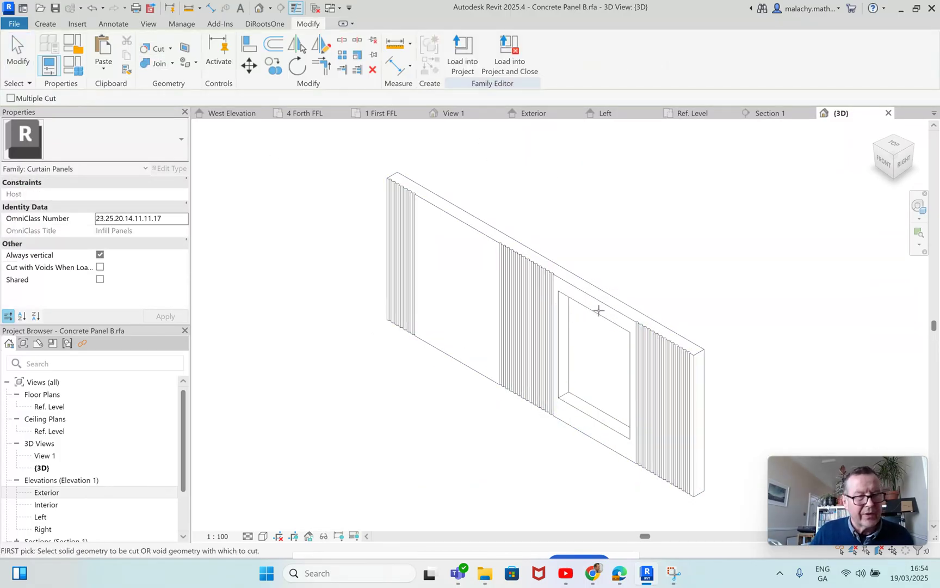
pyautogui.click(640, 326)
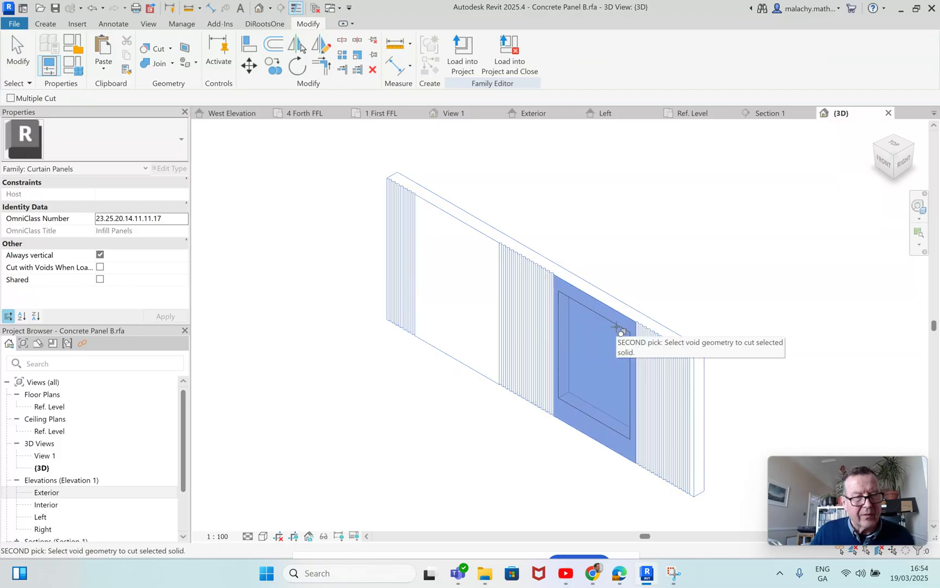
pyautogui.click(617, 327)
pyautogui.press('Escape')
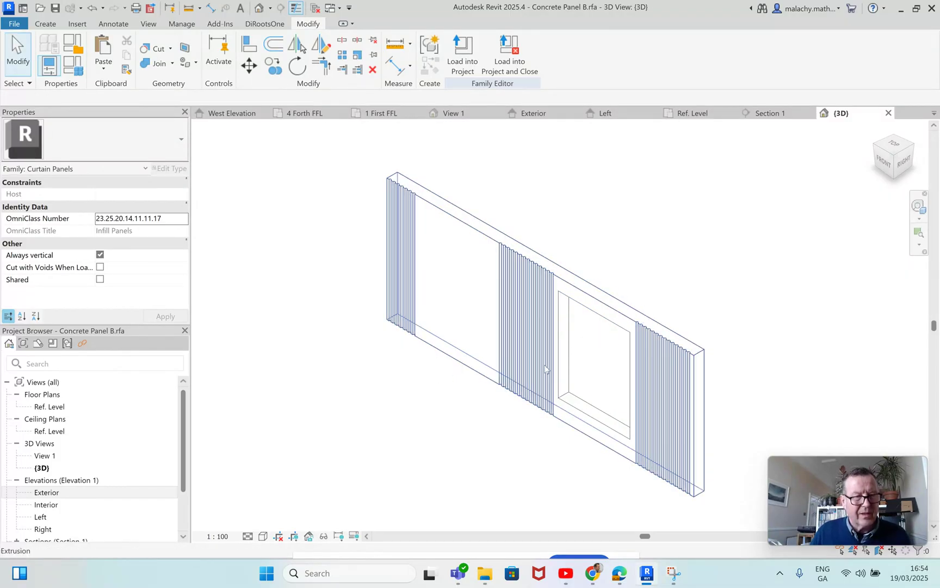
# Step: Start a solid sweep and pick the four front edges of the window opening as its path
pyautogui.scroll(-3, 595, 360)
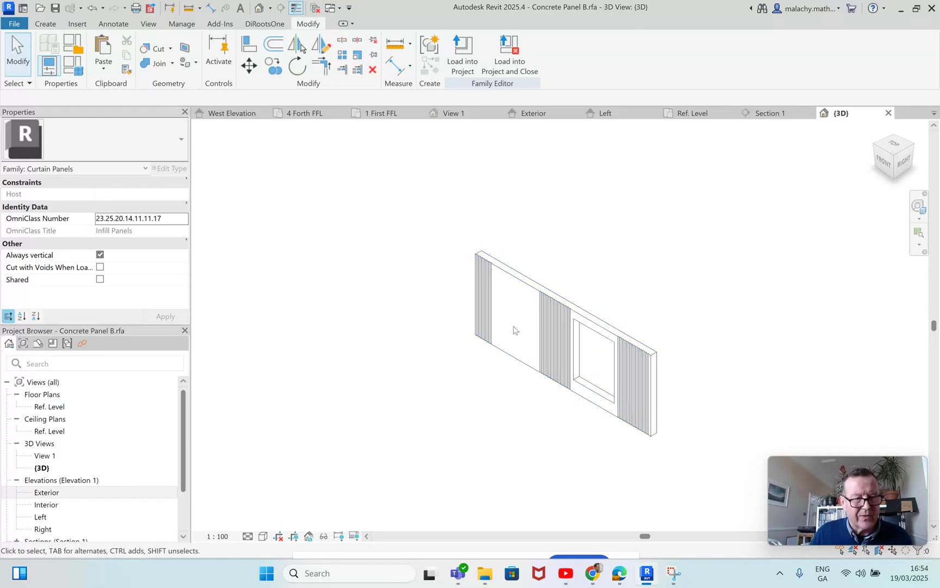
pyautogui.scroll(5, 623, 399)
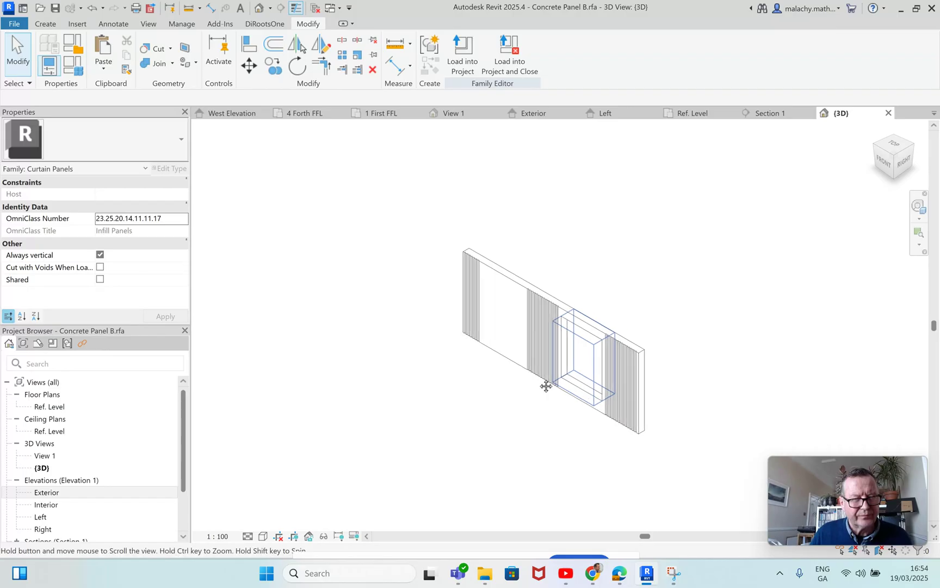
pyautogui.scroll(2, 532, 382)
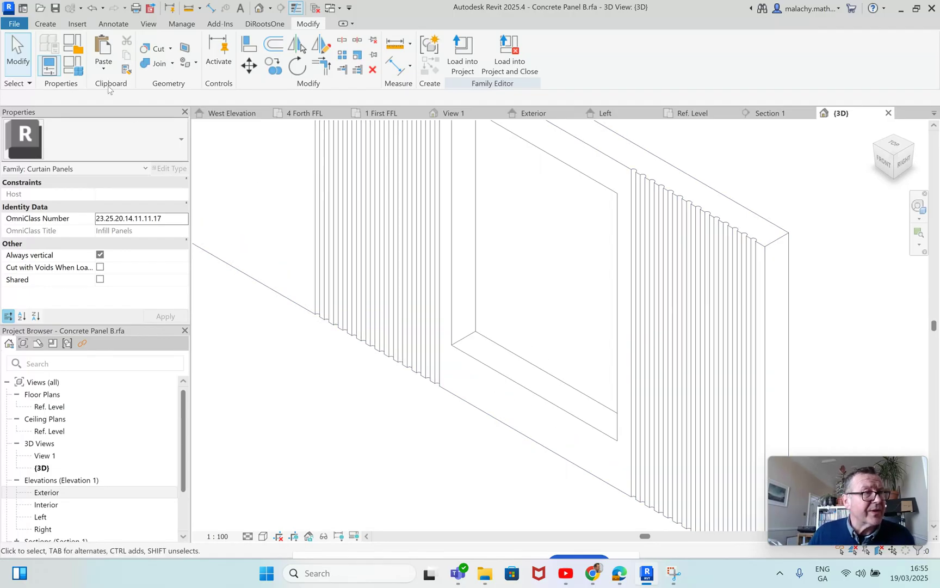
pyautogui.click(46, 24)
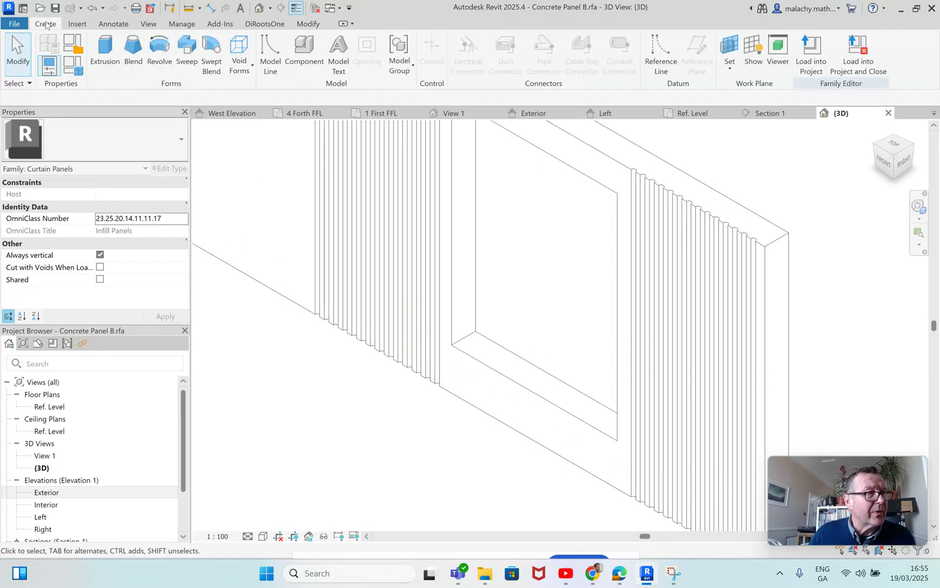
pyautogui.click(187, 61)
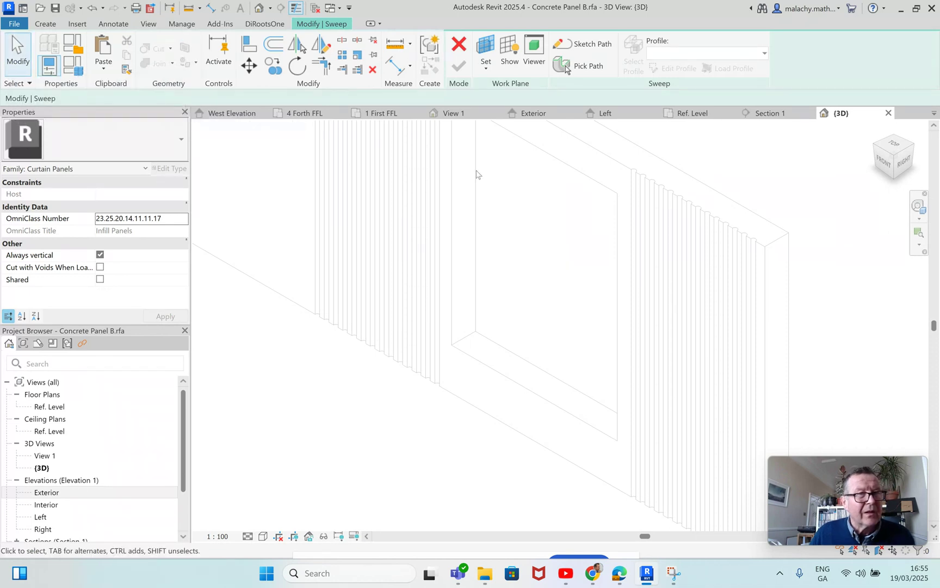
pyautogui.click(585, 66)
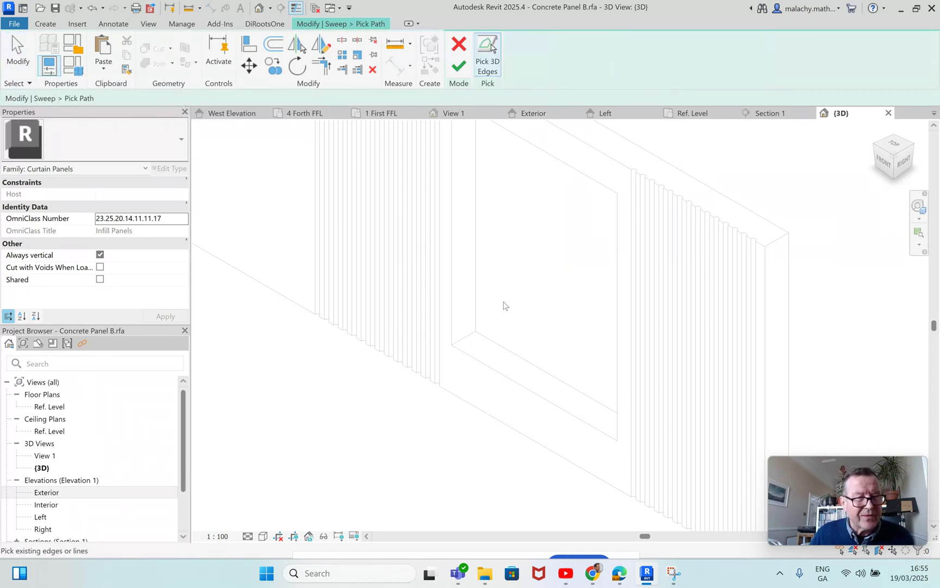
pyautogui.click(453, 259)
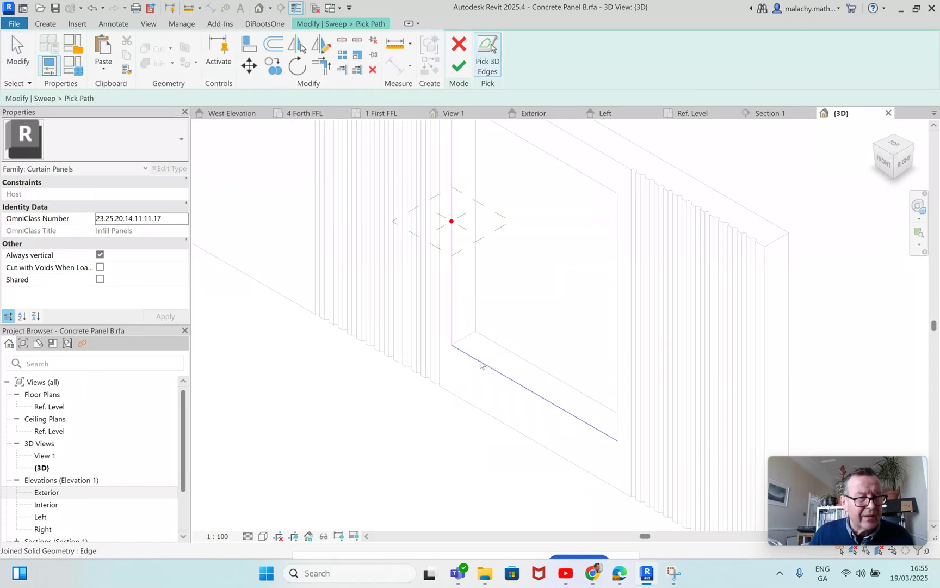
pyautogui.click(541, 392)
pyautogui.click(616, 277)
pyautogui.moveTo(573, 259); pyautogui.dragTo(586, 326, button='middle')
pyautogui.scroll(5, 465, 295)
pyautogui.click(465, 294)
pyautogui.click(459, 66)
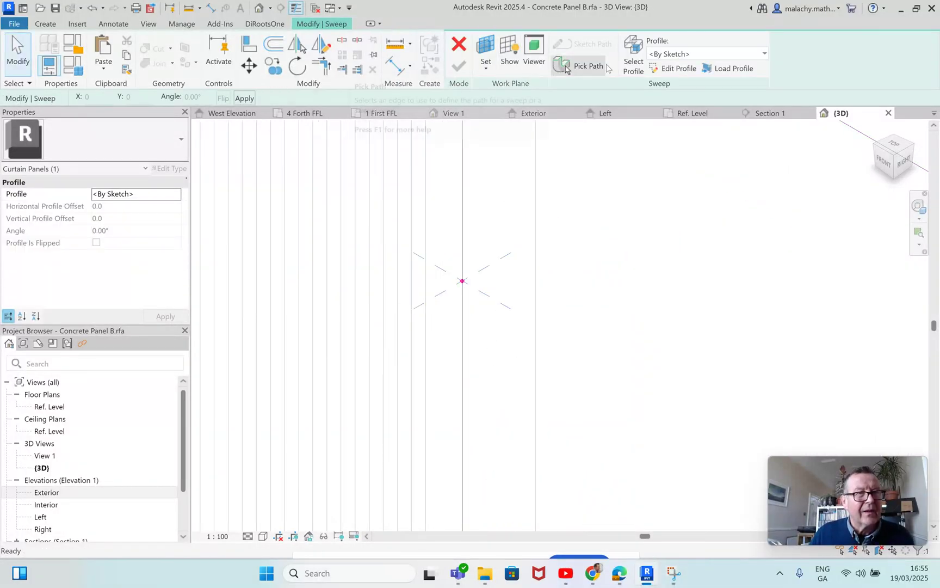
# Step: Sketch a 140 by 60 mm rectangular profile at the path's profile plane, extending into the opening, and finish the sweep
pyautogui.click(676, 69)
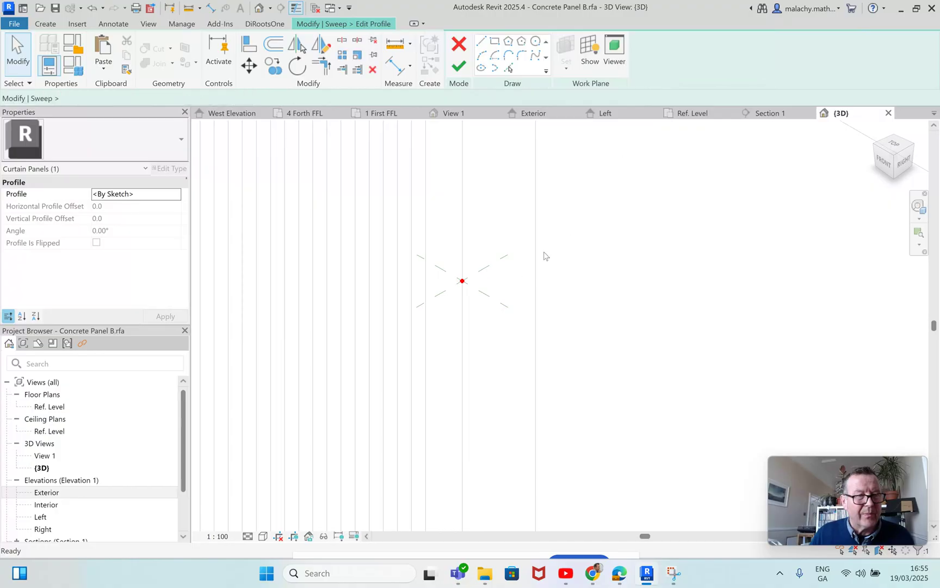
pyautogui.click(463, 281)
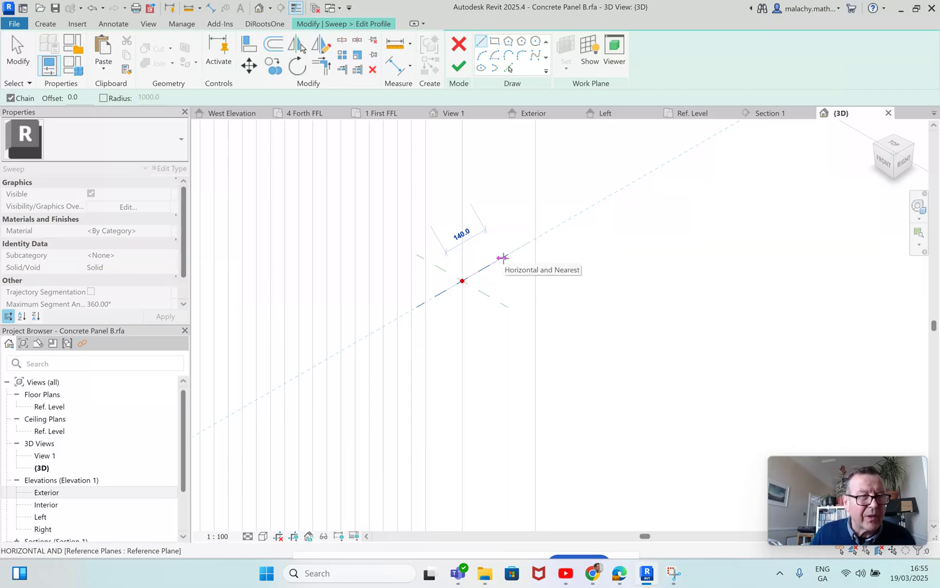
pyautogui.click(502, 257)
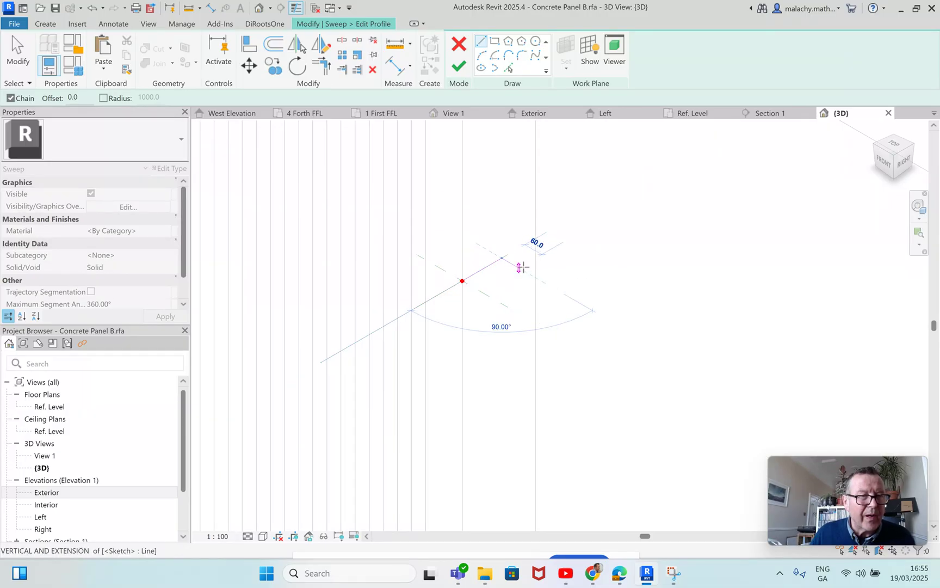
pyautogui.click(518, 267)
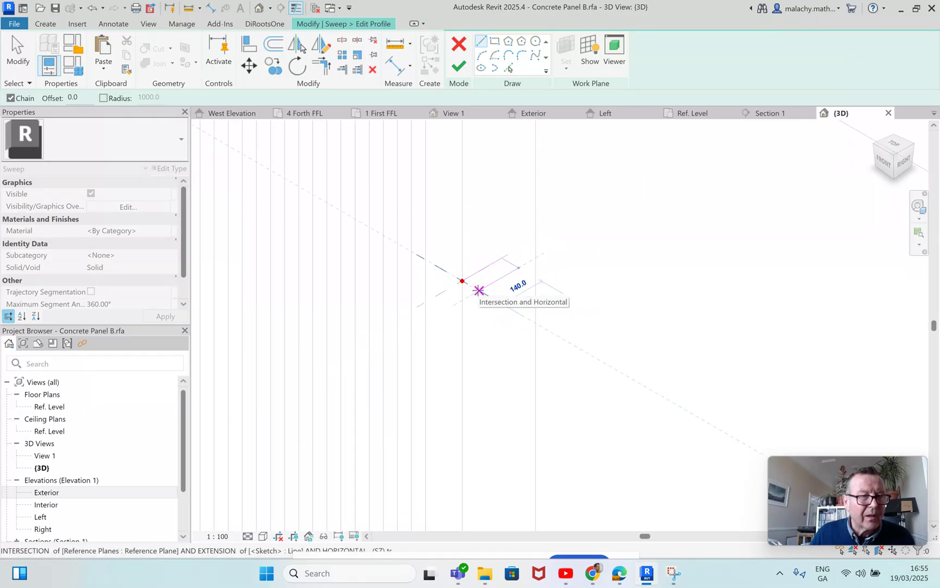
pyautogui.click(479, 290)
pyautogui.click(462, 280)
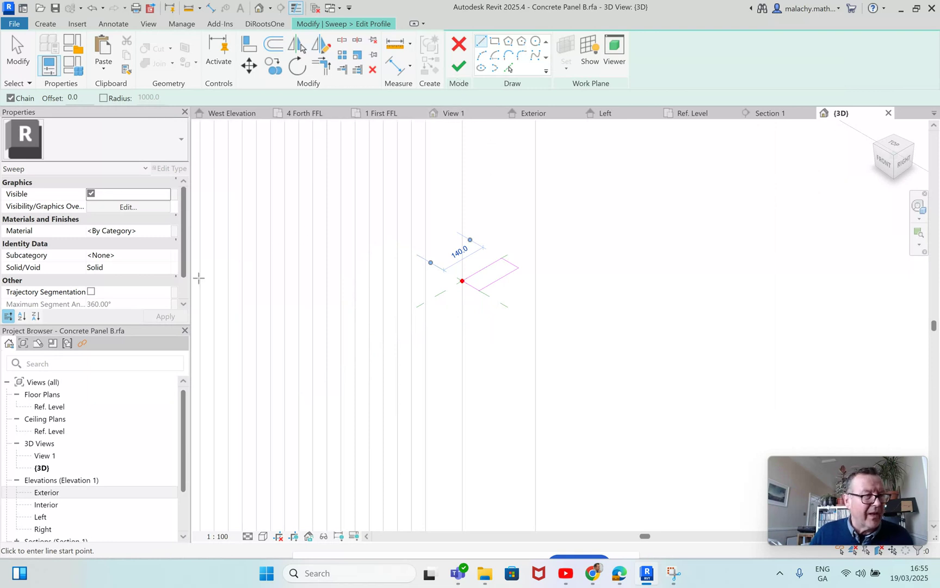
pyautogui.click(458, 70)
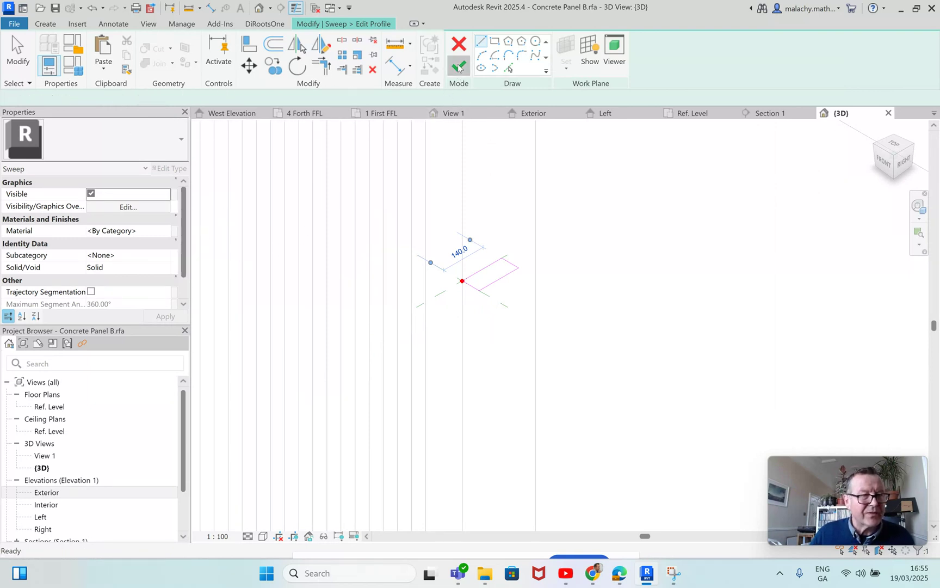
pyautogui.click(459, 68)
# Step: Create the type material parameter Concrete Panel B Frame Material and associate it with the frame sweep's material
pyautogui.keyDown('shift'); pyautogui.moveTo(545, 326); pyautogui.dragTo(573, 347, button='middle'); pyautogui.keyUp('shift')
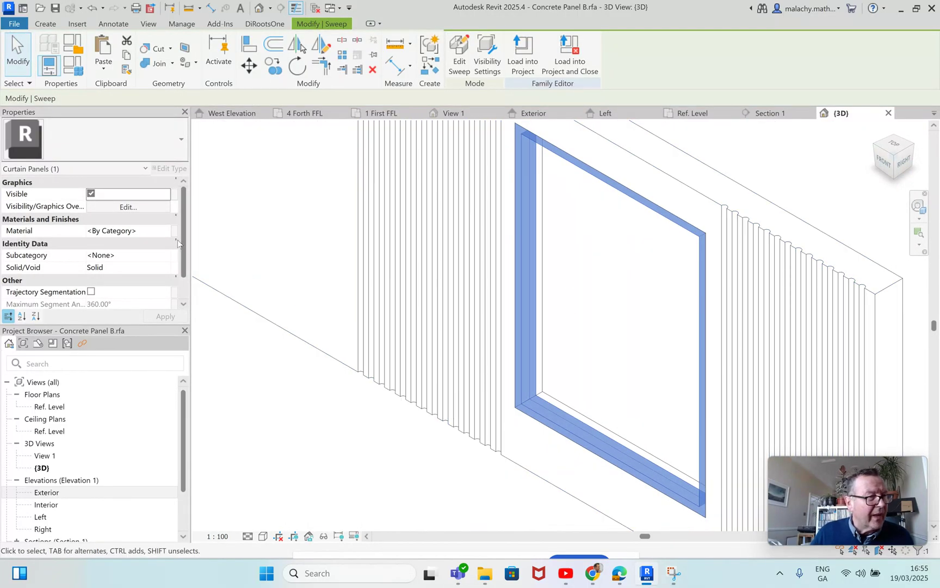
pyautogui.click(174, 231)
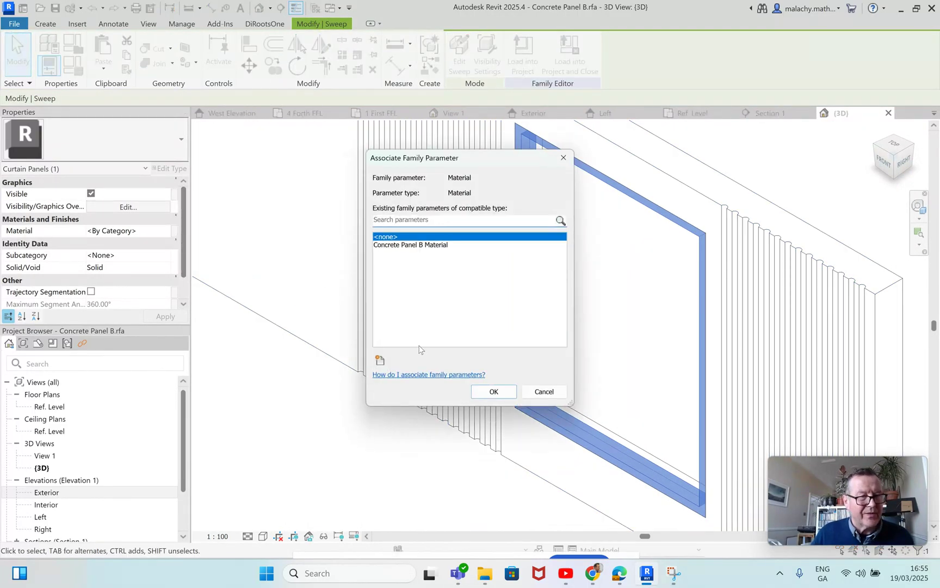
pyautogui.click(379, 361)
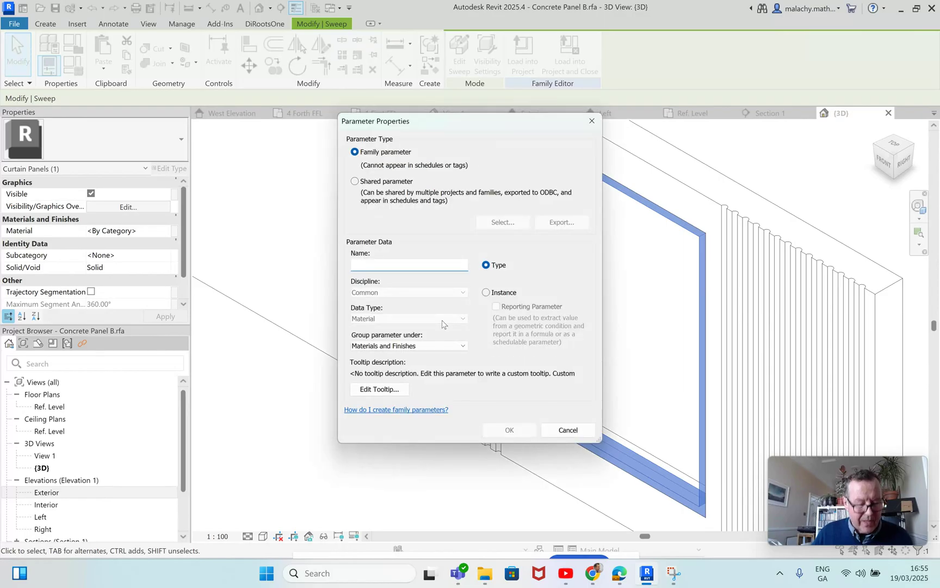
pyautogui.write('Con')
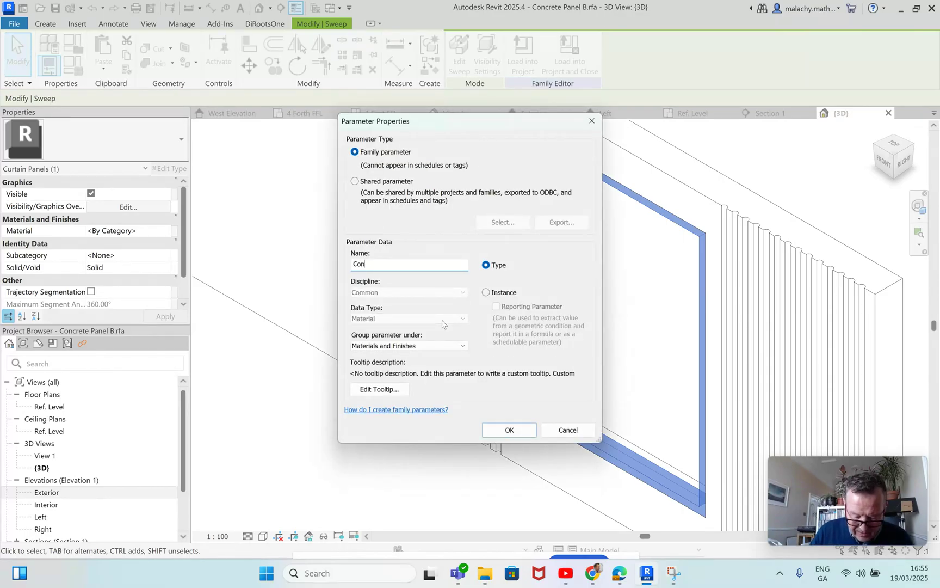
pyautogui.write('crete Panel B Frame Material')
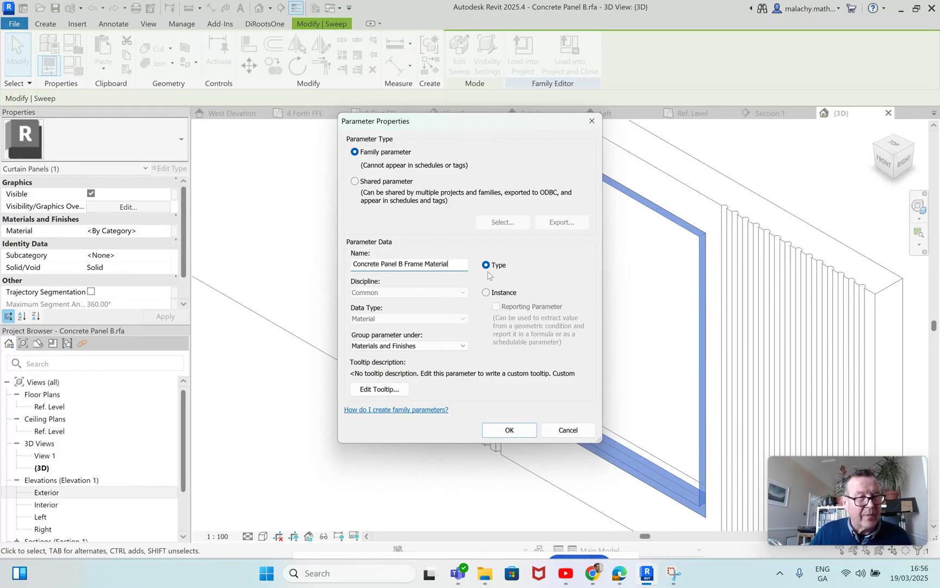
pyautogui.click(509, 430)
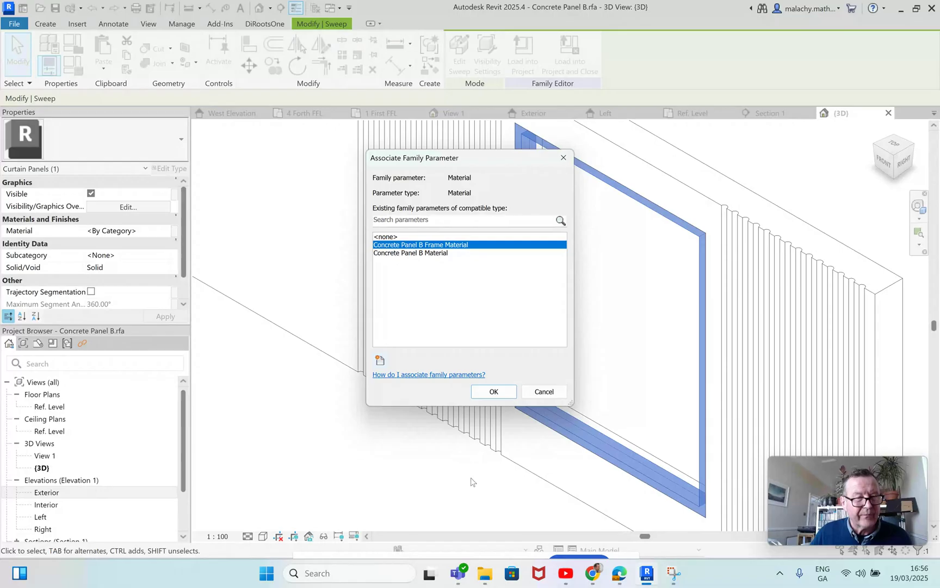
pyautogui.click(492, 391)
pyautogui.click(460, 476)
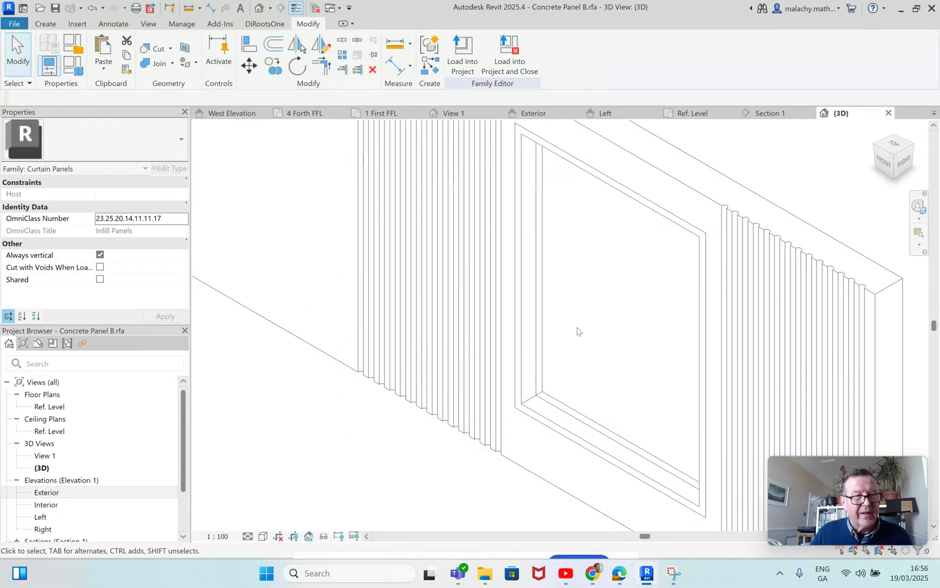
# Step: Open the Ref. Level floor plan and compare it with Panel Design B in the browser's PDF drawing
pyautogui.scroll(-1, 613, 369)
pyautogui.moveTo(613, 370); pyautogui.dragTo(535, 294, button='middle')
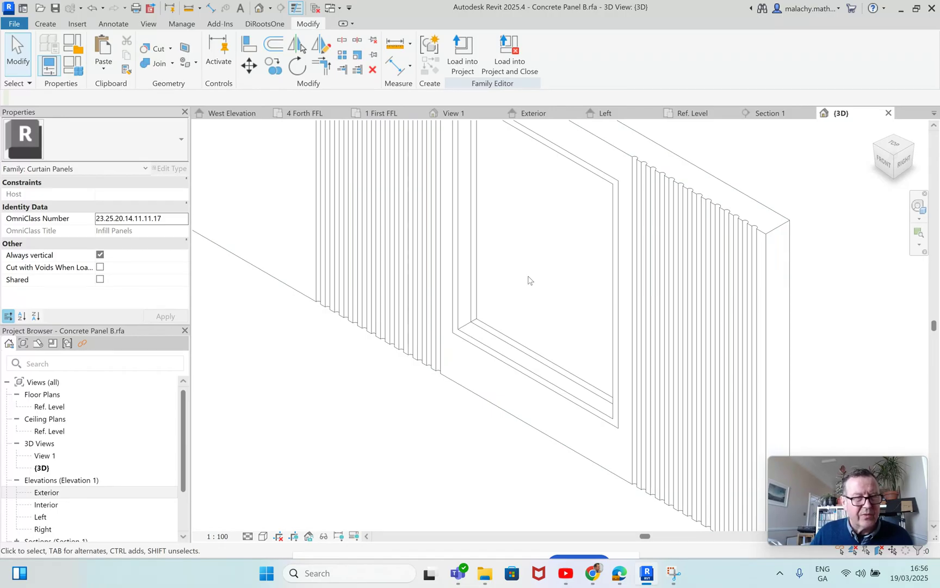
pyautogui.click(779, 116)
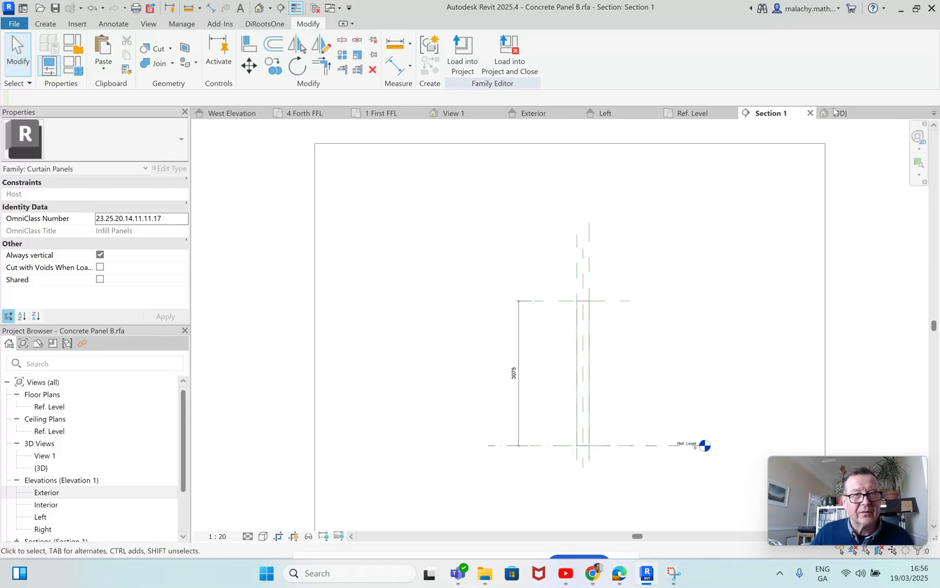
pyautogui.click(693, 114)
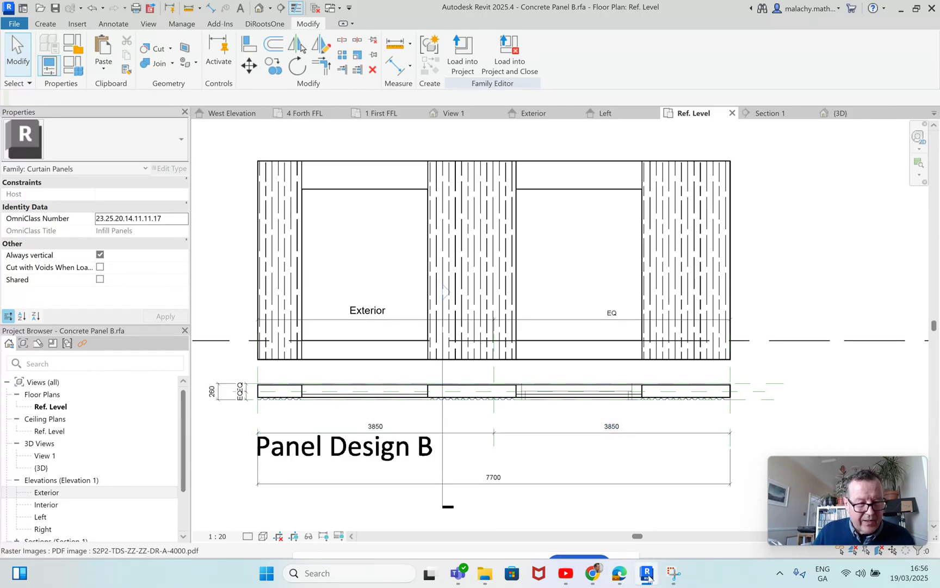
pyautogui.click(618, 575)
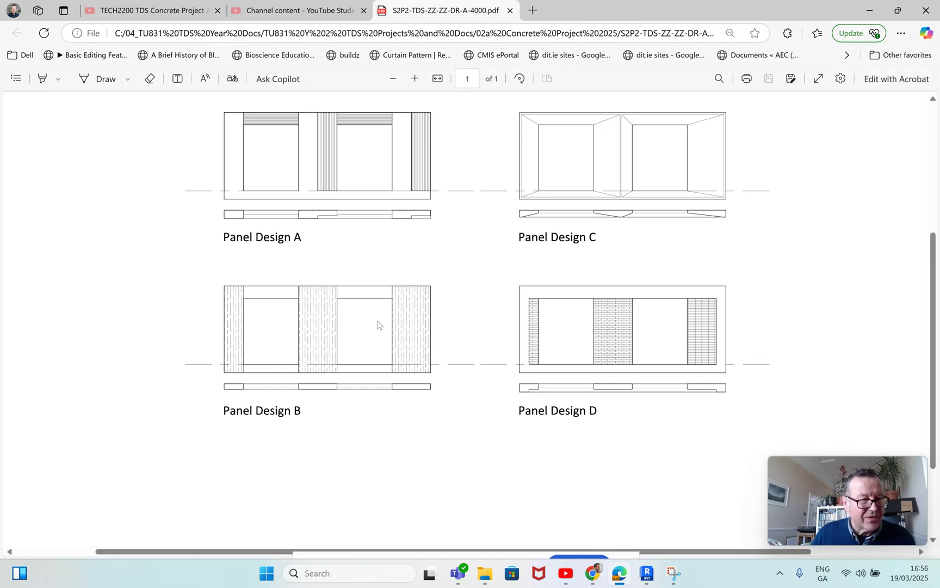
pyautogui.click(645, 576)
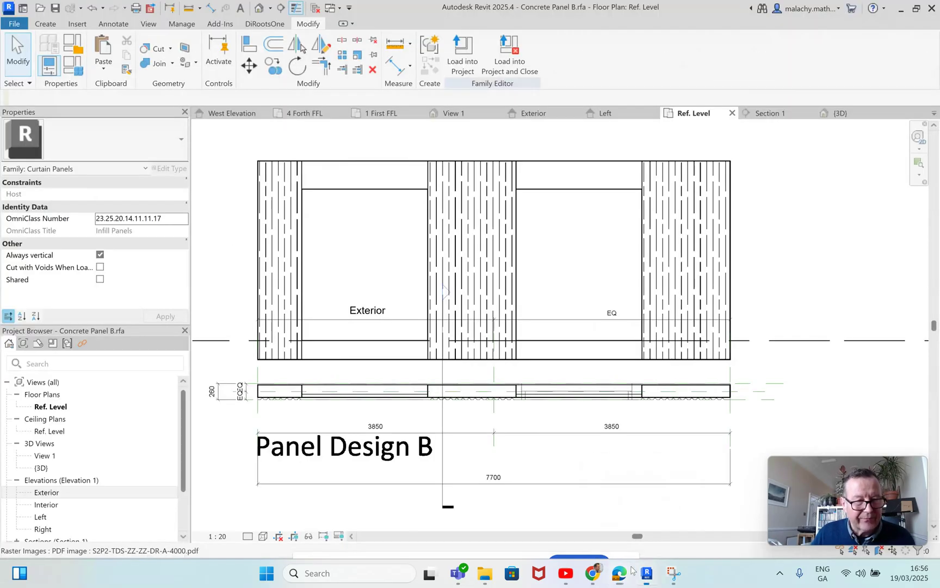
# Step: Start a solid extrusion and sketch a 60 by 140 mm rectangle inward from the midpoint of the left bay's exterior edge
pyautogui.scroll(4, 278, 393)
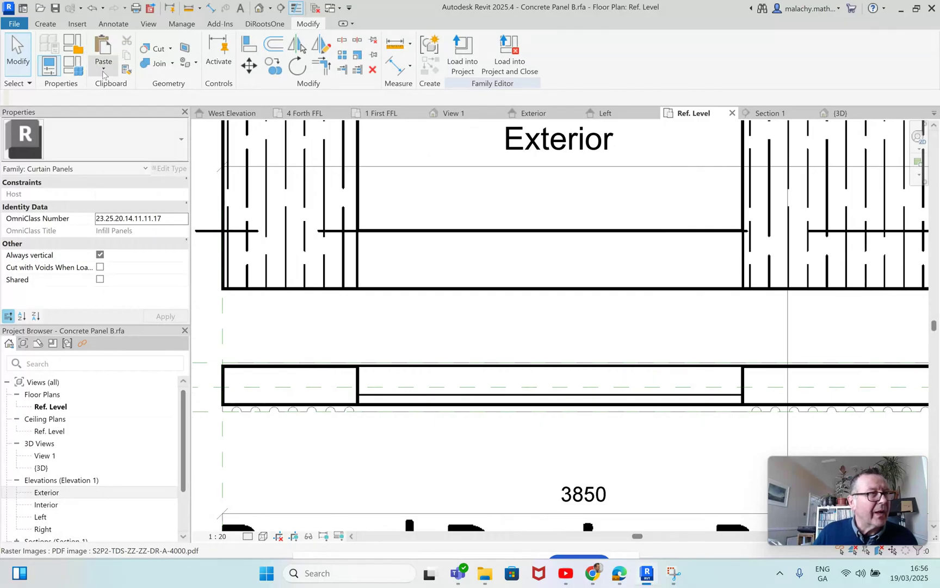
pyautogui.click(46, 25)
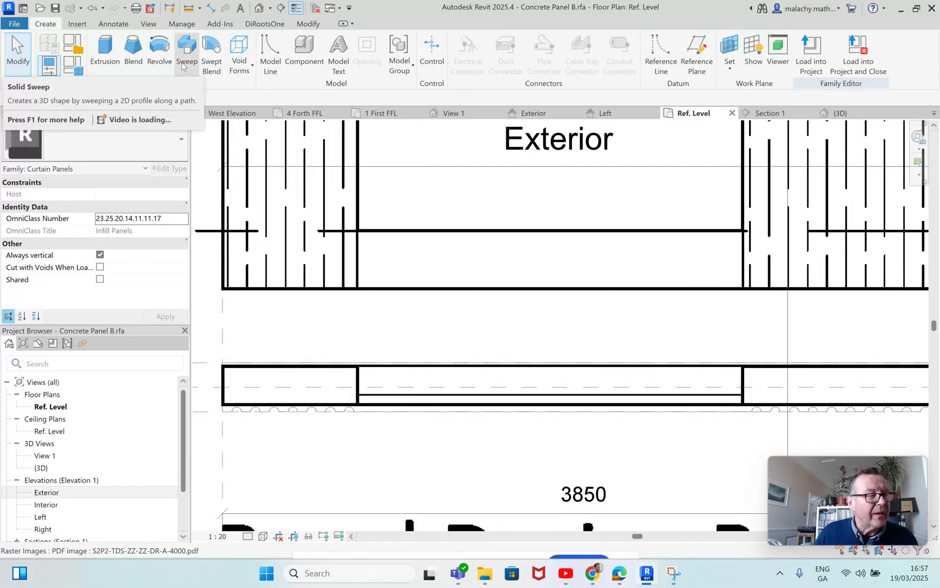
pyautogui.click(105, 52)
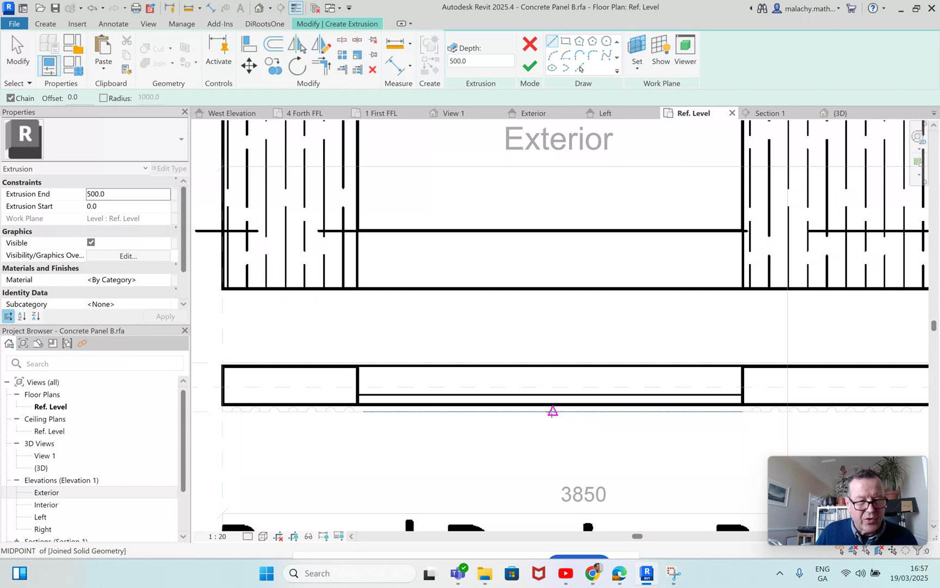
pyautogui.click(553, 411)
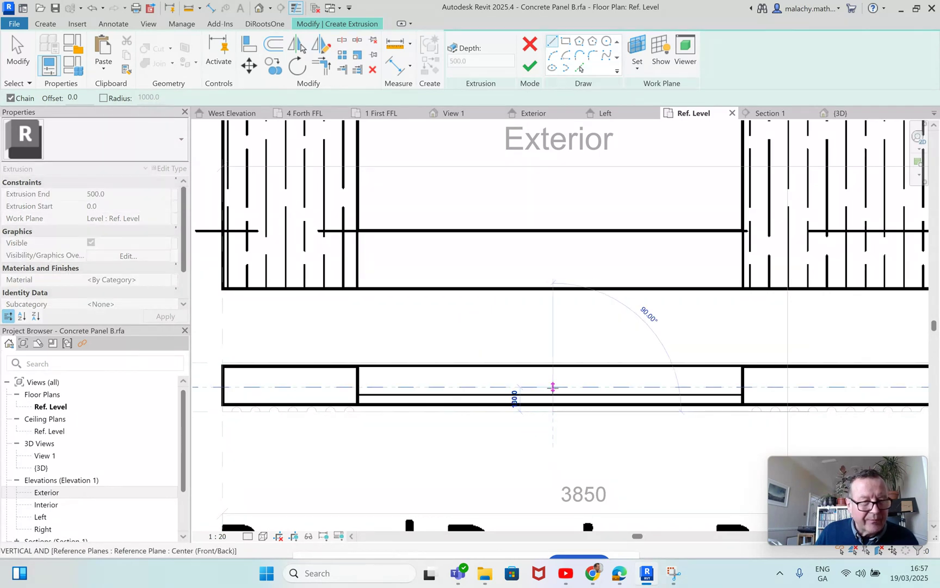
pyautogui.scroll(2, 553, 387)
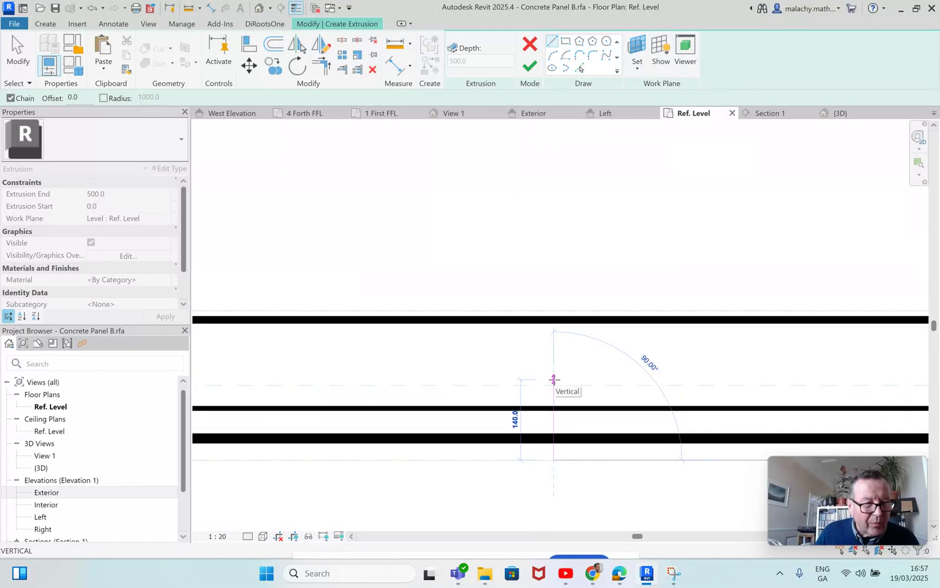
pyautogui.click(554, 379)
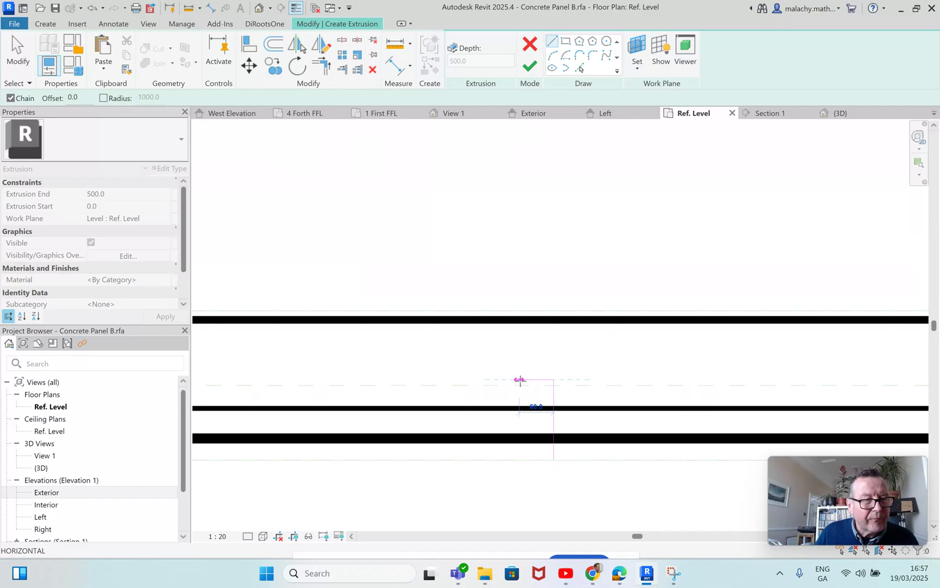
pyautogui.click(520, 379)
pyautogui.click(520, 460)
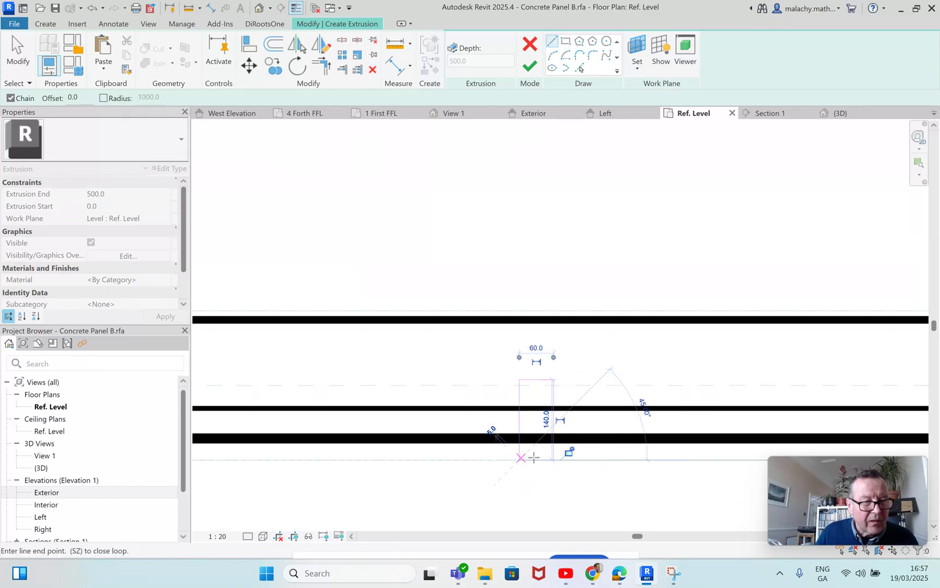
pyautogui.click(553, 460)
pyautogui.press('Escape')
pyautogui.press('Escape')
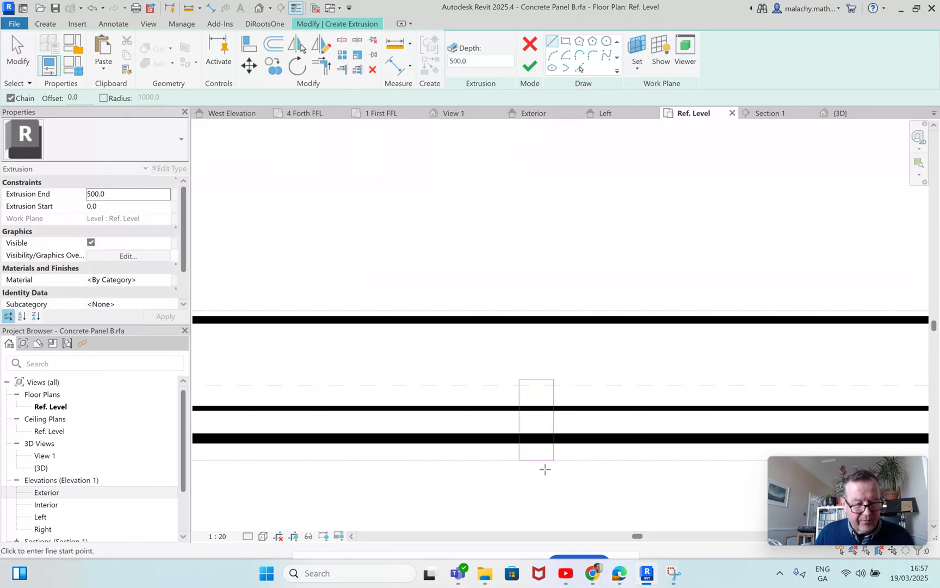
# Step: Nudge all four lines of the rectangle sketch left along the bay and finish the extrusion
pyautogui.click(545, 380)
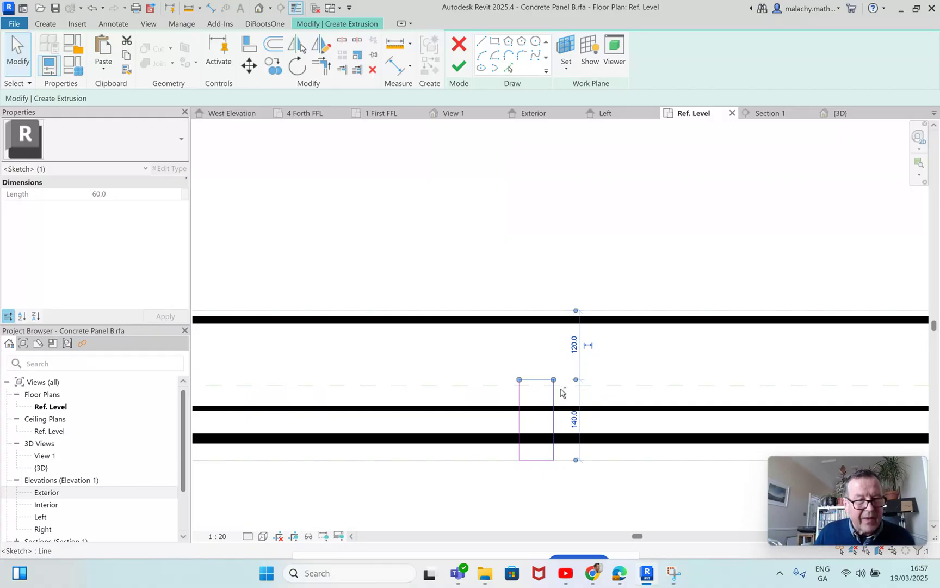
pyautogui.keyDown('ctrl'); pyautogui.click(553, 391); pyautogui.keyUp('ctrl')
pyautogui.keyDown('ctrl'); pyautogui.click(520, 395); pyautogui.keyUp('ctrl')
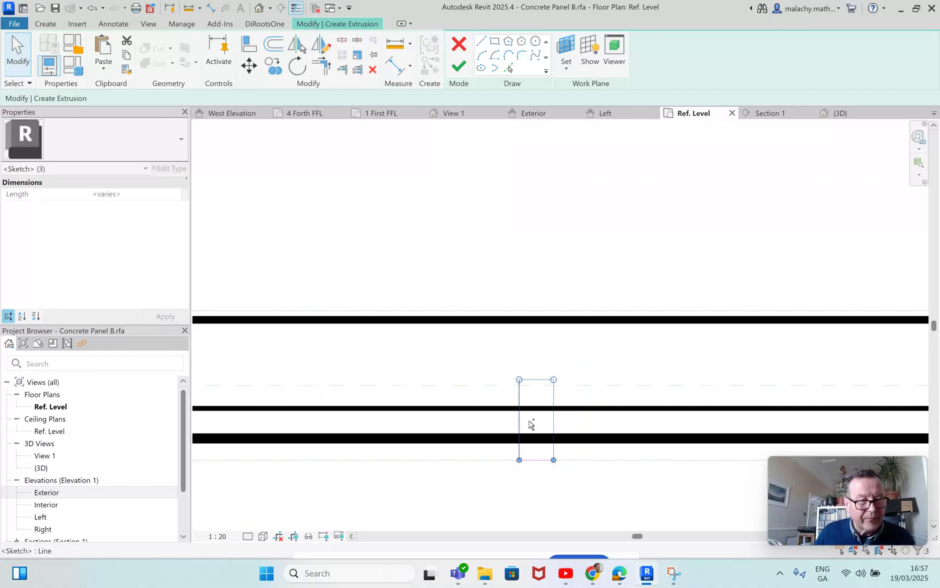
pyautogui.keyDown('ctrl'); pyautogui.click(537, 460); pyautogui.keyUp('ctrl')
pyautogui.press('Left')
pyautogui.press('Left')
pyautogui.press('Left')
pyautogui.press('Left')
pyautogui.press('Left')
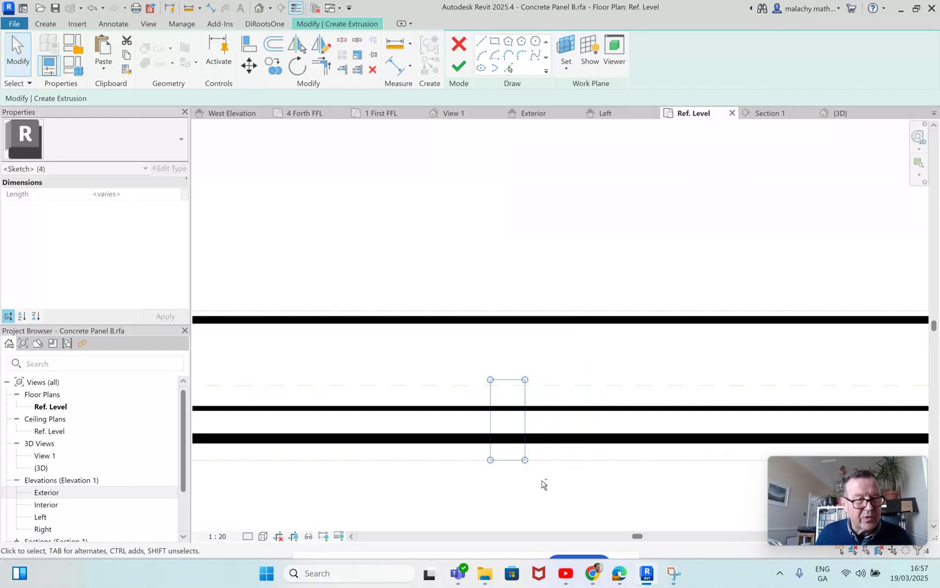
pyautogui.scroll(-3, 542, 483)
pyautogui.moveTo(543, 483); pyautogui.dragTo(554, 436, button='middle')
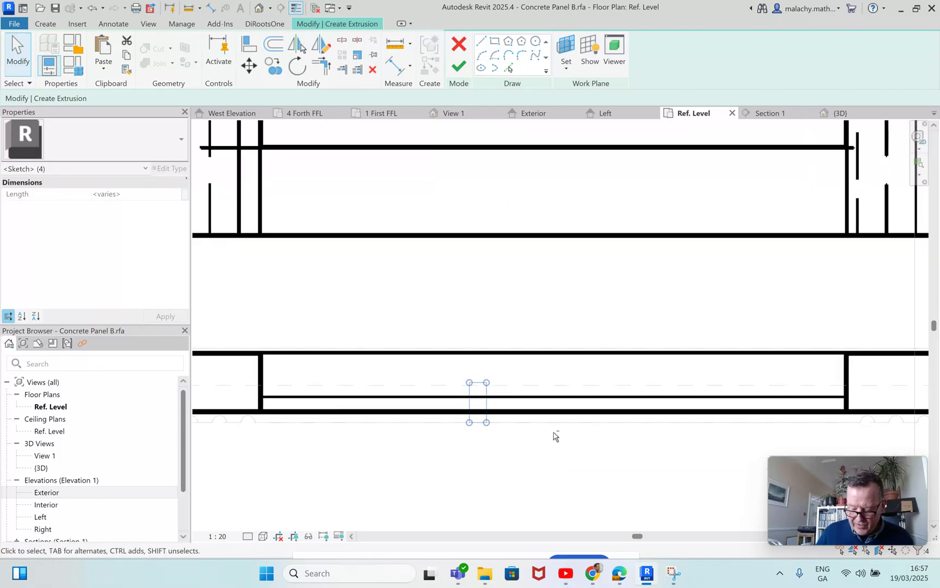
pyautogui.press('Left')
pyautogui.press('Left')
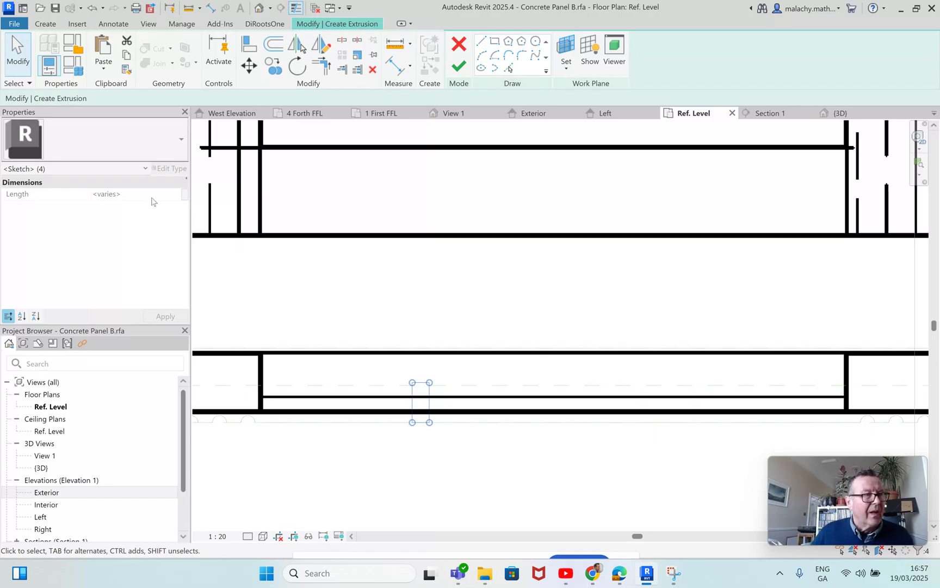
pyautogui.click(459, 65)
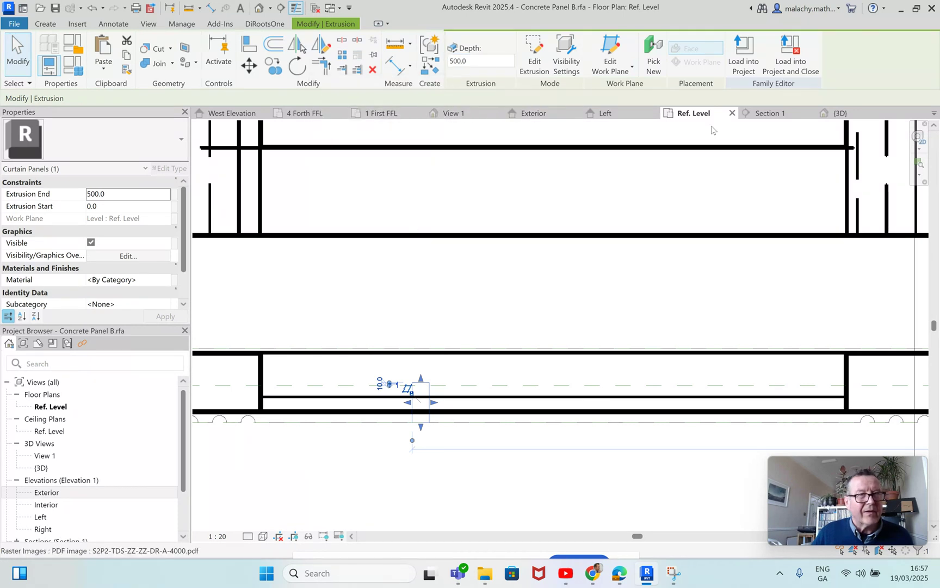
# Step: In the 3D view, pull the extrusion's side faces along the panel into the window opening and narrow it to a slim mullion
pyautogui.click(840, 112)
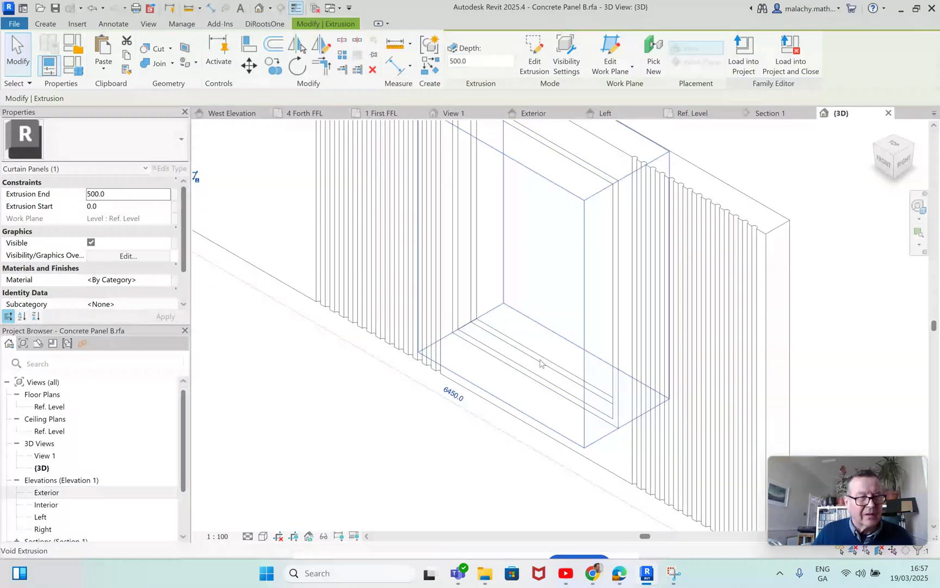
pyautogui.scroll(-3, 542, 362)
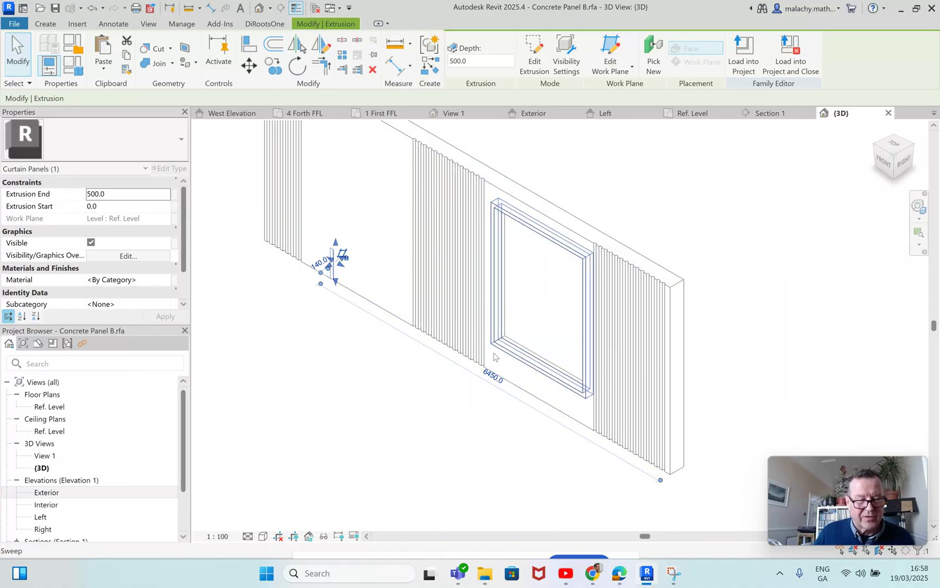
pyautogui.moveTo(342, 265); pyautogui.dragTo(543, 386)
pyautogui.moveTo(433, 306); pyautogui.dragTo(436, 264)
pyautogui.moveTo(330, 242); pyautogui.dragTo(525, 368)
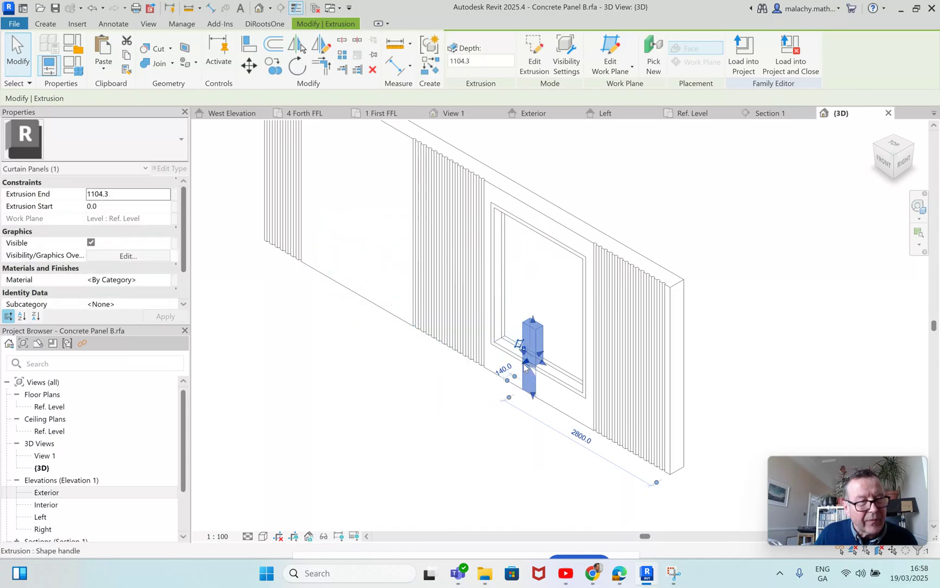
pyautogui.scroll(5, 514, 357)
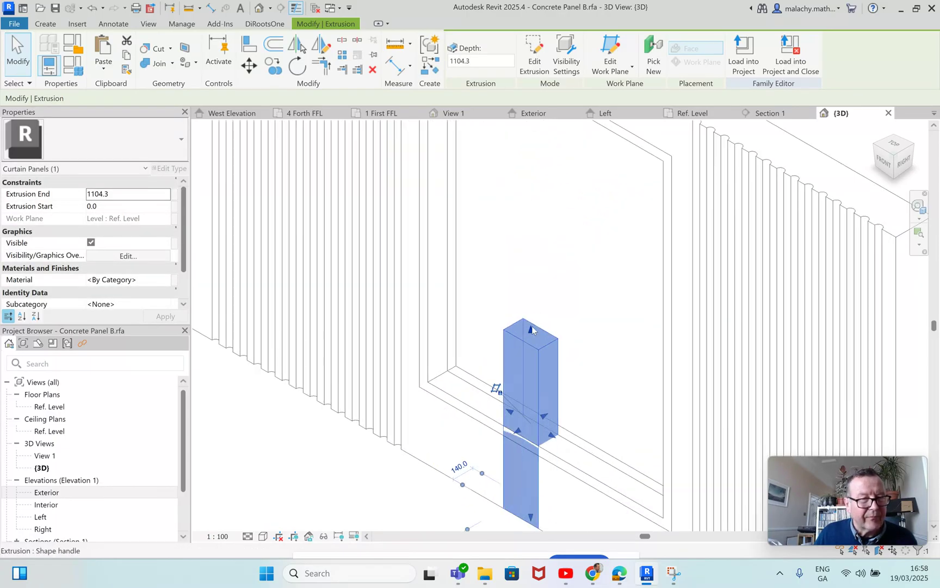
pyautogui.moveTo(497, 390); pyautogui.dragTo(536, 423)
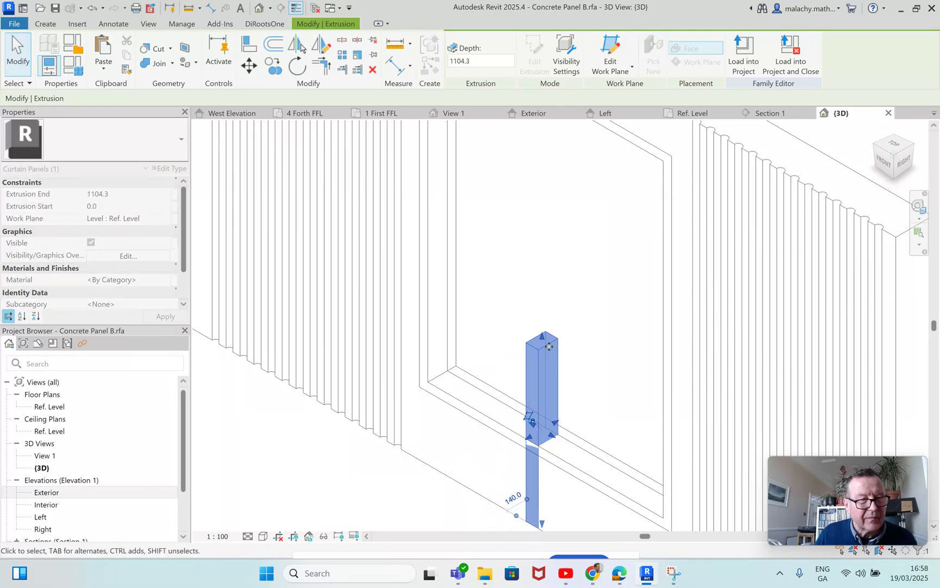
# Step: Stretch the mullion's top and bottom faces to the window frame so it runs from 450 to 2715 mm
pyautogui.moveTo(546, 340); pyautogui.dragTo(558, 152)
pyautogui.moveTo(560, 193); pyautogui.dragTo(540, 373, button='middle')
pyautogui.moveTo(523, 333); pyautogui.dragTo(525, 252)
pyautogui.scroll(-2, 524, 303)
pyautogui.scroll(-2, 524, 304)
pyautogui.moveTo(517, 469); pyautogui.dragTo(526, 448)
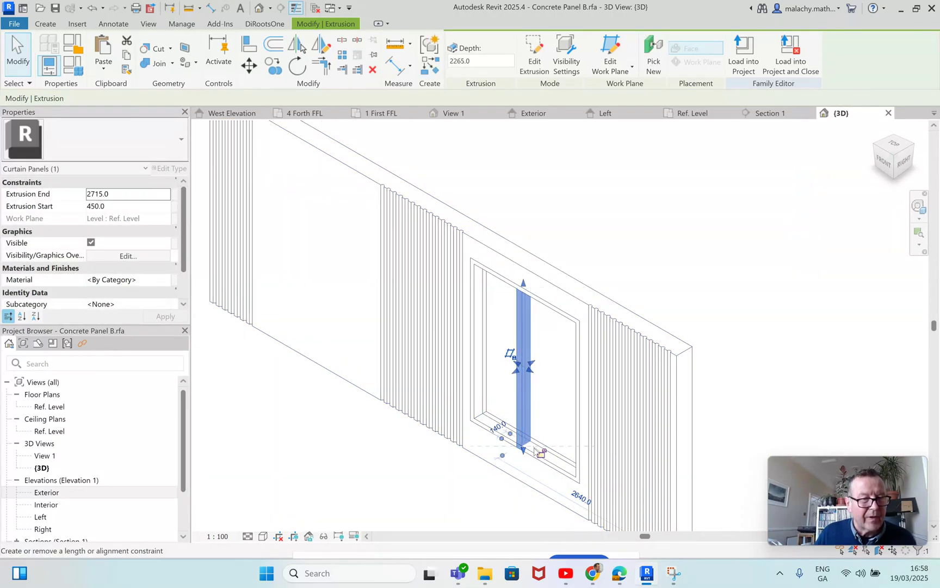
pyautogui.click(546, 400)
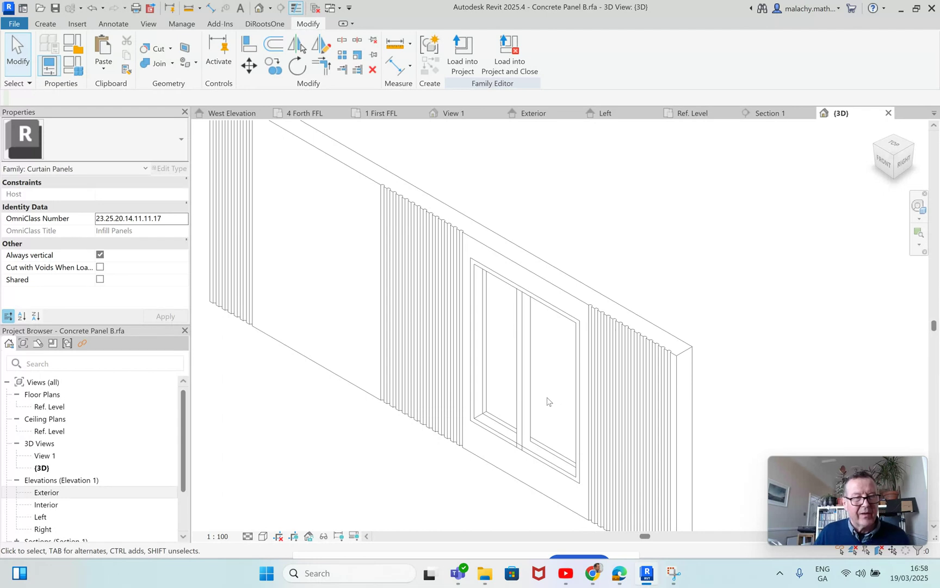
pyautogui.scroll(-3, 504, 408)
pyautogui.scroll(7, 500, 418)
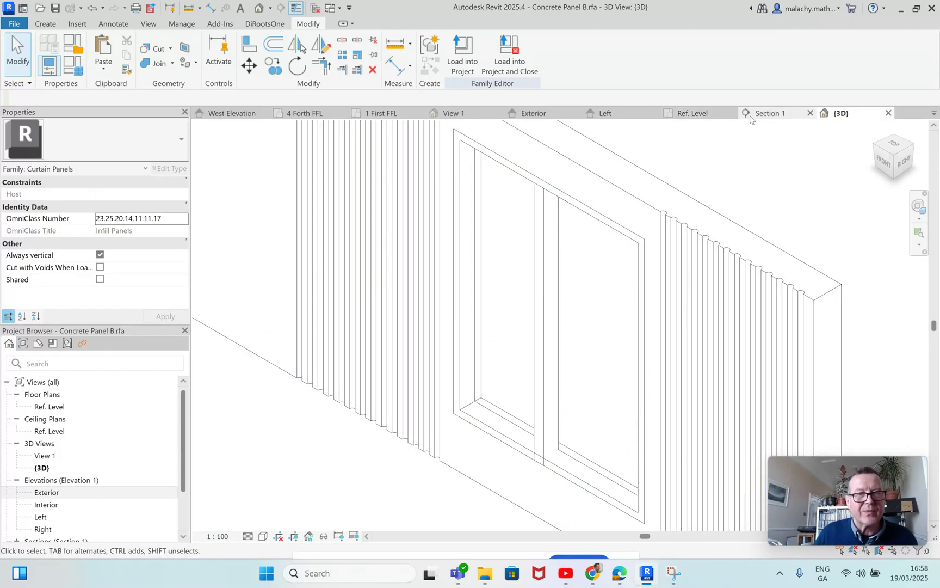
# Step: In the Exterior elevation, shift the mullion left and set its distance from the centre reference plane to 1600 mm
pyautogui.click(551, 115)
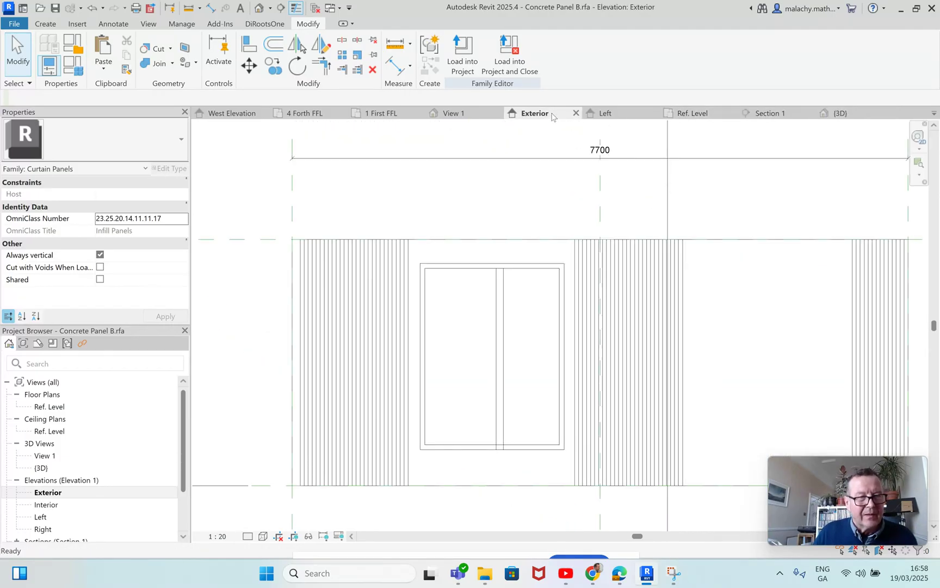
pyautogui.scroll(-1, 508, 364)
pyautogui.click(506, 364)
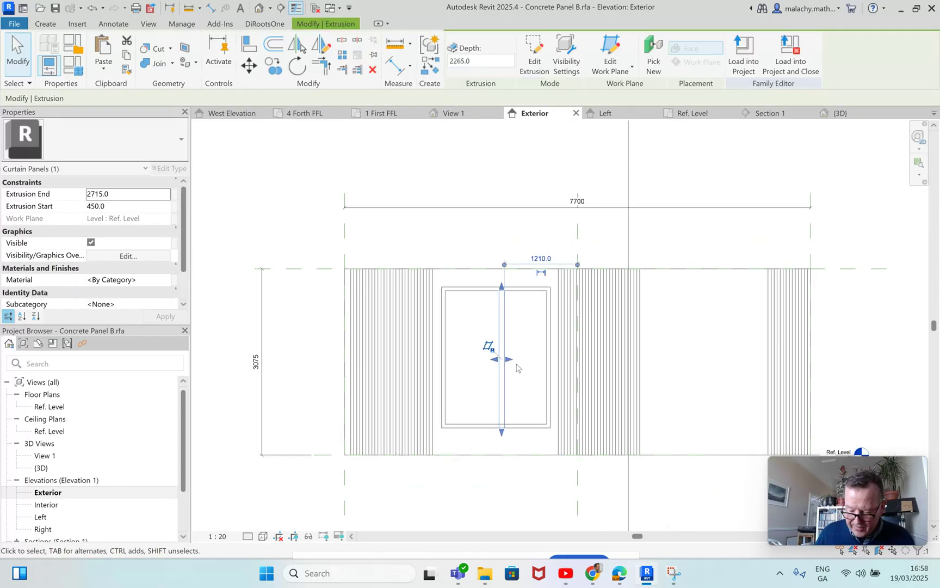
pyautogui.press('Left')
pyautogui.press('Left')
pyautogui.press('Left')
pyautogui.press('Left')
pyautogui.press('Left')
pyautogui.press('Left')
pyautogui.press('Left')
pyautogui.press('Left')
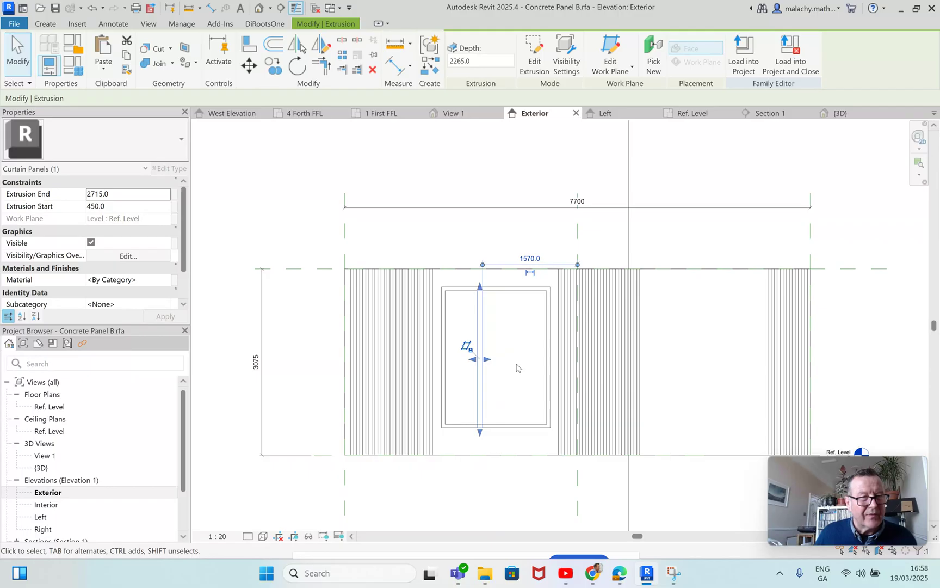
pyautogui.click(532, 260)
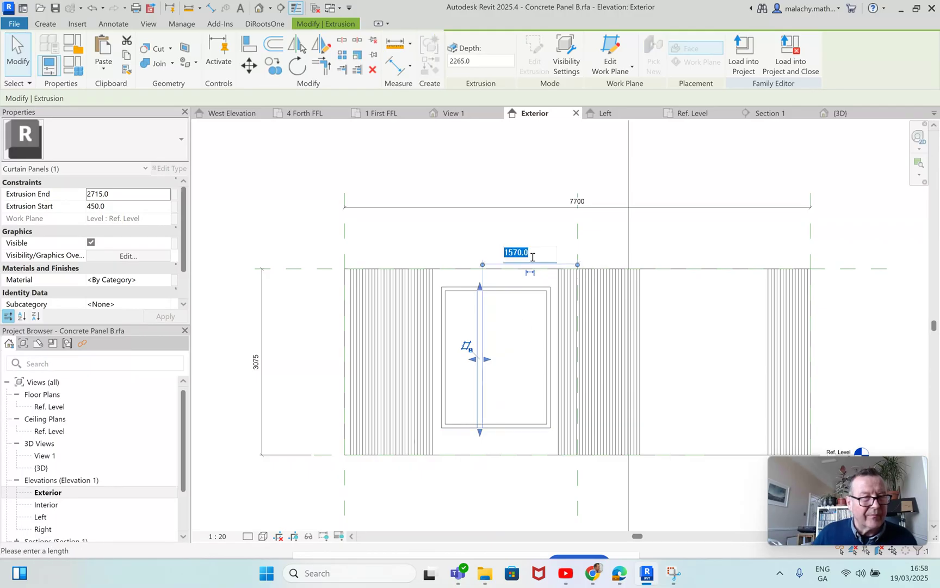
pyautogui.write('1600')
pyautogui.press('Return')
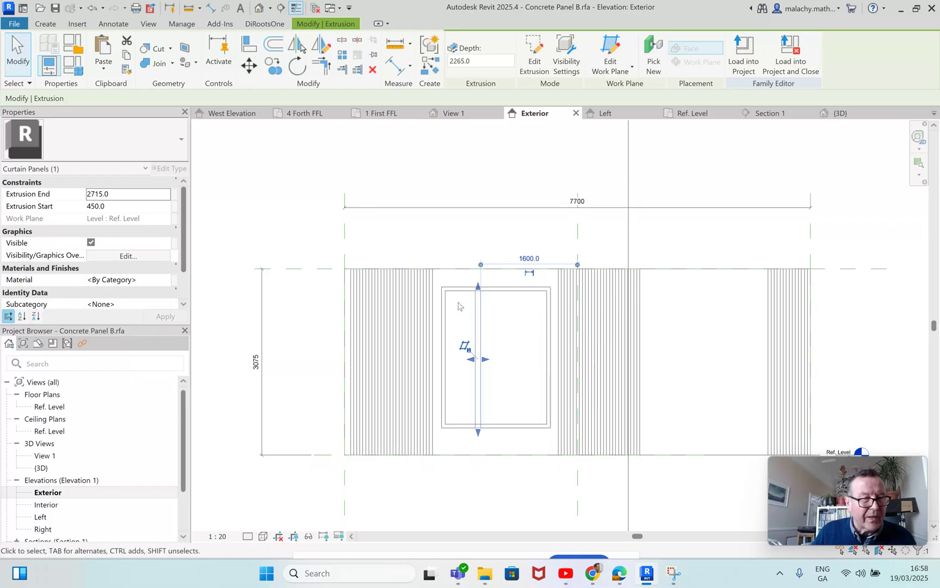
pyautogui.click(458, 315)
# Step: Add an aligned dimension across the mullion's width and set it to 60 mm
pyautogui.scroll(5, 459, 321)
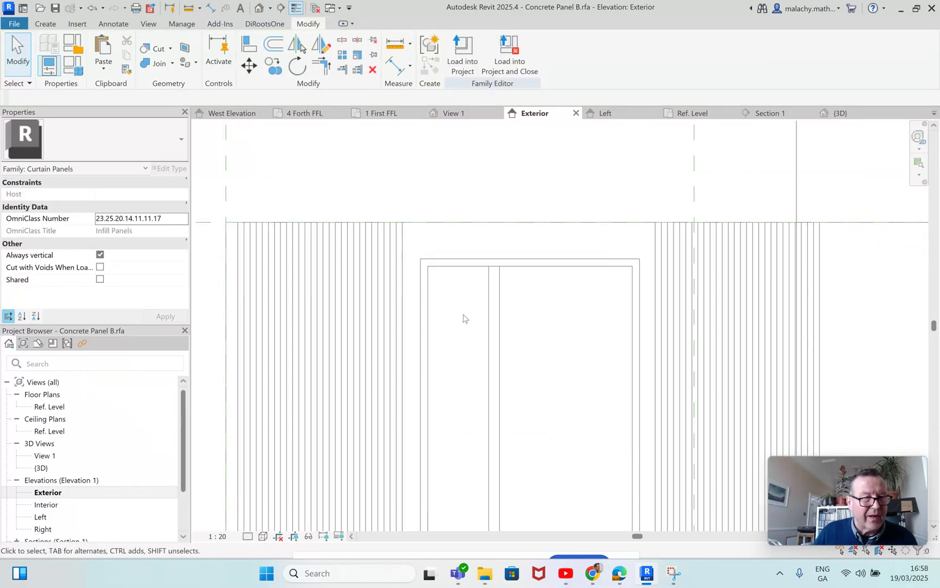
pyautogui.click(501, 288)
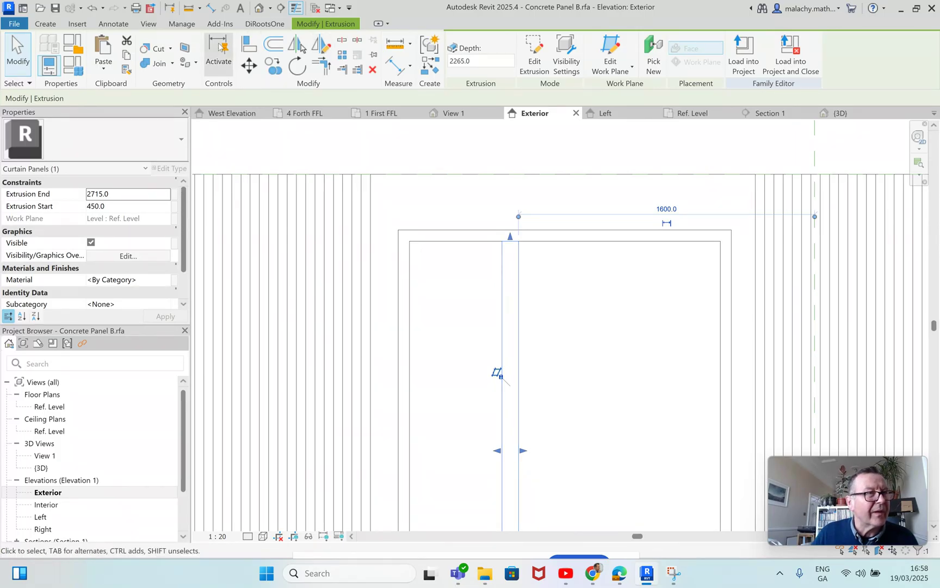
pyautogui.click(210, 8)
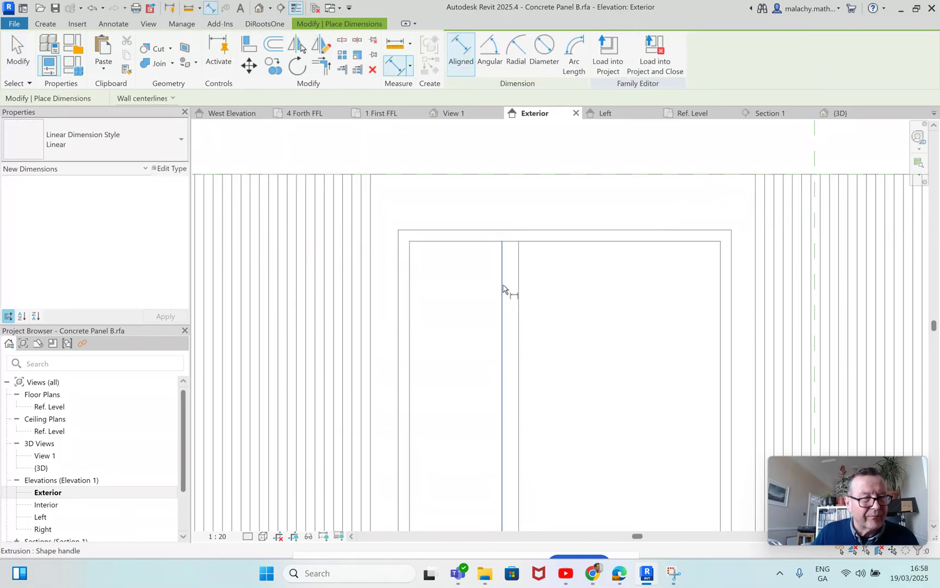
pyautogui.click(518, 289)
pyautogui.click(536, 294)
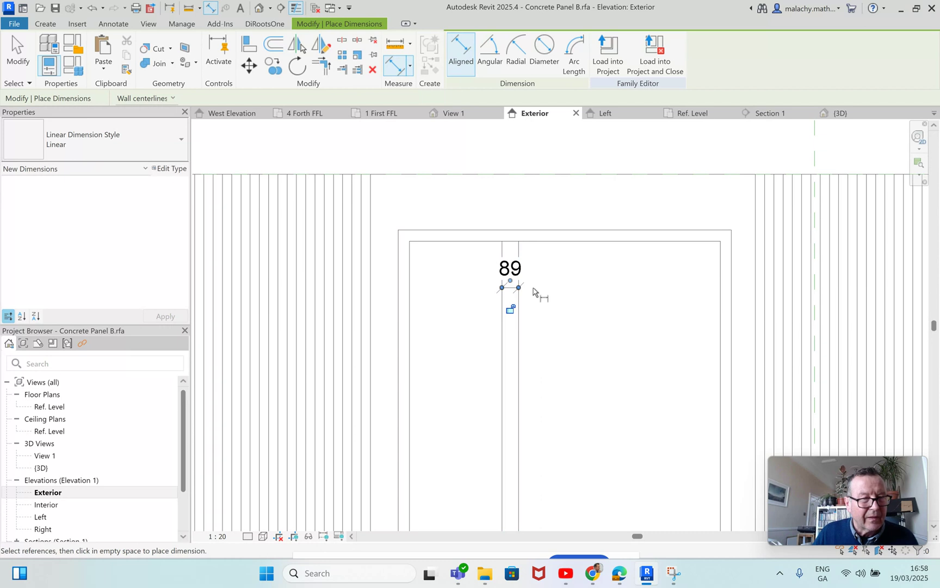
pyautogui.press('Escape')
pyautogui.click(521, 306)
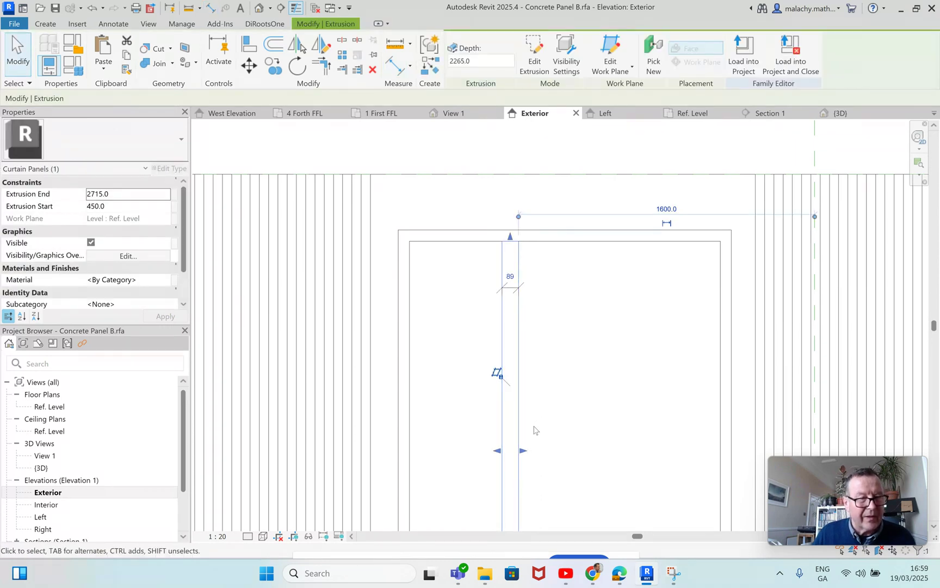
pyautogui.click(511, 274)
pyautogui.write('60')
pyautogui.press('Return')
pyautogui.press('Escape')
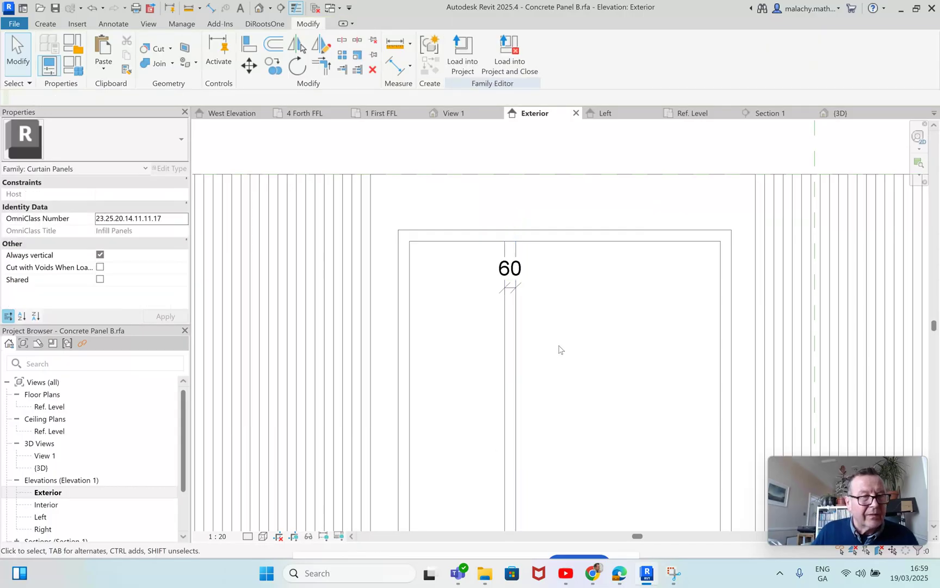
# Step: Pull the mullion's bottom end up to the inner edge of the frame's sill
pyautogui.scroll(-3, 554, 353)
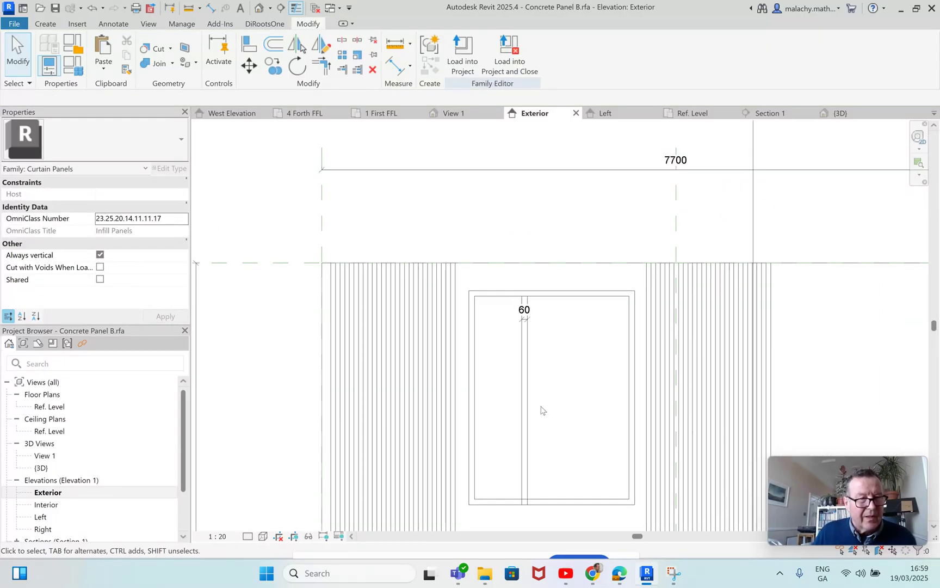
pyautogui.click(528, 465)
pyautogui.scroll(3, 526, 509)
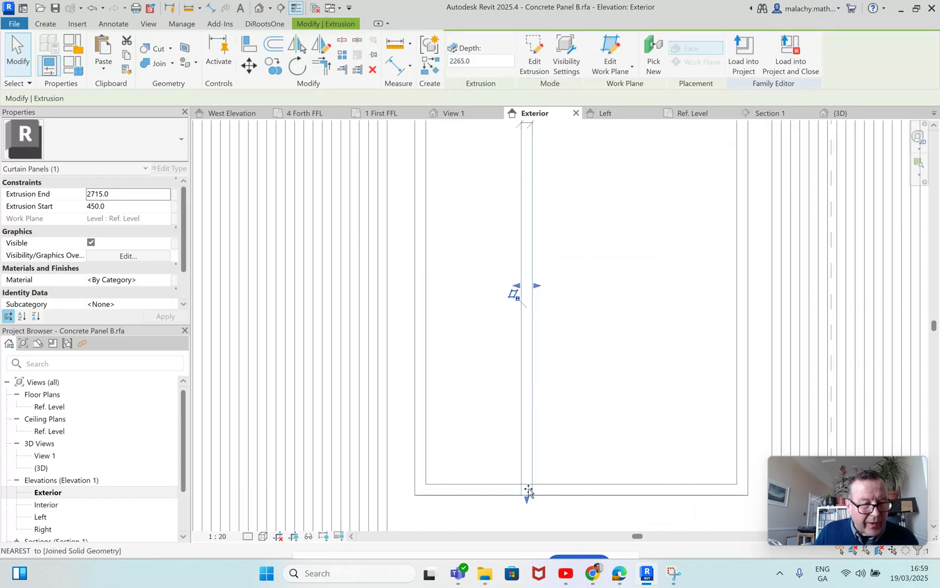
pyautogui.click(573, 493)
pyautogui.scroll(-2, 589, 409)
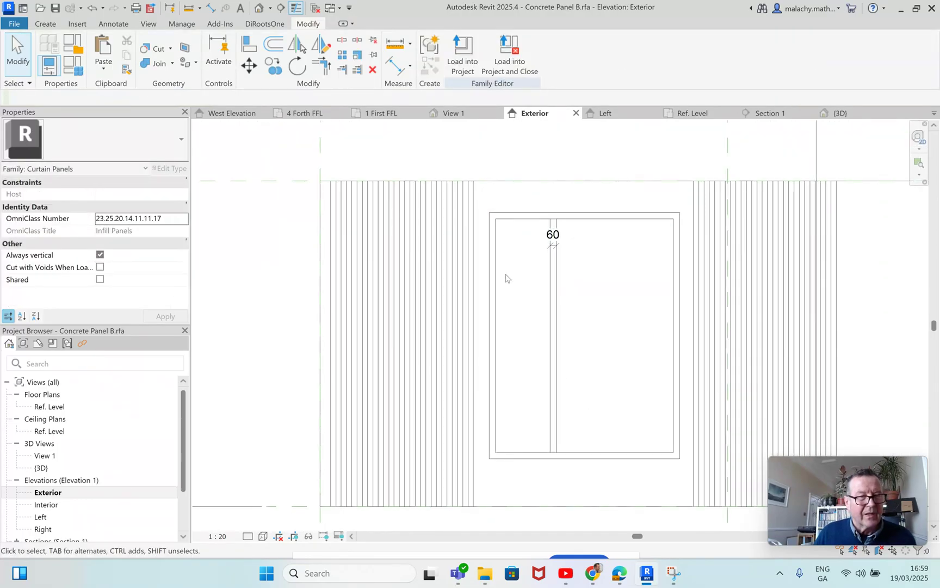
# Step: Start an extrusion in the Exterior elevation and sketch two rectangles filling the openings on either side of the mullion, inside the frame
pyautogui.click(45, 23)
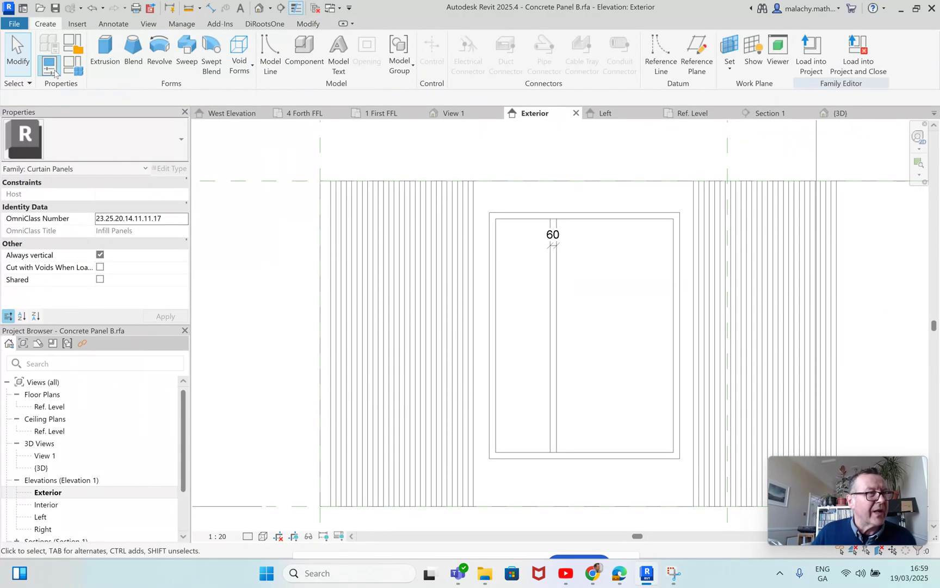
pyautogui.click(104, 55)
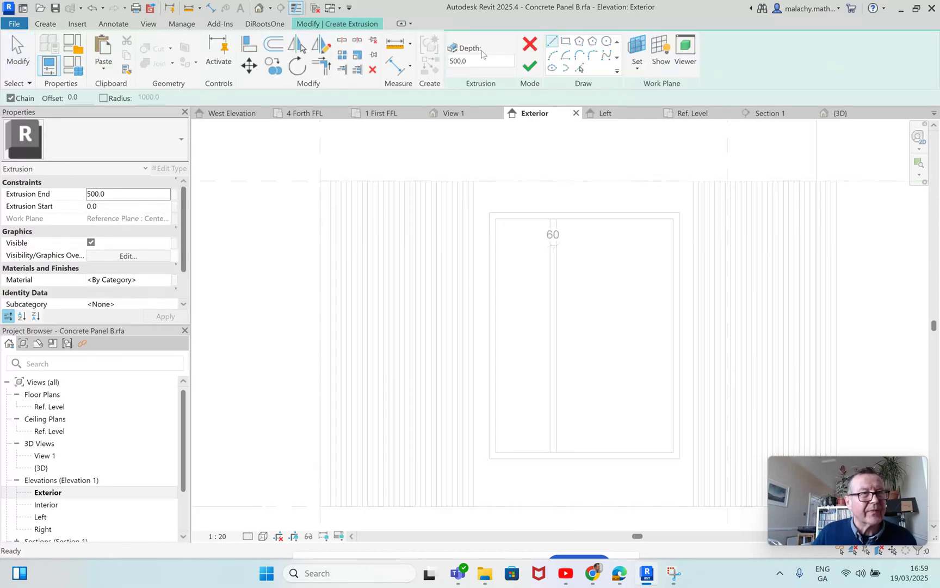
pyautogui.click(566, 42)
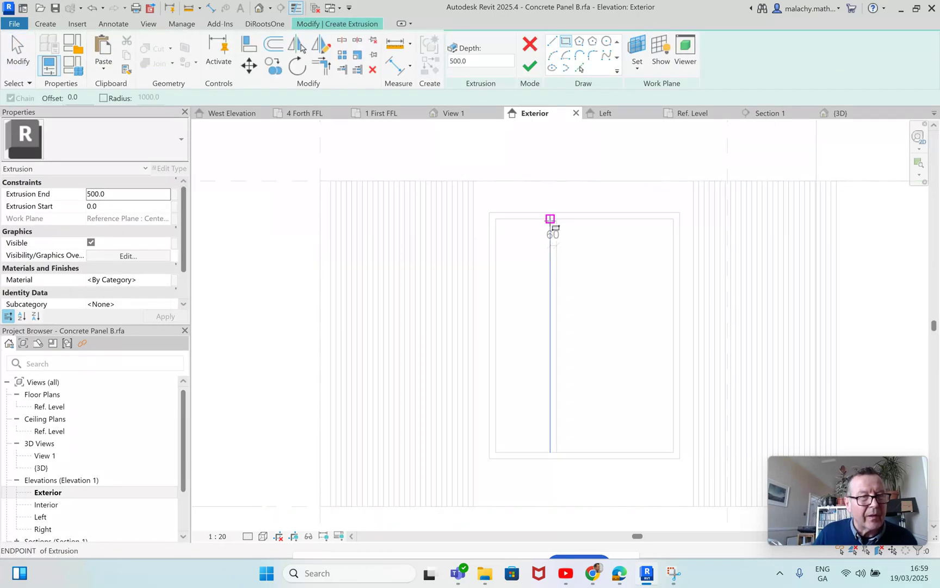
pyautogui.click(550, 218)
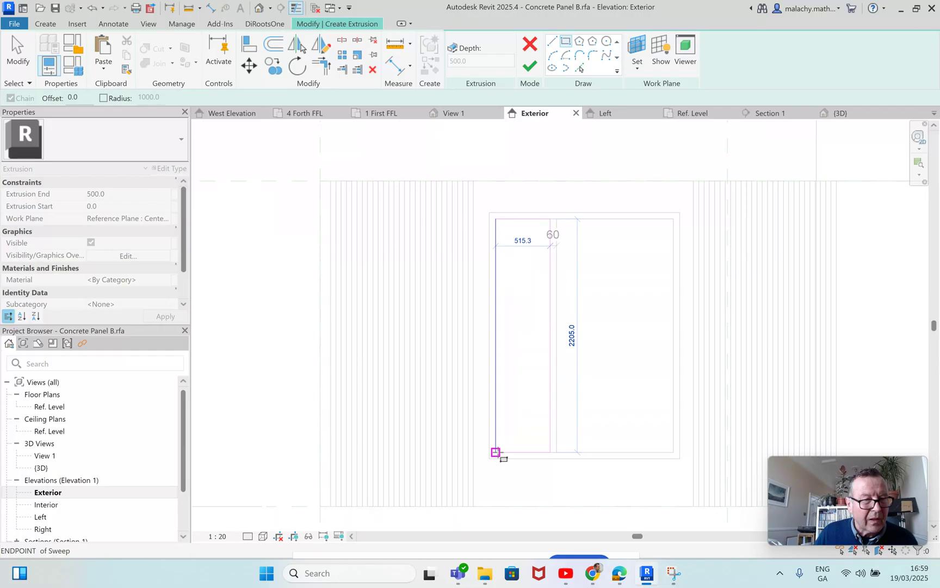
pyautogui.click(496, 453)
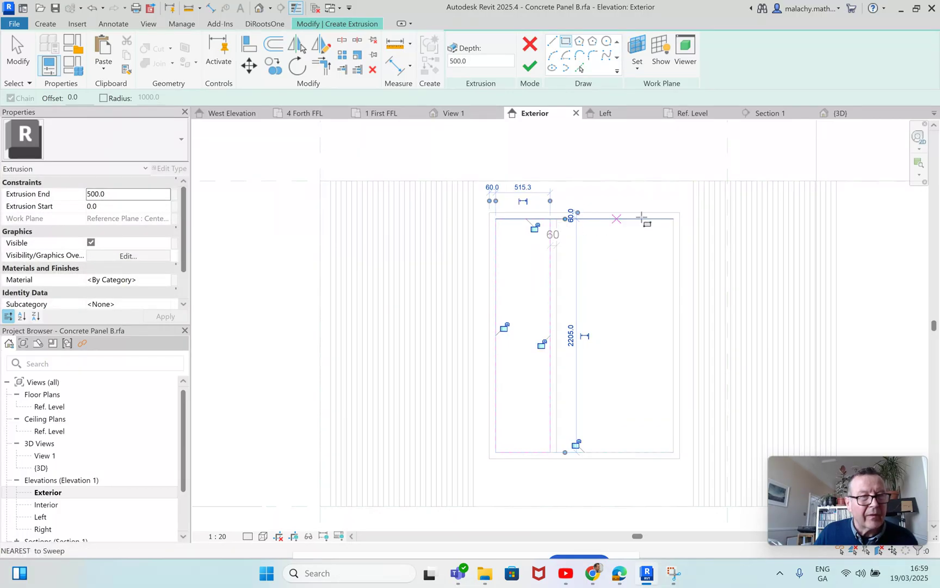
pyautogui.click(674, 218)
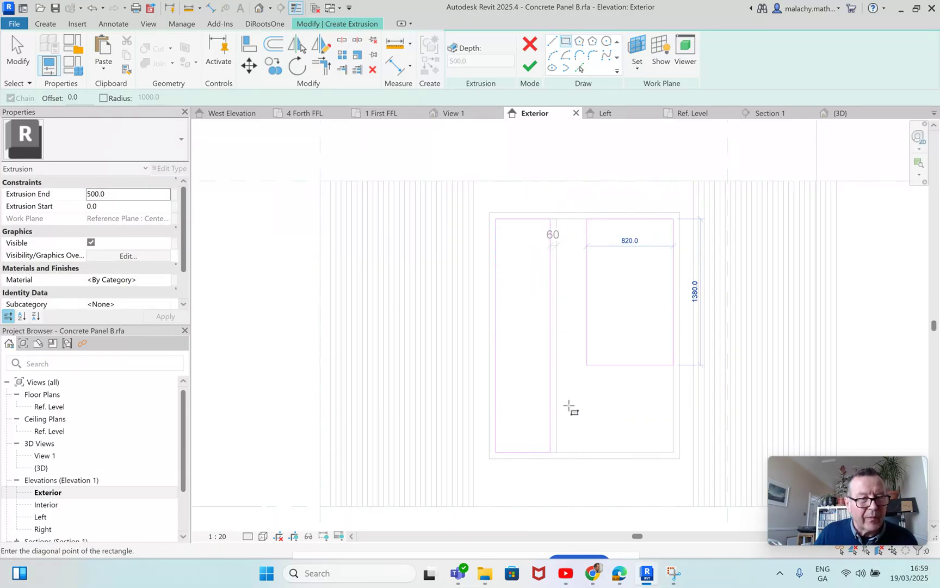
pyautogui.click(556, 452)
# Step: Set the extrusion end of the two glass panes to 20 mm and finish the extrusion
pyautogui.click(128, 194)
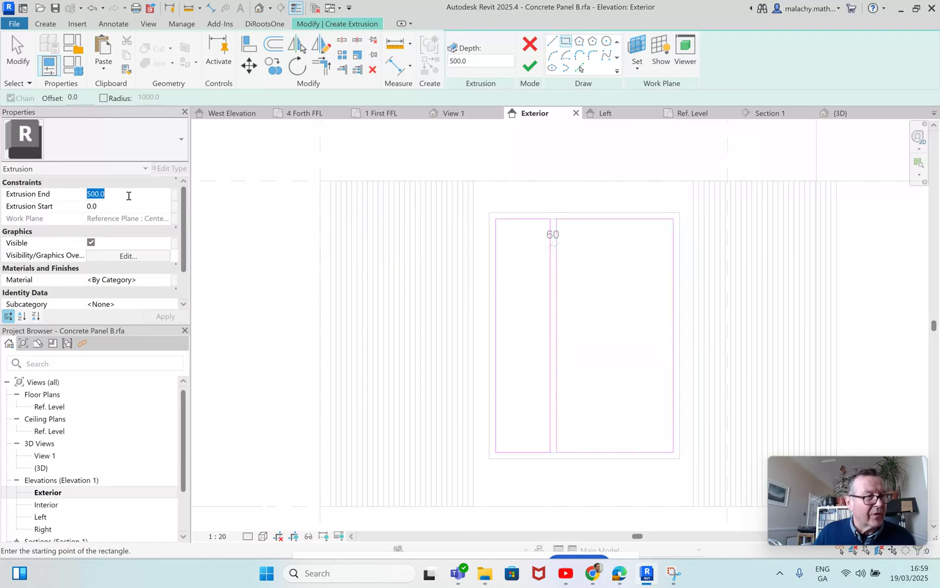
pyautogui.write('20')
pyautogui.press('Return')
pyautogui.click(530, 64)
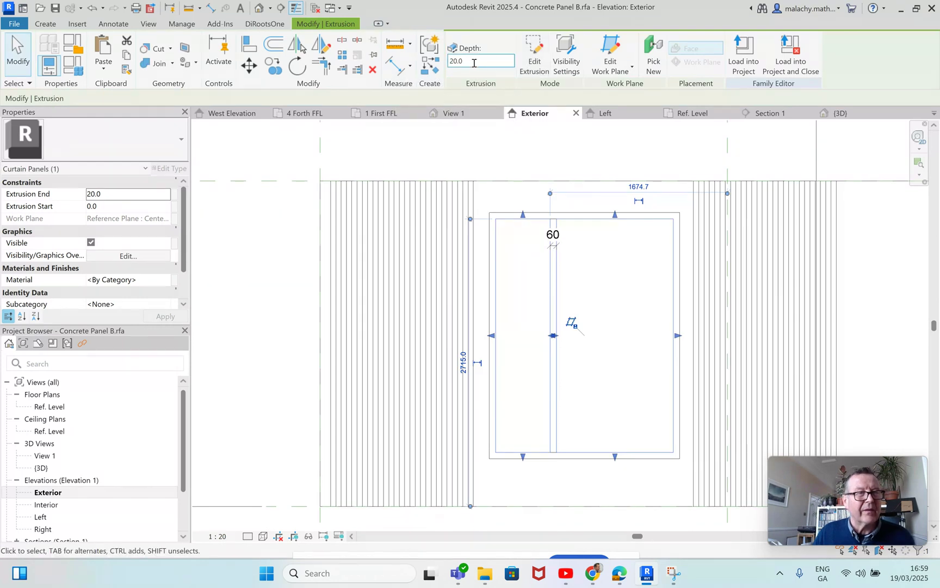
# Step: In the 3D view, associate the glass extrusion's material with a new type parameter named Concrete Panel B Glass Material
pyautogui.click(838, 113)
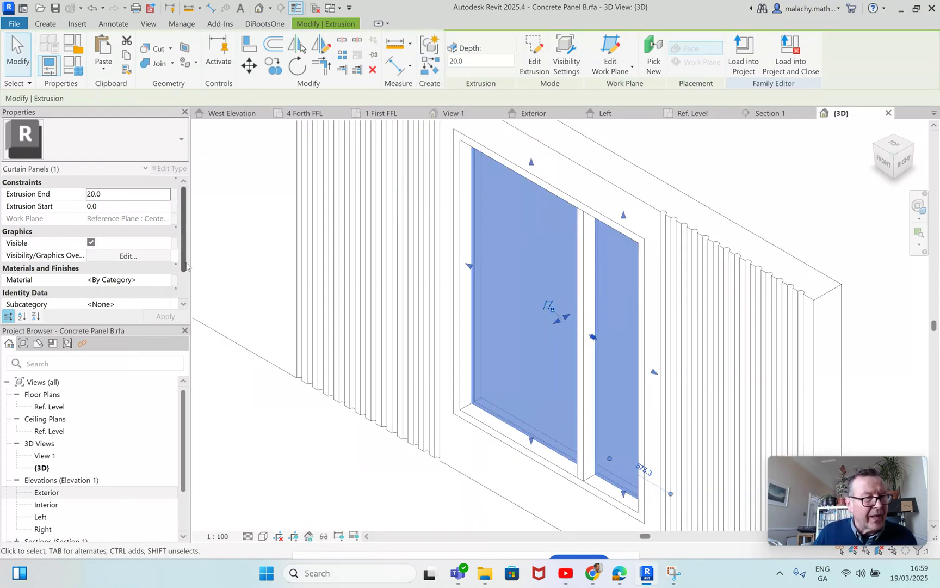
pyautogui.click(175, 280)
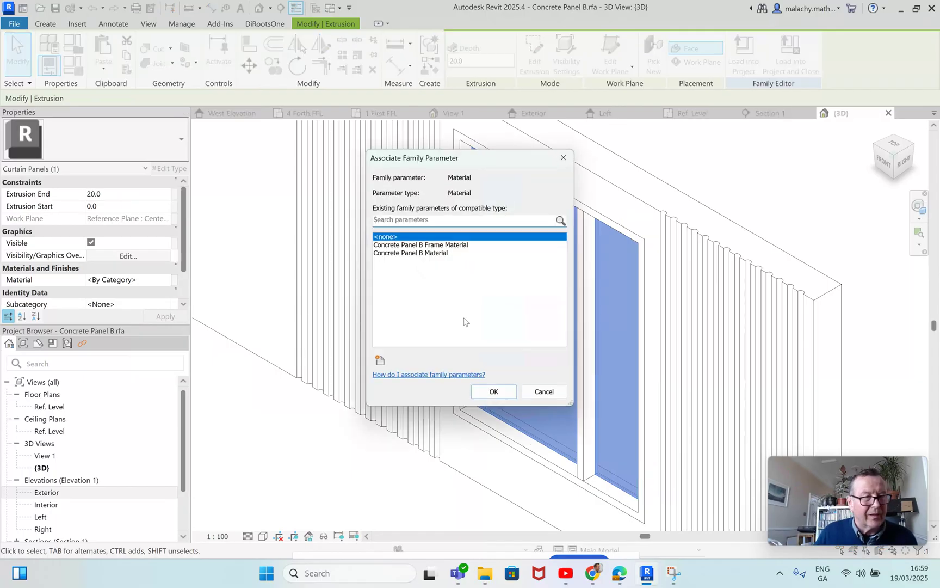
pyautogui.click(492, 392)
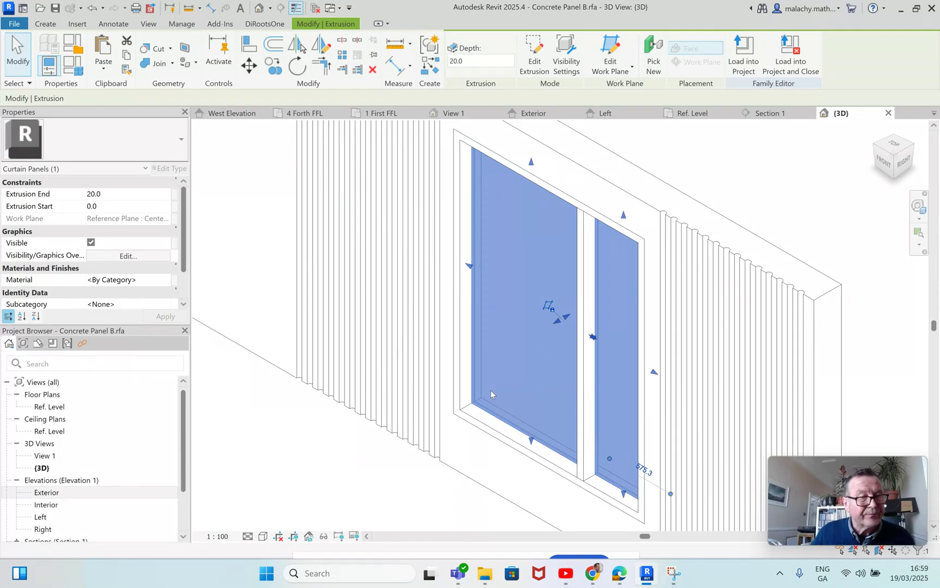
pyautogui.click(174, 281)
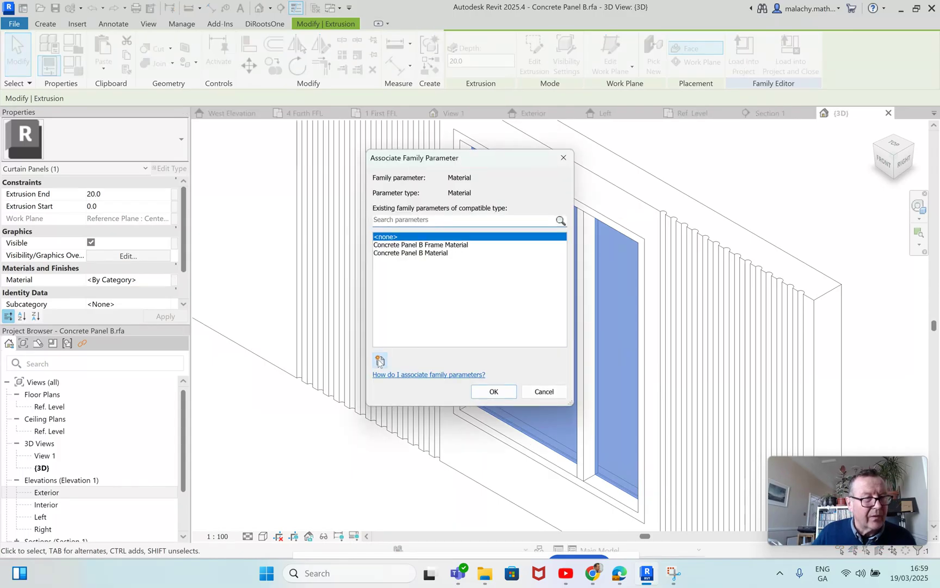
pyautogui.click(380, 360)
pyautogui.write('C')
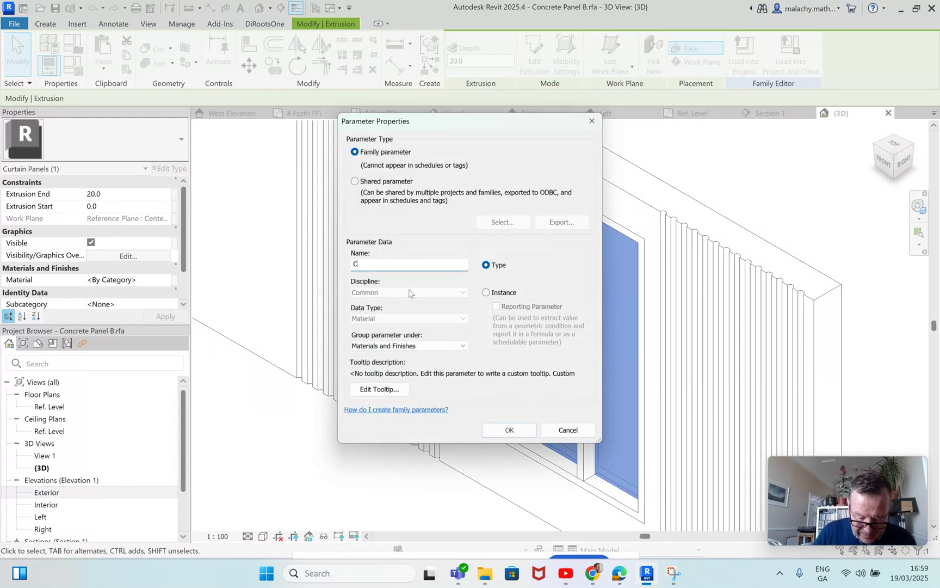
pyautogui.write('oncrete Panel B Glass Material')
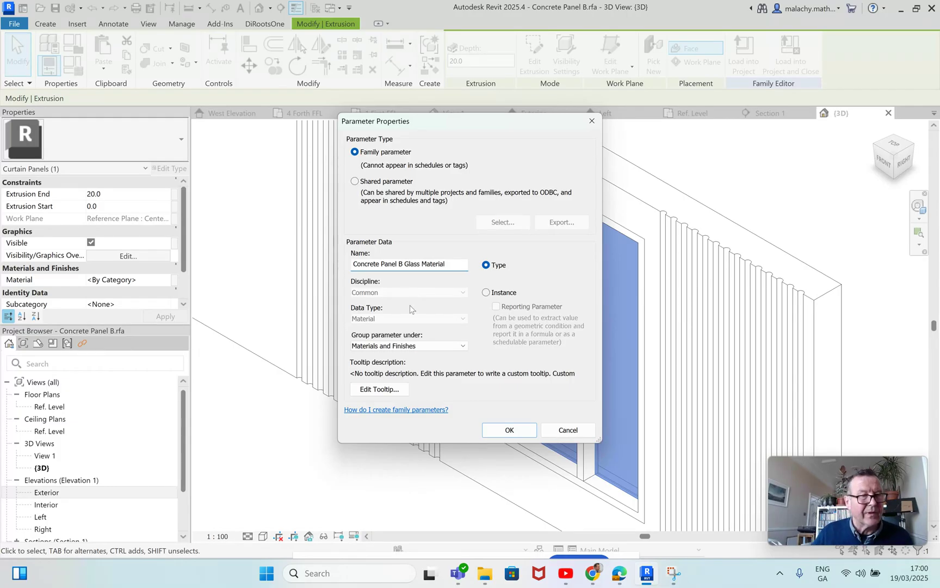
pyautogui.click(506, 429)
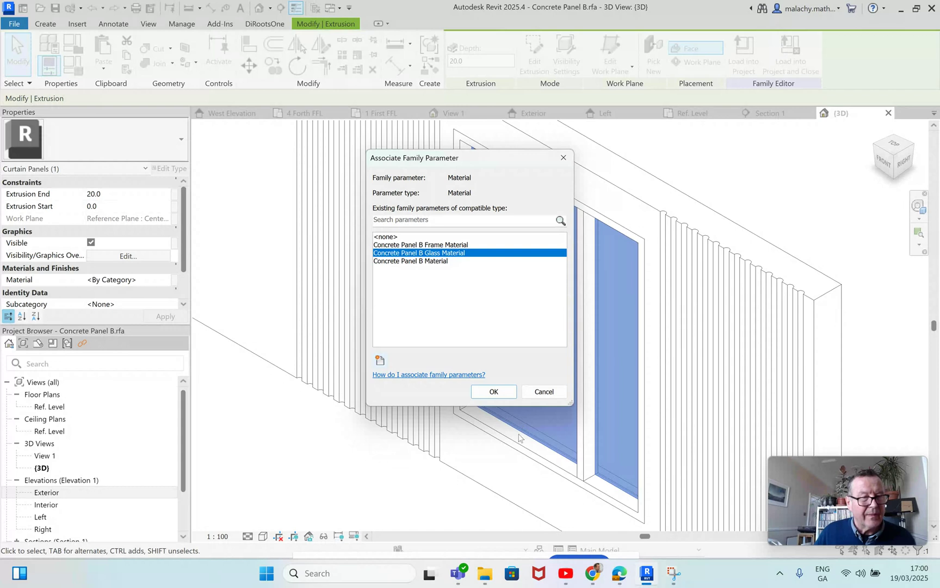
pyautogui.click(503, 395)
pyautogui.click(436, 498)
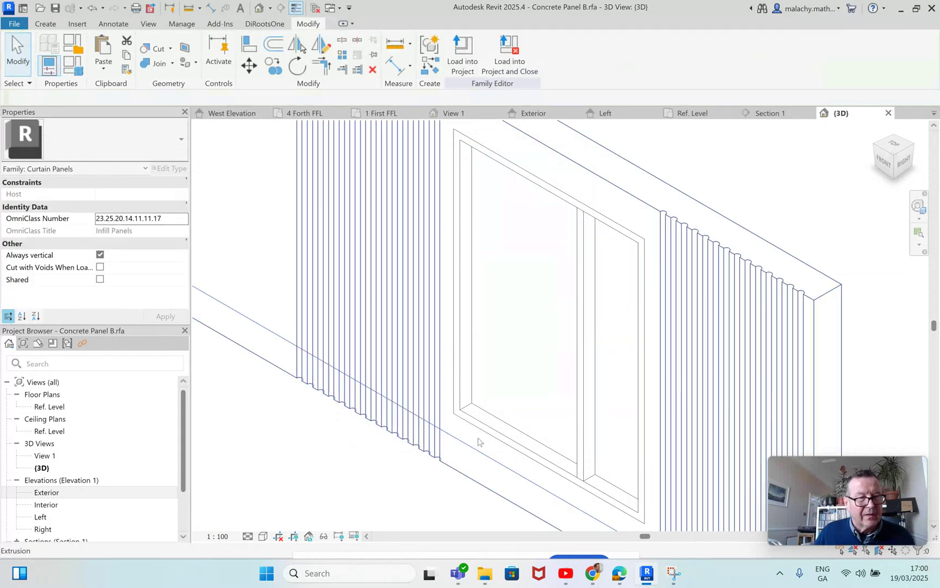
# Step: Save the Concrete Panel B family and load it into the concrete building project
pyautogui.scroll(-1, 503, 406)
pyautogui.keyDown('shift'); pyautogui.moveTo(552, 330); pyautogui.dragTo(609, 279, button='middle'); pyautogui.keyUp('shift')
pyautogui.scroll(-2, 607, 275)
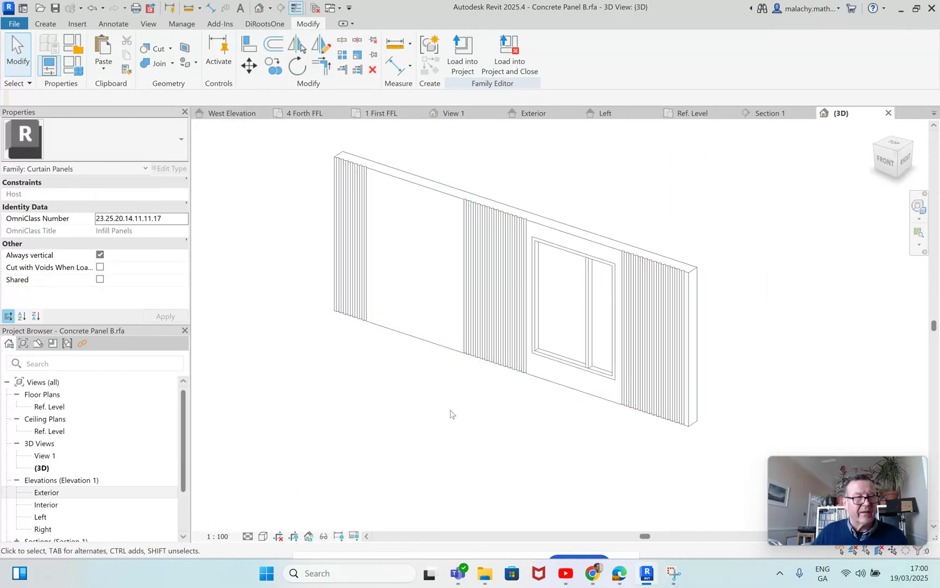
pyautogui.click(55, 8)
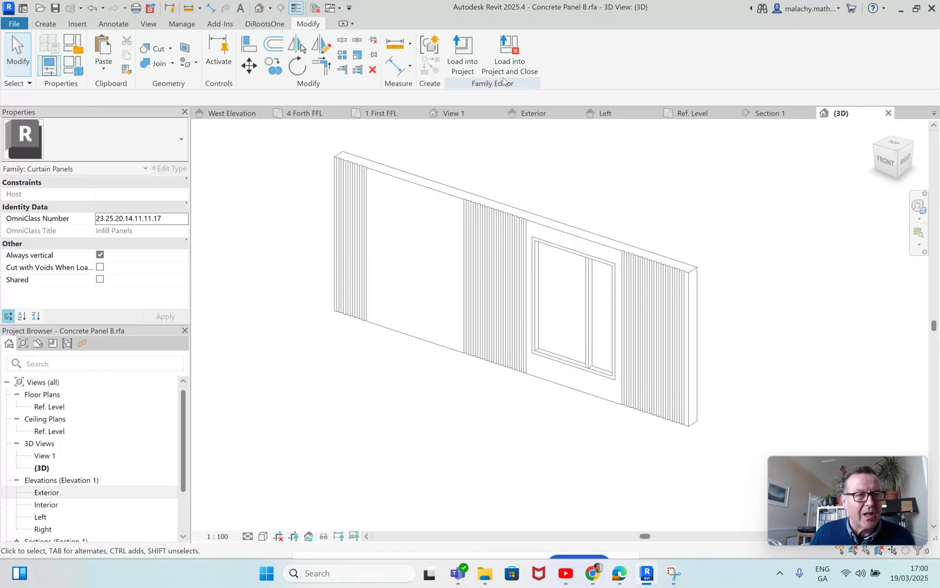
pyautogui.click(462, 67)
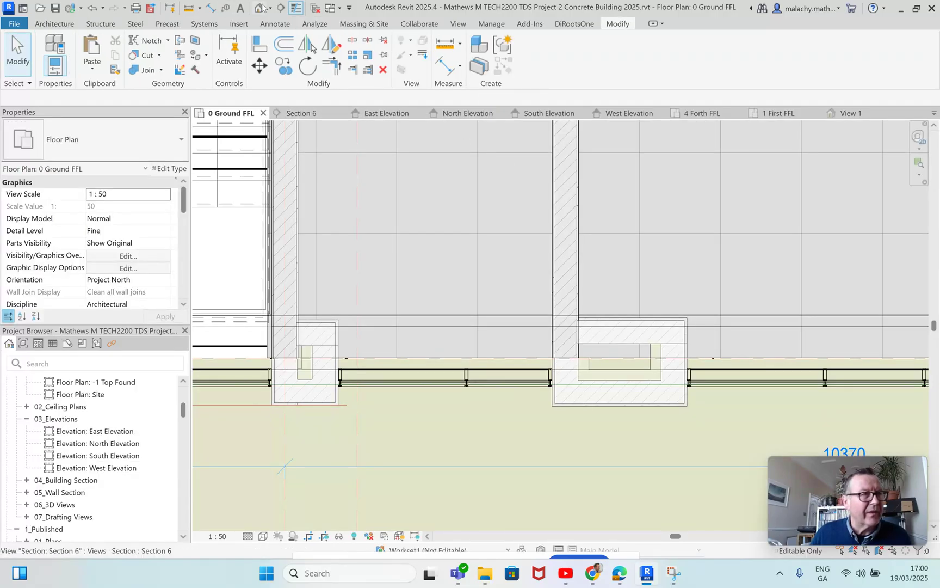
# Step: In the project's default 3D view, select the top-storey curtain wall glazing panel beside the balconies and unpin it
pyautogui.click(258, 9)
pyautogui.scroll(5, 431, 249)
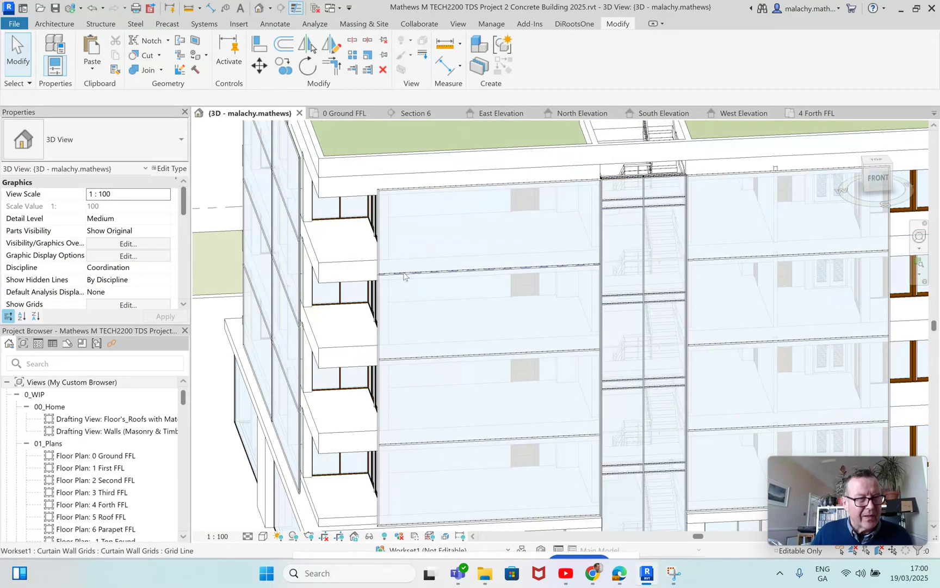
pyautogui.scroll(3, 436, 275)
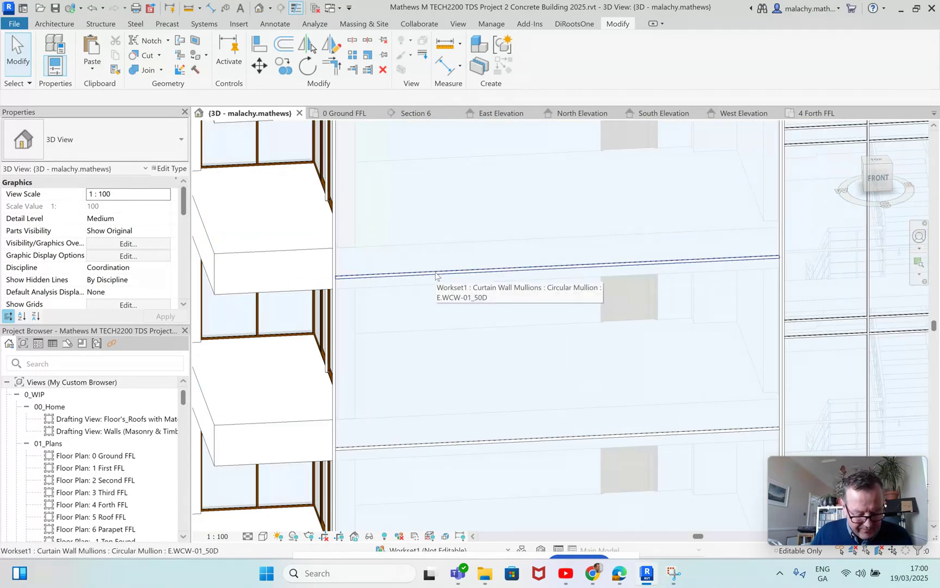
pyautogui.press('Tab')
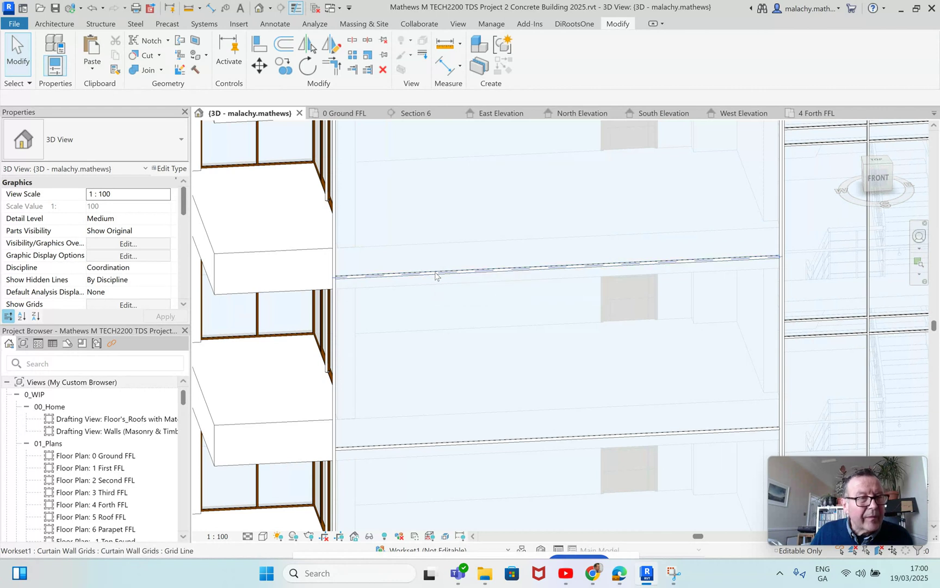
pyautogui.press('Tab')
pyautogui.press('Tab')
pyautogui.press('Tab')
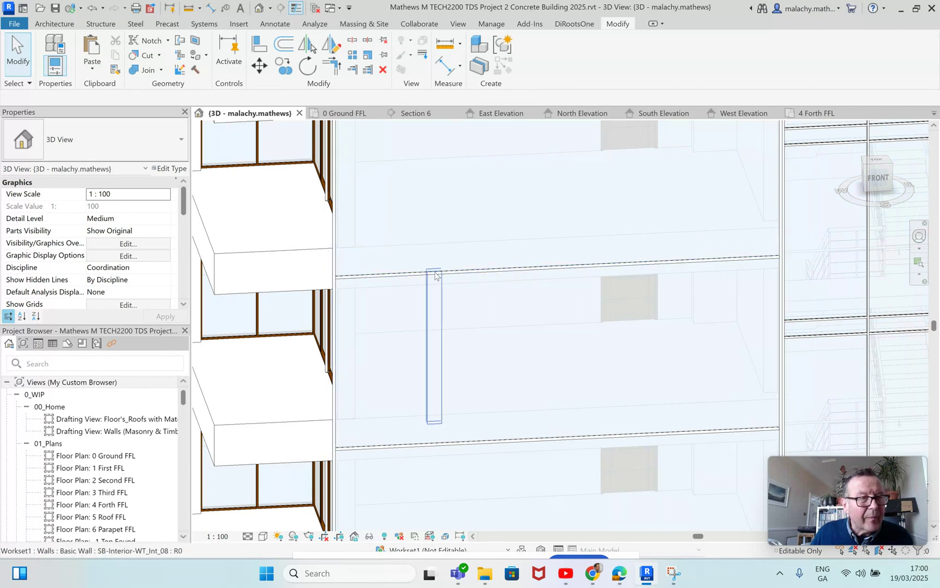
pyautogui.click(459, 273)
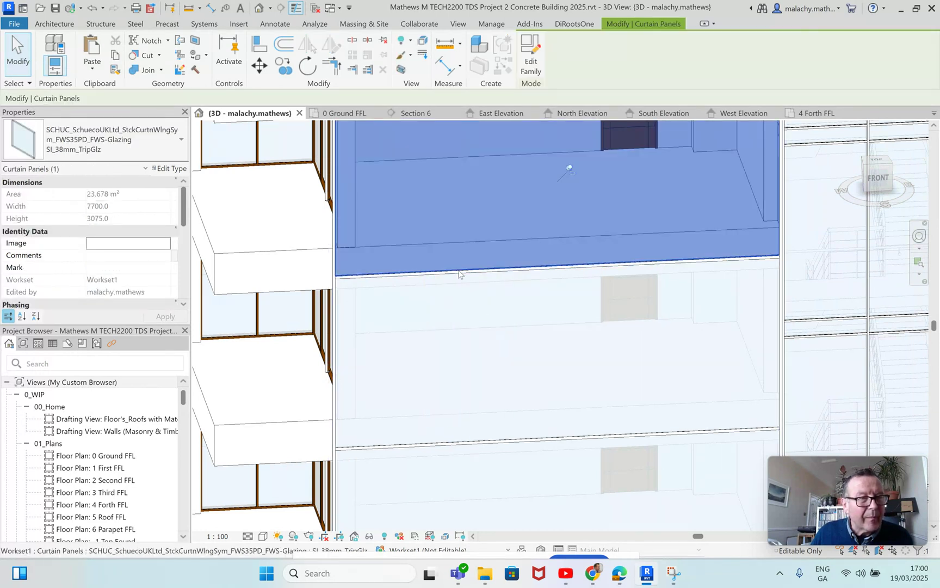
pyautogui.scroll(-2, 459, 273)
pyautogui.click(532, 203)
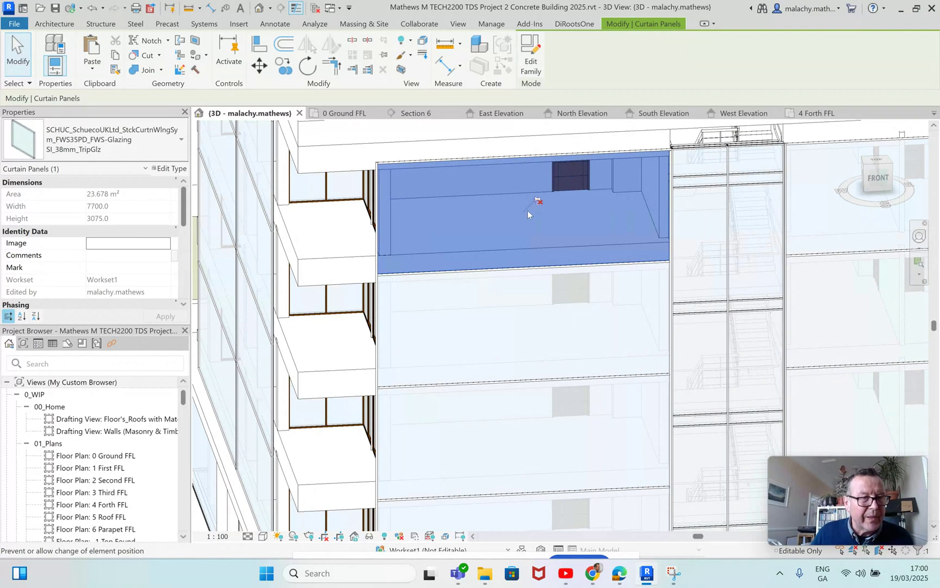
# Step: Change the unpinned top-storey glazing panel's type to Concrete Panel B
pyautogui.click(168, 150)
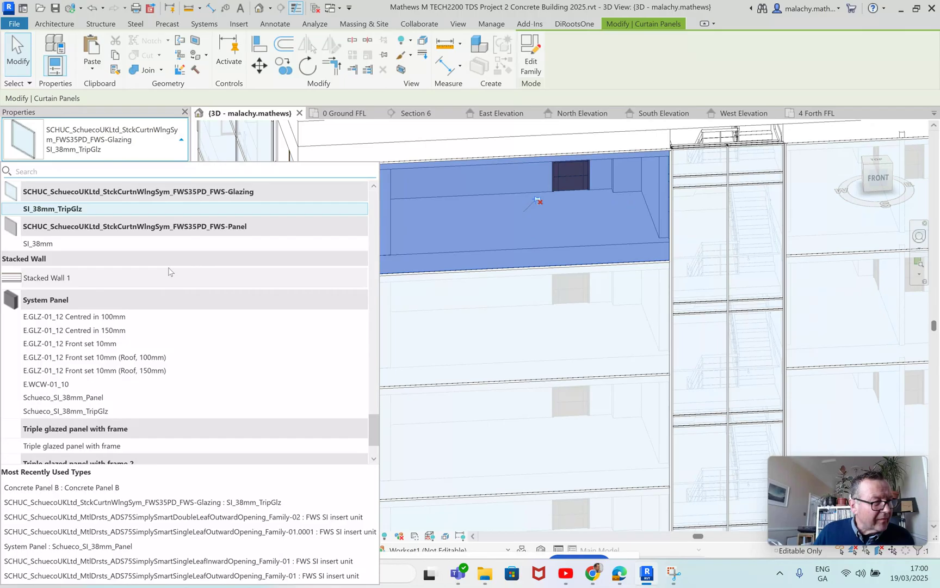
pyautogui.scroll(-2, 169, 268)
pyautogui.scroll(2, 169, 271)
pyautogui.scroll(3, 169, 271)
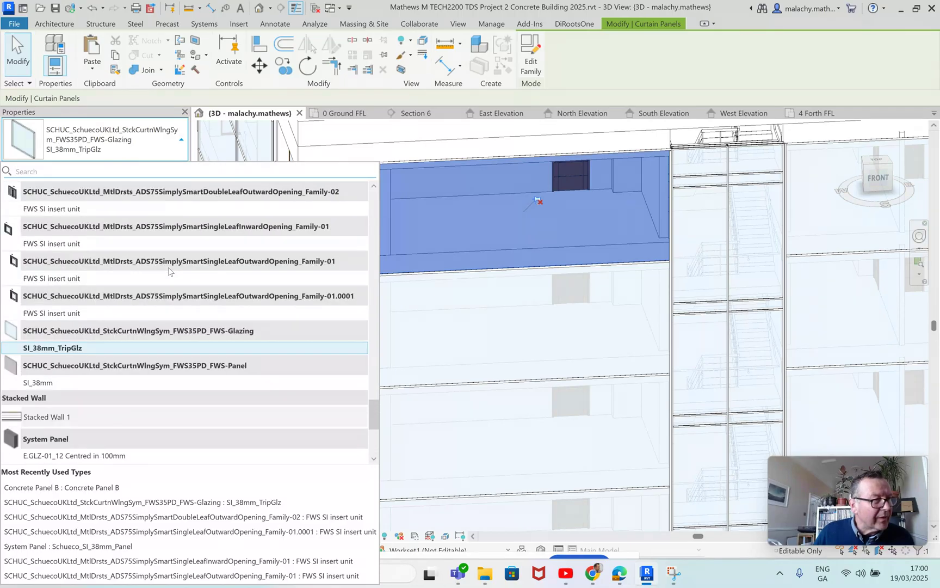
pyautogui.scroll(8, 169, 272)
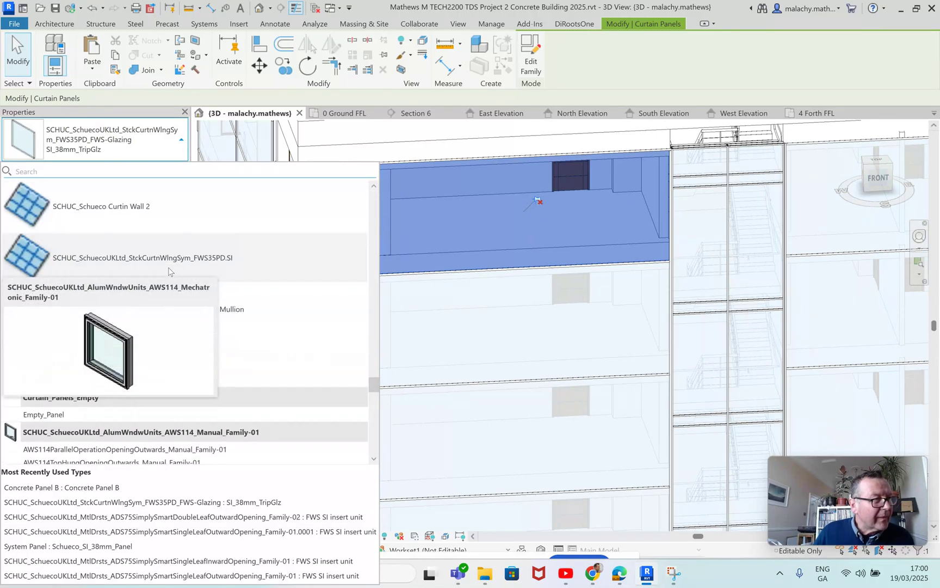
pyautogui.scroll(-4, 294, 339)
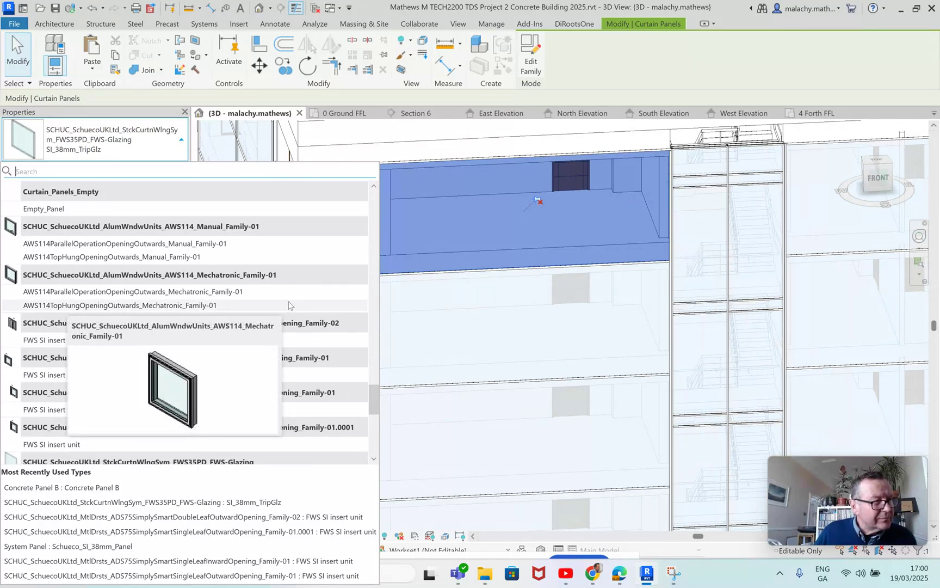
pyautogui.scroll(-1, 289, 305)
pyautogui.scroll(-2, 291, 305)
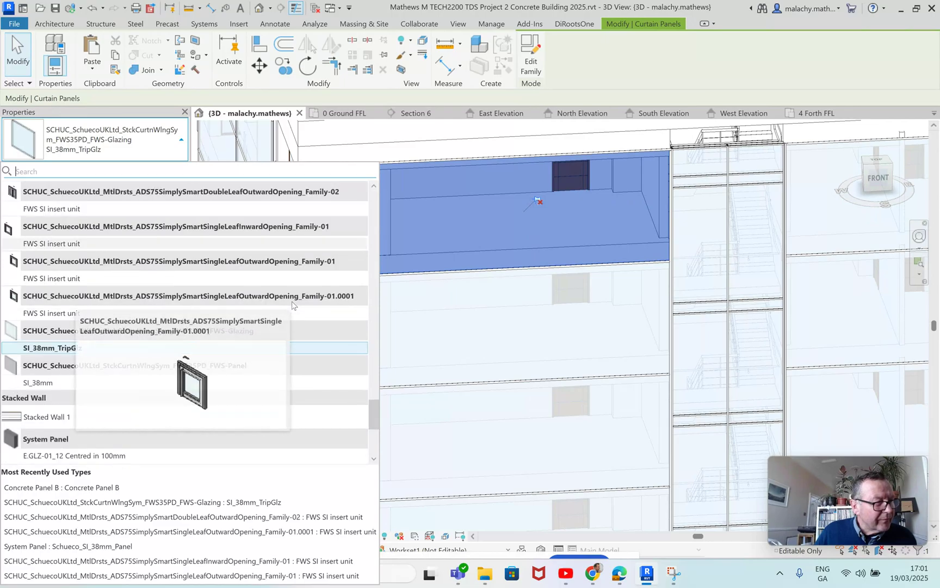
pyautogui.scroll(-1, 293, 306)
pyautogui.scroll(-2, 292, 305)
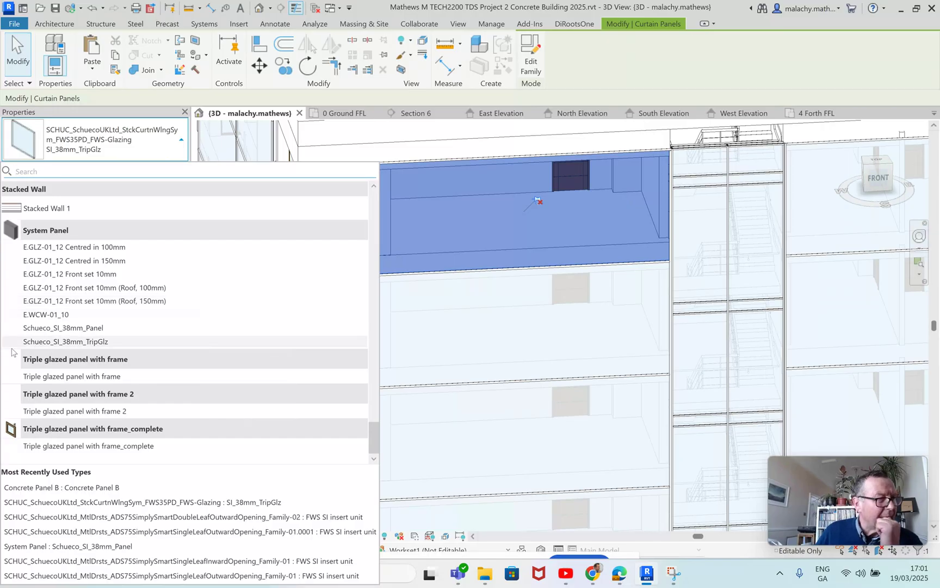
pyautogui.scroll(1, 42, 345)
pyautogui.scroll(2, 42, 345)
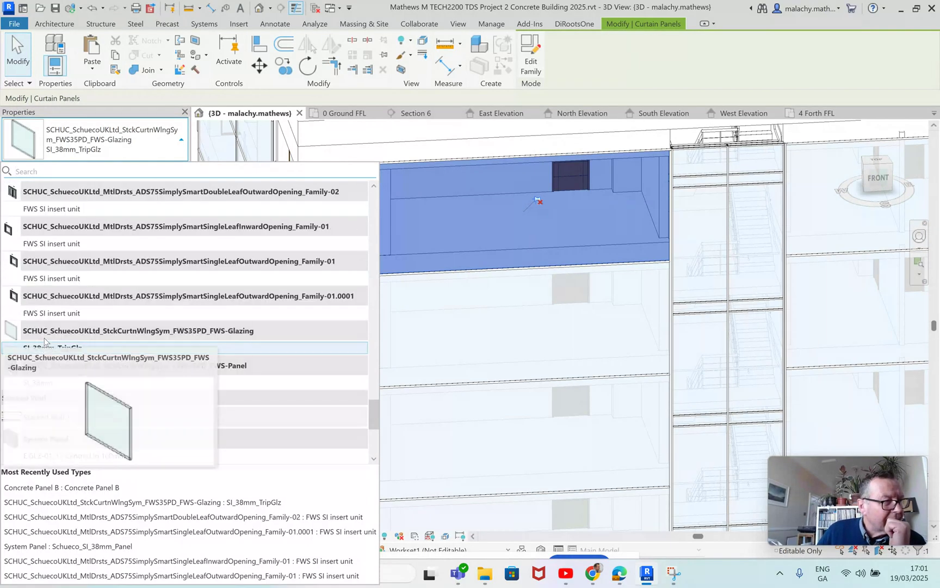
pyautogui.scroll(6, 57, 327)
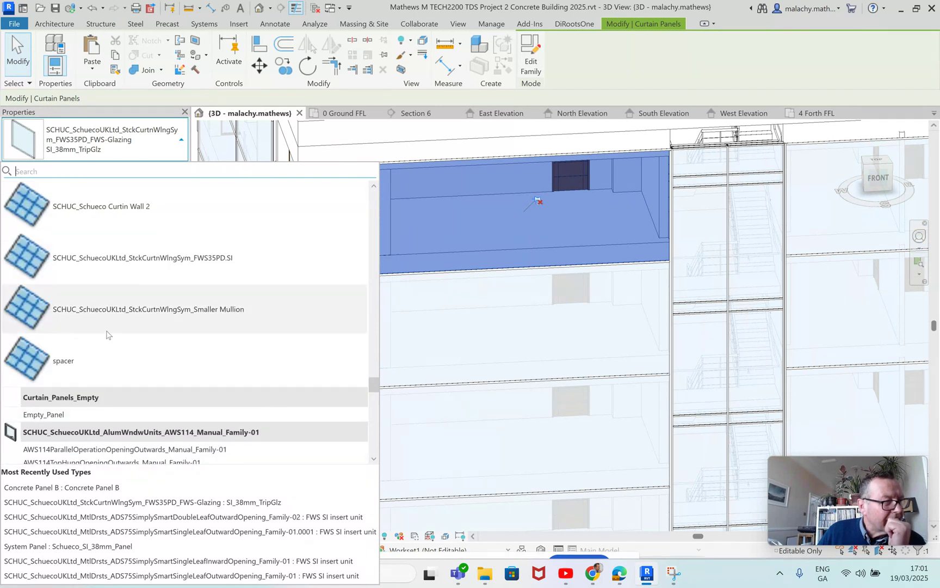
pyautogui.scroll(5, 110, 338)
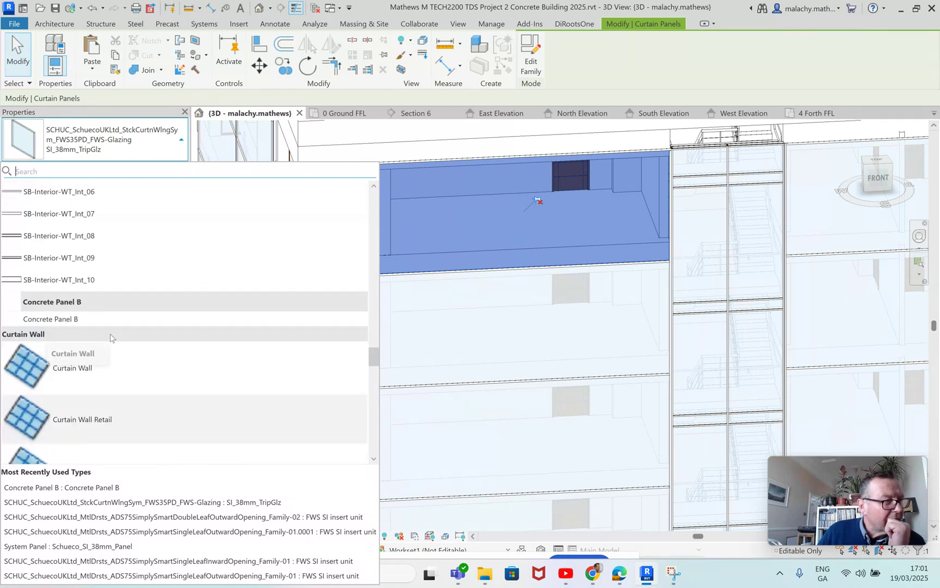
pyautogui.moveTo(88, 318)
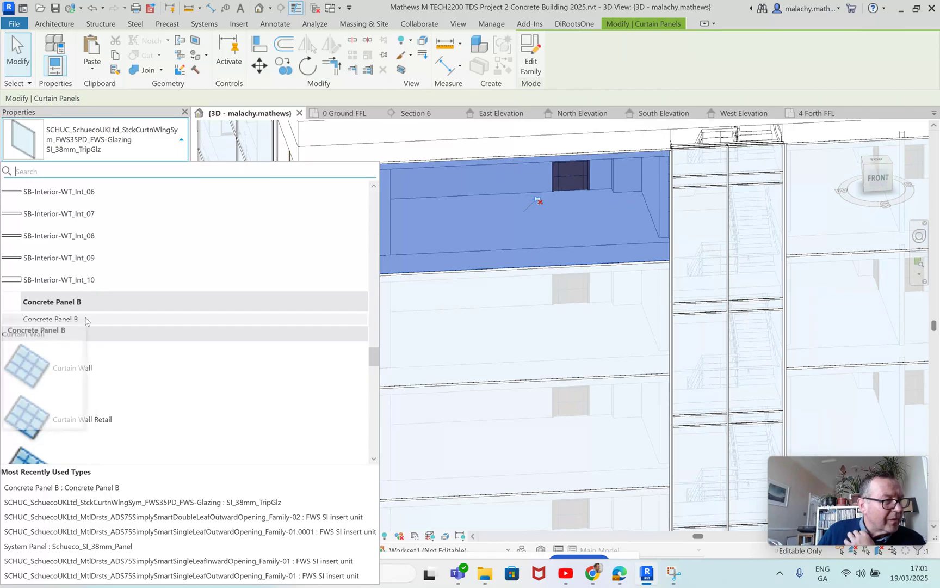
pyautogui.click(89, 319)
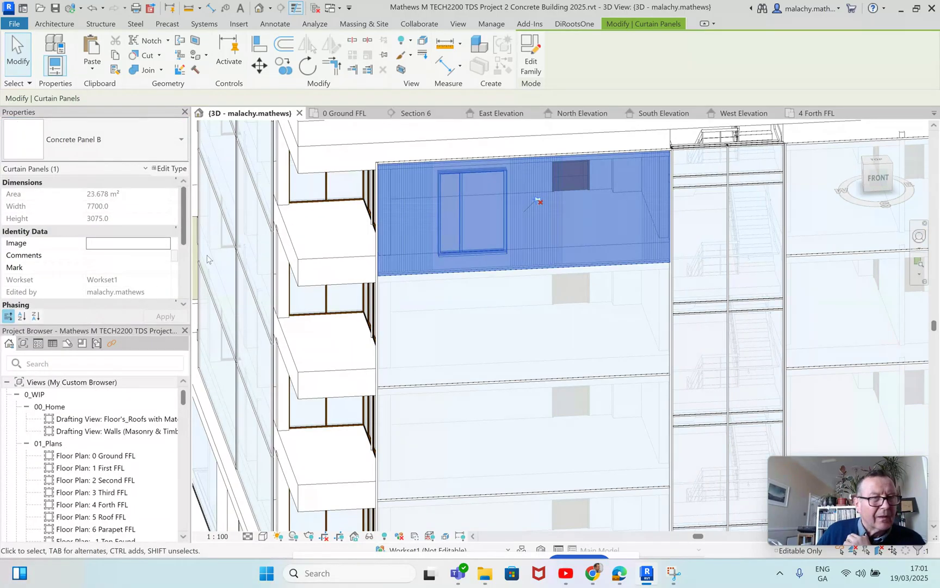
pyautogui.press('Escape')
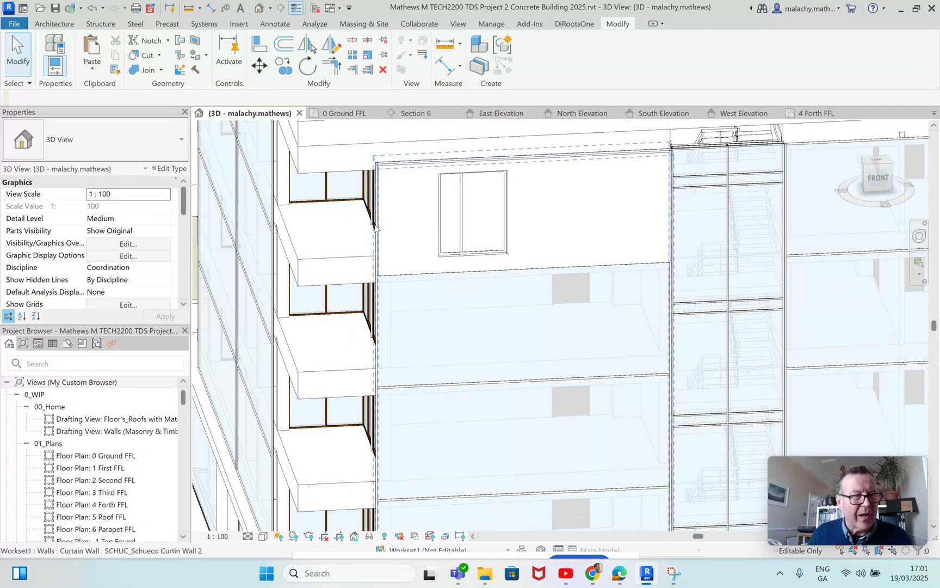
# Step: Select the new Concrete Panel B panel on the top storey and review its instance properties
pyautogui.click(454, 256)
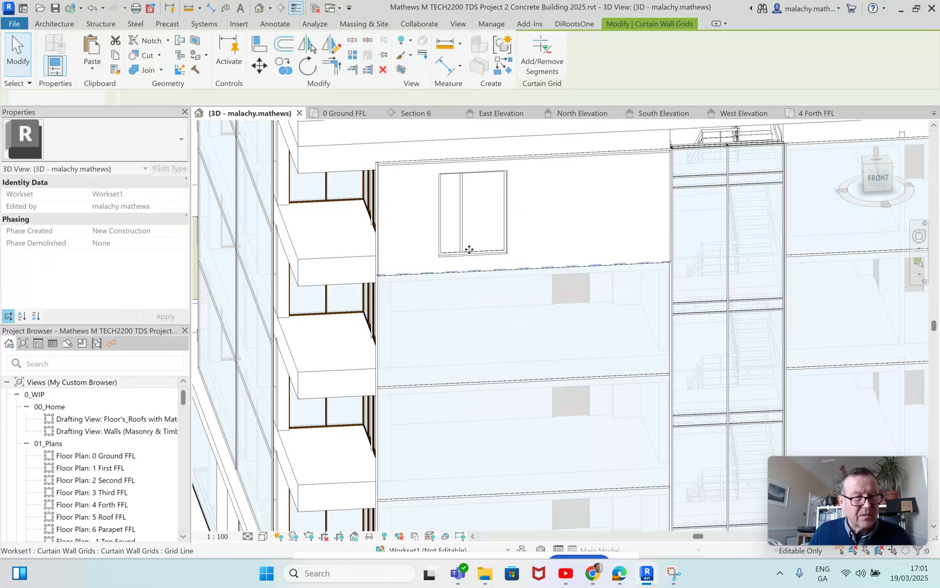
pyautogui.press('Escape')
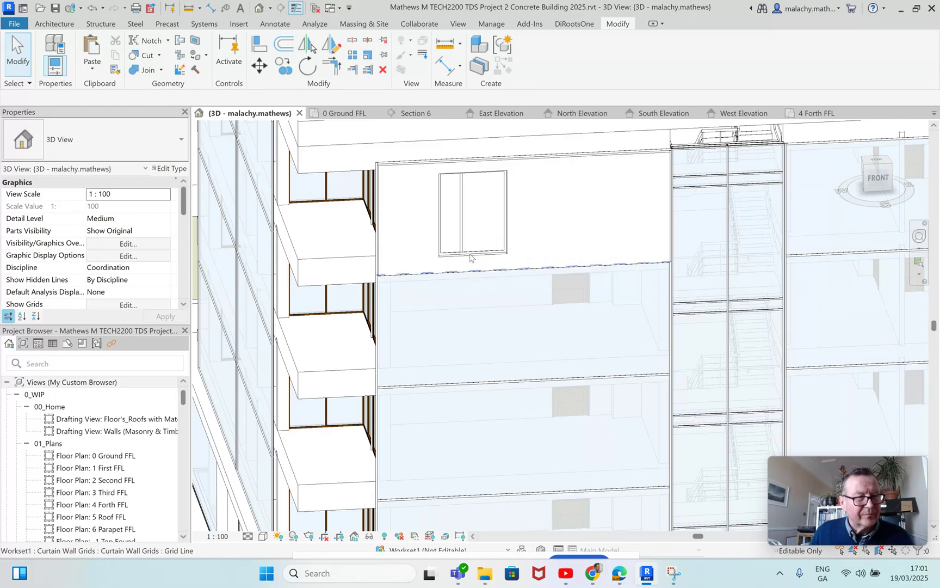
pyautogui.click(470, 256)
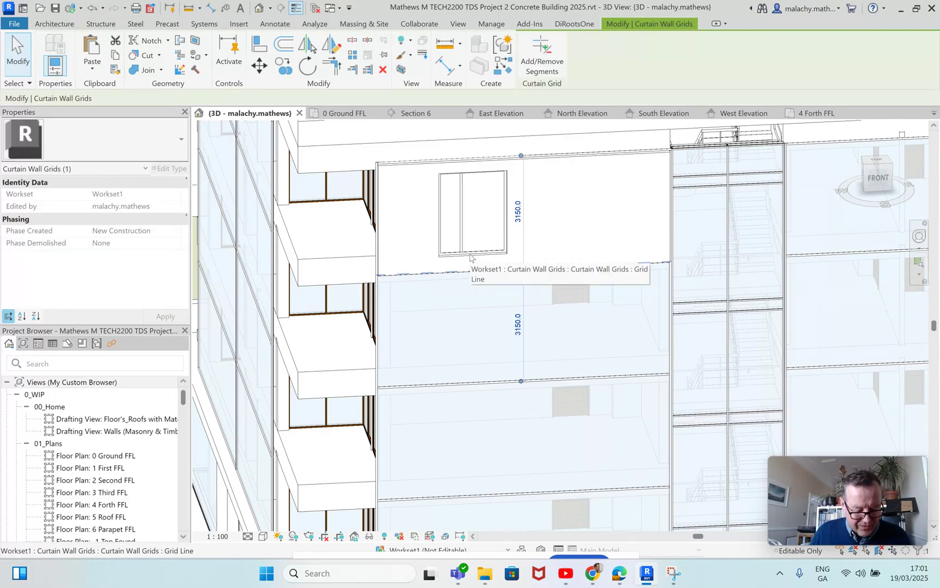
pyautogui.press('Escape')
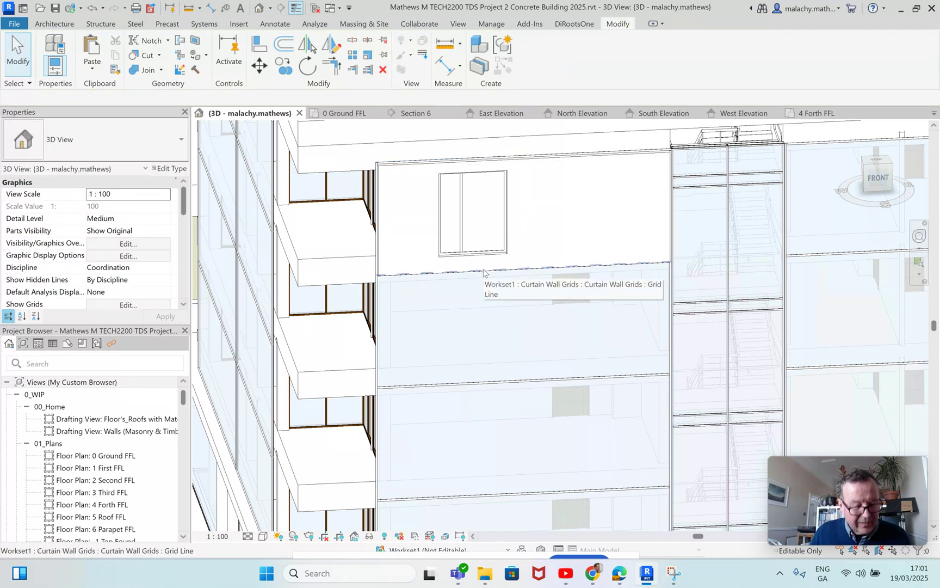
pyautogui.click(484, 273)
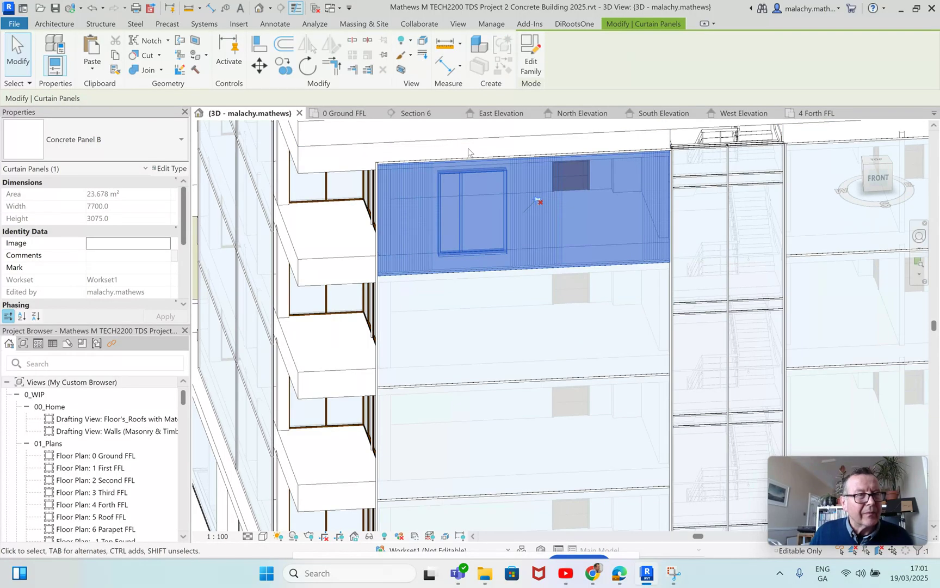
pyautogui.scroll(-2, 153, 219)
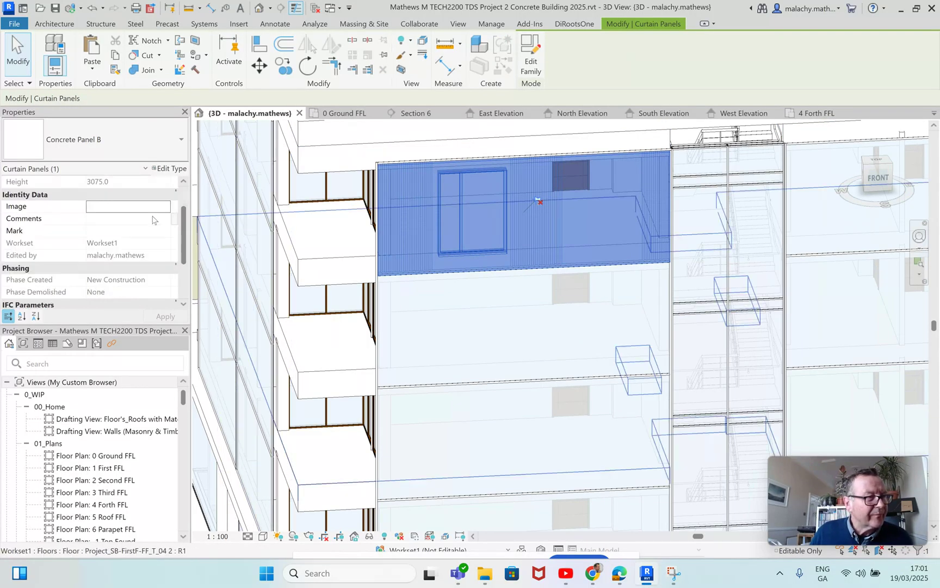
pyautogui.scroll(2, 153, 220)
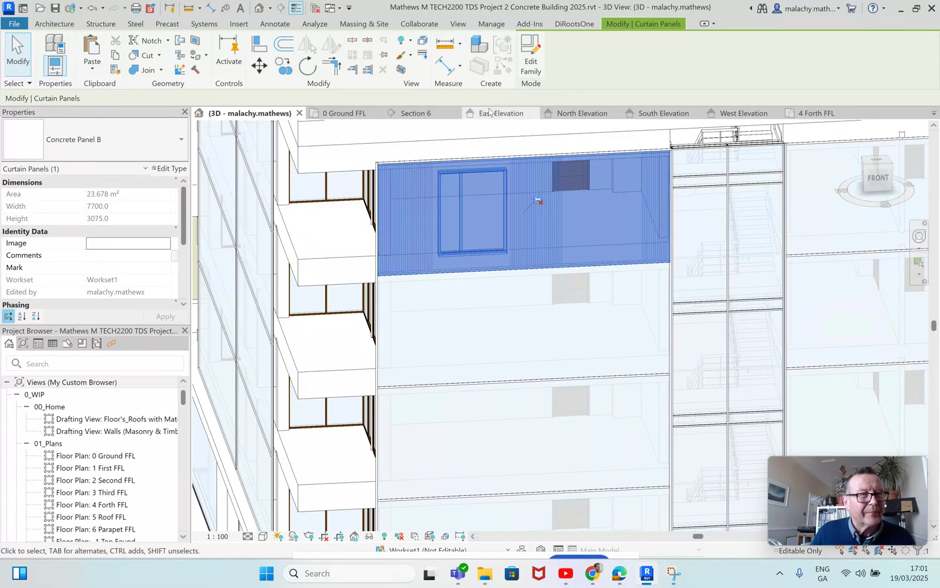
pyautogui.scroll(-2, 459, 156)
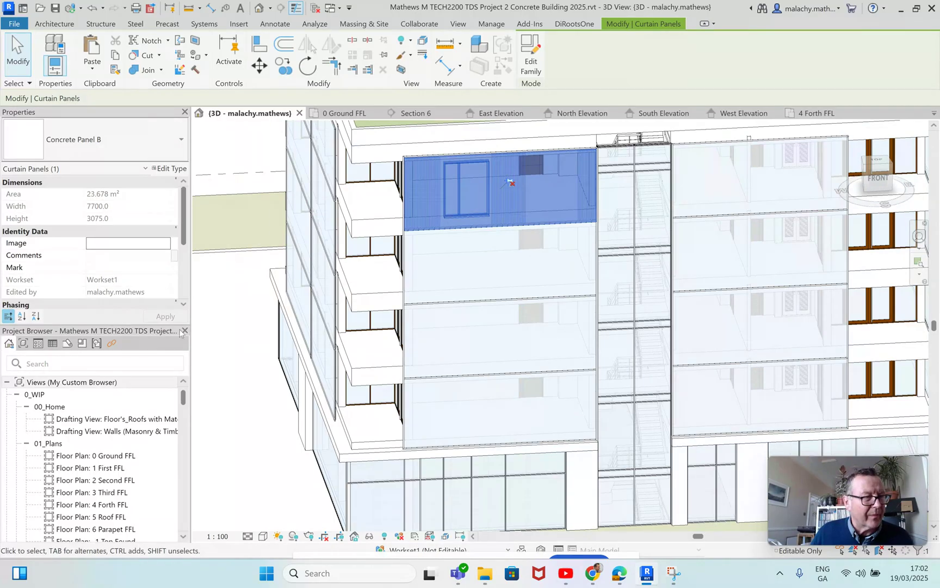
# Step: In the 4 Forth FFL floor plan, rotate the selected panel 180° about its centre so its ribbed face points outward
pyautogui.click(116, 505)
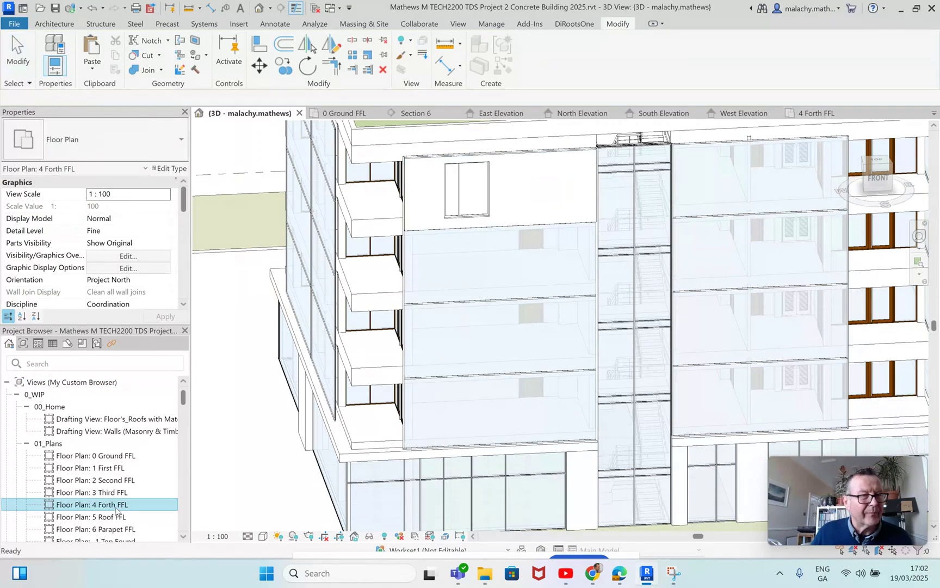
pyautogui.doubleClick(116, 506)
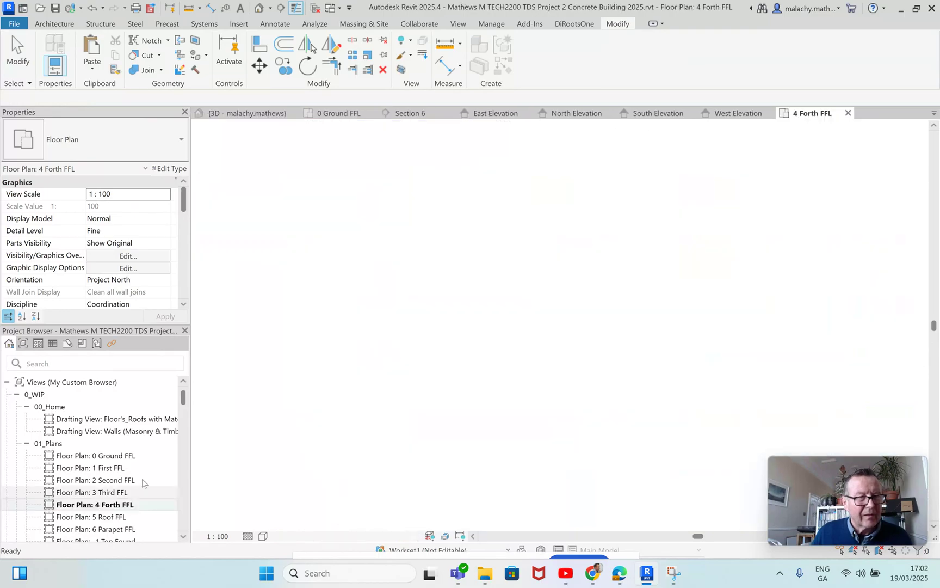
pyautogui.scroll(-9, 501, 331)
pyautogui.moveTo(501, 331); pyautogui.dragTo(502, 130, button='middle')
pyautogui.scroll(5, 455, 321)
pyautogui.scroll(5, 454, 325)
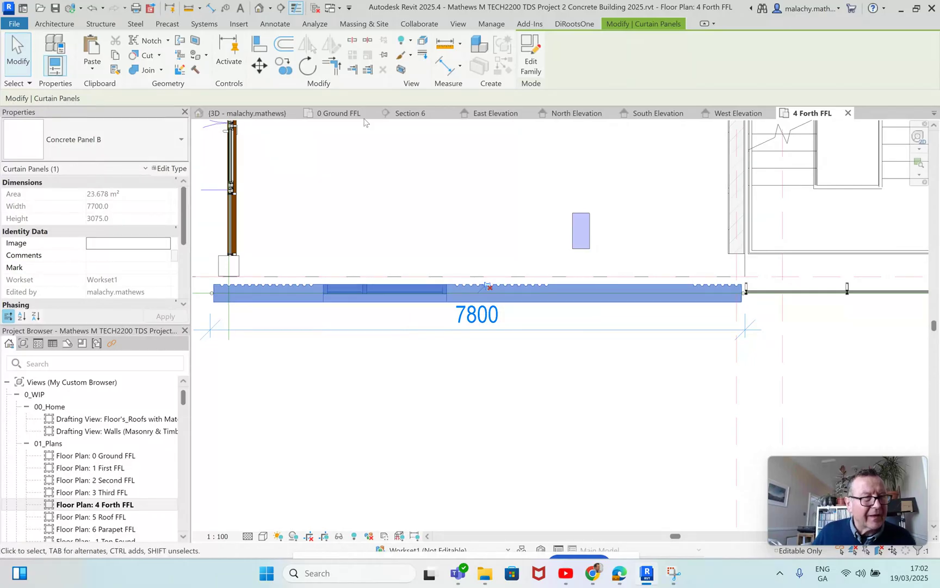
pyautogui.click(309, 66)
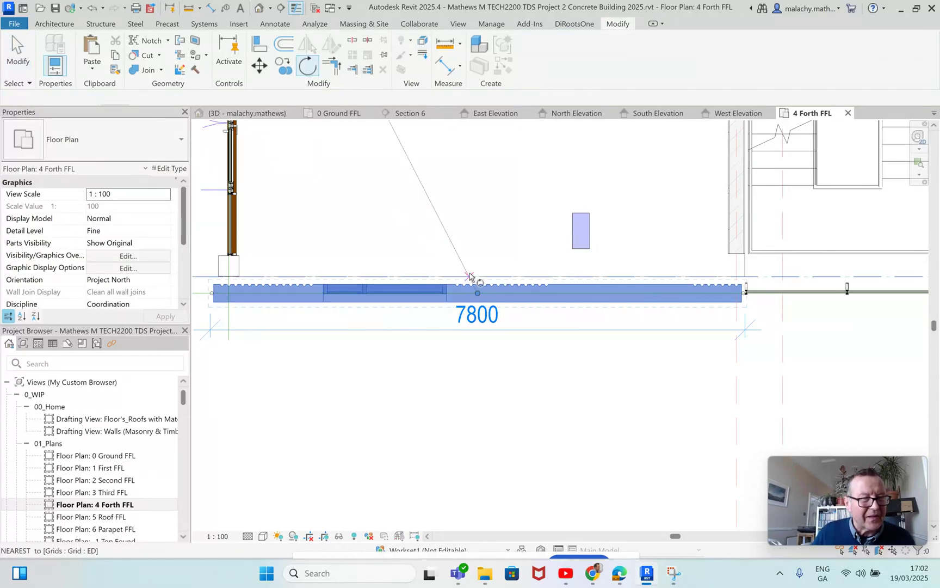
pyautogui.click(481, 241)
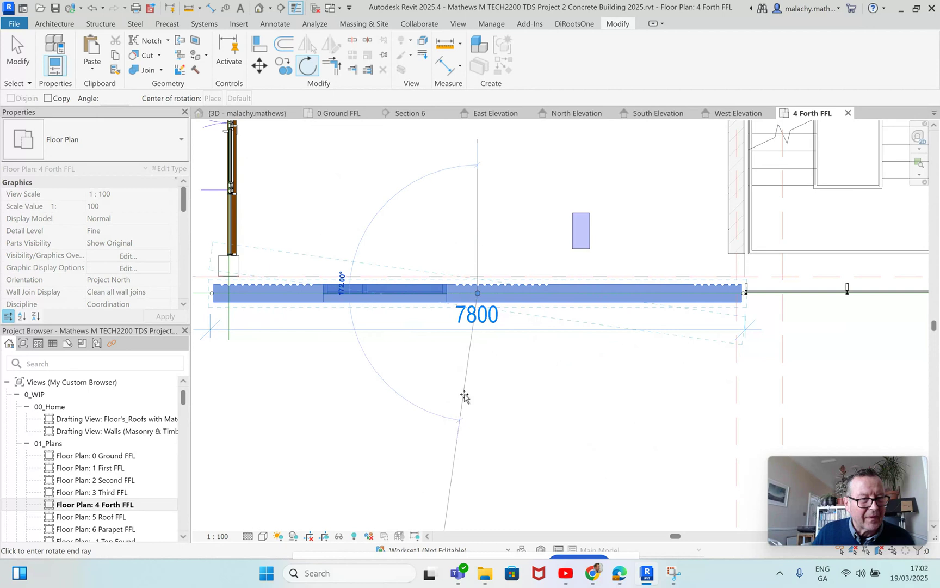
pyautogui.click(479, 400)
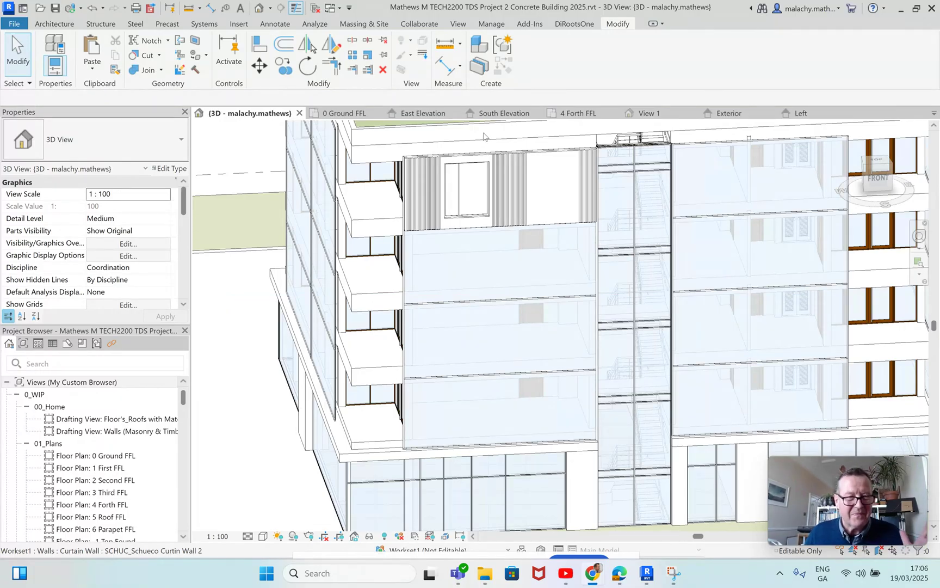
# Step: Review the Concrete Panel B family's Left elevation, Ref. Level plan and concrete extrusion sketch, leaving the sketch without changes
pyautogui.click(807, 115)
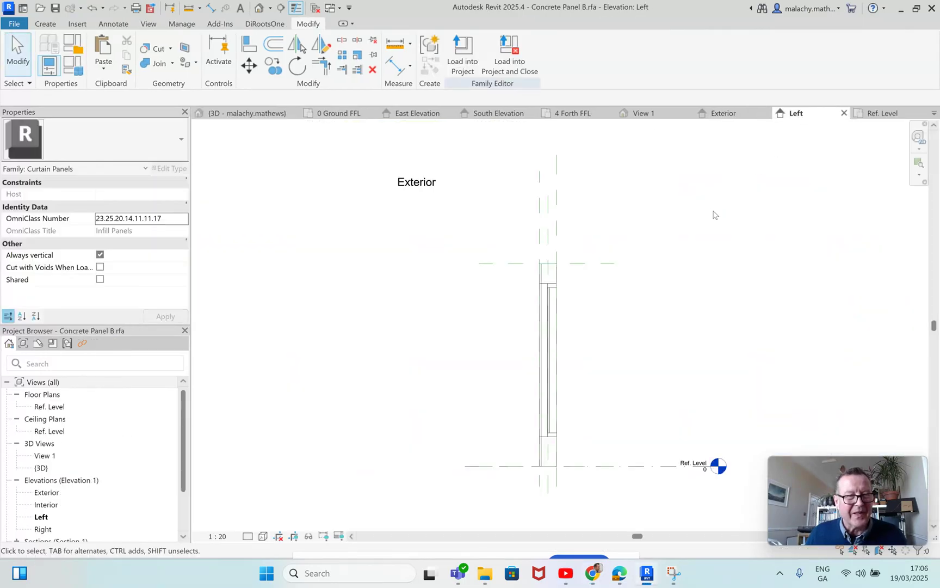
pyautogui.click(880, 113)
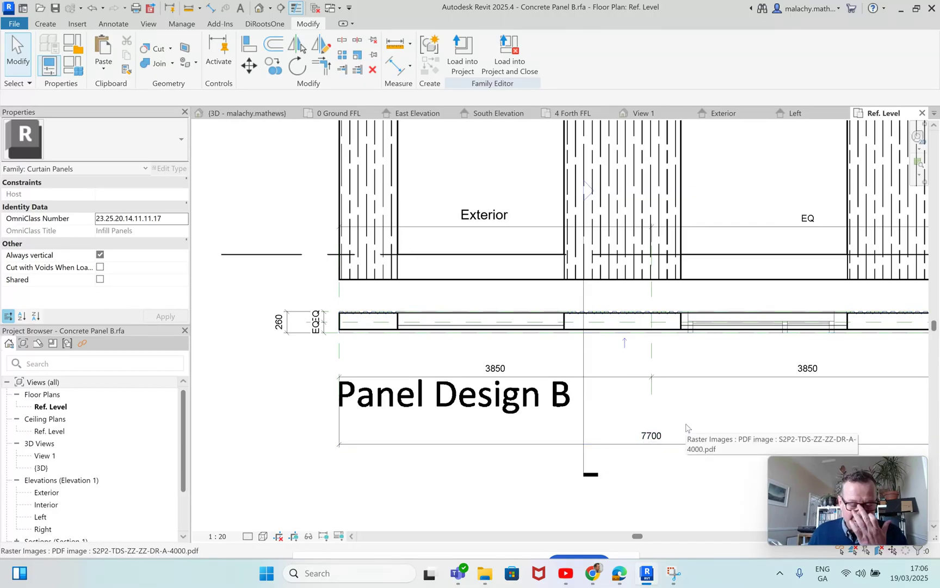
pyautogui.click(512, 339)
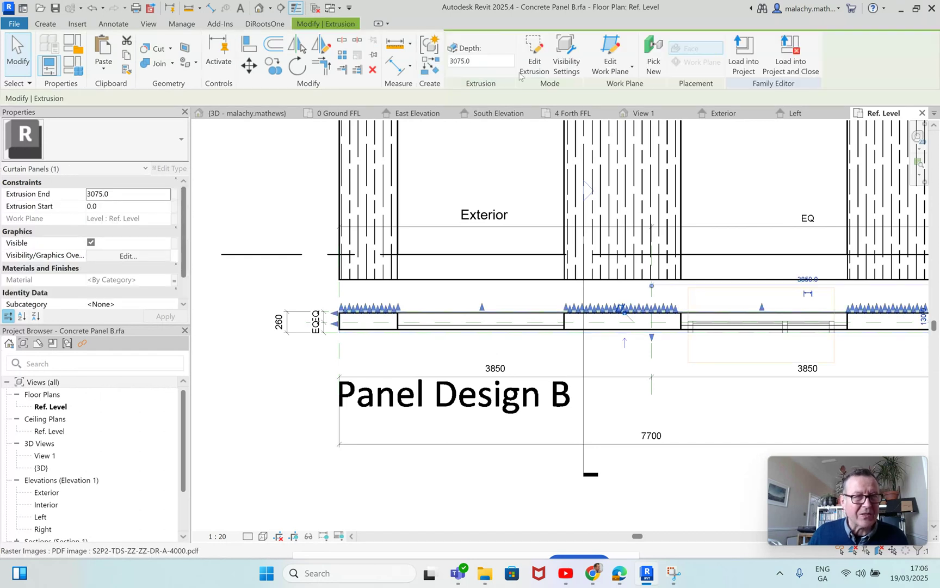
pyautogui.click(535, 61)
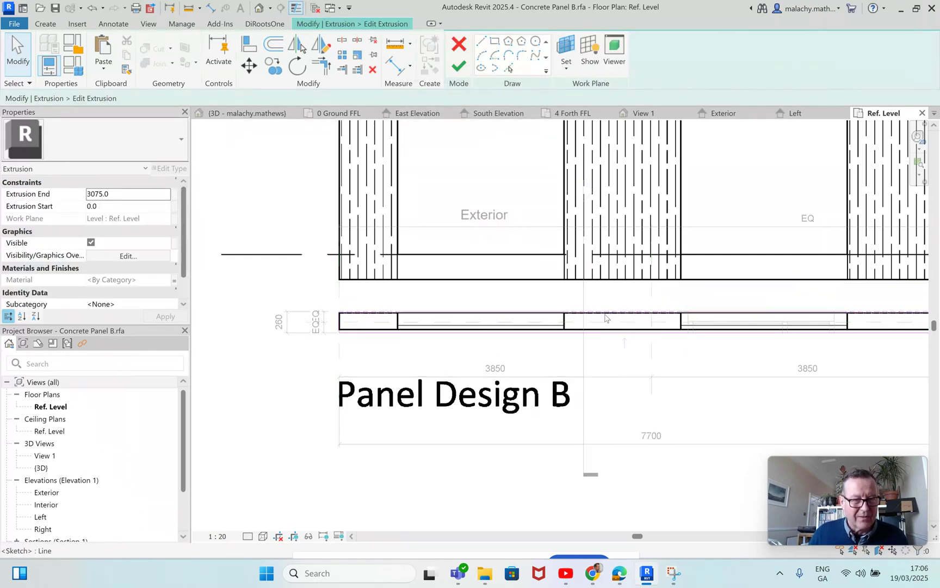
pyautogui.scroll(-2, 606, 314)
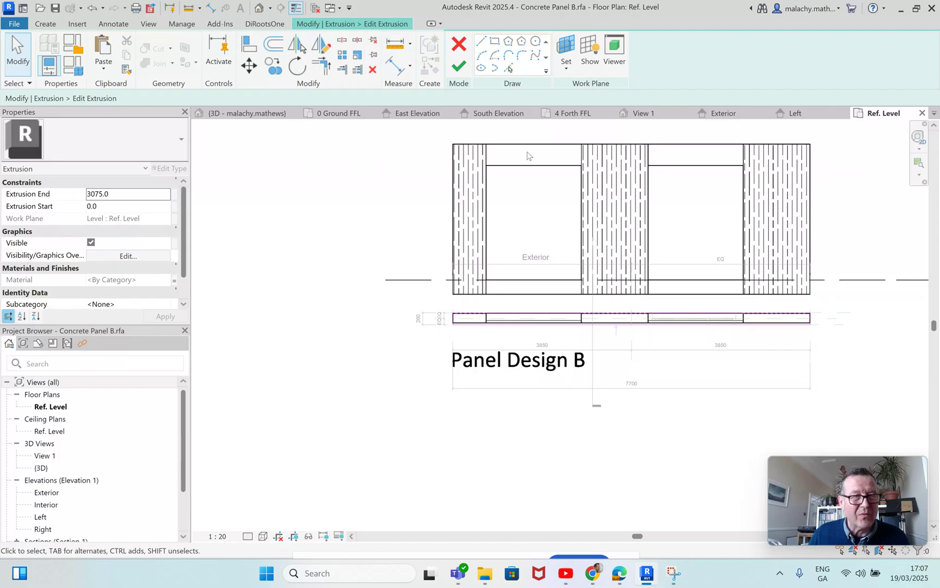
pyautogui.click(457, 66)
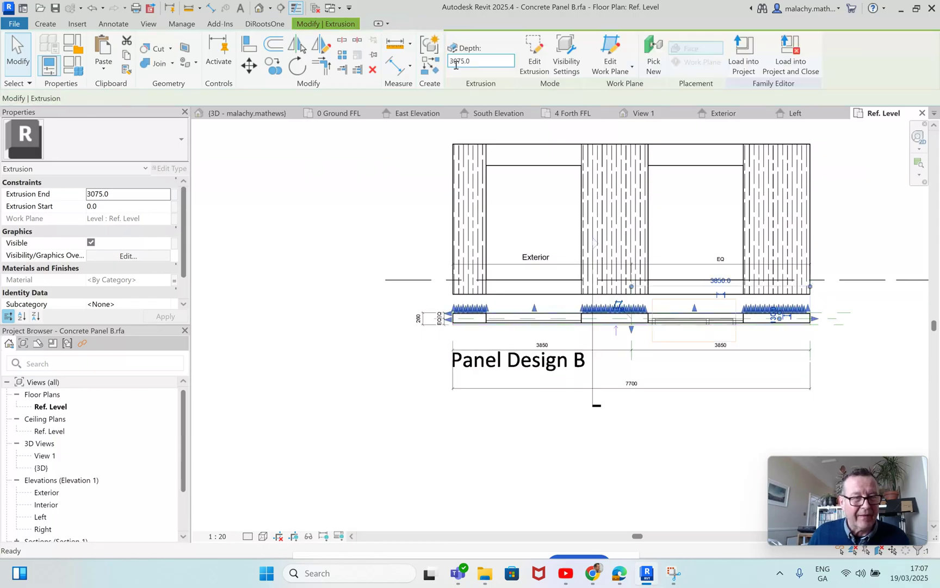
pyautogui.click(419, 210)
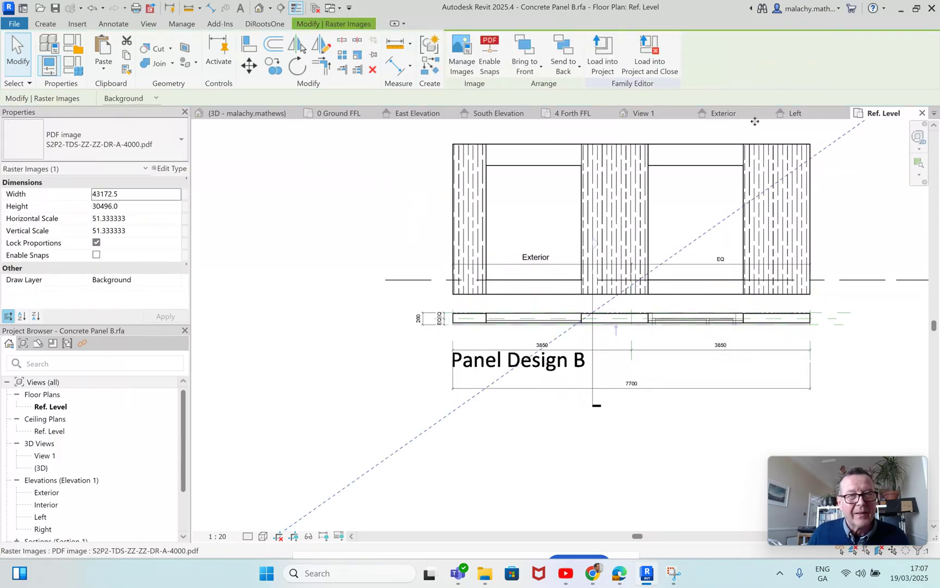
# Step: Return to the project's default 3D view and examine the rotated Concrete Panel B panel on the top storey
pyautogui.click(275, 115)
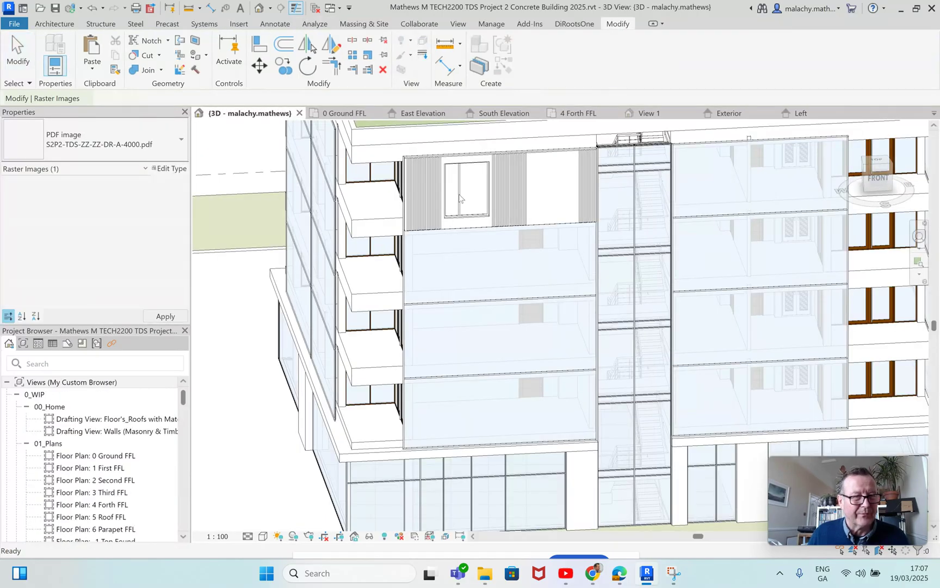
pyautogui.scroll(-2, 509, 180)
pyautogui.scroll(4, 546, 180)
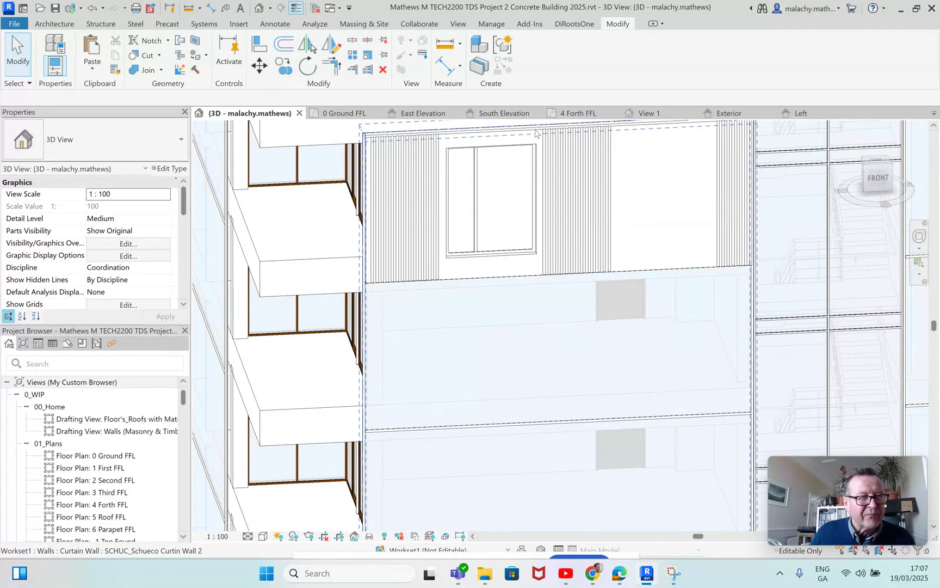
# Step: Open Section 5 from the 0 Ground FFL plan and examine Concrete Panel B against the fourth-floor slab edge
pyautogui.click(590, 115)
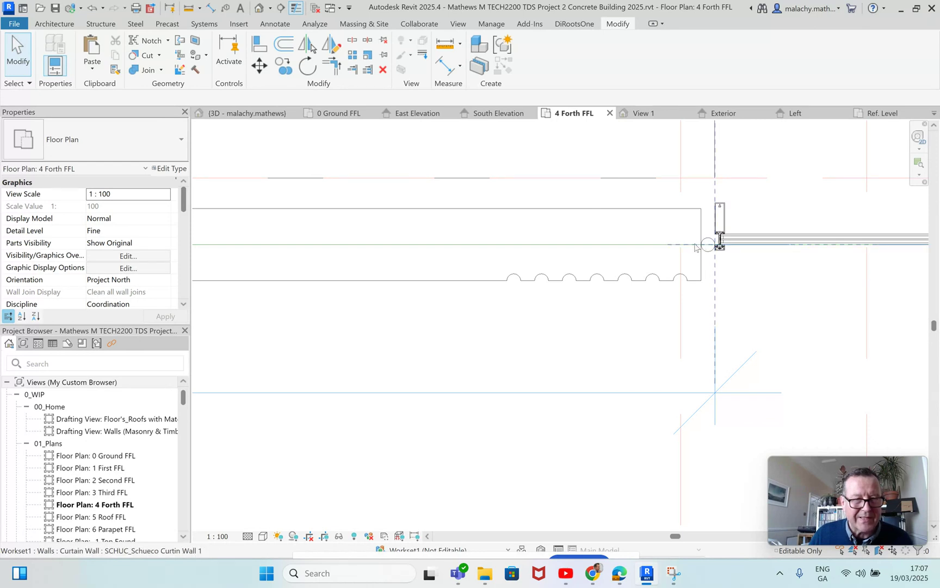
pyautogui.scroll(-5, 695, 247)
pyautogui.scroll(-4, 707, 326)
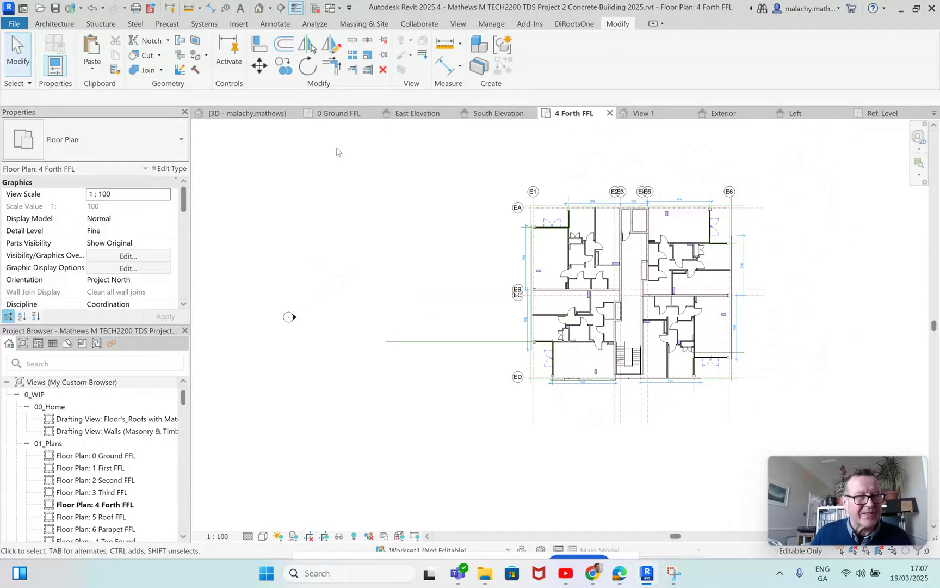
pyautogui.click(343, 114)
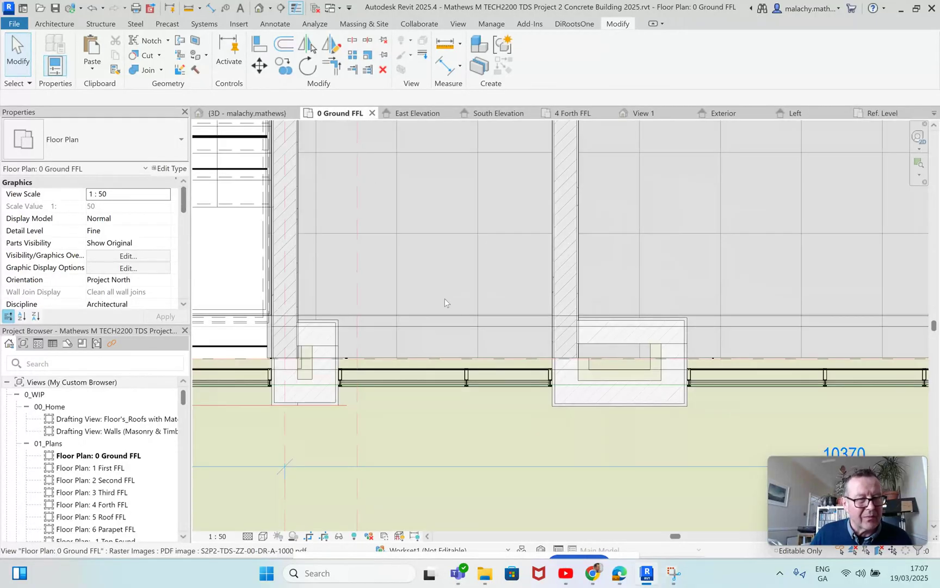
pyautogui.scroll(-3, 501, 329)
pyautogui.scroll(-3, 501, 329)
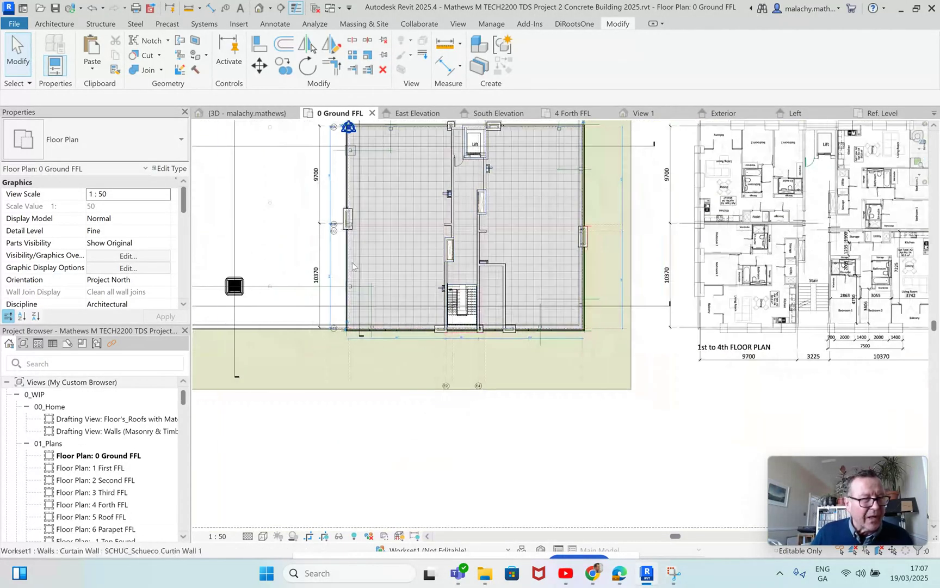
pyautogui.moveTo(383, 310); pyautogui.dragTo(424, 427, button='middle')
pyautogui.doubleClick(400, 206)
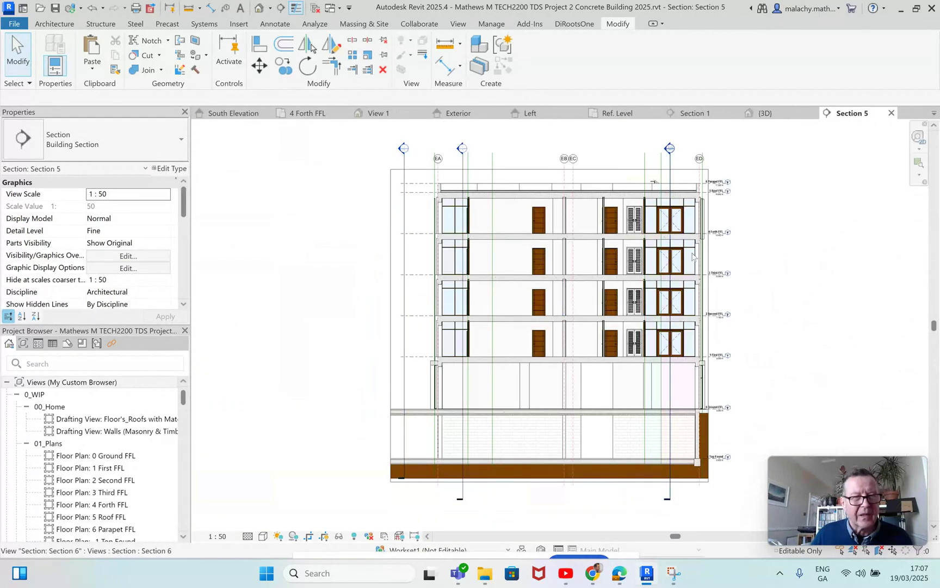
pyautogui.scroll(5, 692, 256)
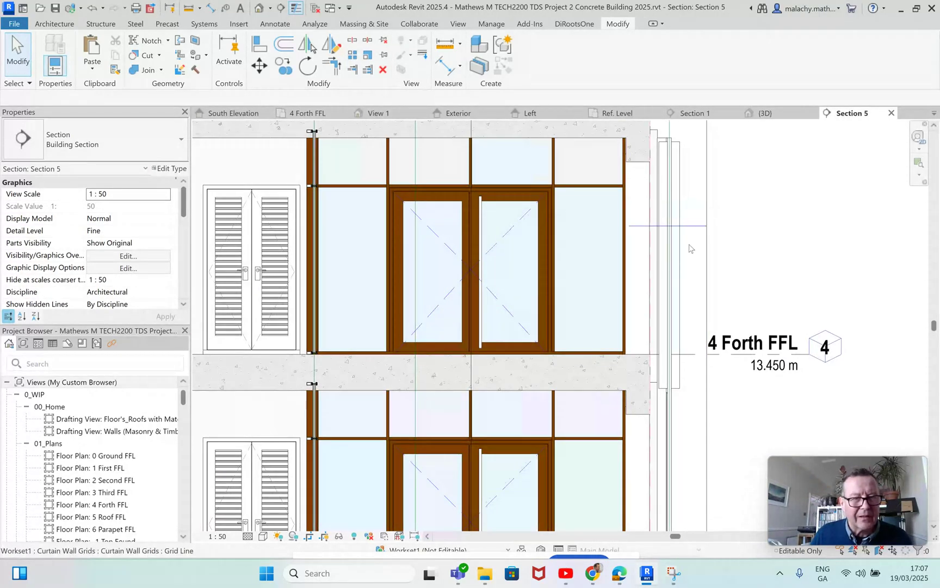
pyautogui.scroll(4, 685, 384)
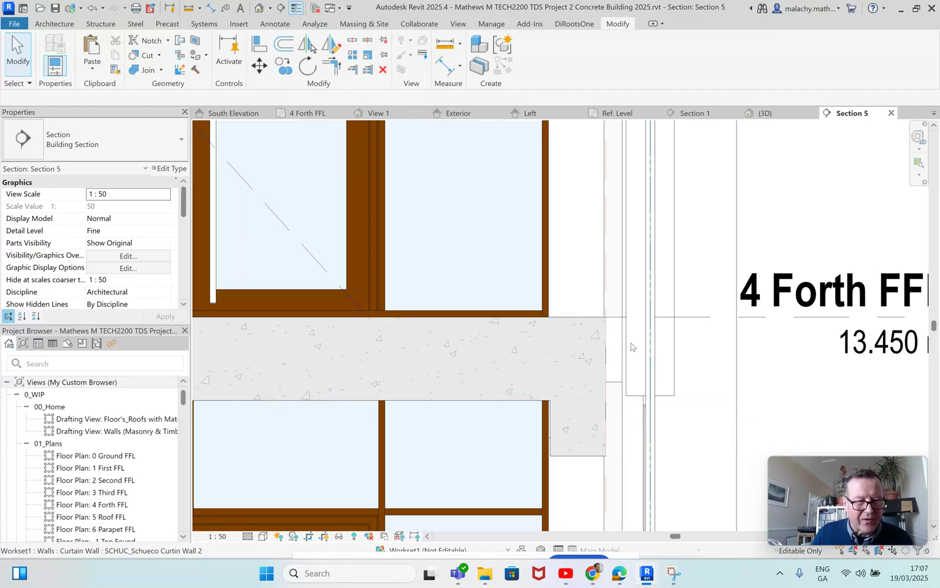
pyautogui.scroll(-4, 607, 428)
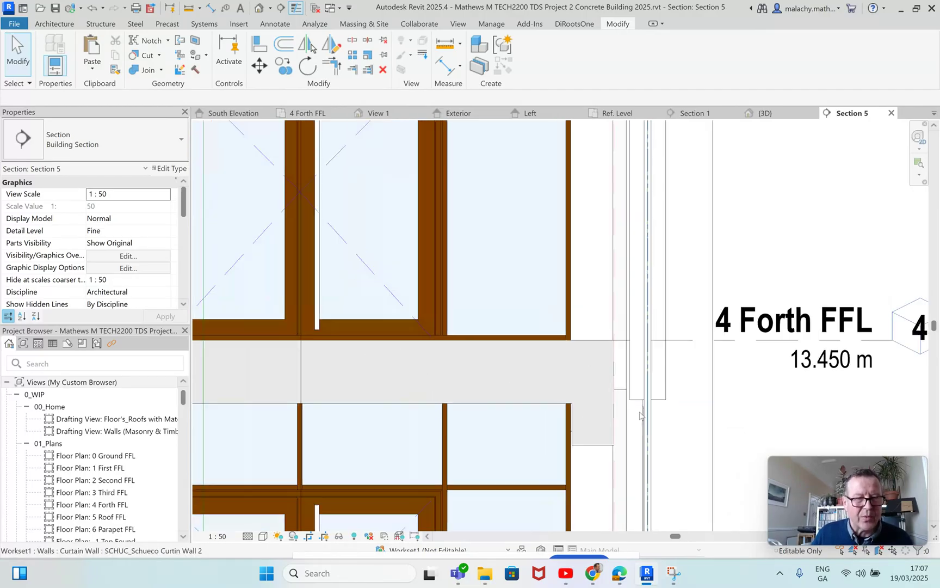
pyautogui.moveTo(661, 389); pyautogui.dragTo(654, 452, button='middle')
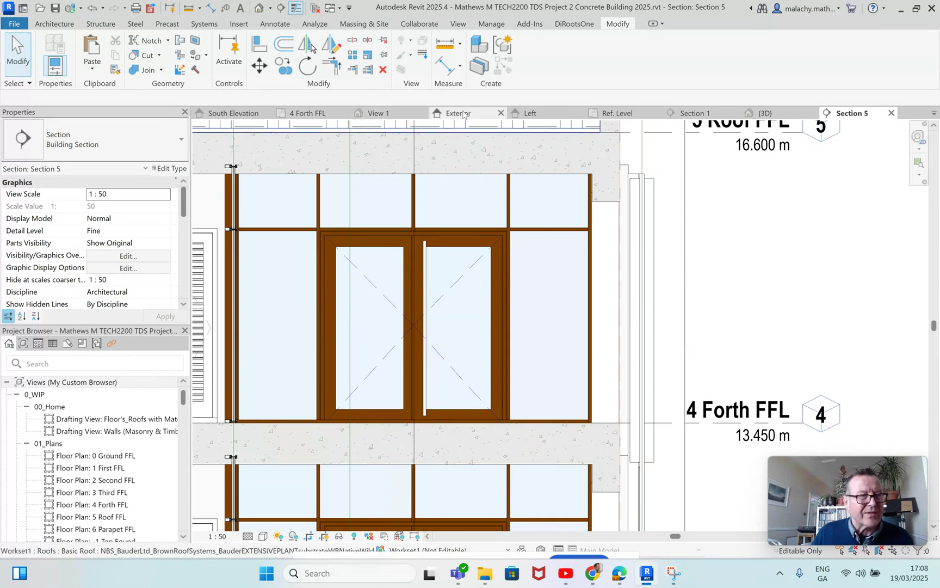
# Step: Close the Exterior and East Elevation views and move the Section 5 line further into the building in the 0 Ground FFL plan
pyautogui.click(501, 112)
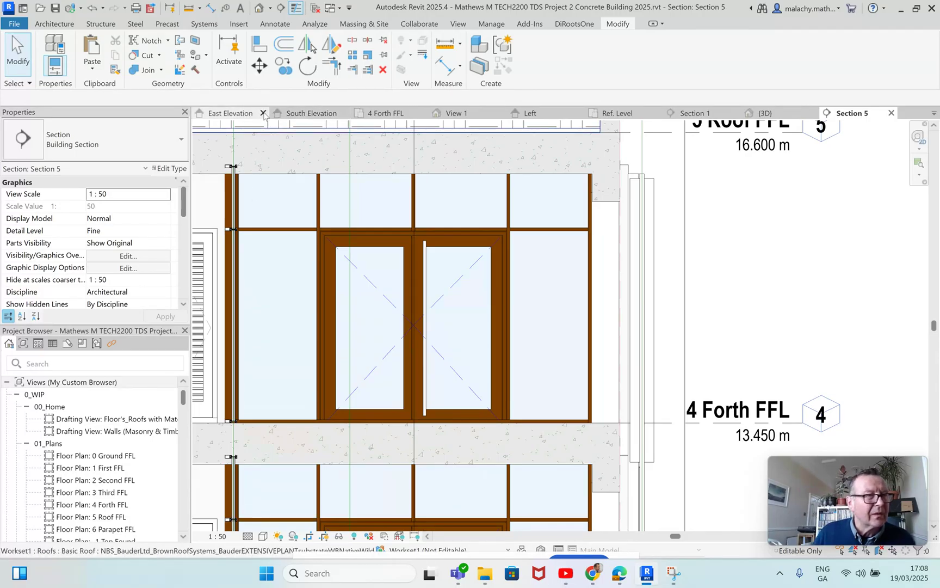
pyautogui.click(263, 113)
pyautogui.click(246, 113)
pyautogui.click(407, 240)
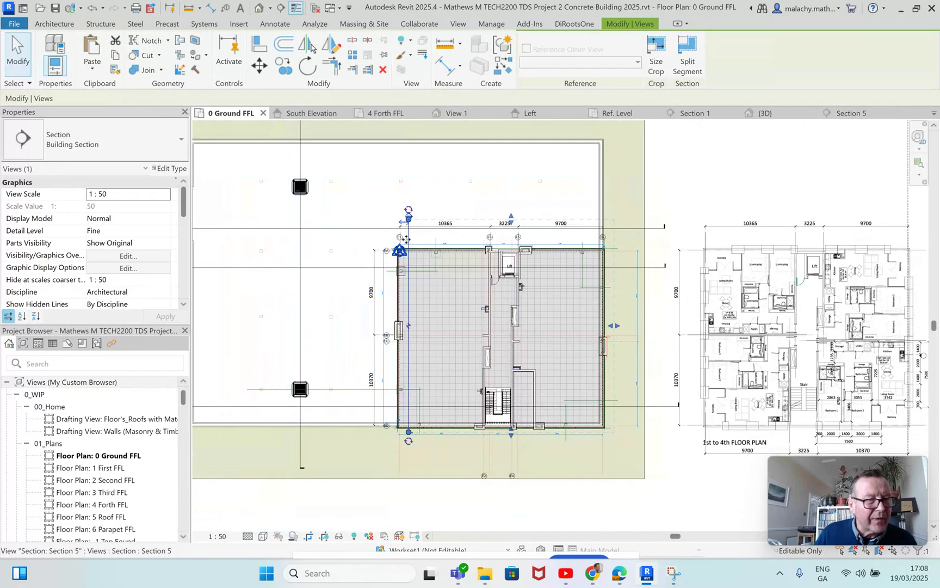
pyautogui.moveTo(418, 240); pyautogui.dragTo(435, 240)
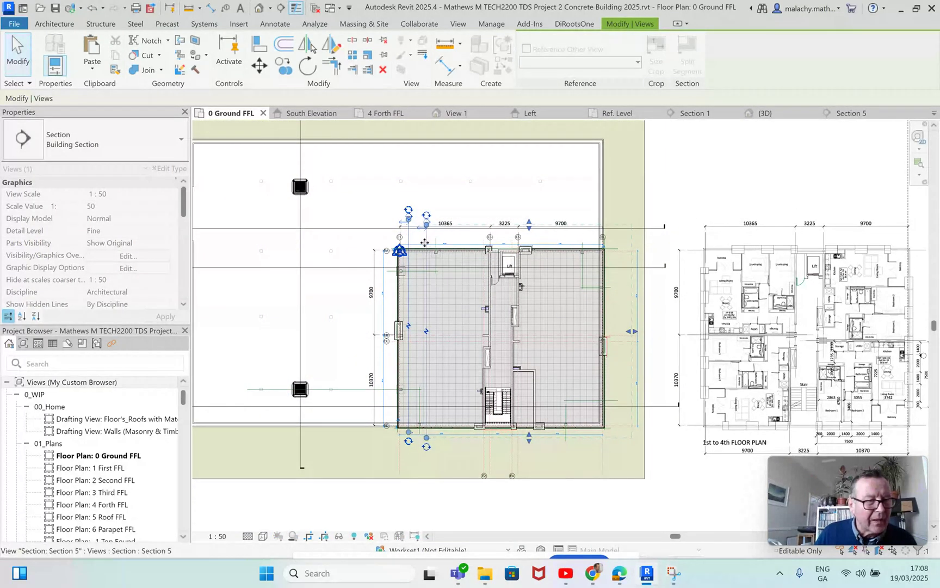
pyautogui.click(439, 183)
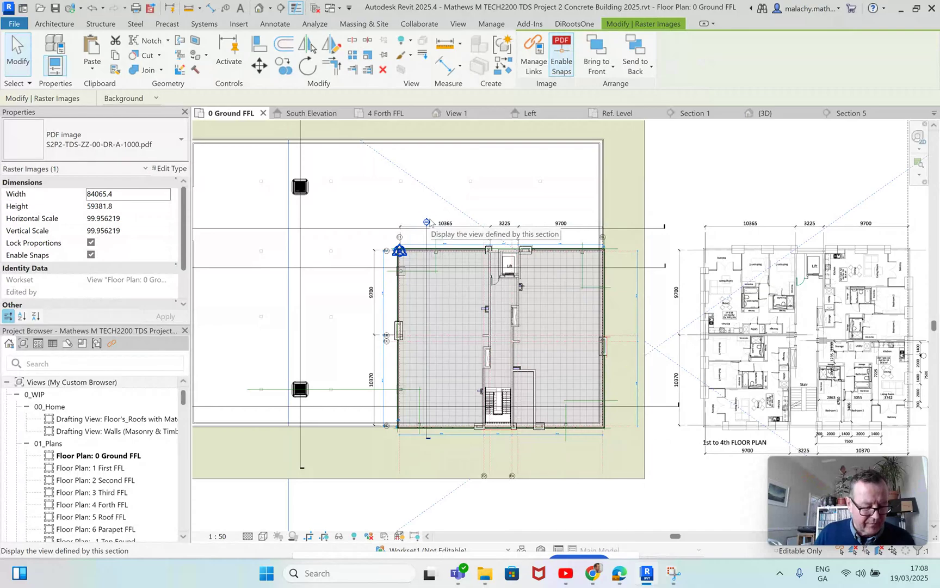
# Step: Reopen Section 5 and examine how Concrete Panel B sits on the curtain wall line between the 4 Forth FFL and roof slabs
pyautogui.doubleClick(430, 220)
pyautogui.doubleClick(430, 222)
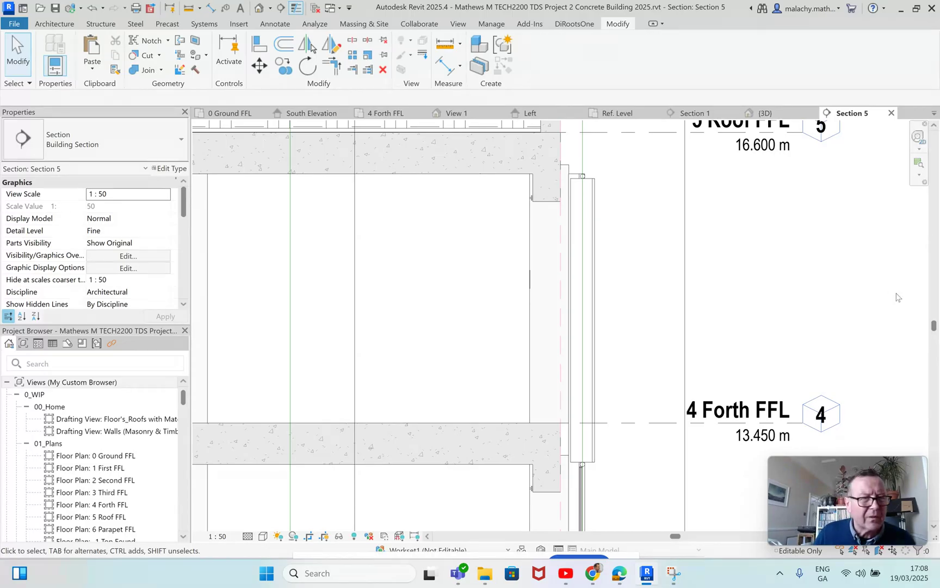
pyautogui.scroll(-1, 889, 284)
pyautogui.scroll(5, 633, 448)
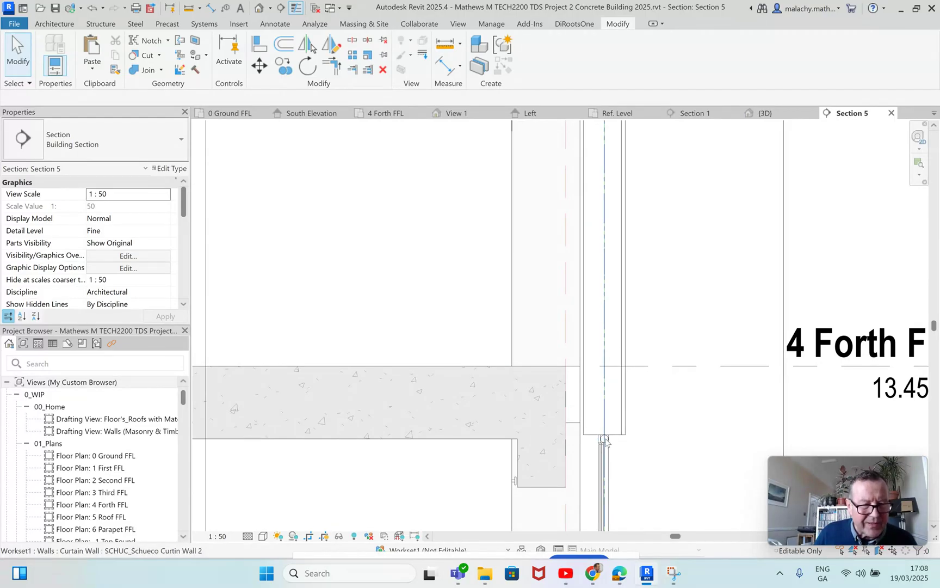
pyautogui.scroll(-1, 656, 438)
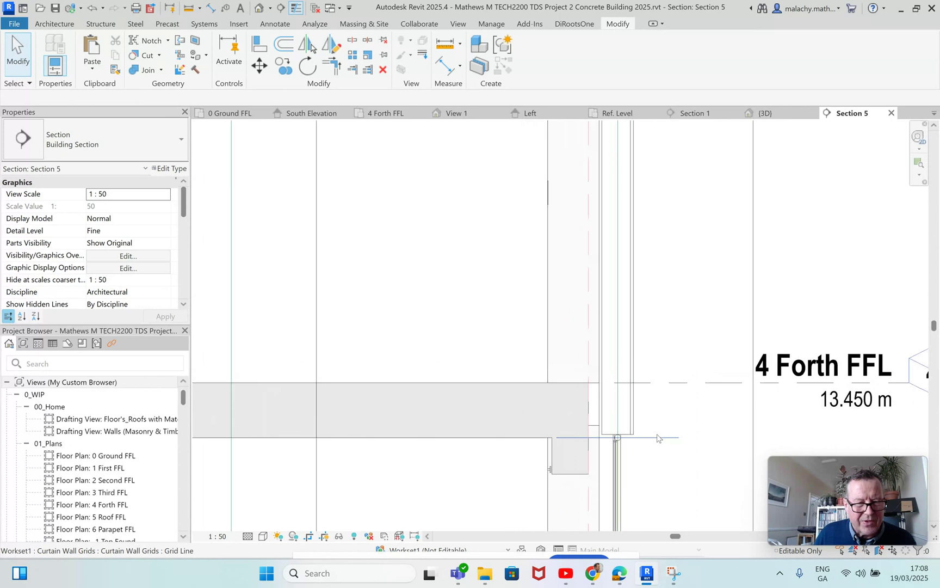
pyautogui.scroll(-1, 657, 438)
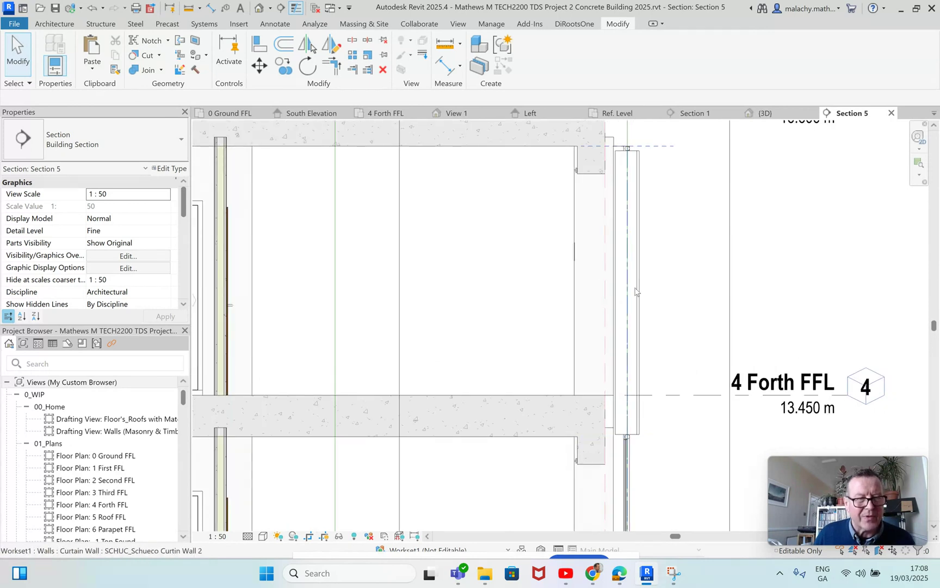
pyautogui.click(641, 199)
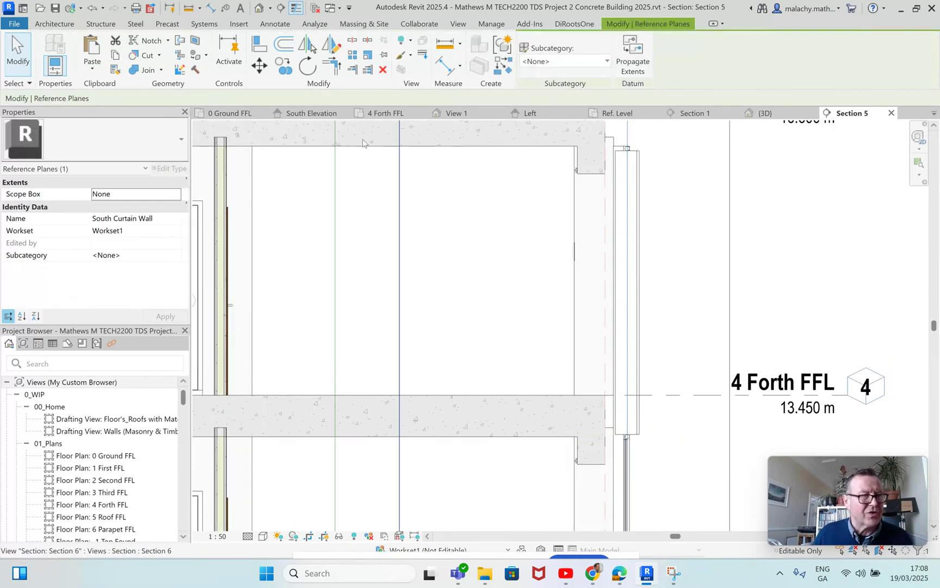
# Step: Return to the default 3D view, select the top-storey Concrete Panel B panel and open its type properties
pyautogui.click(259, 7)
pyautogui.click(508, 252)
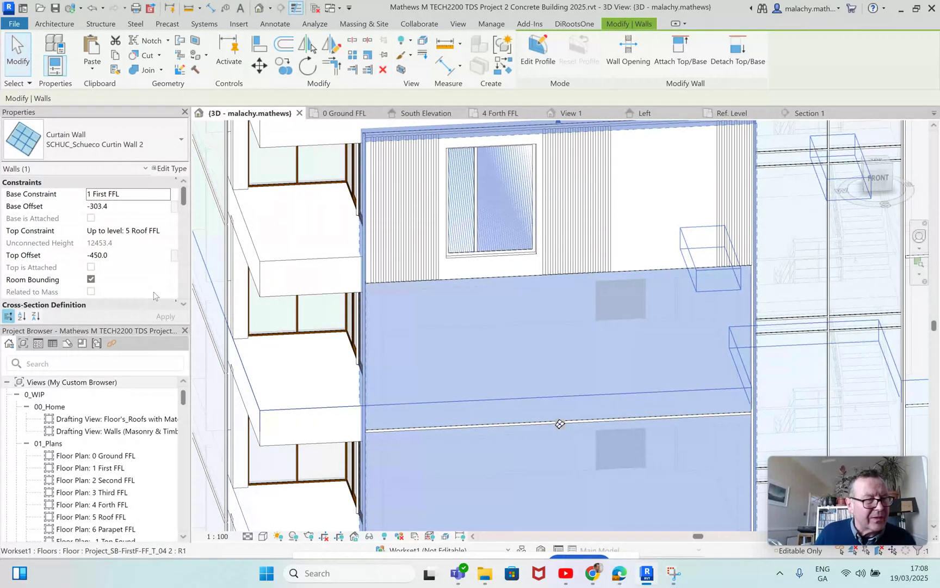
pyautogui.press('Escape')
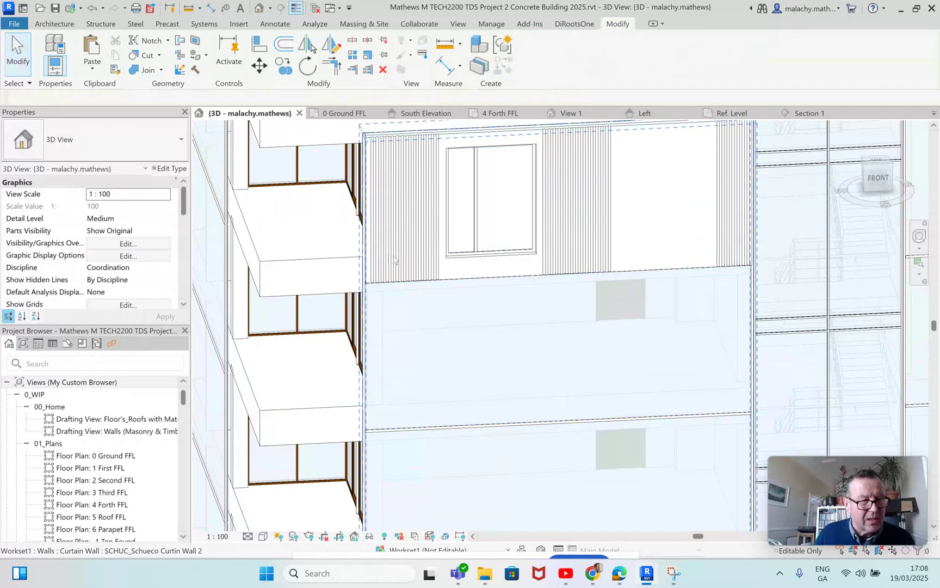
pyautogui.click(415, 275)
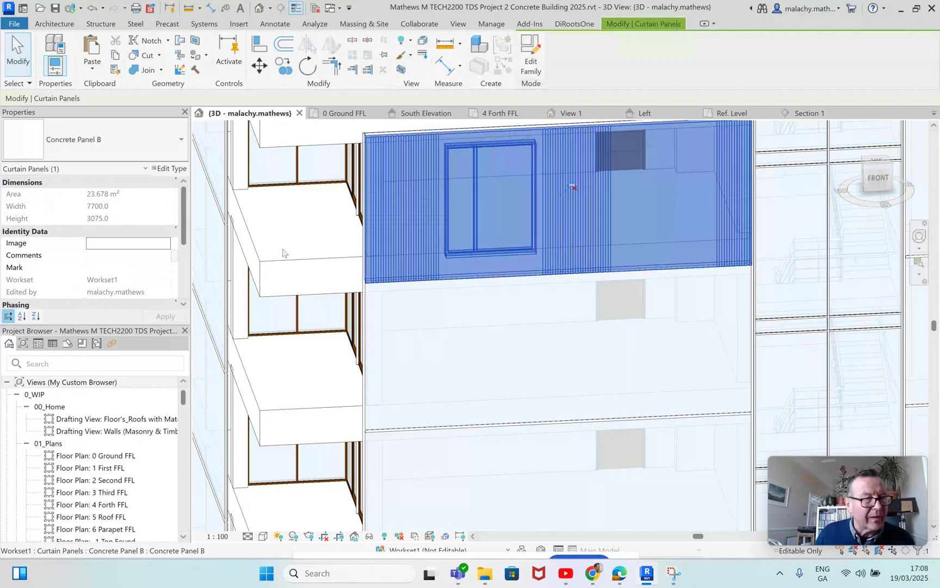
pyautogui.click(171, 168)
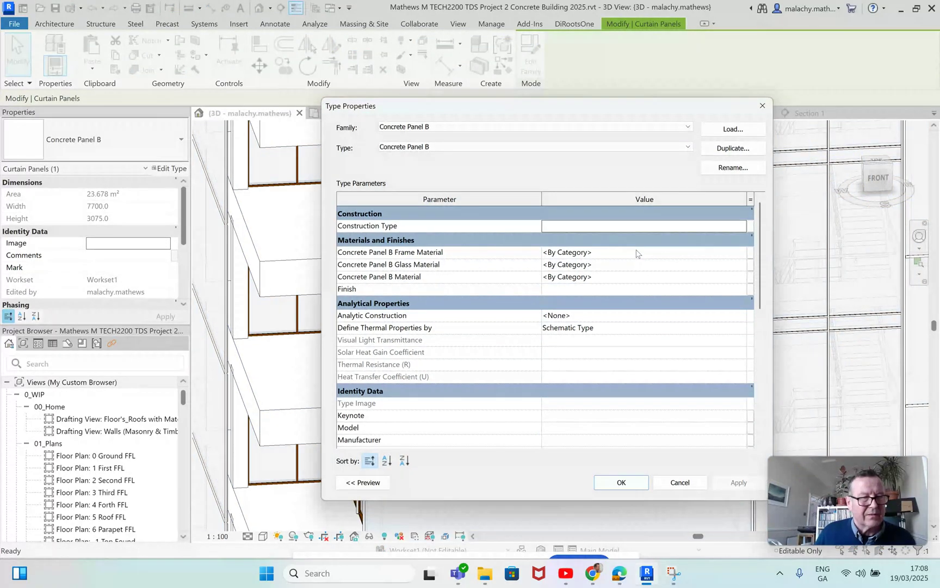
# Step: Assign the 0_AT_Glass material to the Concrete Panel B Glass Material parameter
pyautogui.click(741, 266)
pyautogui.click(743, 267)
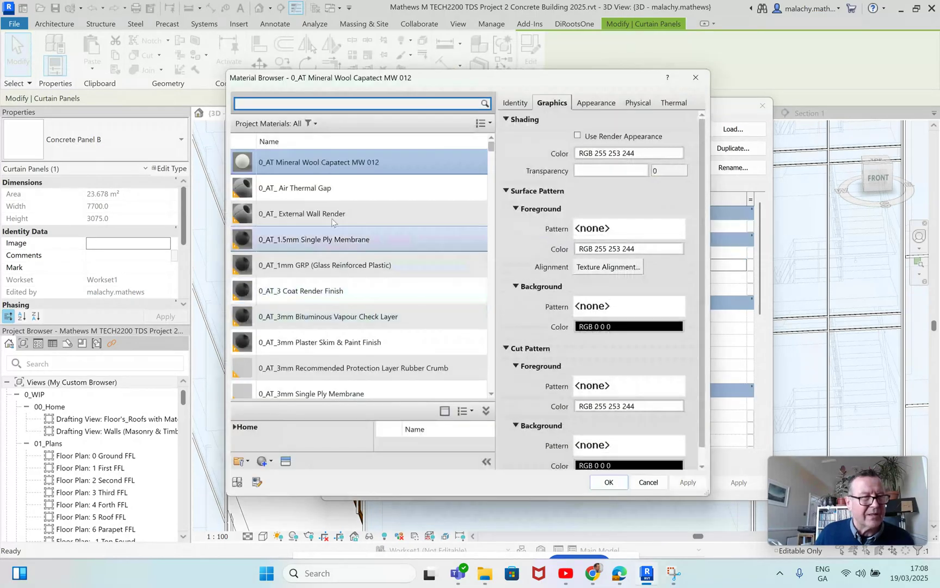
pyautogui.scroll(-7, 364, 226)
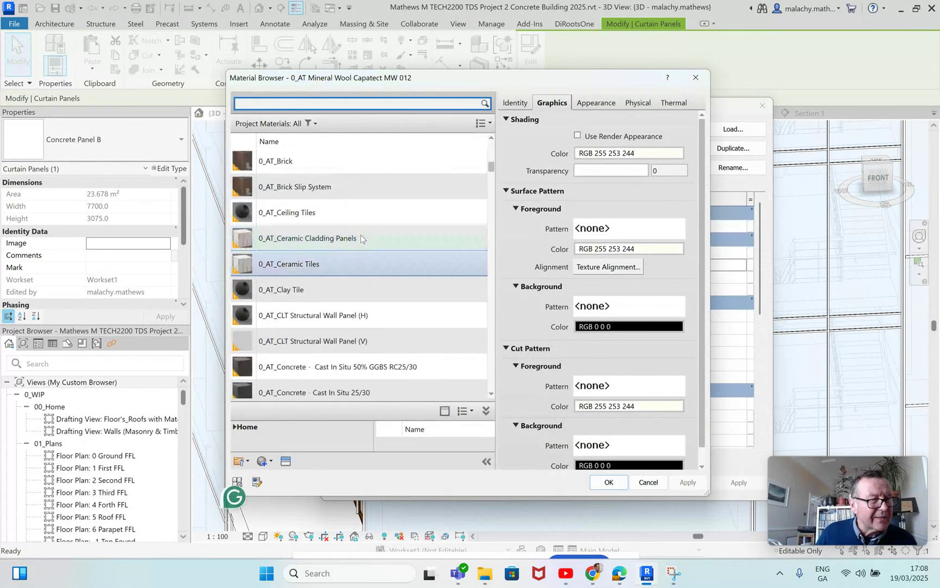
pyautogui.scroll(-10, 361, 238)
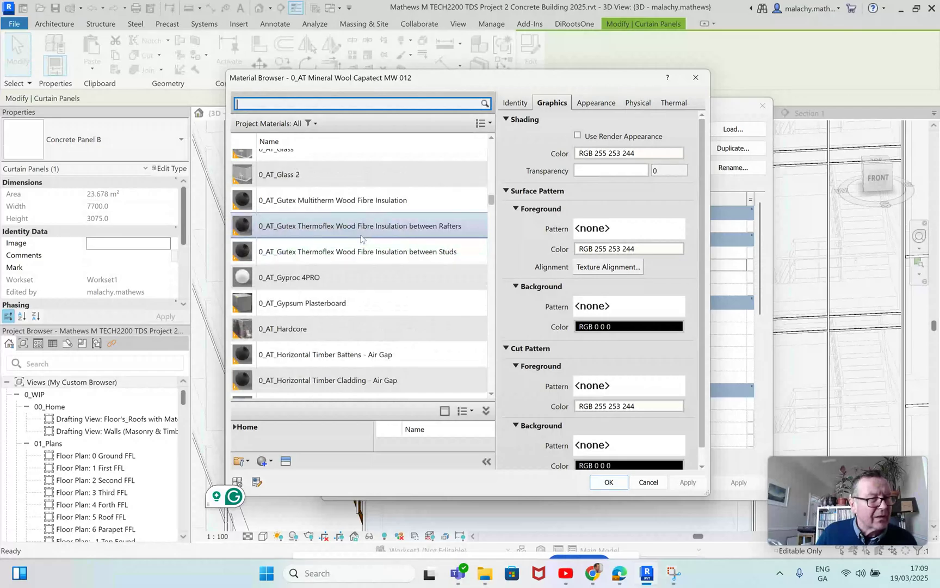
pyautogui.scroll(2, 307, 199)
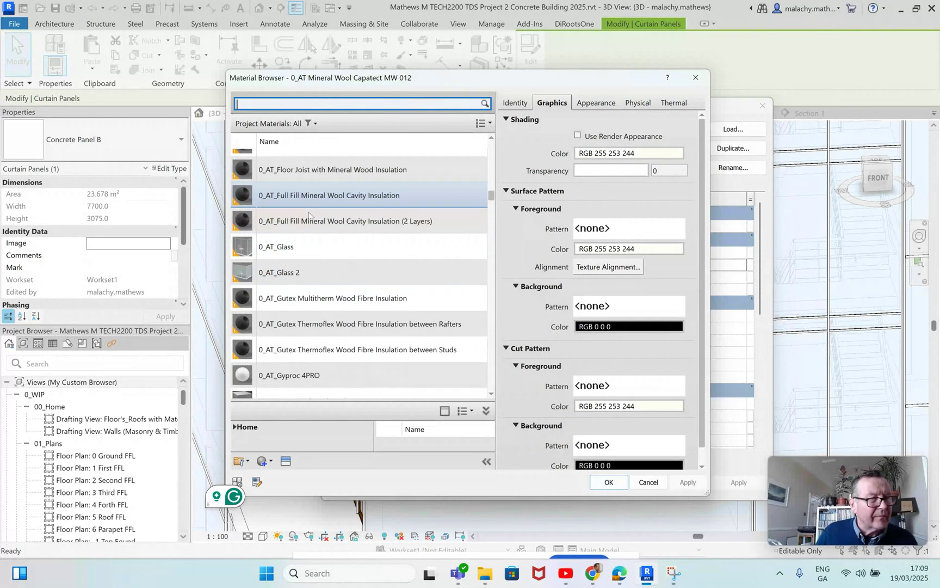
pyautogui.click(304, 246)
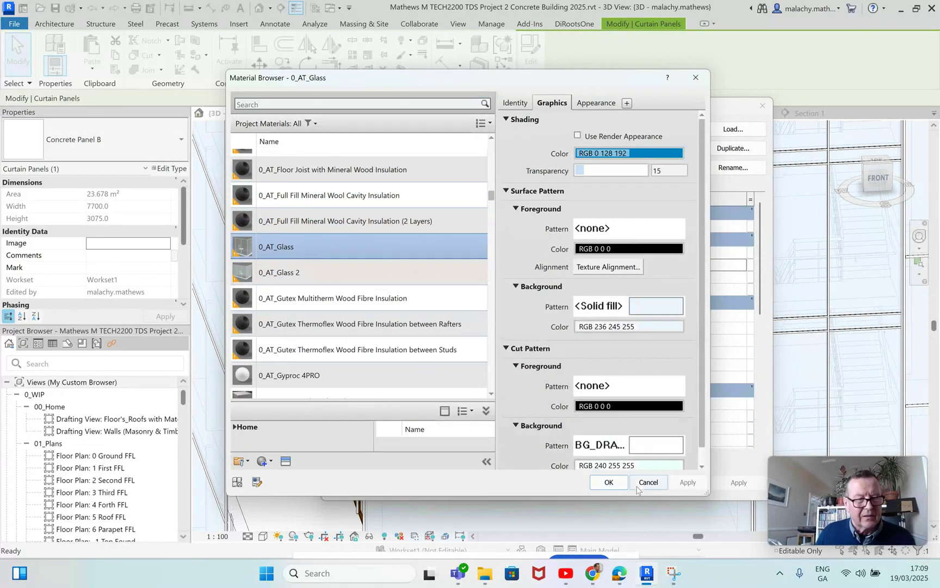
pyautogui.click(595, 480)
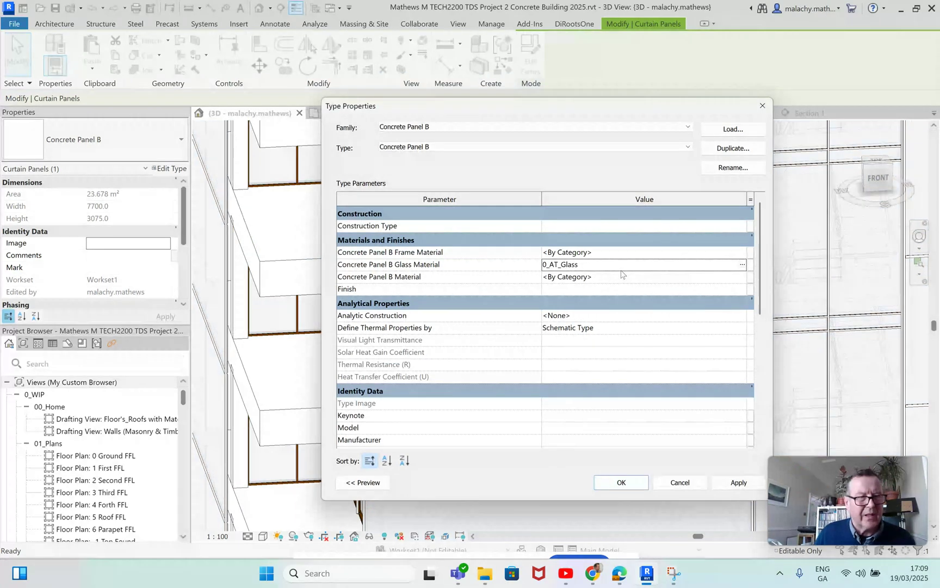
# Step: Choose 0_AT_Wood - Hardwood for the Concrete Panel B Frame Material parameter
pyautogui.click(742, 263)
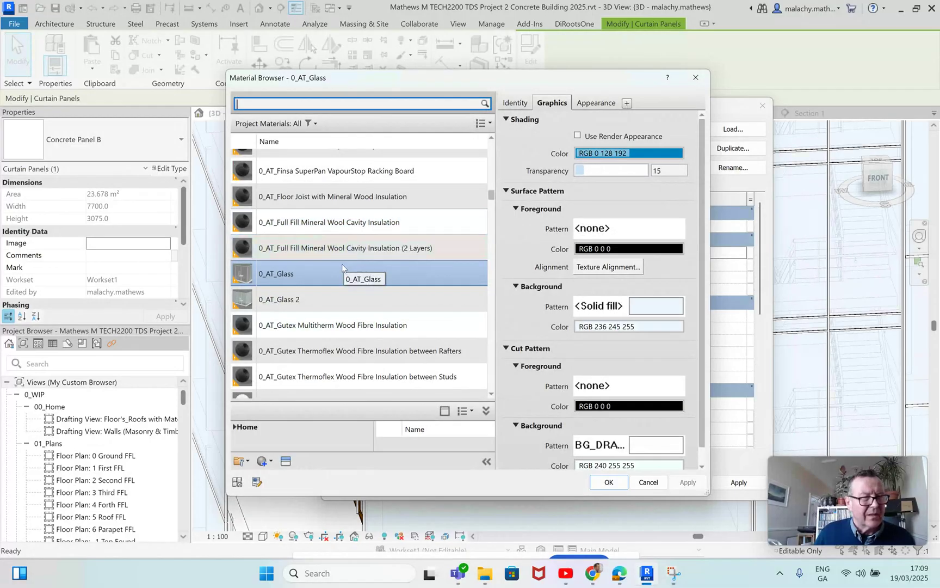
pyautogui.scroll(-3, 342, 264)
pyautogui.scroll(-3, 341, 264)
pyautogui.scroll(-9, 342, 267)
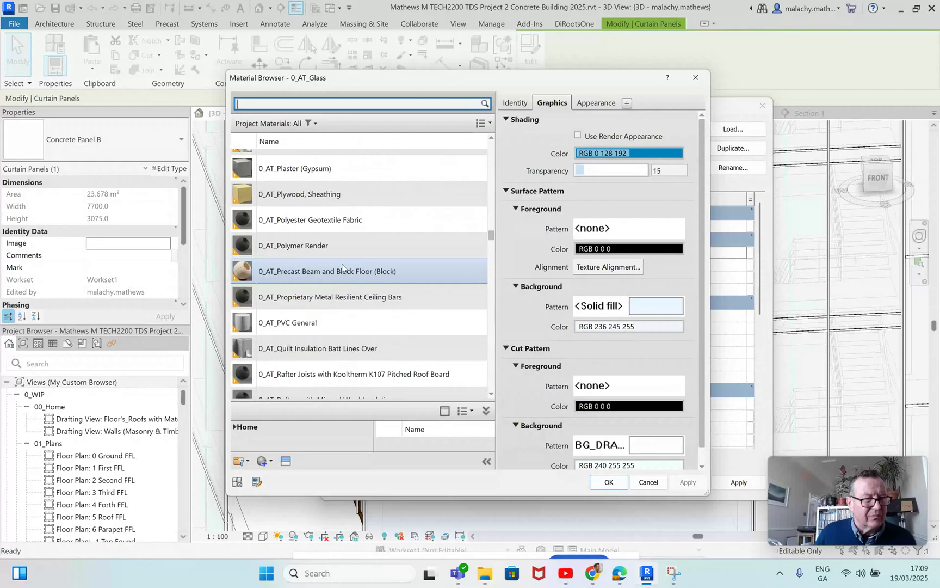
pyautogui.scroll(-8, 343, 266)
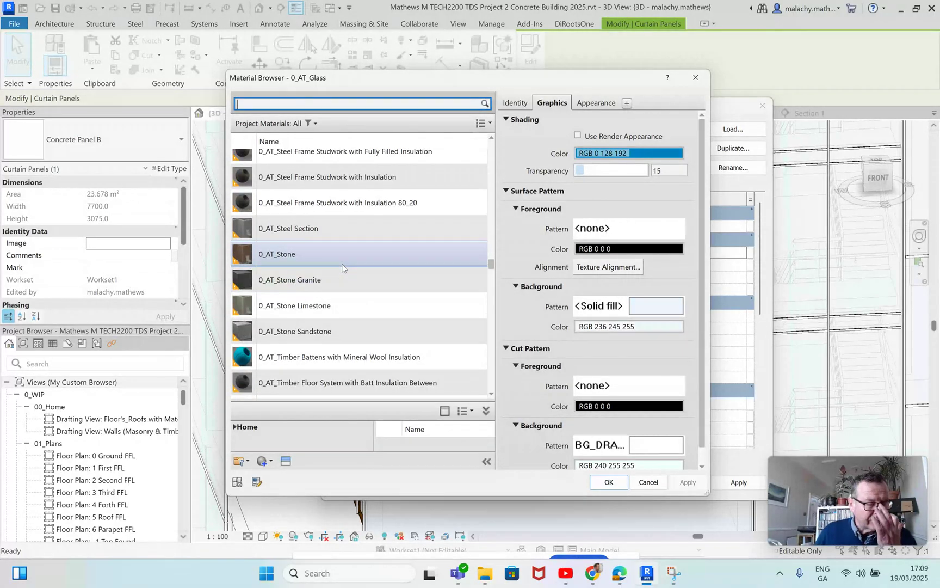
pyautogui.scroll(-6, 342, 267)
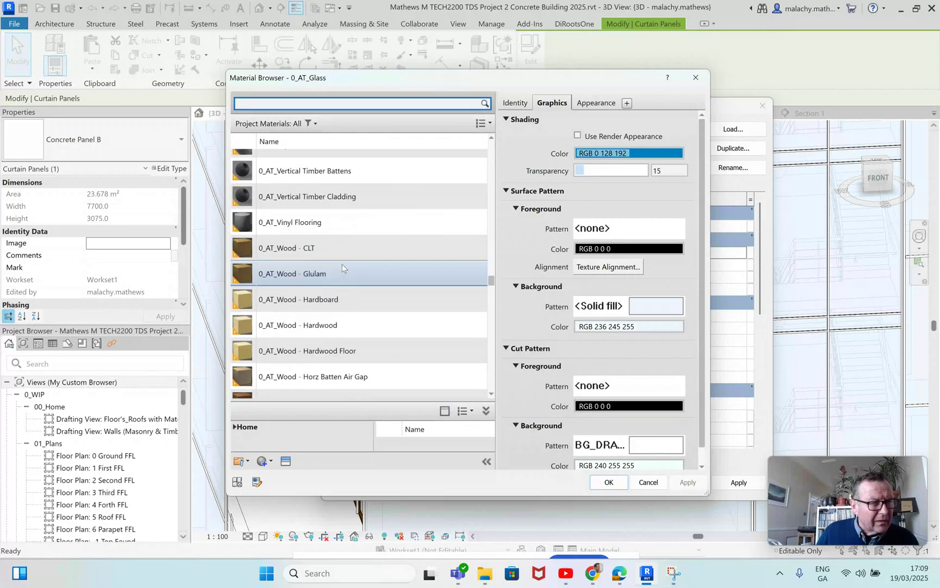
pyautogui.click(331, 172)
pyautogui.click(330, 197)
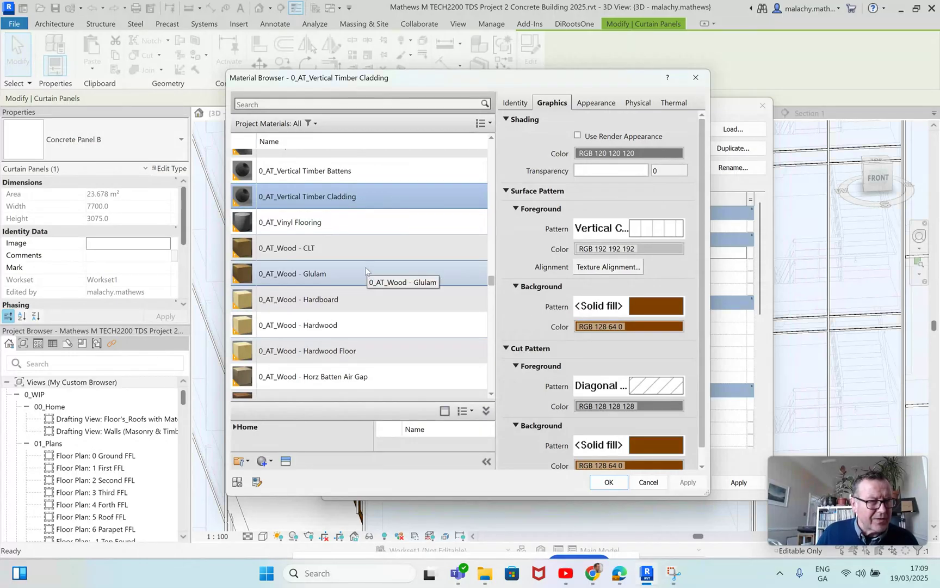
pyautogui.click(337, 325)
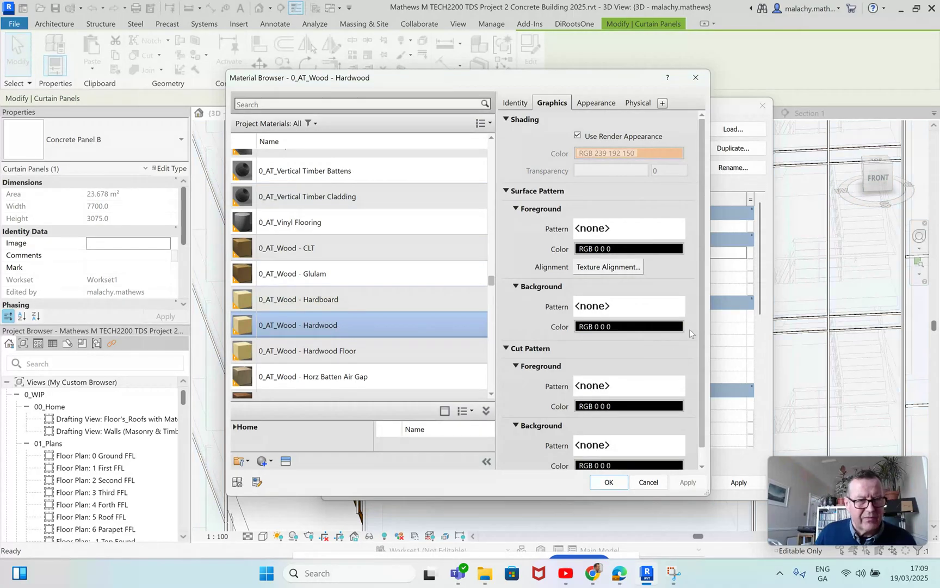
# Step: Give the hardwood material a solid-fill surface background pattern in brown RGB 128-064-000 and accept it as the frame material
pyautogui.click(646, 309)
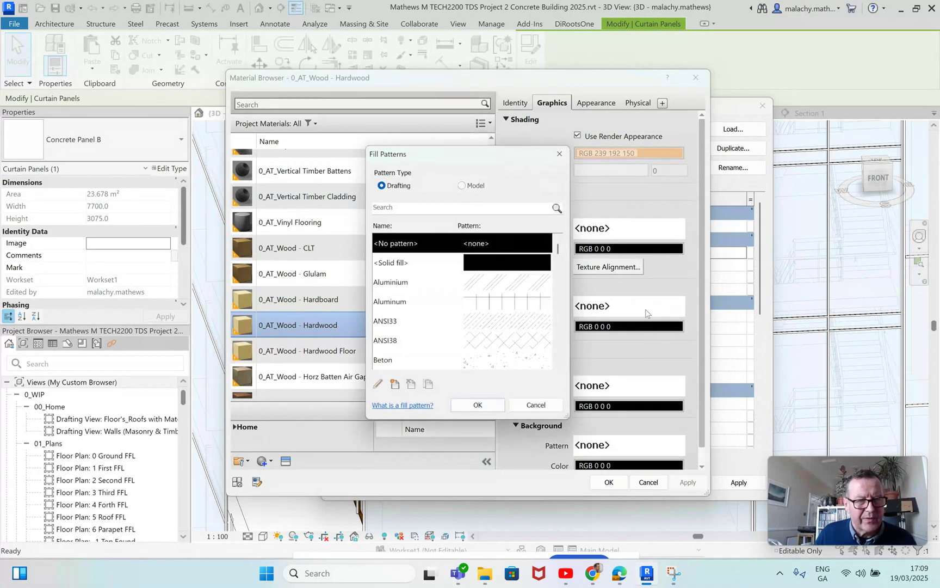
pyautogui.click(504, 264)
pyautogui.click(488, 406)
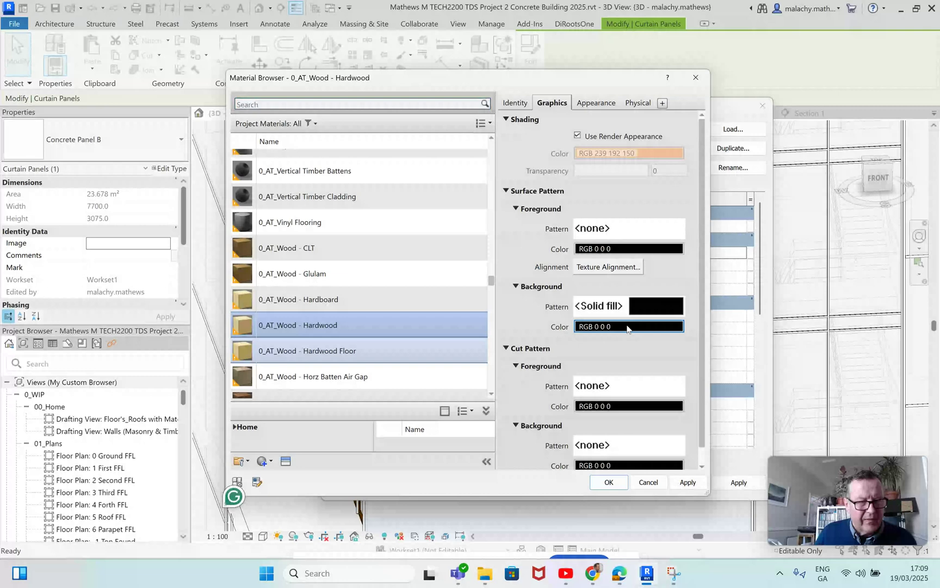
pyautogui.click(628, 326)
pyautogui.click(355, 255)
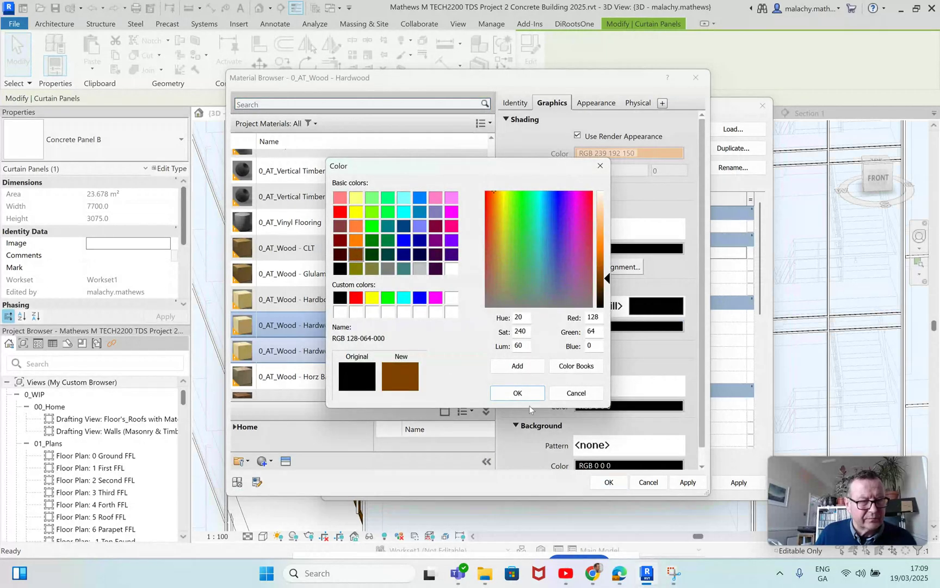
pyautogui.click(517, 393)
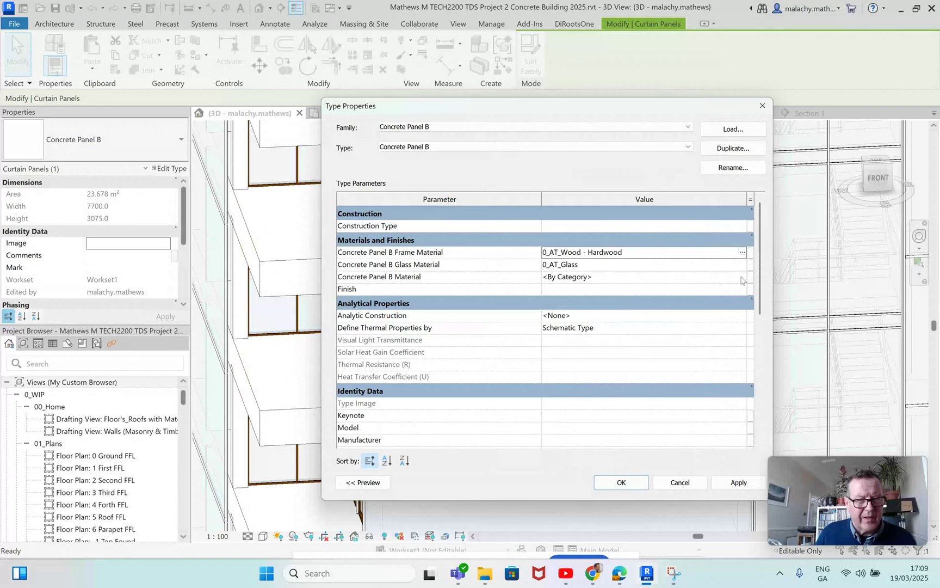
# Step: Choose 0_AT_Concrete - Precast 40/50 for the Concrete Panel B Material parameter
pyautogui.click(741, 278)
pyautogui.click(742, 277)
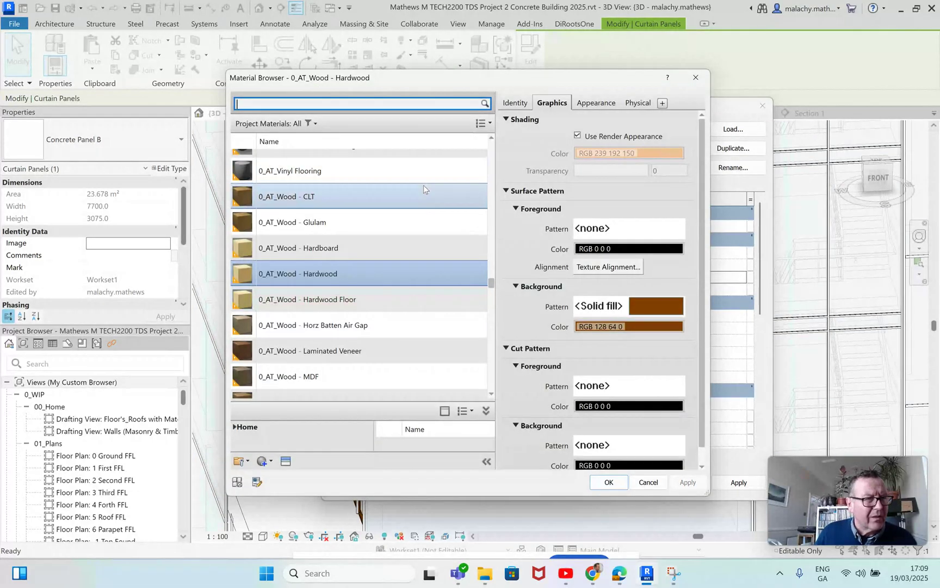
pyautogui.scroll(15, 423, 185)
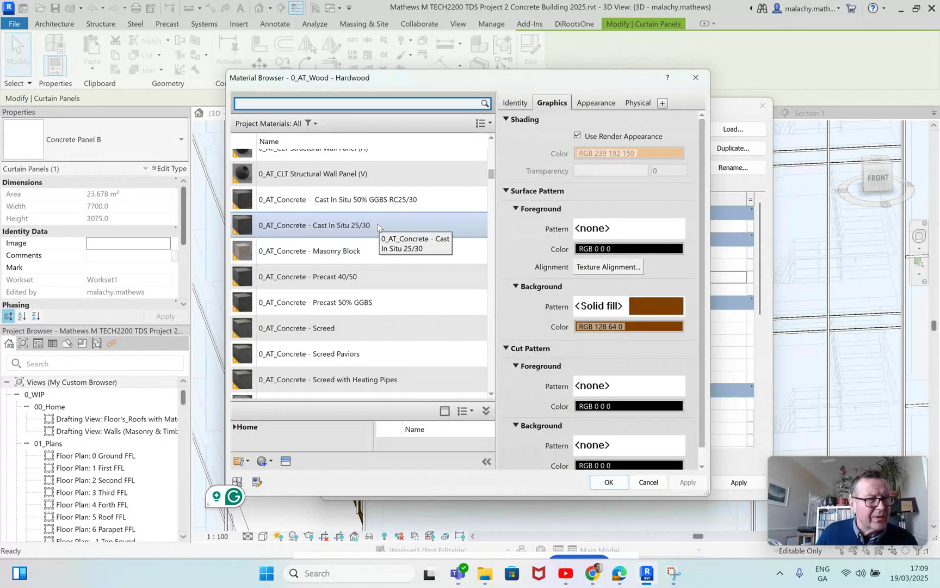
pyautogui.click(365, 276)
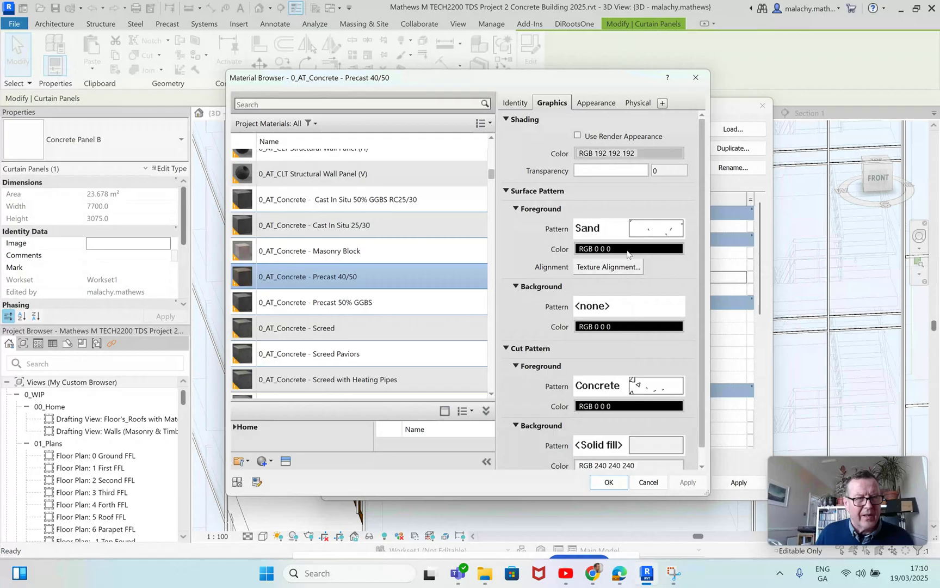
# Step: Set the precast concrete's surface background to solid fill in light grey RGB 228-228-228 and accept the Concrete Panel B type changes
pyautogui.click(630, 326)
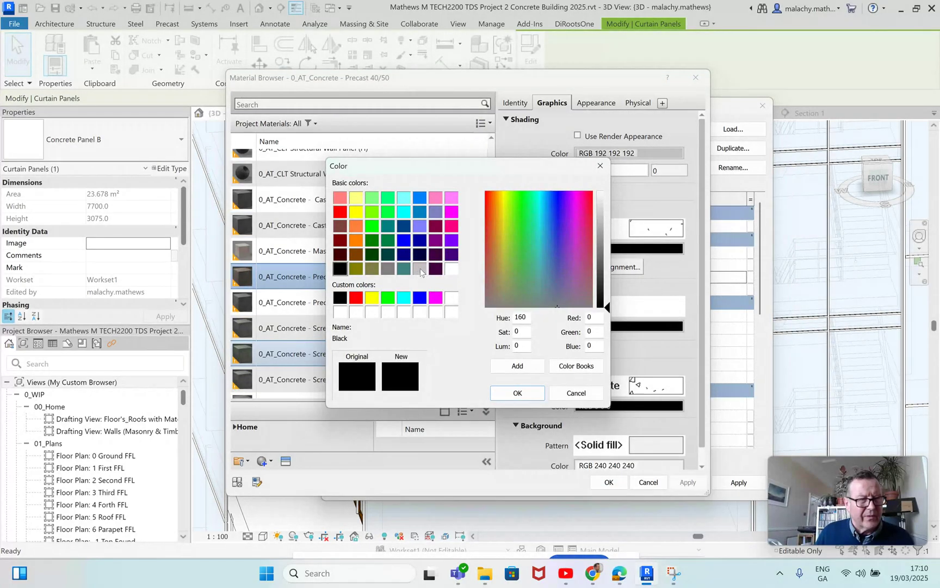
pyautogui.click(420, 269)
pyautogui.moveTo(608, 232); pyautogui.dragTo(608, 199)
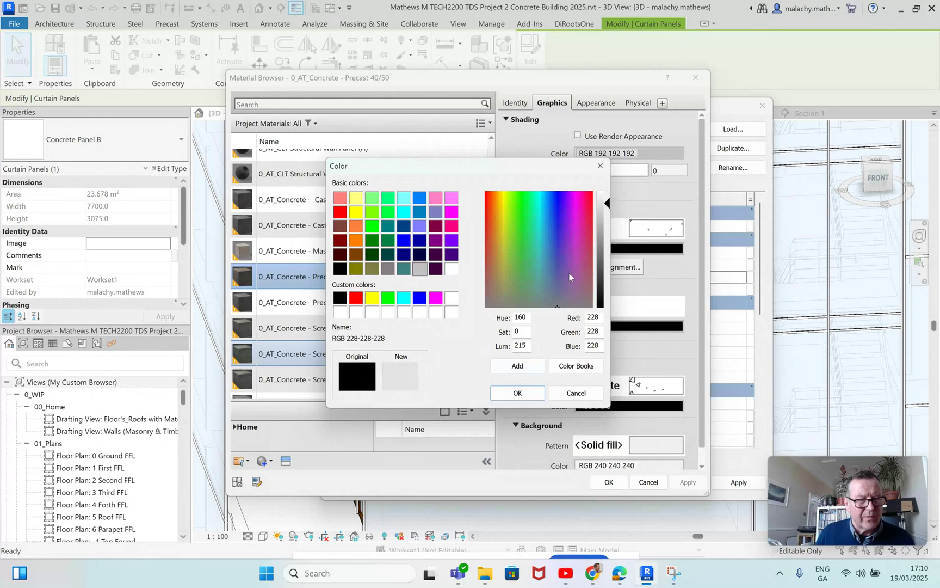
pyautogui.click(517, 393)
pyautogui.click(626, 445)
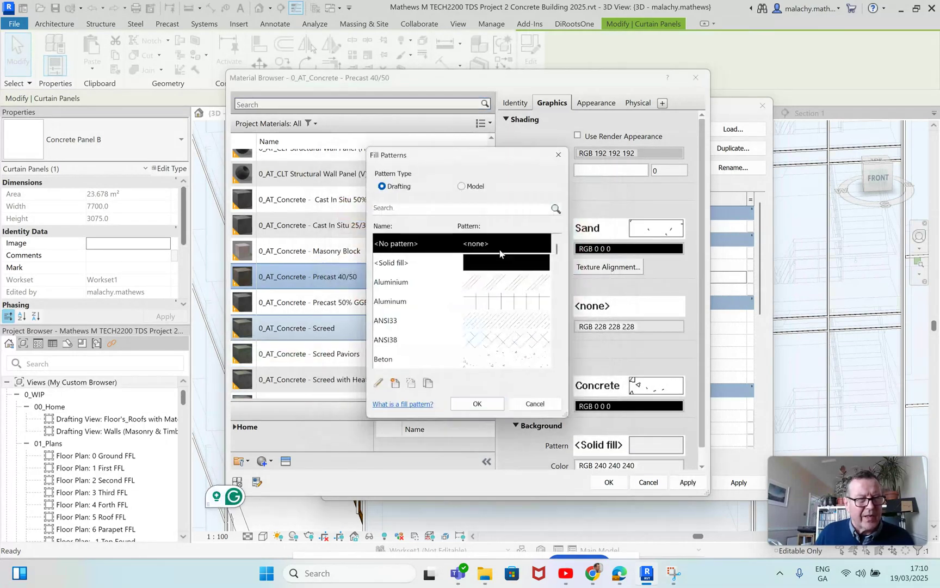
pyautogui.click(478, 406)
pyautogui.click(688, 482)
pyautogui.click(609, 482)
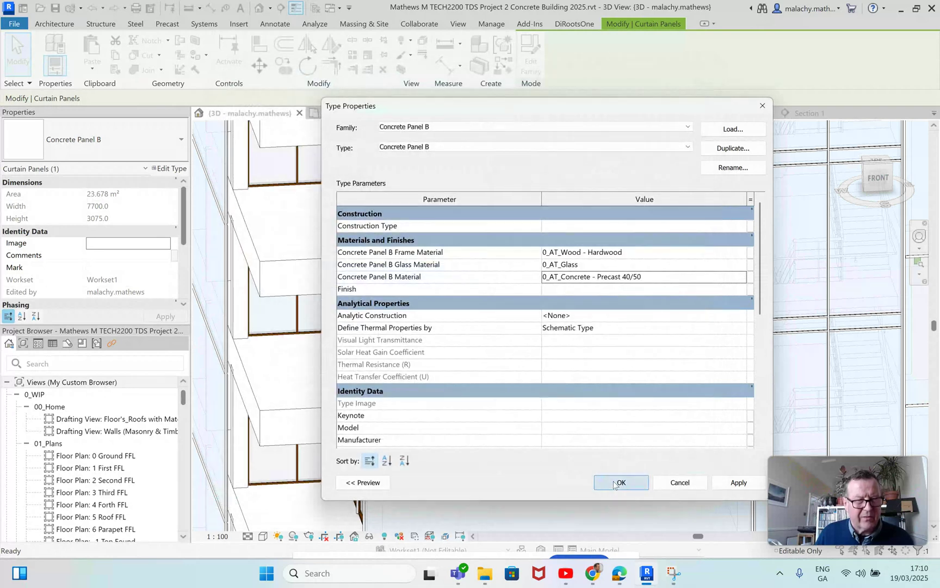
pyautogui.click(615, 483)
pyautogui.press('Escape')
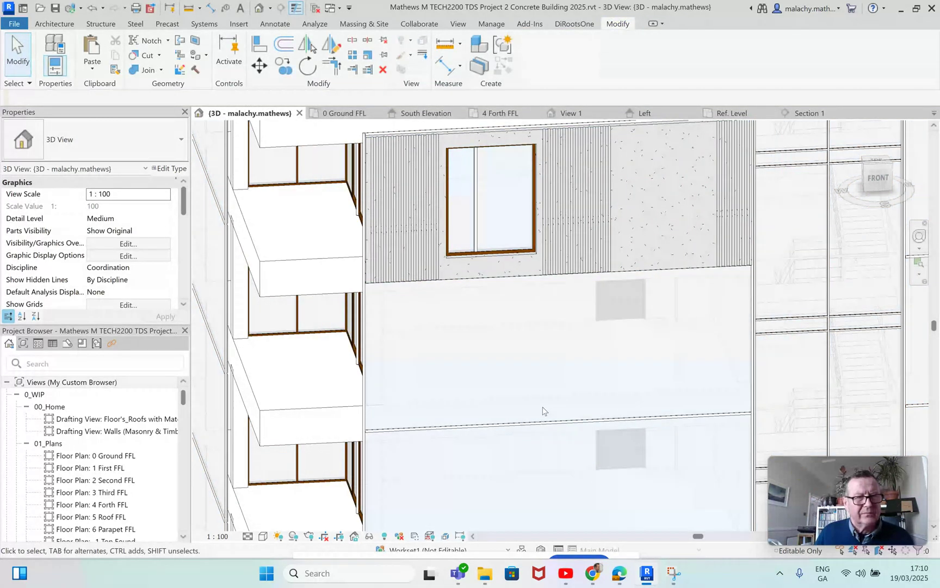
# Step: Unpin the glazed curtain panel directly below the top-storey concrete panel and change its type to Concrete Panel B
pyautogui.scroll(-2, 544, 412)
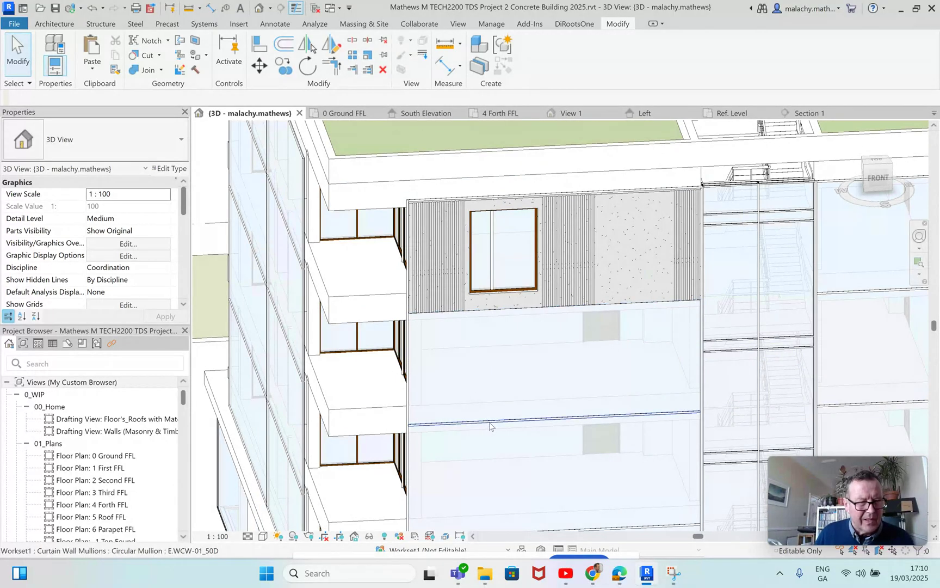
pyautogui.press('Tab')
pyautogui.press('Tab')
pyautogui.press('Tab')
pyautogui.press('Tab')
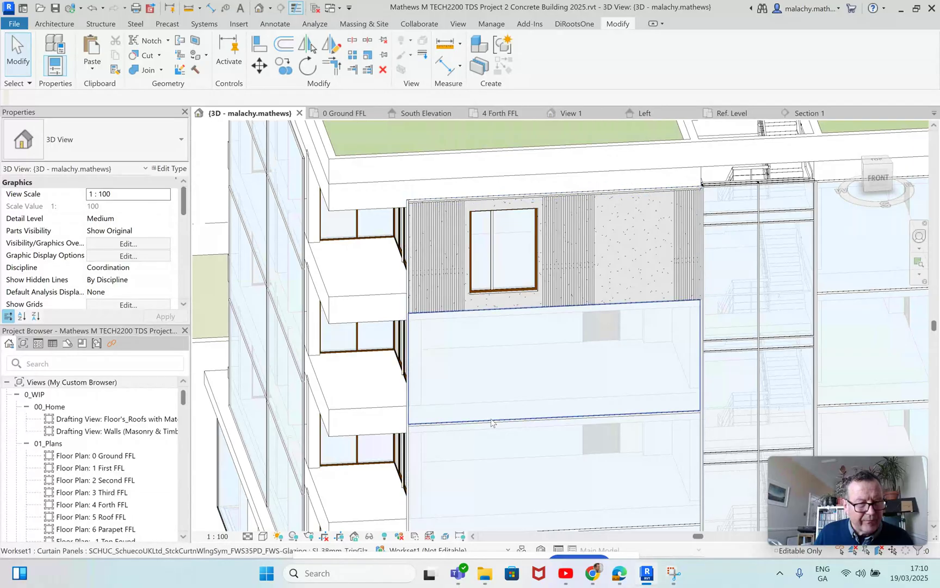
pyautogui.click(498, 343)
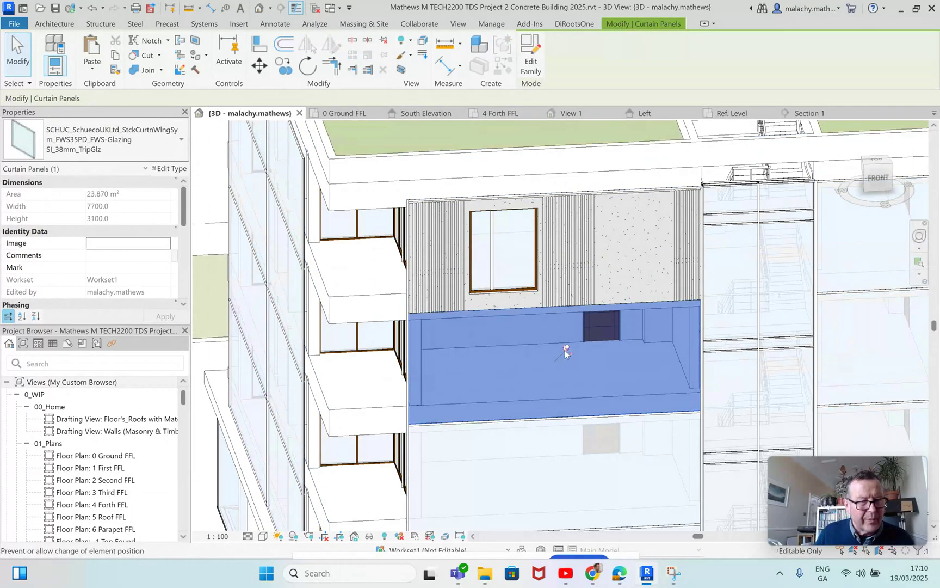
pyautogui.click(109, 140)
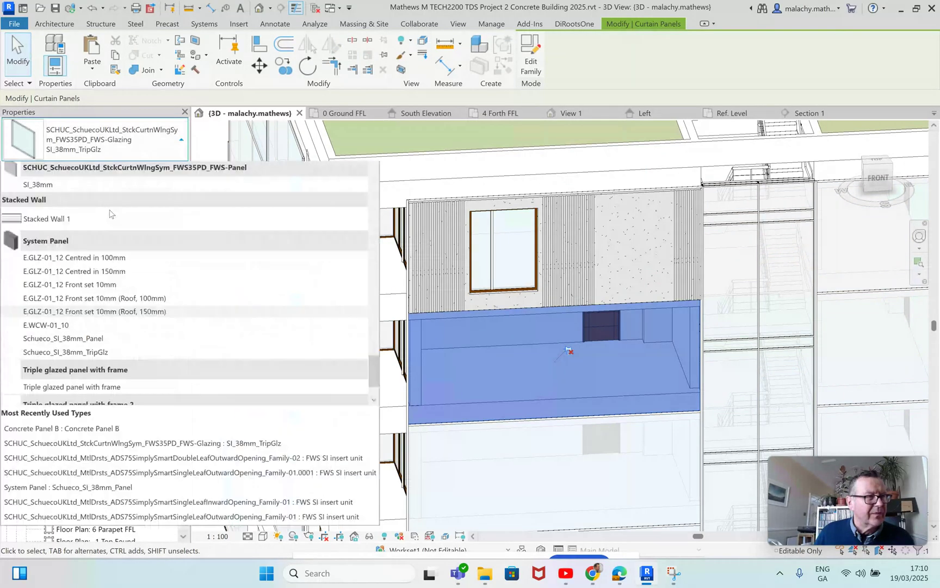
pyautogui.scroll(5, 108, 218)
pyautogui.scroll(6, 110, 219)
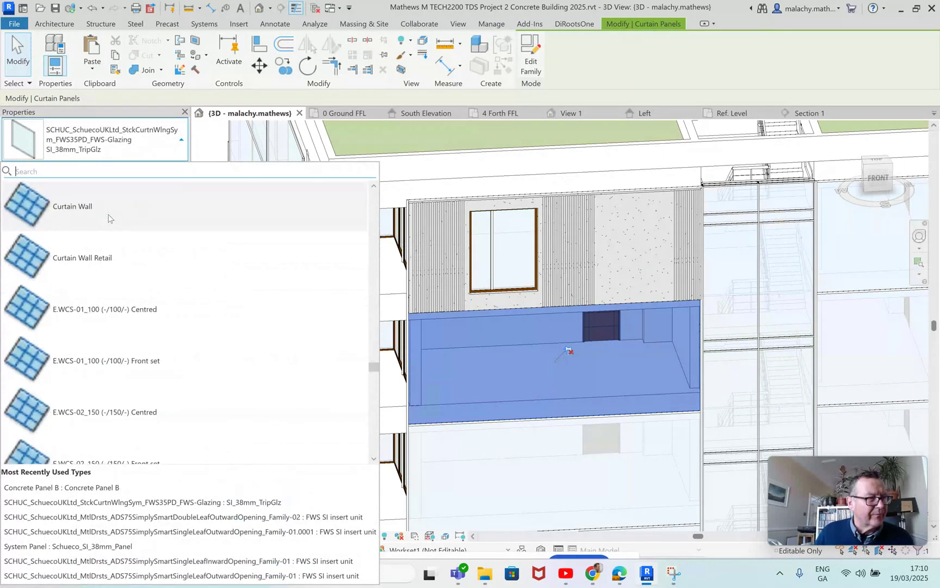
pyautogui.click(75, 231)
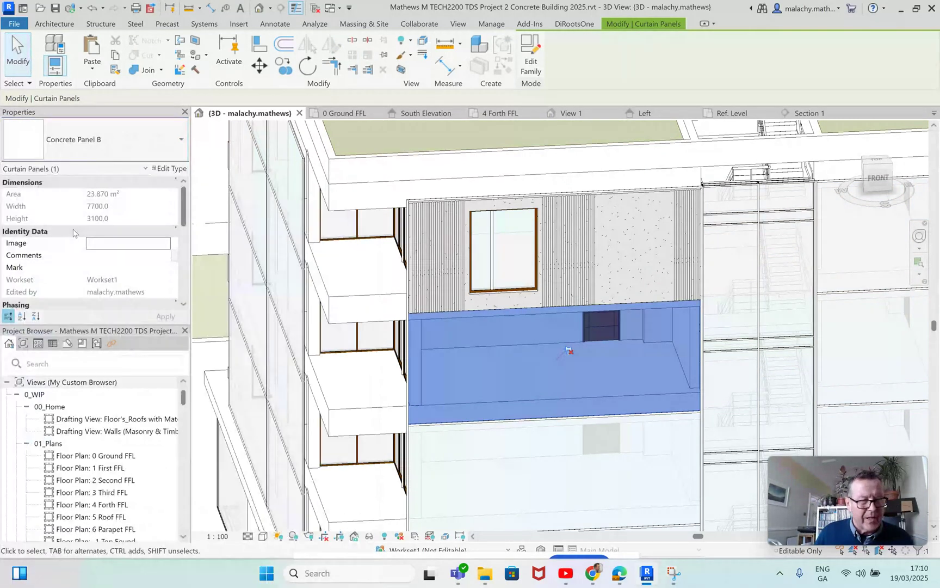
pyautogui.press('Escape')
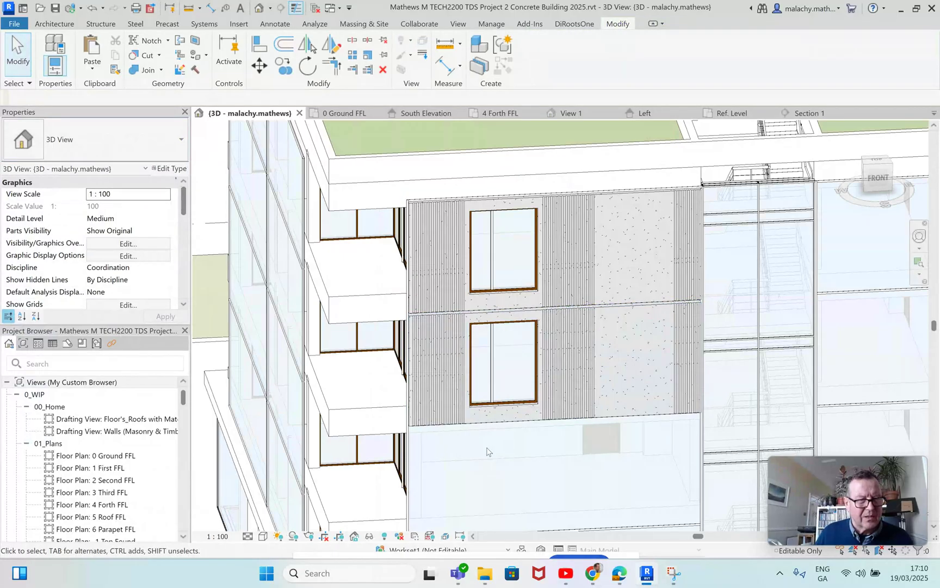
# Step: Unpin the glazed panel two storeys below the top-storey concrete panel and switch it to Concrete Panel B
pyautogui.moveTo(487, 451); pyautogui.dragTo(480, 350, button='middle')
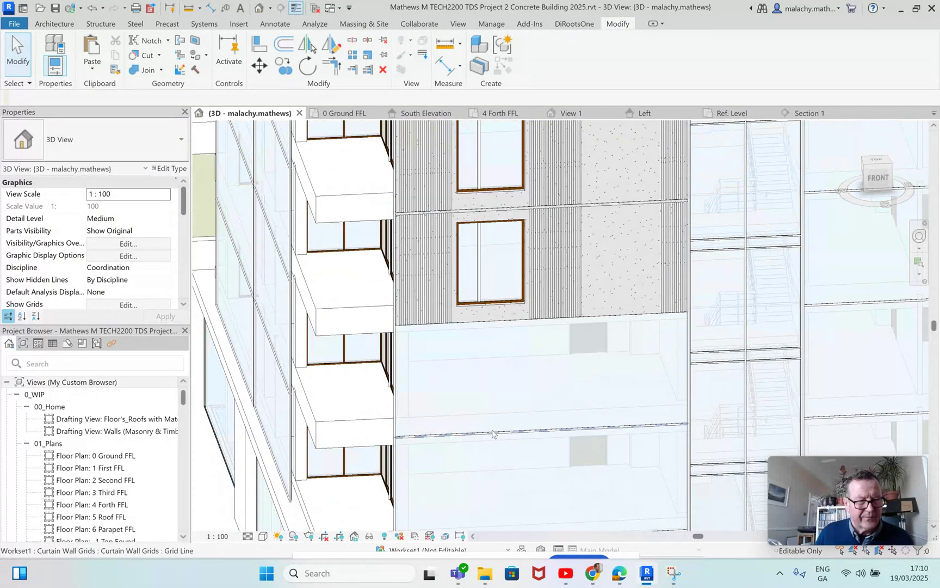
pyautogui.scroll(1, 493, 434)
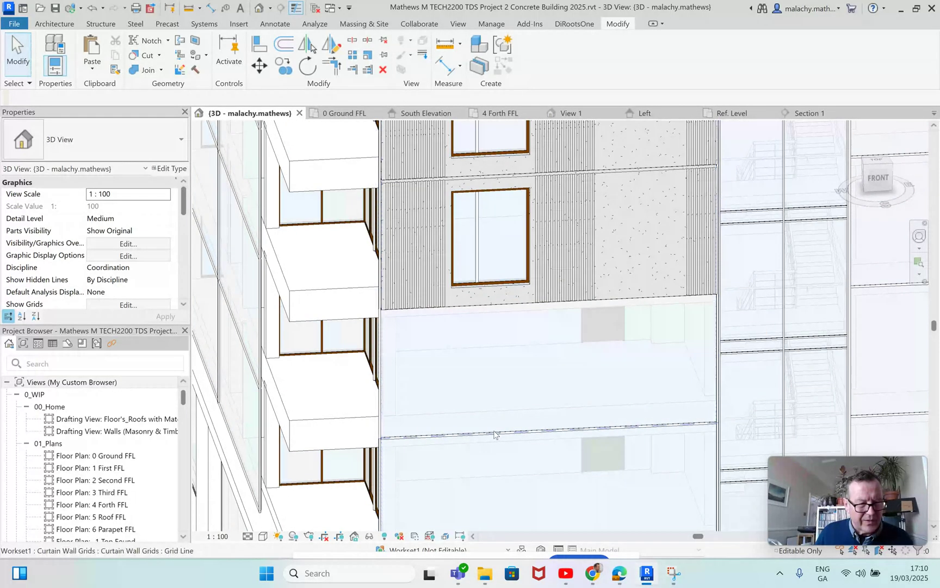
pyautogui.click(563, 367)
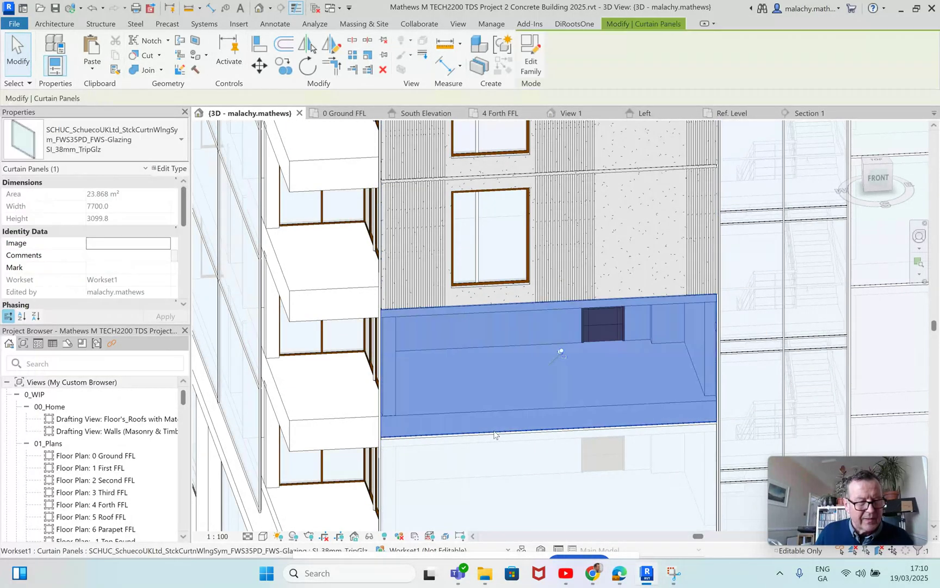
pyautogui.click(562, 353)
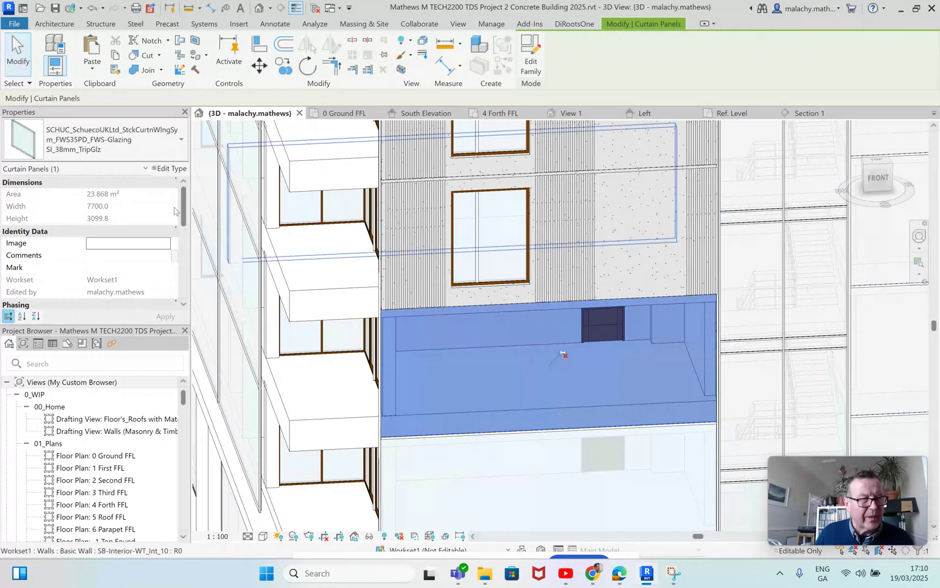
pyautogui.click(127, 142)
pyautogui.scroll(2, 79, 267)
pyautogui.scroll(5, 80, 262)
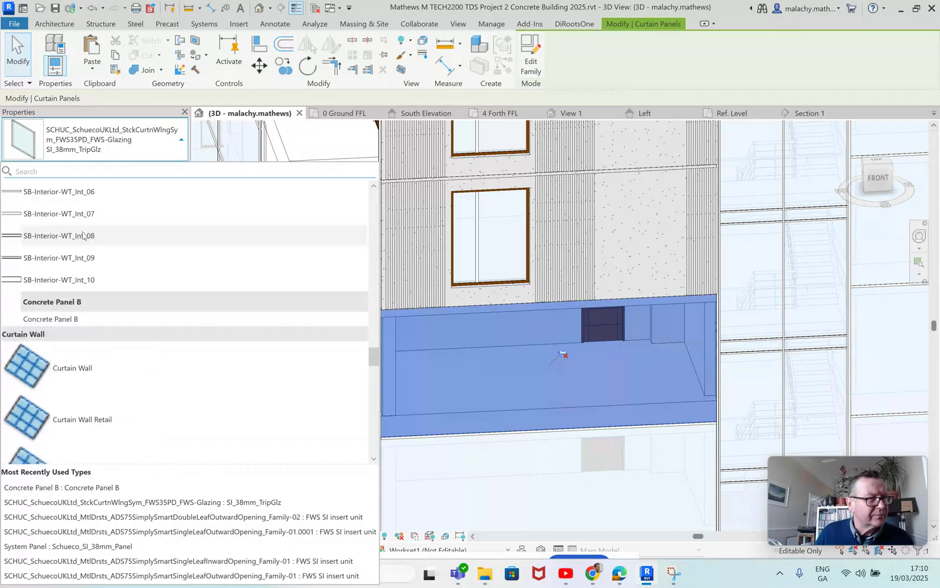
pyautogui.click(76, 319)
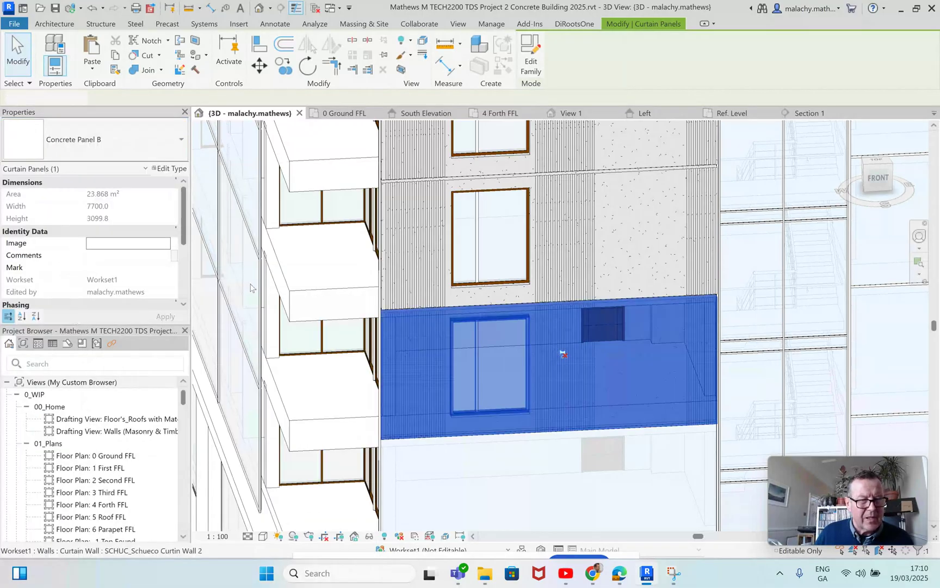
pyautogui.scroll(-4, 507, 387)
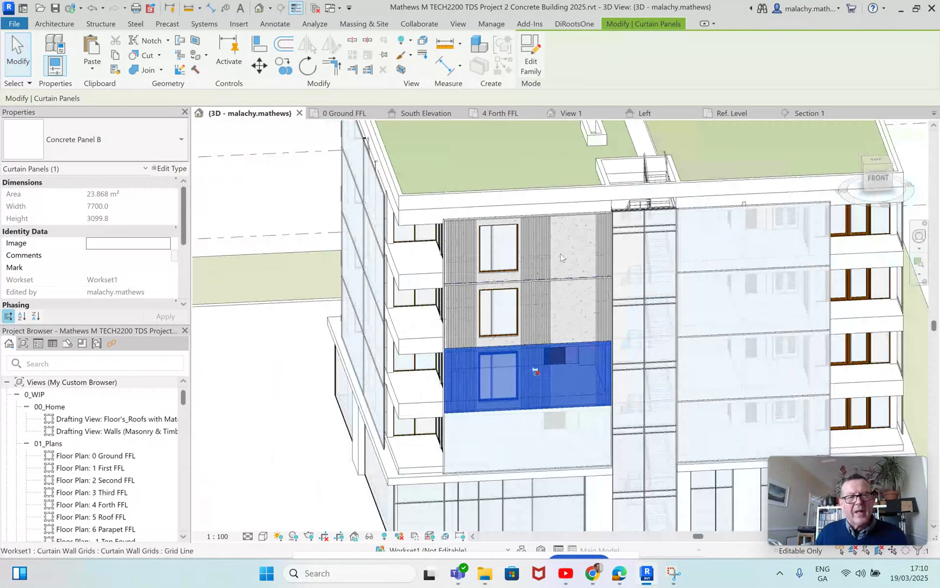
pyautogui.press('Escape')
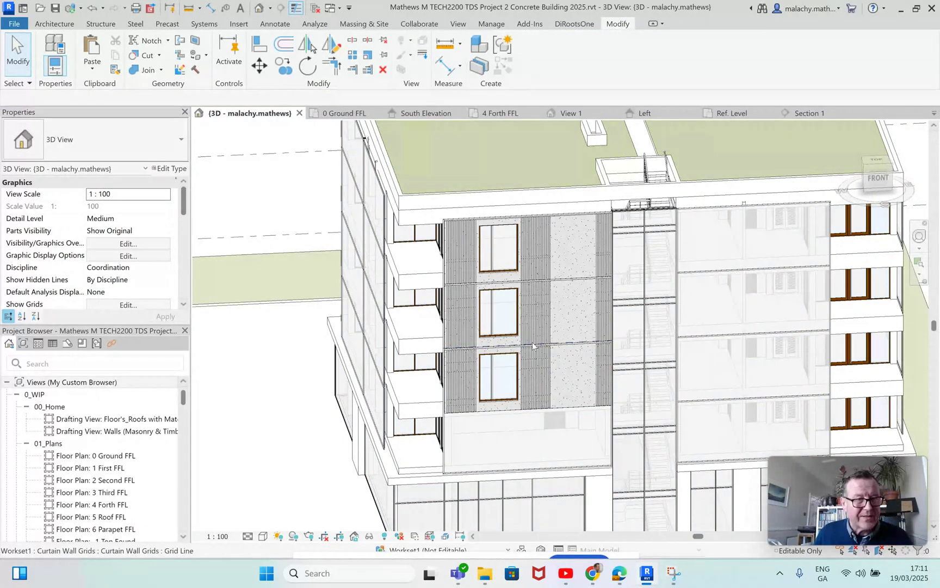
# Step: Open the building section through the new concrete facade panels from its section marker on the 0 Ground FFL plan
pyautogui.scroll(-2, 537, 336)
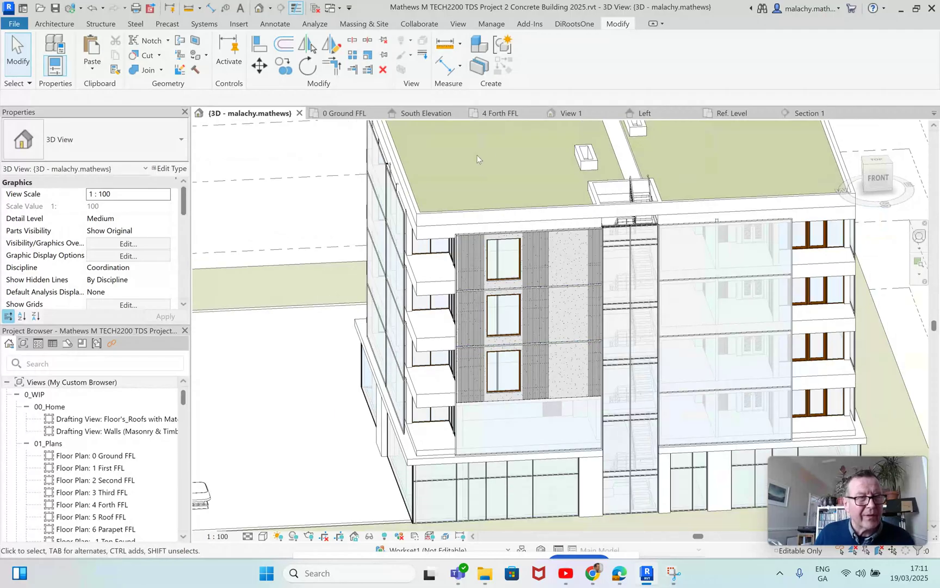
pyautogui.click(333, 114)
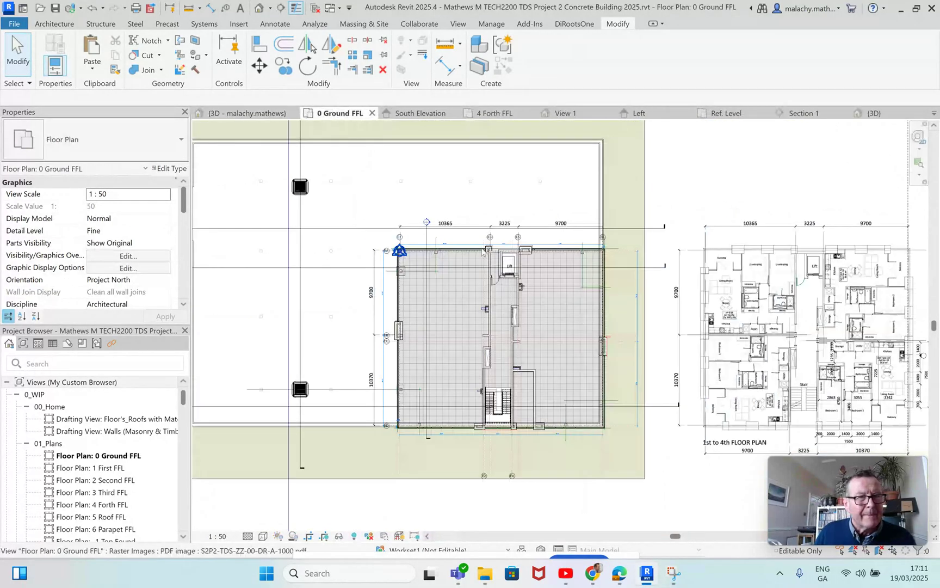
pyautogui.doubleClick(428, 223)
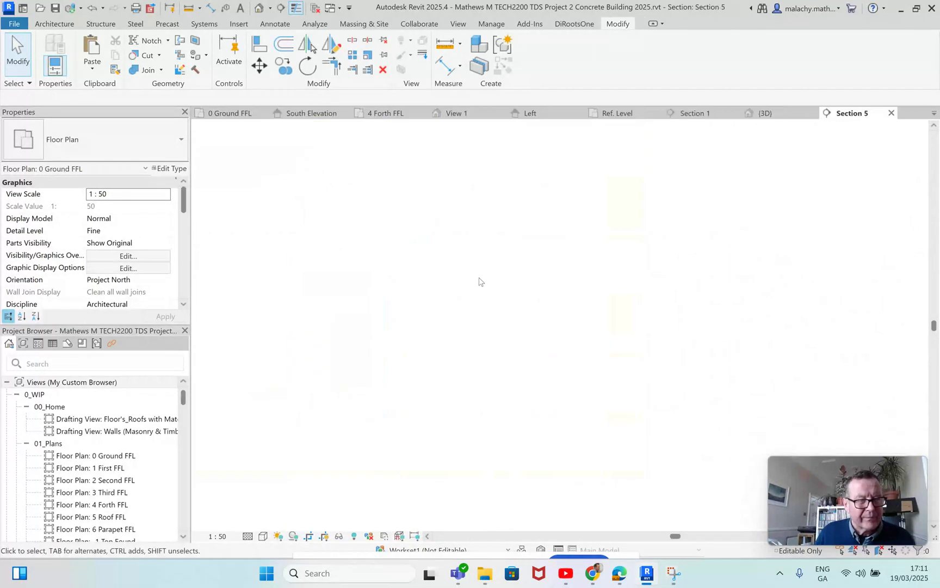
# Step: Examine how the concrete panels meet at the circular mullions and relate to the slab edges at the fourth and third floors
pyautogui.scroll(2, 632, 444)
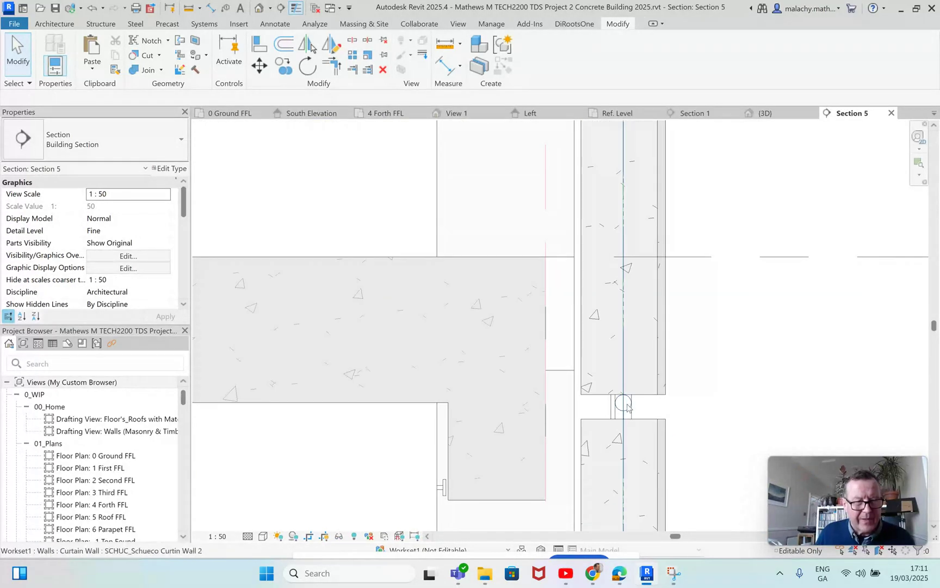
pyautogui.scroll(-1, 627, 414)
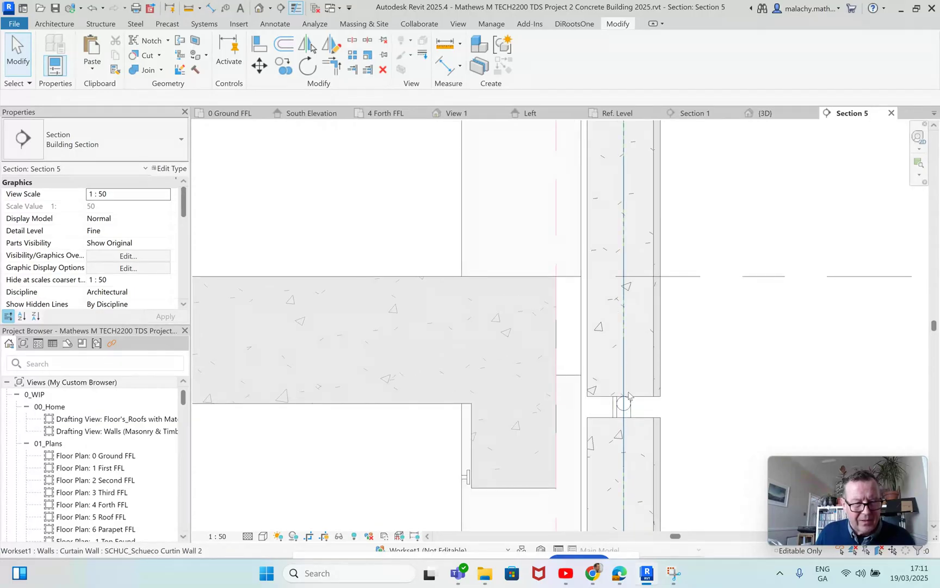
pyautogui.scroll(-4, 628, 419)
pyautogui.scroll(-4, 630, 421)
pyautogui.moveTo(646, 483); pyautogui.dragTo(589, 350, button='middle')
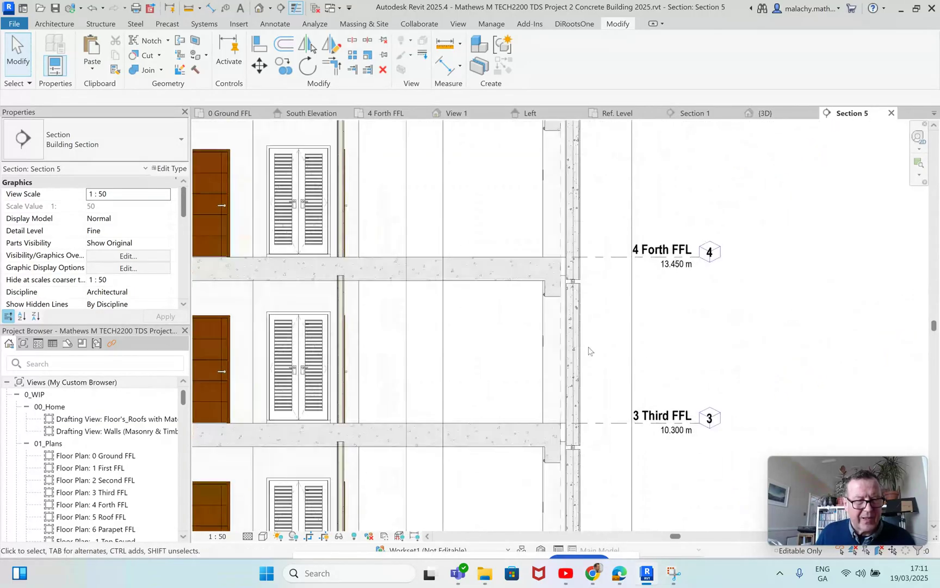
pyautogui.moveTo(594, 450); pyautogui.dragTo(579, 382, button='middle')
pyautogui.scroll(1, 561, 385)
pyautogui.scroll(5, 562, 384)
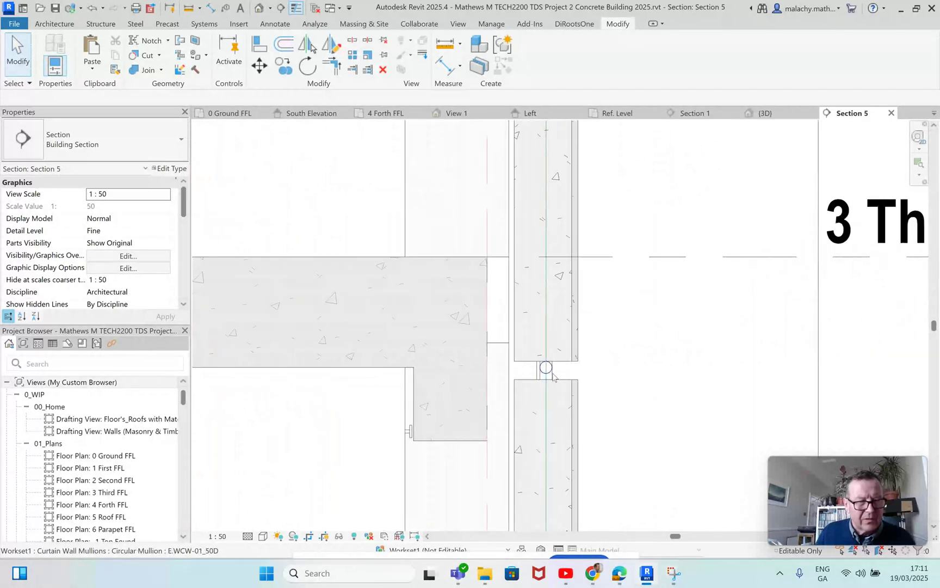
pyautogui.scroll(-5, 577, 389)
pyautogui.scroll(-2, 580, 390)
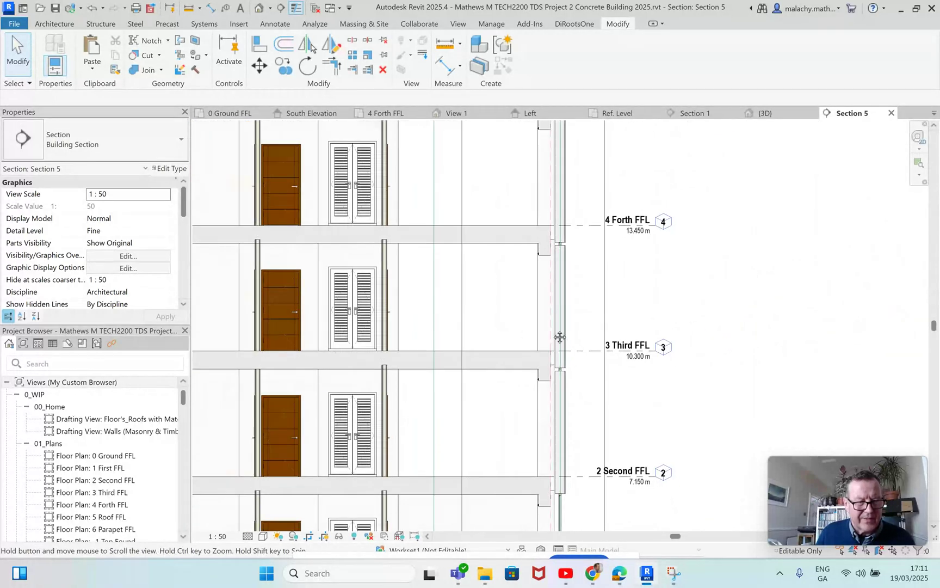
pyautogui.scroll(-1, 549, 321)
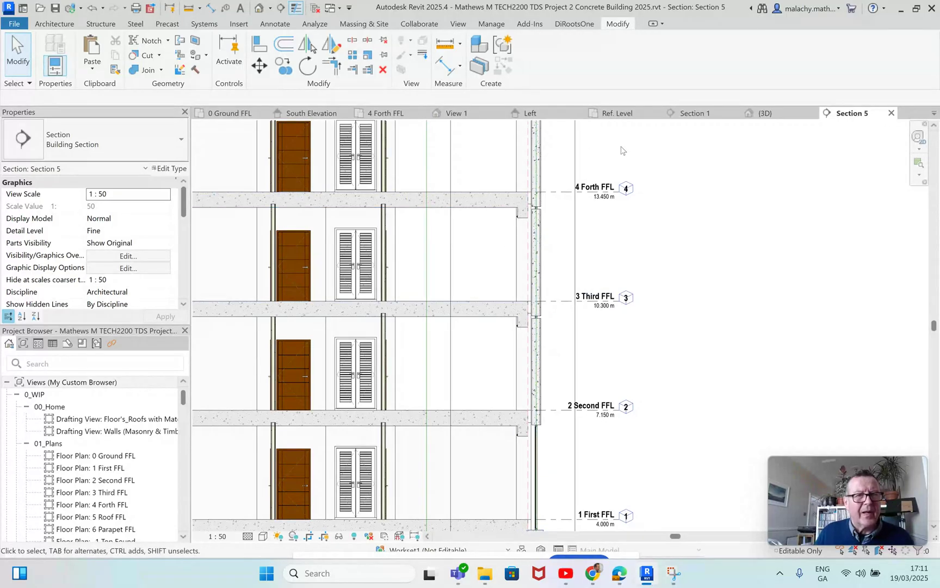
# Step: Return to the 3D view and change the top-storey glazed panel on the other side of the stair core to Concrete Panel B
pyautogui.click(259, 8)
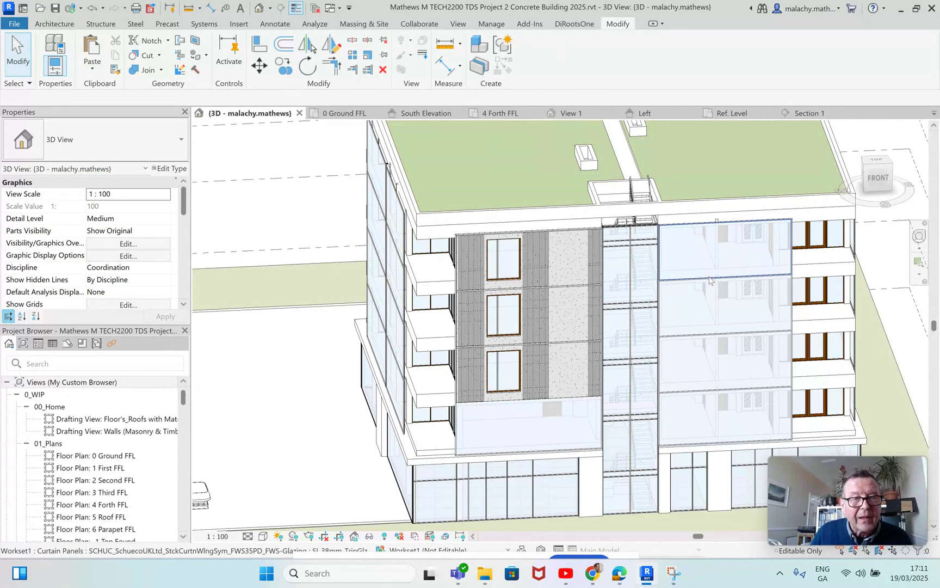
pyautogui.click(726, 246)
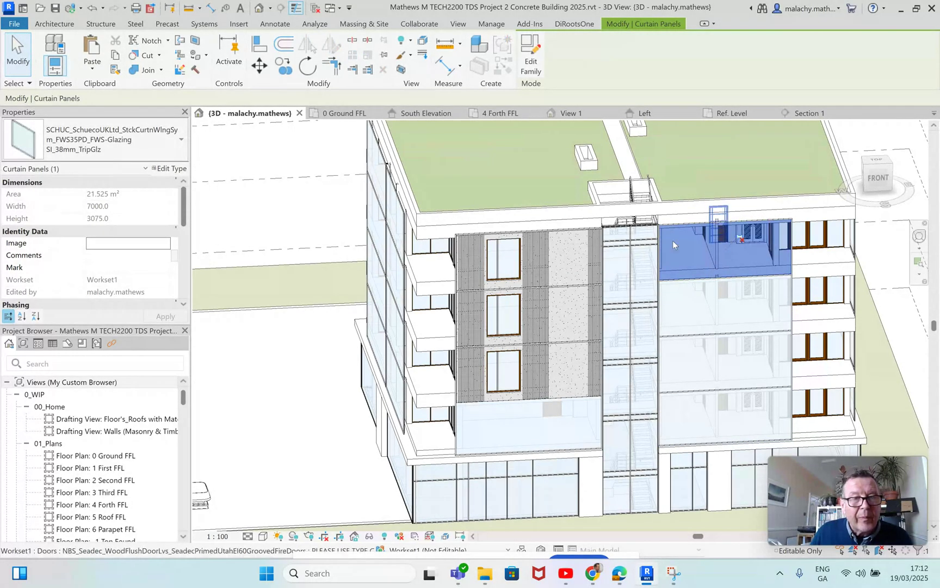
pyautogui.click(125, 148)
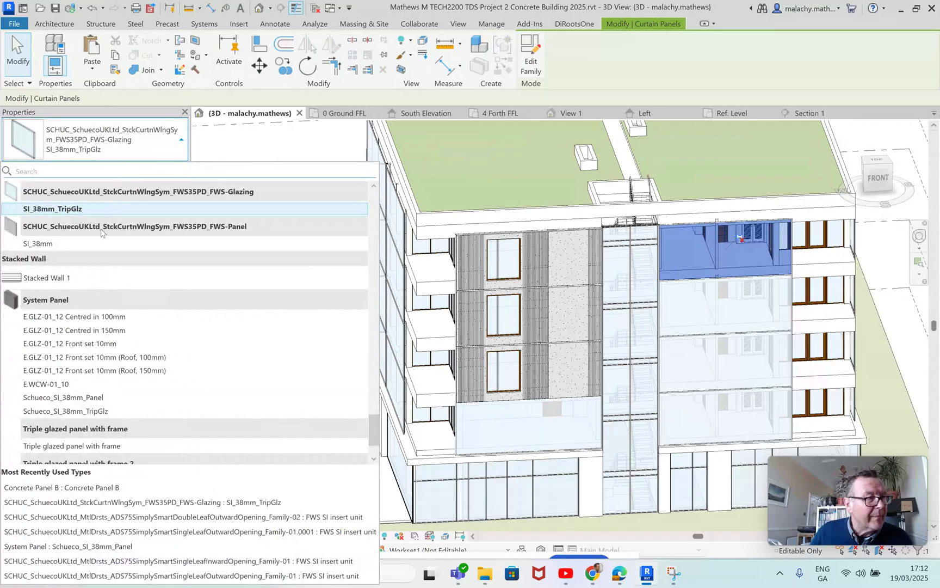
pyautogui.scroll(10, 103, 232)
pyautogui.scroll(3, 100, 233)
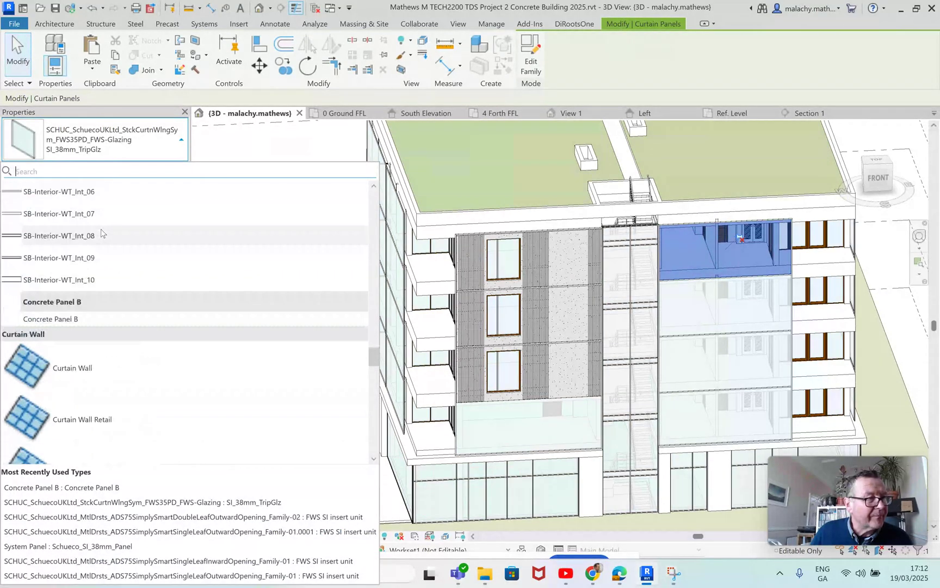
pyautogui.click(89, 319)
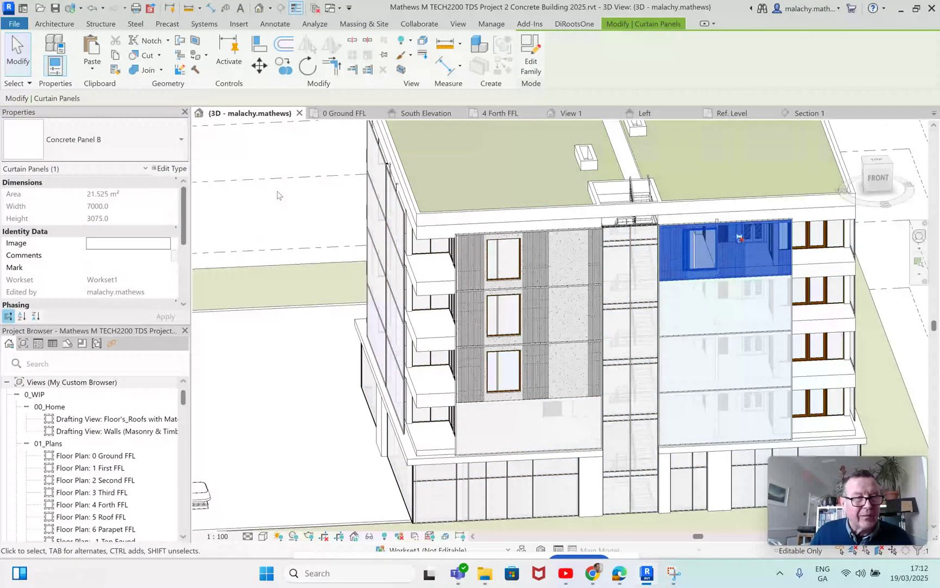
pyautogui.click(280, 196)
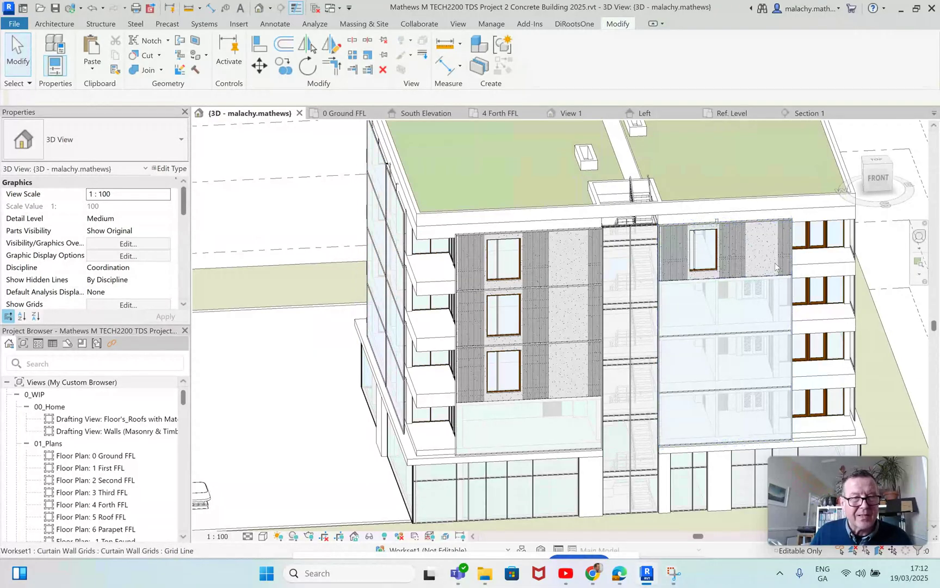